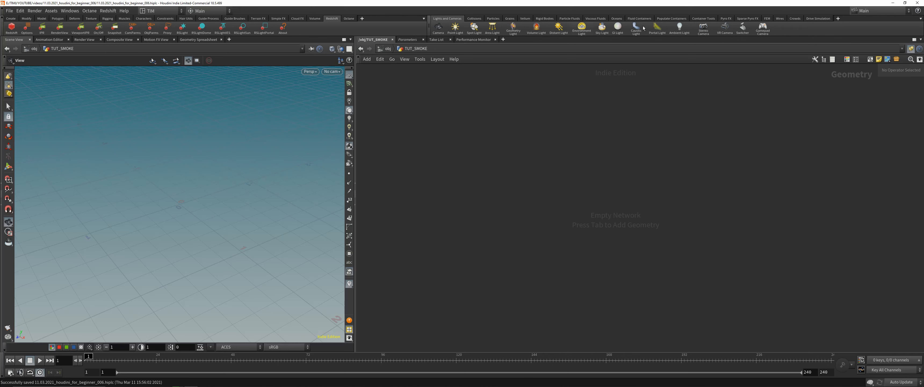
left_click(726, 18)
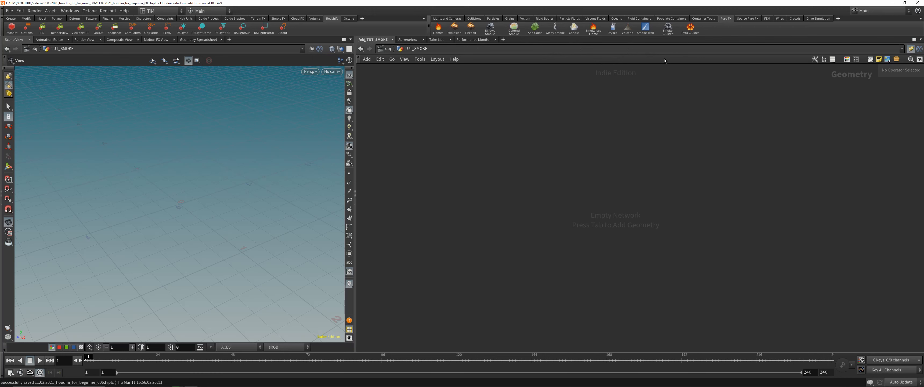
left_click(449, 19)
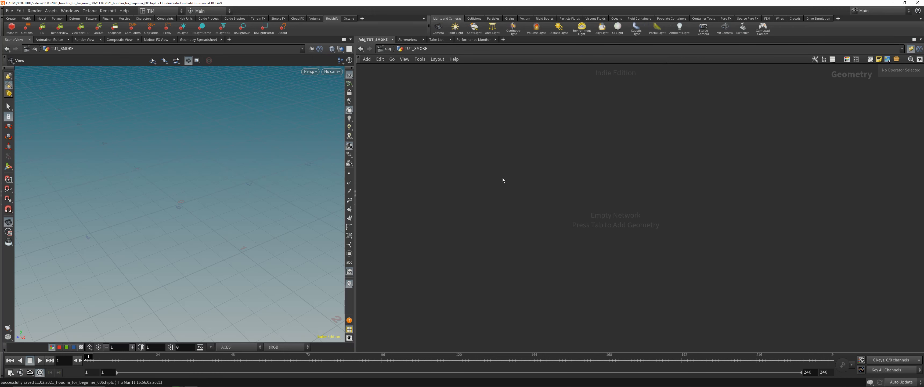
key("Tab")
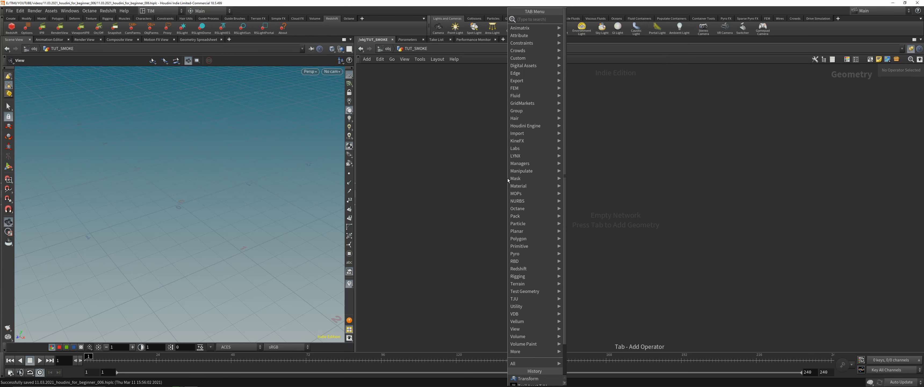
left_click(501, 183)
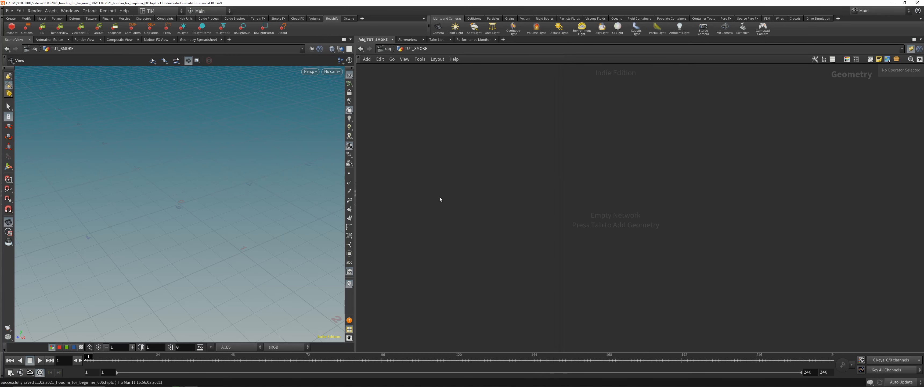
left_click_drag(214, 187, 216, 206)
key("Tab")
type("s")
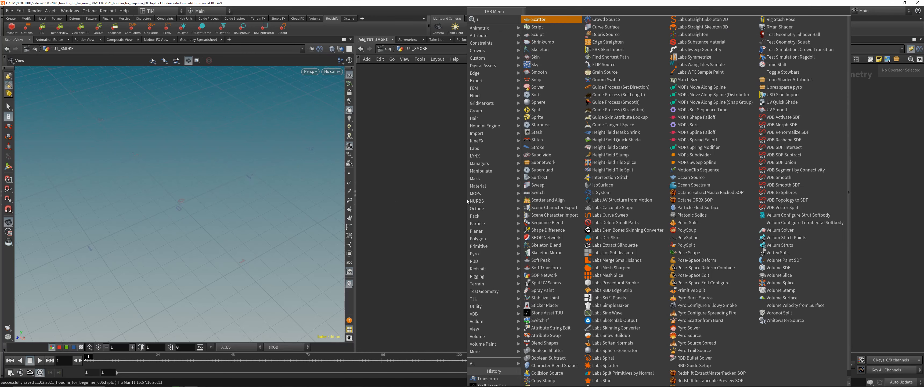
left_click(453, 216)
key("Tab")
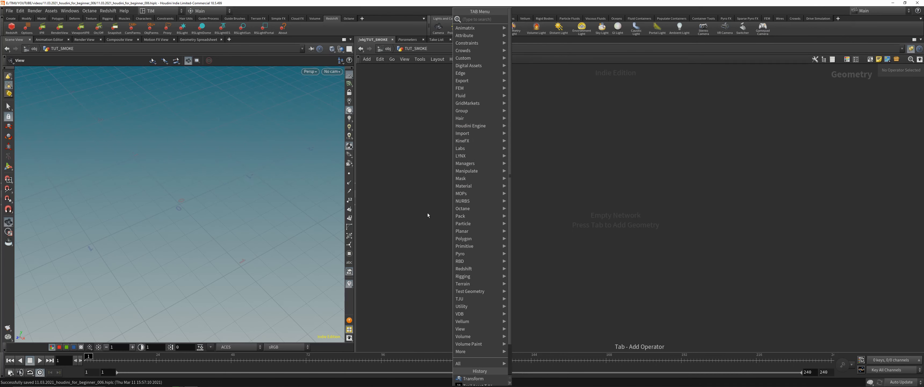
left_click(427, 212)
key("Tab")
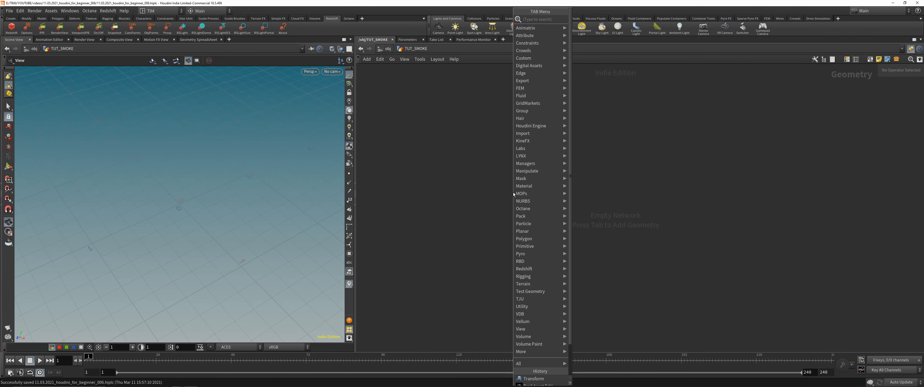
left_click(476, 219)
Add a Sphere node to the empty TUT_SMOKE geometry network
key("Tab")
type("spe")
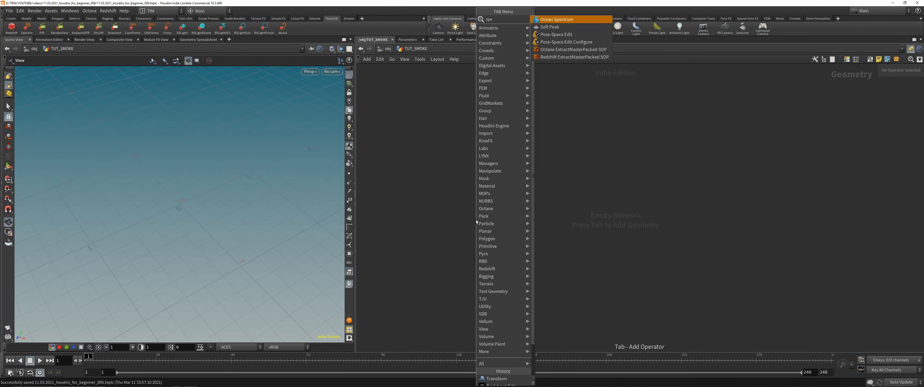
key("BackSpace")
type("h")
key("Return")
left_click(476, 220)
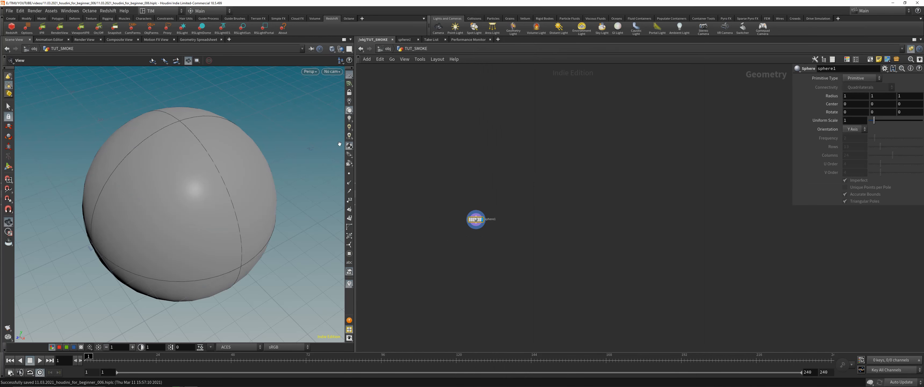
Change the sphere's primitive type to Polygon and raise its frequency to 10
key("space+g")
right_click_drag(188, 147, 182, 198)
middle_click_drag(186, 182, 182, 194)
middle_click_drag(467, 227, 515, 165)
right_click_drag(511, 160, 582, 162)
left_click_drag(565, 169, 560, 159)
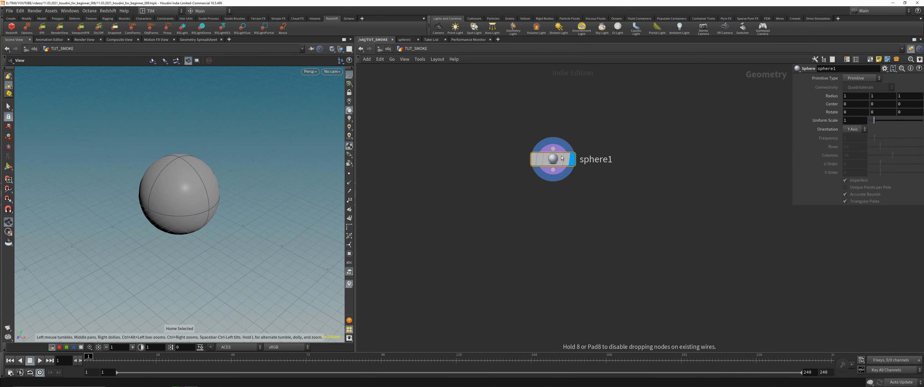
left_click(862, 80)
left_click(860, 86)
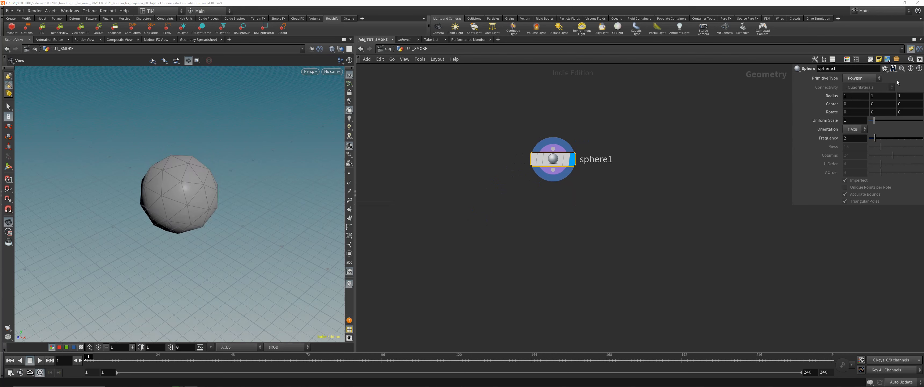
left_click_drag(873, 138, 921, 138)
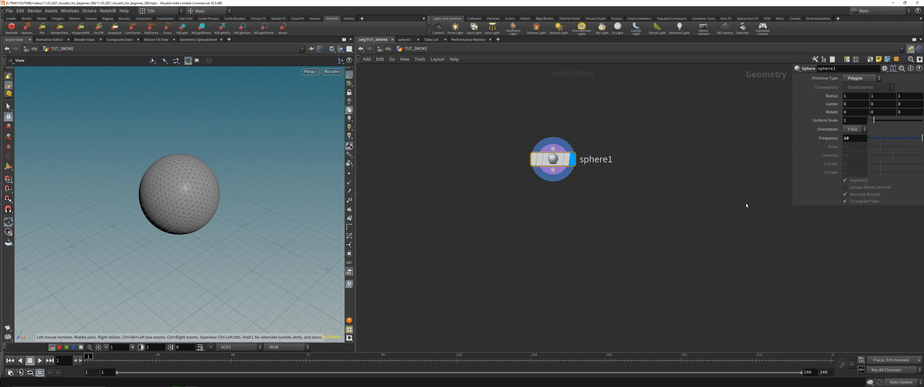
Set the sphere's uniform scale to 0.25 and save the scene file
left_click(849, 122)
type("0.25")
key("Return")
key("ctrl+s")
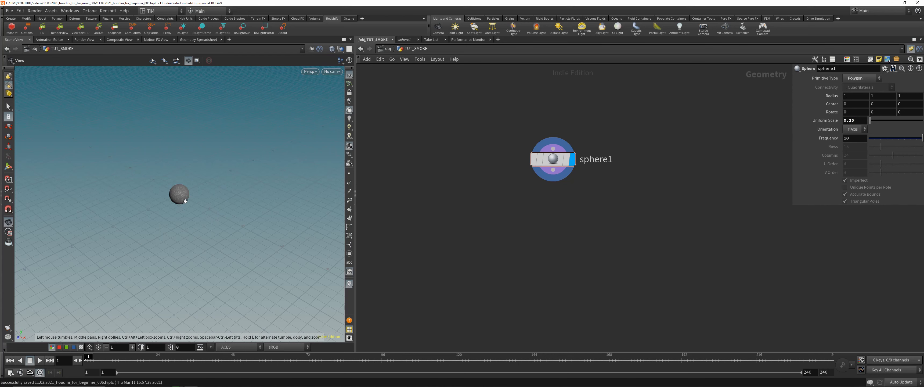
Add a Null node to the network directly below the sphere node
right_click_drag(183, 197, 251, 75)
right_click_drag(187, 175, 210, 154)
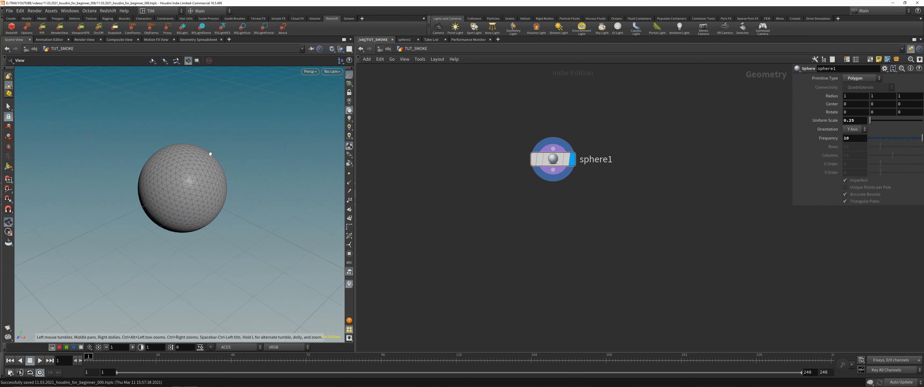
left_click_drag(210, 154, 154, 151)
right_click_drag(168, 220, 131, 314)
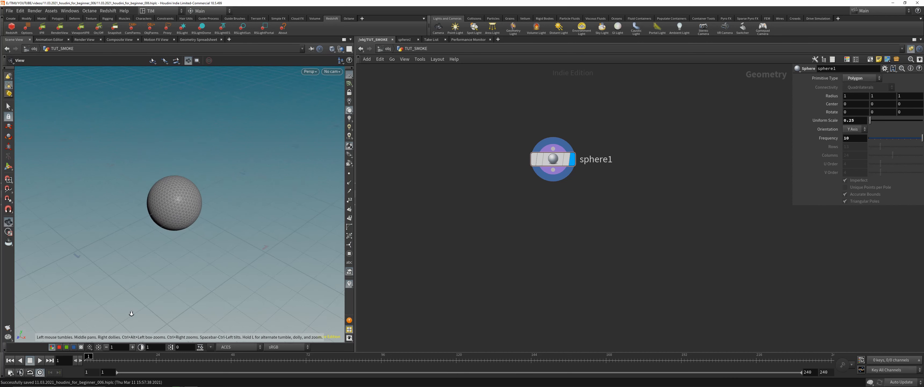
mouse_move(169, 184)
right_mouse_down()
mouse_move(178, 211)
mouse_move(156, 295)
right_mouse_up()
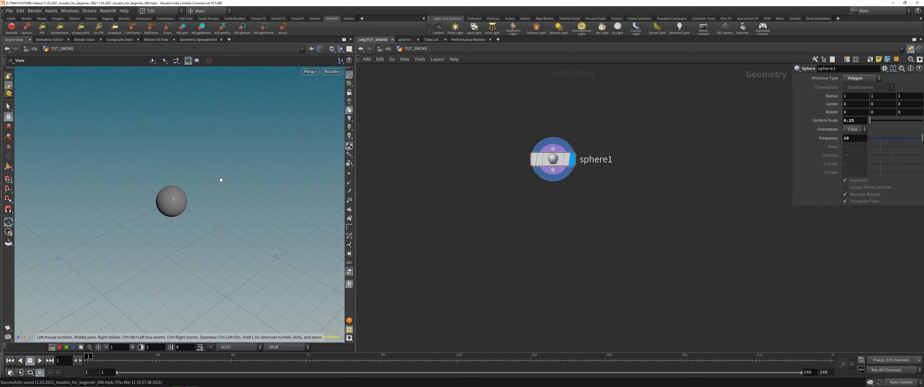
key("Tab")
type("nul")
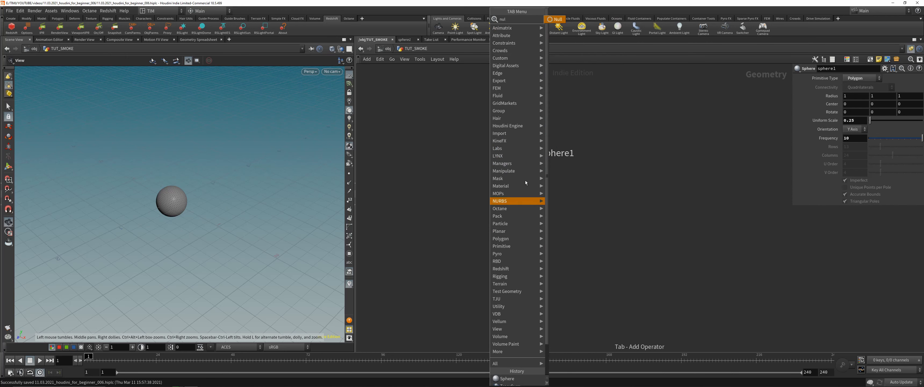
key("Return")
left_click(511, 223)
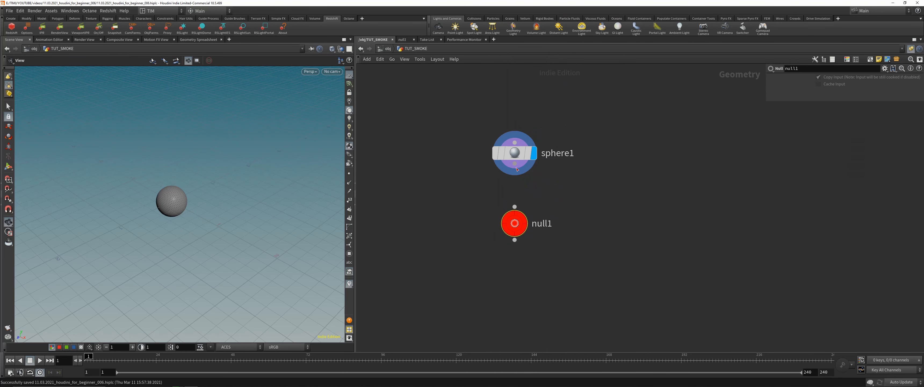
Connect the sphere's output to the null node and rename the null IN_FOR_SOURCING
double_click(541, 223)
left_click_drag(532, 223, 555, 225)
key("BackSpace")
type("IN_")
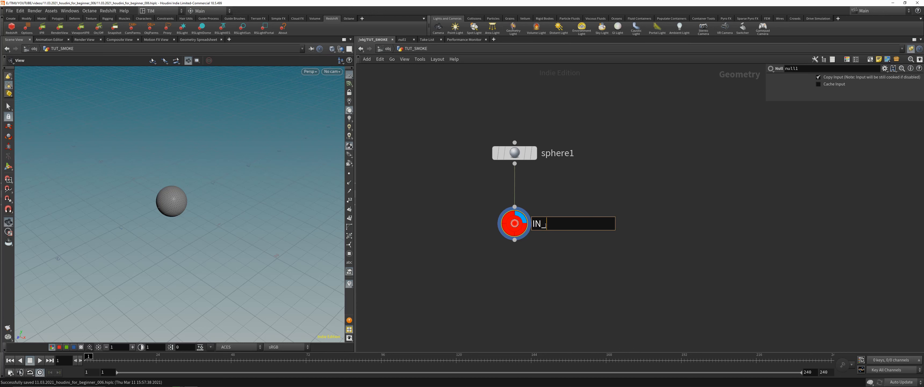
type("FOR_SOURCING")
key("Return")
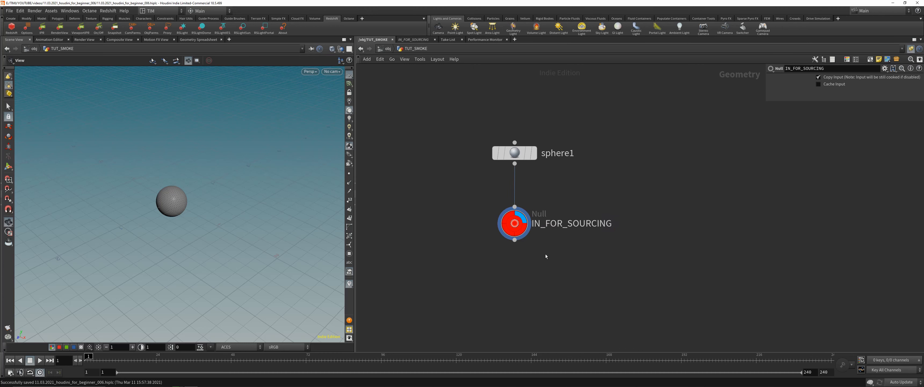
Add a Pyro Source node below the IN_FOR_SOURCING null
scroll(545, 254, "down", 2)
middle_click_drag(541, 302, 538, 248)
scroll(532, 244, "up", 3)
scroll(534, 283, "down", 1)
middle_click_drag(526, 217, 497, 228)
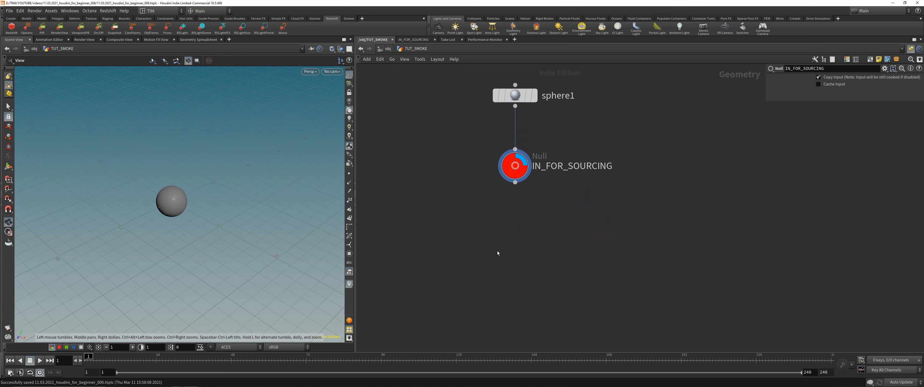
key("Tab")
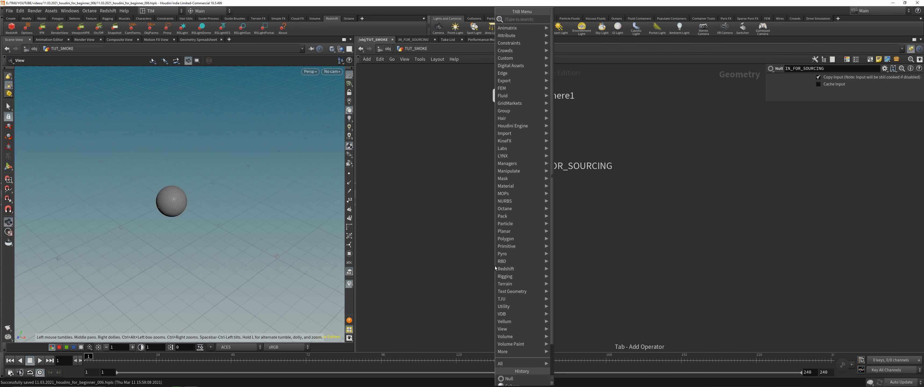
type("py")
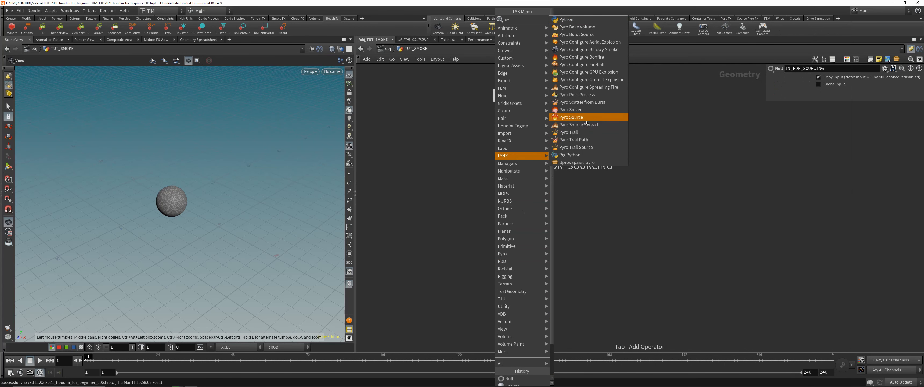
left_click(592, 124)
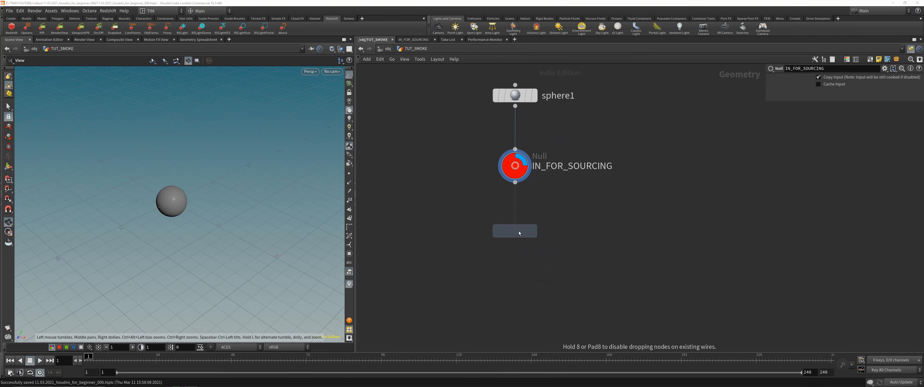
left_click(519, 233)
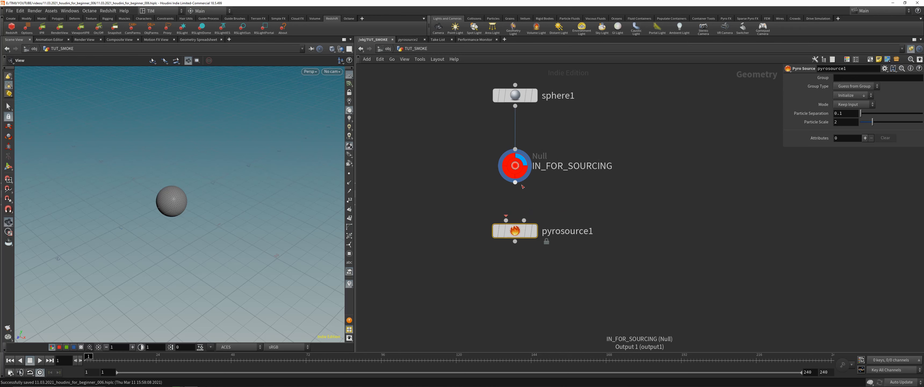
Connect IN_FOR_SOURCING to the Pyro Source's first input using the rounded wiring style, and display the Pyro Source in the viewport
left_click_drag(494, 89, 559, 134)
left_click_drag(515, 183, 506, 220)
left_click_drag(444, 274, 606, 216)
key("shift+s")
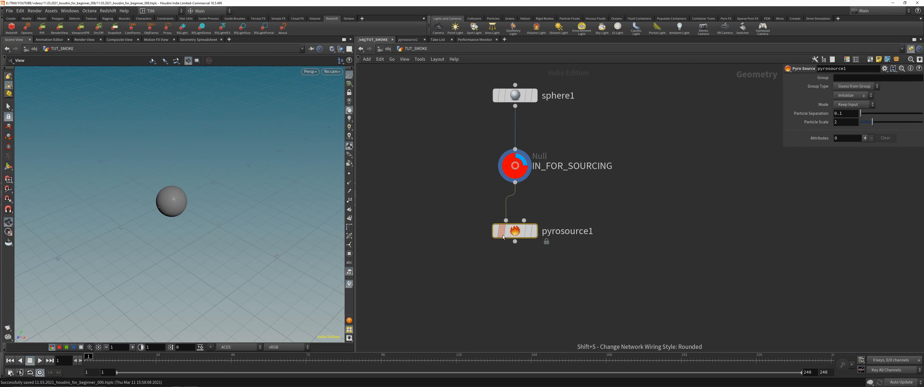
left_click_drag(451, 264, 585, 210)
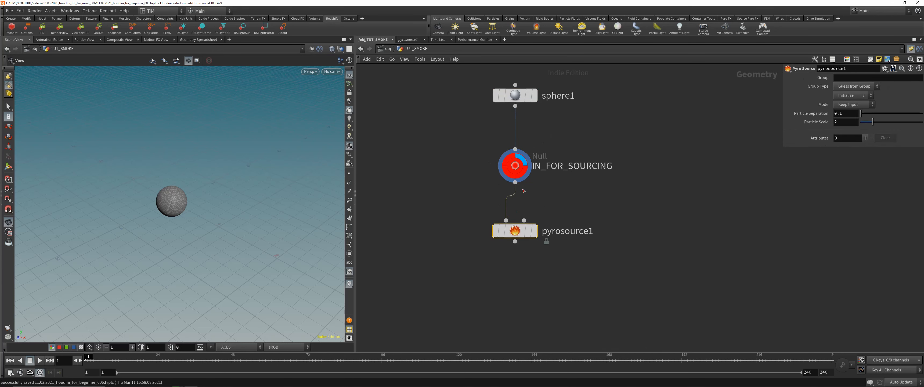
left_click(539, 205)
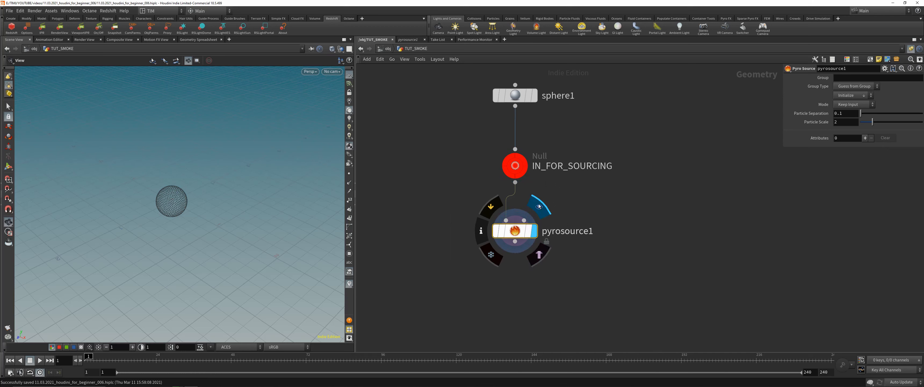
Initialize the Pyro Source node with the Source Smoke preset and enlarge its parameter display to fit the density and temperature attributes
right_click_drag(168, 185, 184, 212)
left_click_drag(184, 213, 190, 239)
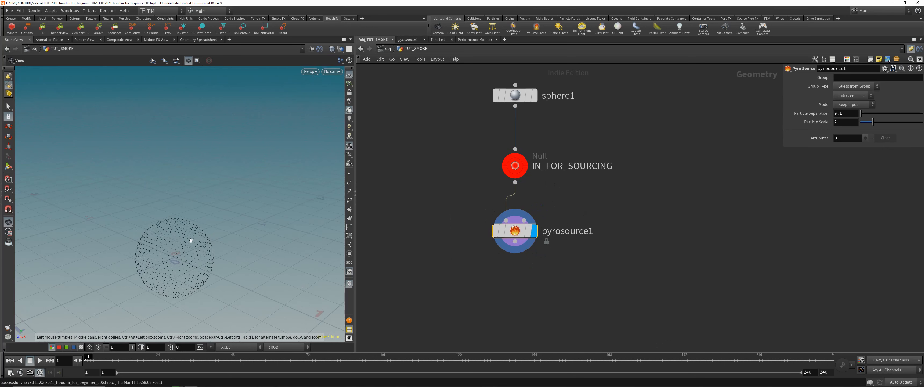
middle_click_drag(190, 239, 199, 184)
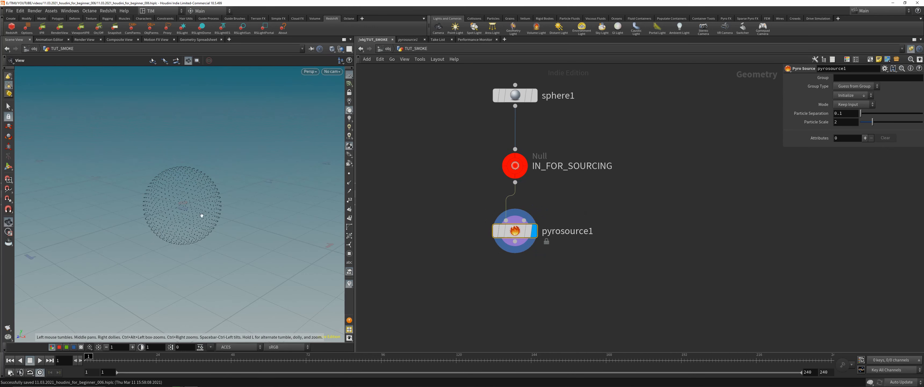
left_click_drag(179, 209, 191, 207)
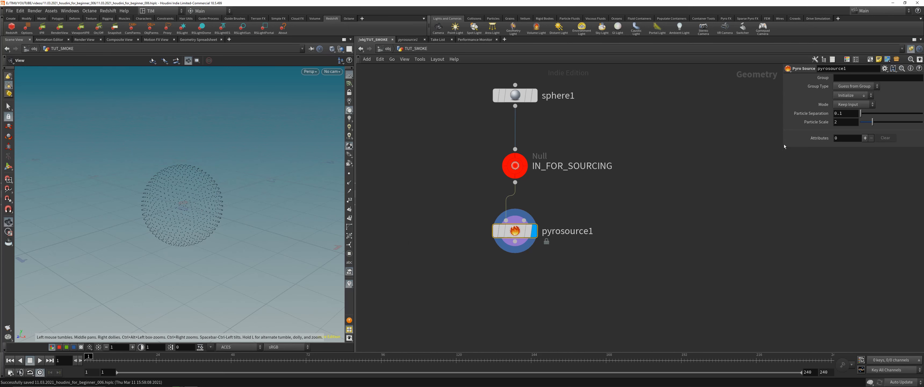
left_click_drag(784, 147, 683, 159)
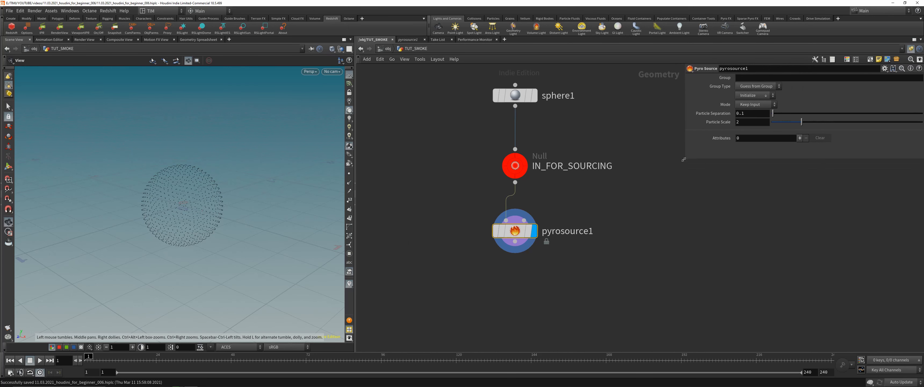
left_click(750, 99)
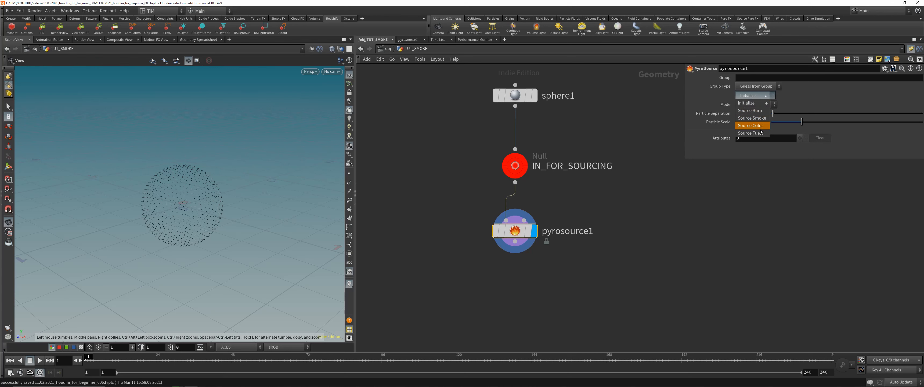
left_click(746, 145)
left_click(754, 98)
left_click(752, 119)
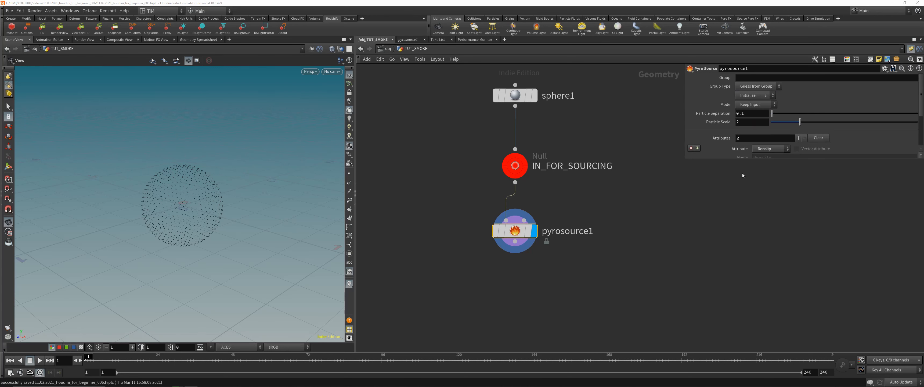
left_click_drag(739, 160, 724, 283)
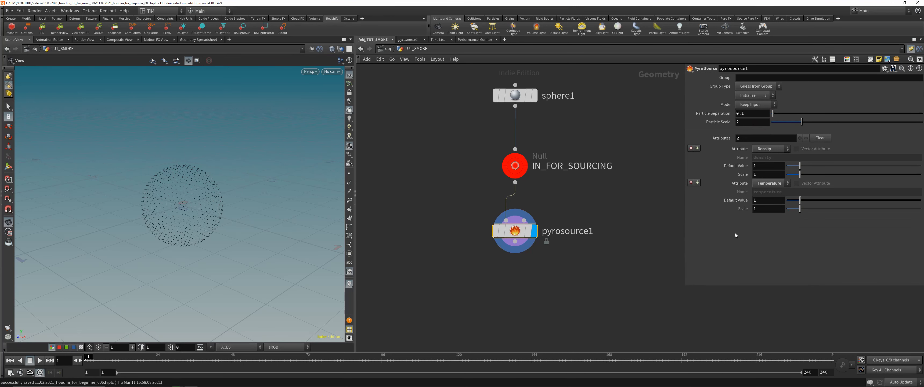
Examine the Pyro Source's point attributes in the Geometry Spreadsheet and return to the scene view
left_click(197, 40)
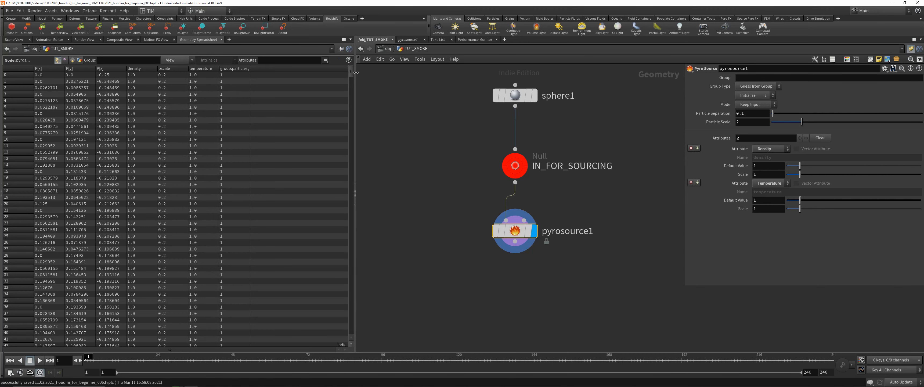
left_click_drag(356, 73, 382, 64)
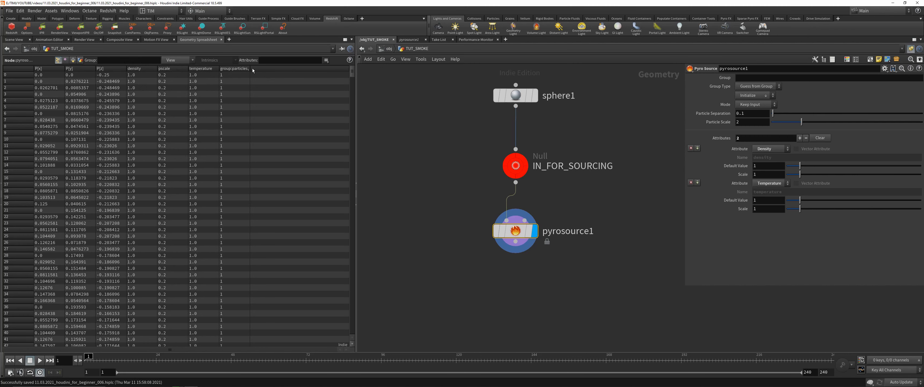
left_click_drag(249, 69, 254, 68)
left_click(15, 40)
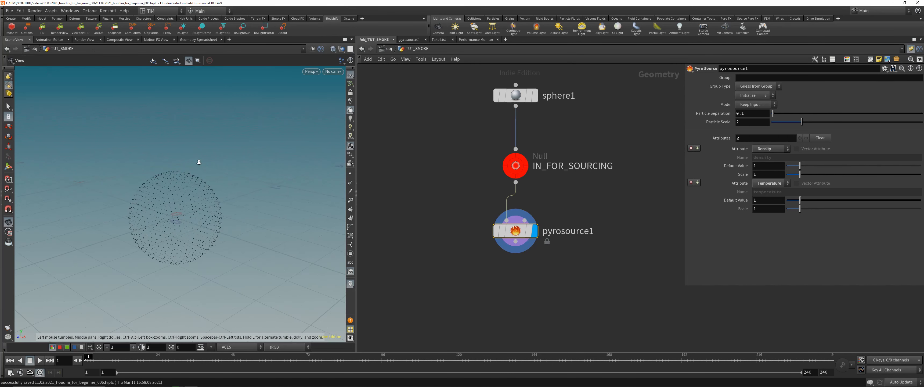
Move the Pyro Source node further below IN_FOR_SOURCING and set its particle separation to 0.05
left_click_drag(531, 227, 532, 254)
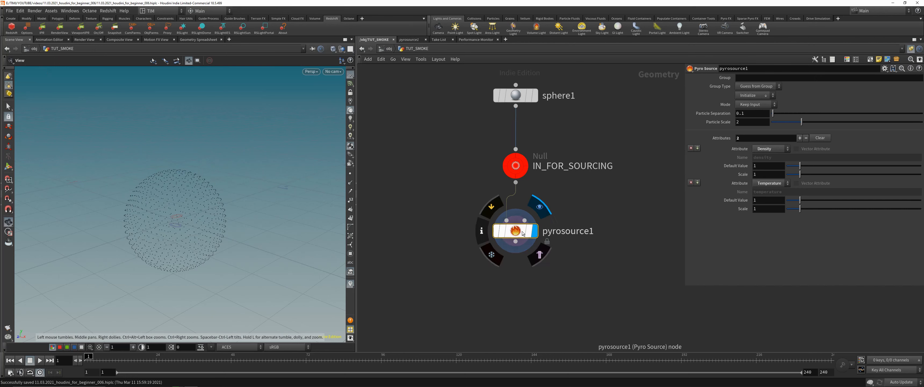
left_click(751, 114)
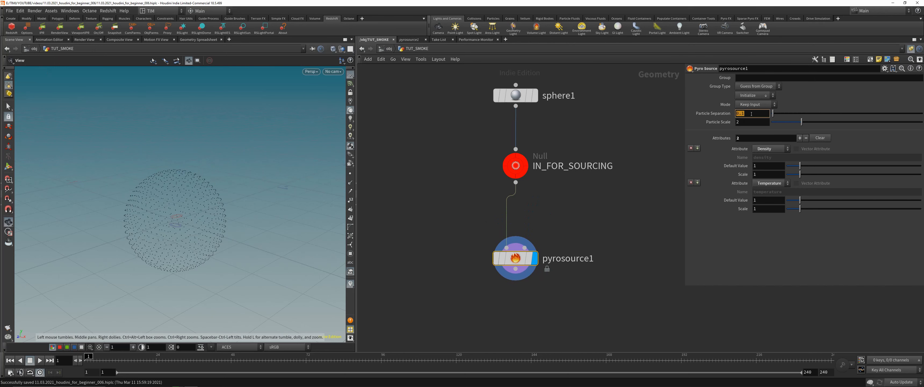
type("0.05")
key("Return")
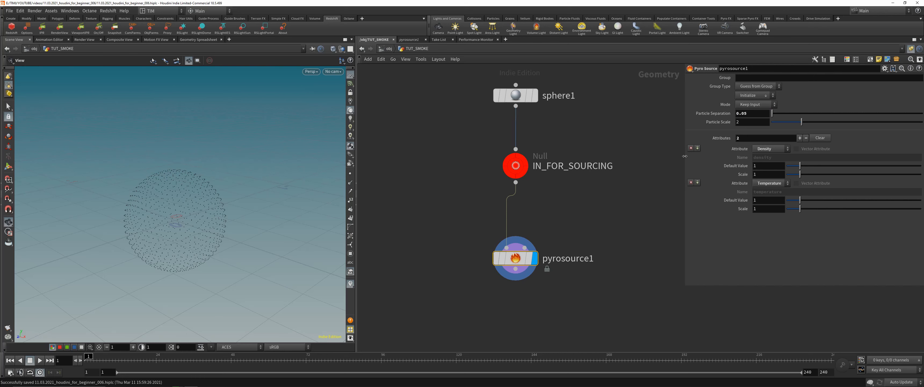
left_click_drag(173, 185, 165, 226)
Try the Pyro Source's Volume Scatter mode with a particle separation of 0.01
left_click(748, 104)
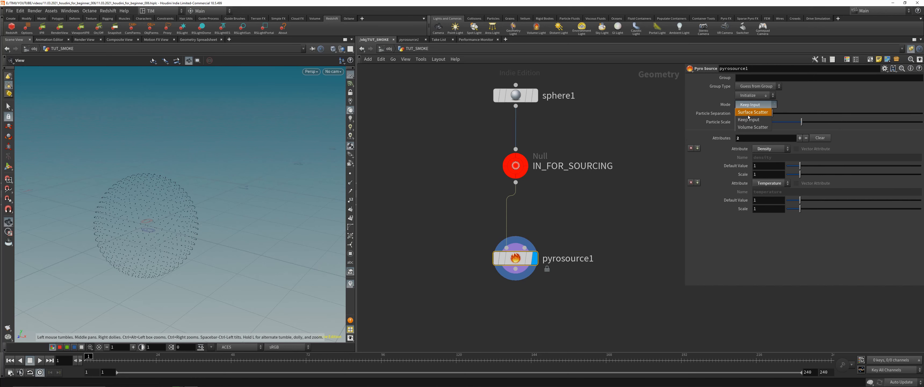
left_click(752, 127)
left_click(752, 113)
type("0.05")
key("BackSpace")
type("1")
key("Return")
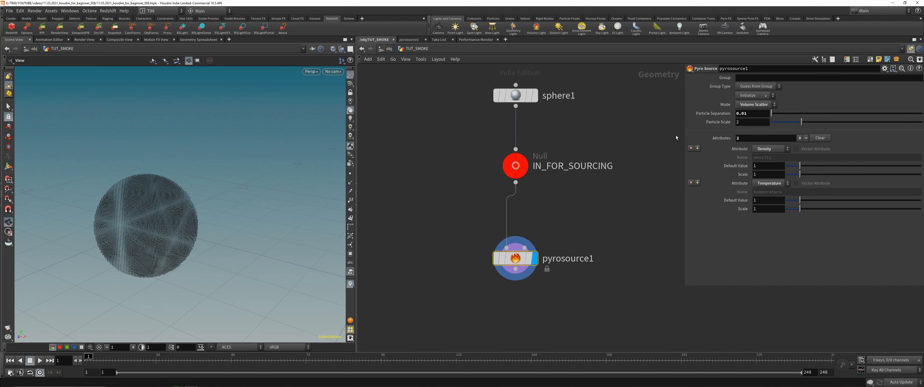
left_click_drag(160, 215, 203, 223)
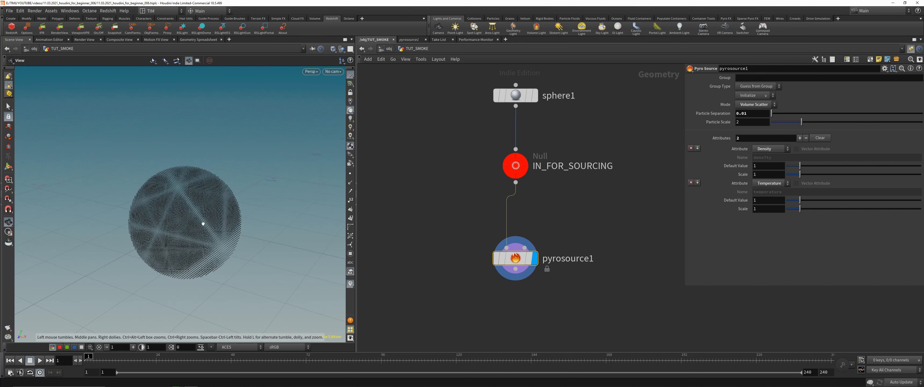
Switch the Pyro Source to Surface Scatter mode, set the particle separation to 0.05, and save the scene
left_click(754, 104)
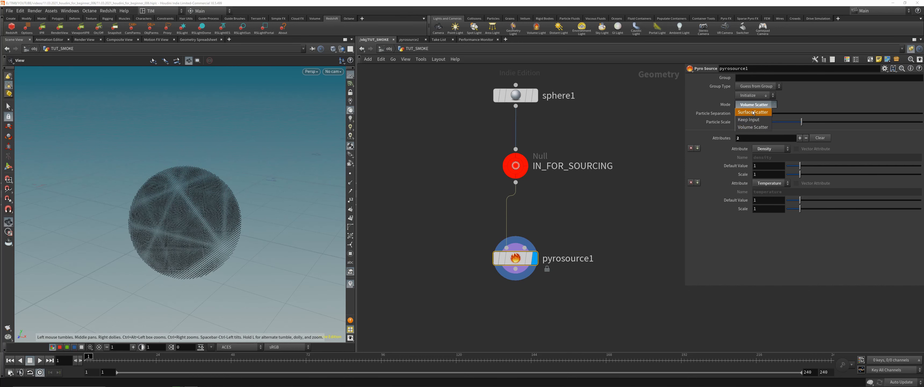
left_click(751, 125)
key("BackSpace")
type("5")
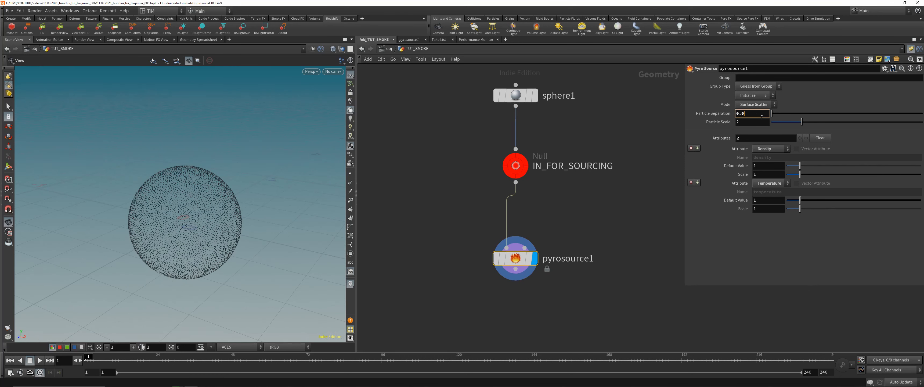
key("Return")
double_click(751, 115)
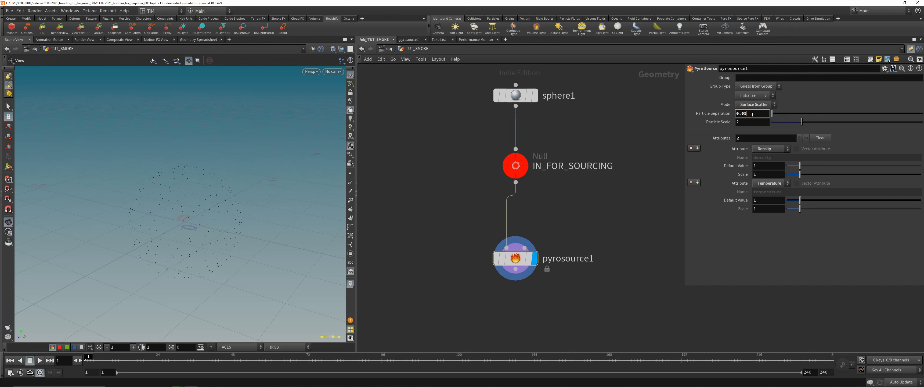
key("ctrl+s")
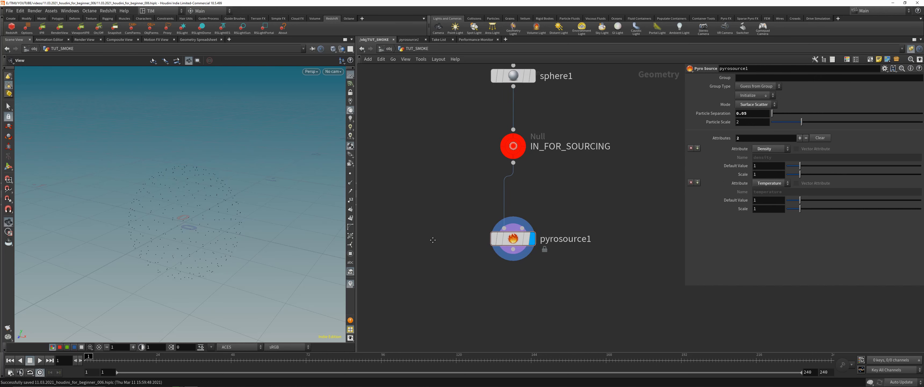
Add a Volume Rasterize Attributes node below pyrosource1, connect it to the Pyro Source's output, and display it in the viewport
scroll(442, 179, "down", 3)
scroll(468, 202, "up", 2)
middle_click_drag(425, 226, 438, 228)
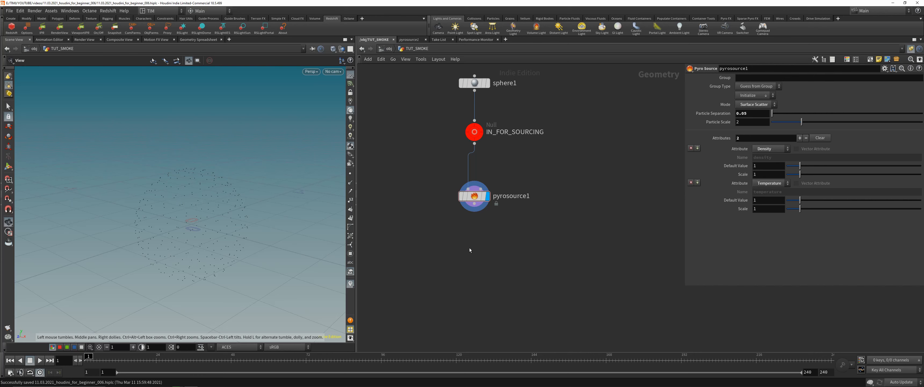
key("Tab")
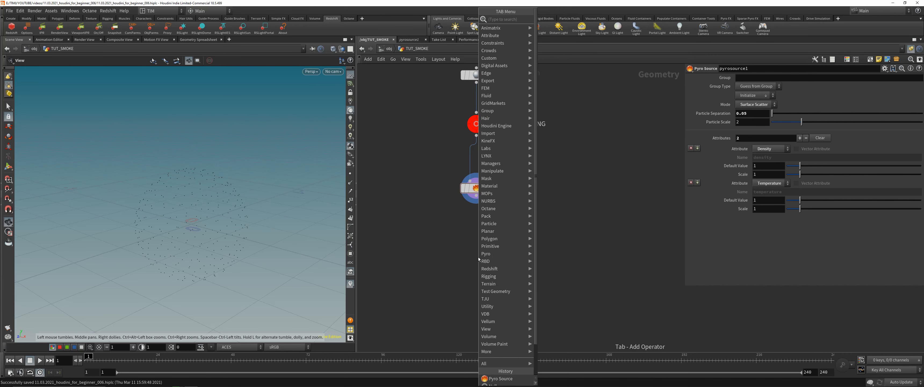
type("volra")
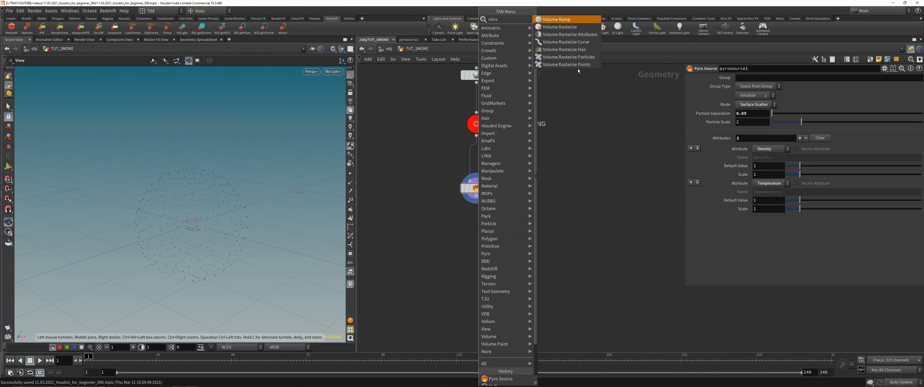
left_click(559, 34)
left_click(478, 232)
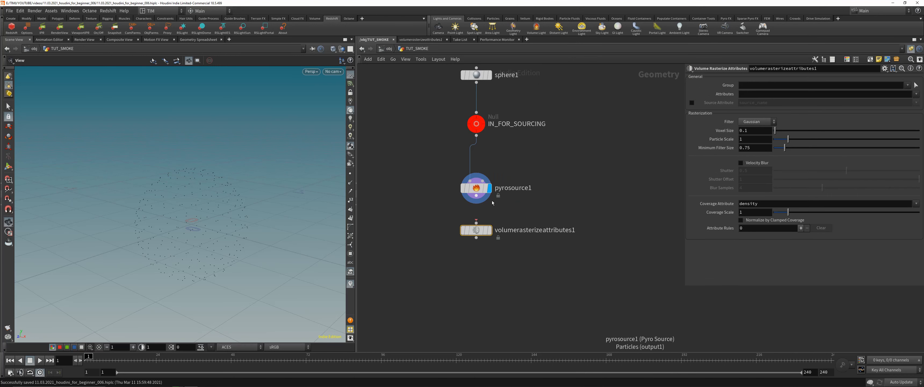
left_click_drag(478, 214, 476, 223)
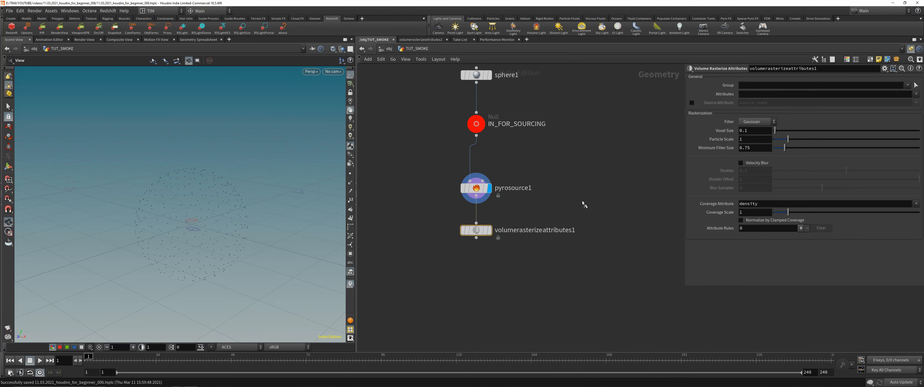
left_click(488, 230)
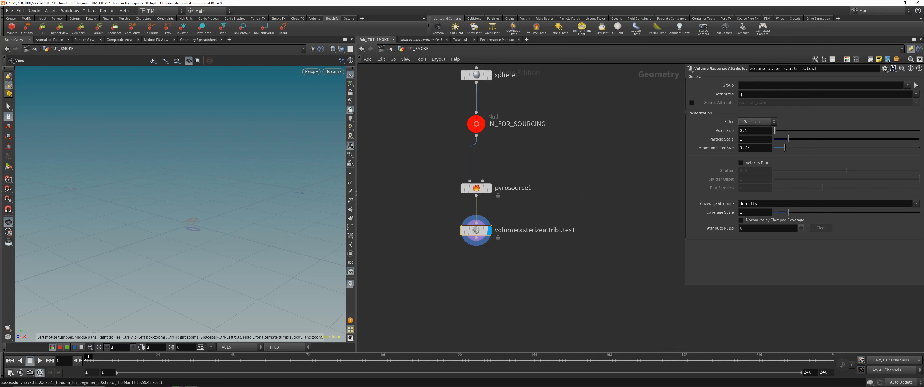
Choose density and temperature as the attributes to rasterize and set the voxel size to 0.05
left_click(916, 94)
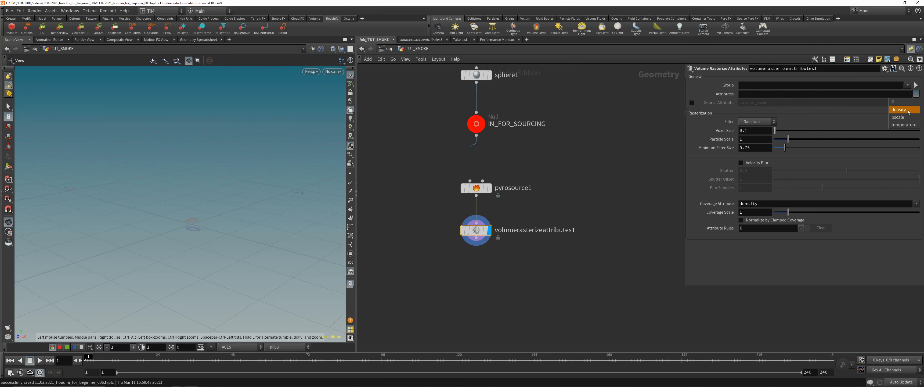
left_click(909, 110)
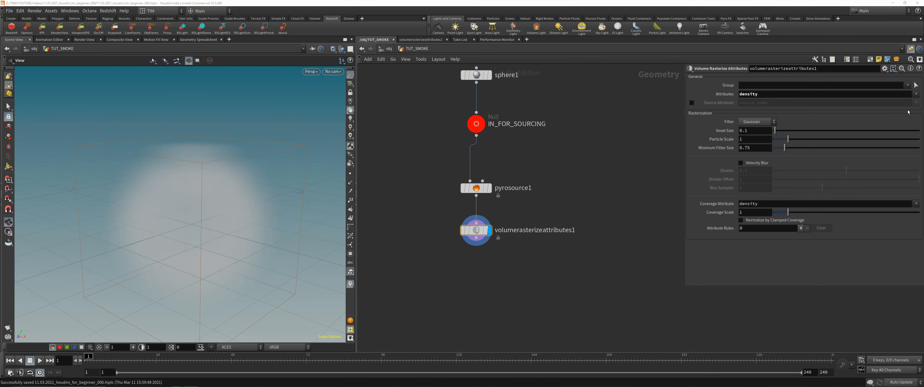
left_click(913, 94)
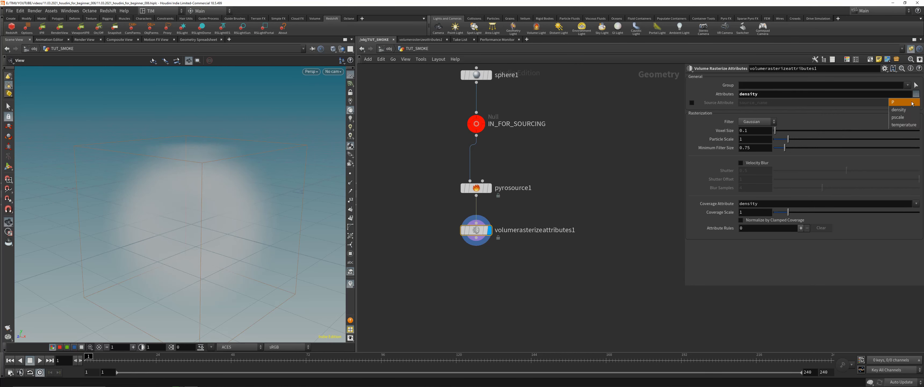
left_click(897, 129)
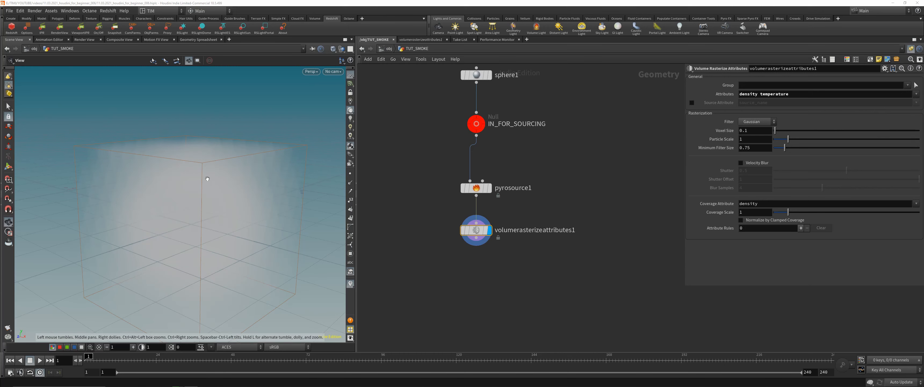
right_click_drag(223, 196, 302, 204)
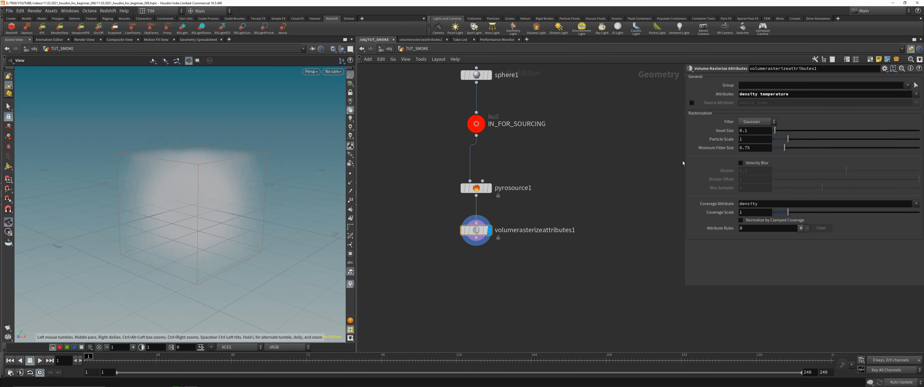
left_click(754, 130)
type("0.05")
key("Return")
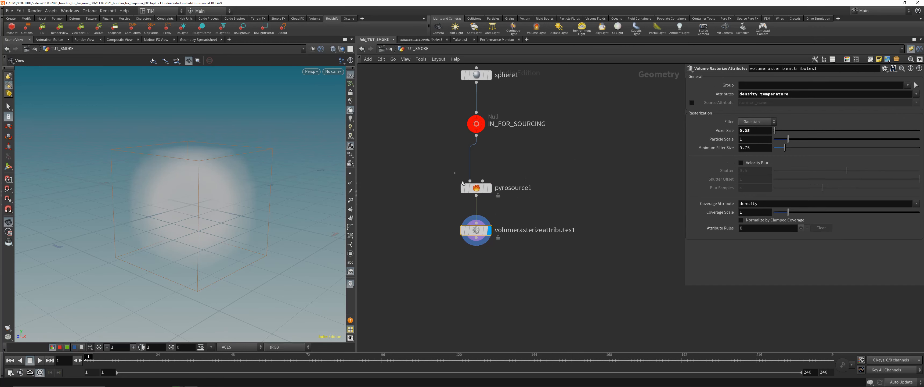
Set the Pyro Source's particle scale to 1 and save the scene
left_click(463, 186)
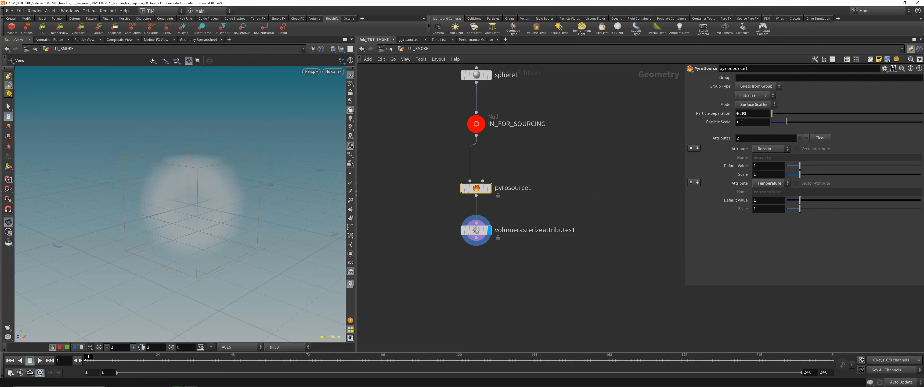
key("Down")
key("ctrl+s")
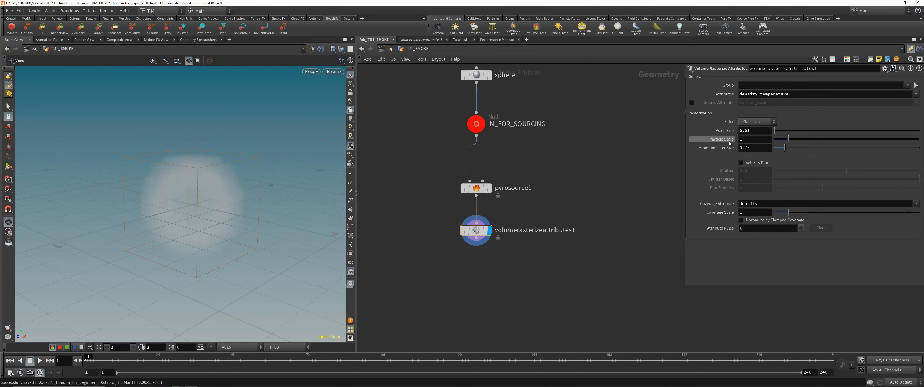
left_click_drag(196, 233, 208, 197)
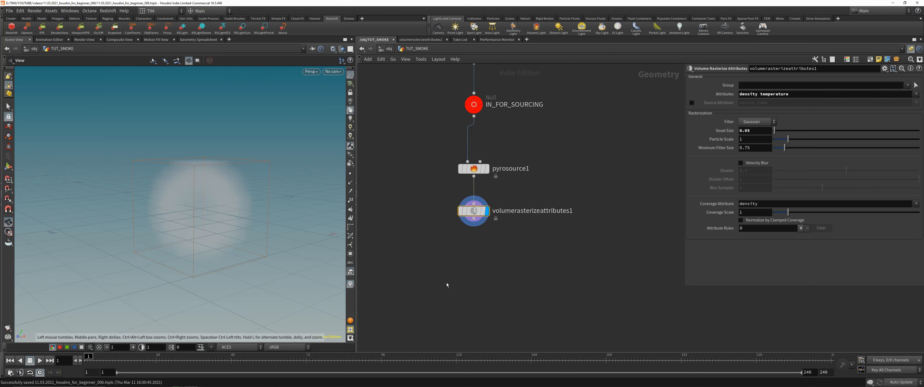
Add a null connected below the Volume Rasterize Attributes node and rename it OUT_SOURCE_SMOKE
key("Tab")
type("nul")
key("Return")
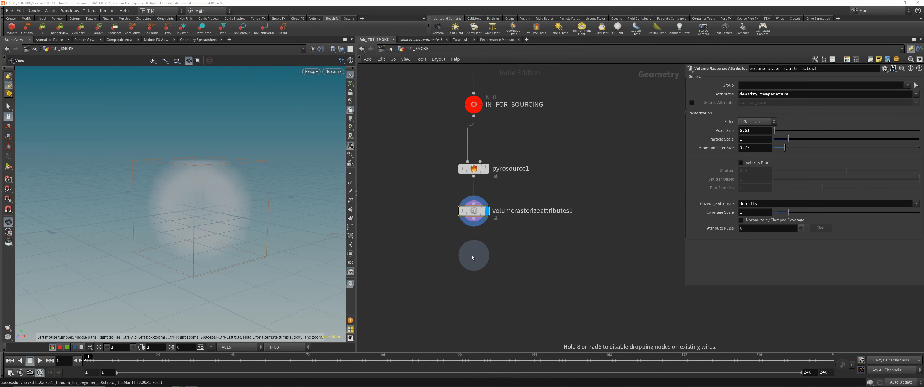
left_click(472, 251)
double_click(494, 254)
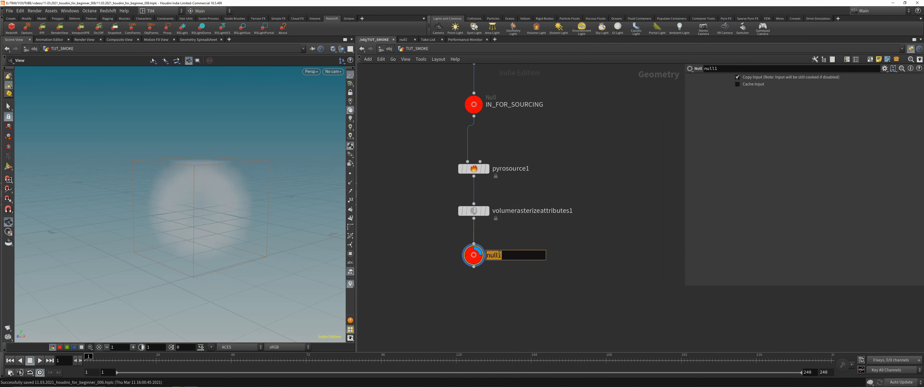
type("OUT_SOURCE_SMOKE")
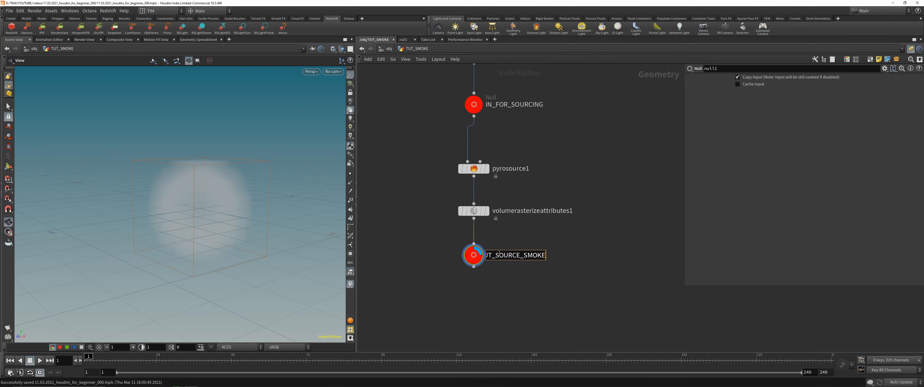
key("Return")
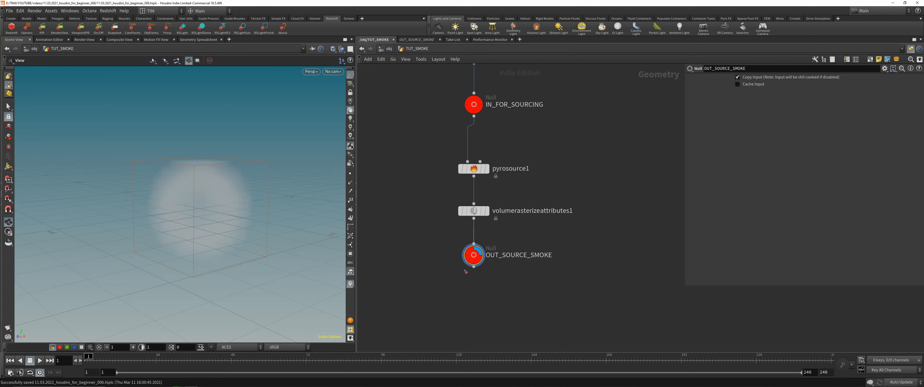
Tidy the nodes into a vertical column, leaving extra space below sphere1 and above OUT_SOURCE_SMOKE
left_click_drag(473, 256, 473, 266)
middle_click_drag(438, 212, 443, 299)
left_click_drag(444, 309, 480, 247)
key("shift+l")
left_click_drag(432, 236, 538, 281)
left_click(495, 197)
left_click_drag(482, 143, 522, 136)
scroll(475, 161, "down", 3)
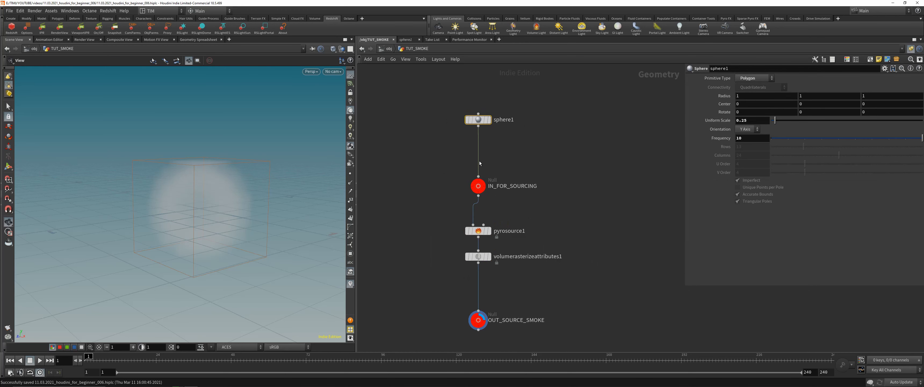
scroll(480, 119, "up", 1)
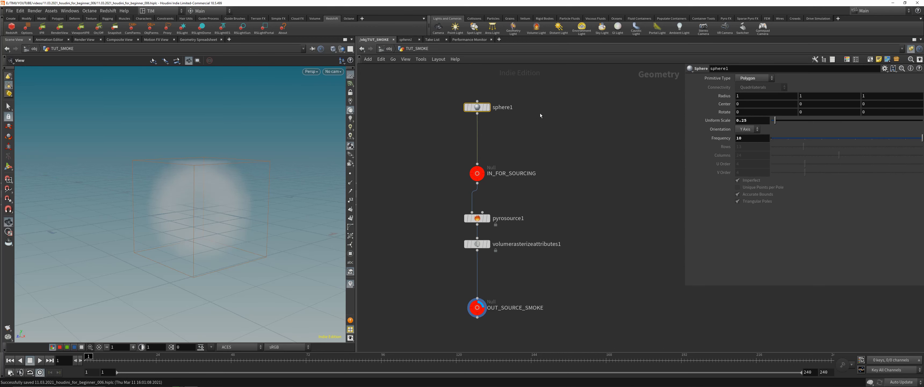
Add a Mountain node beside the sphere and wire it between sphere1 and IN_FOR_SOURCING
middle_click_drag(540, 113, 492, 163)
left_click(465, 136)
key("Tab")
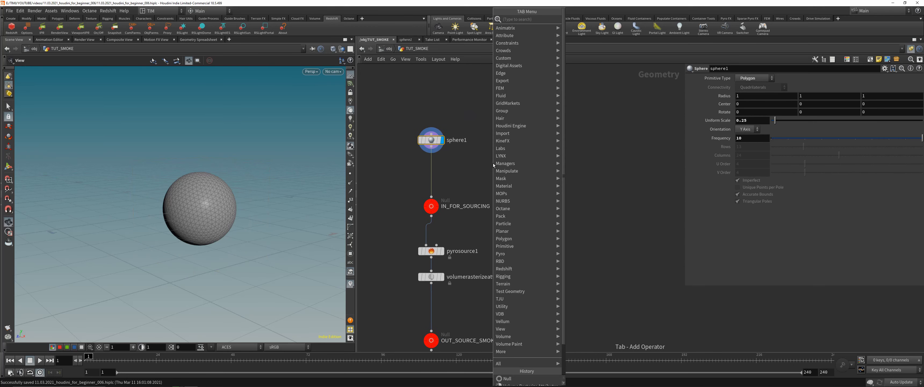
key("Escape")
key("Tab")
type("mou")
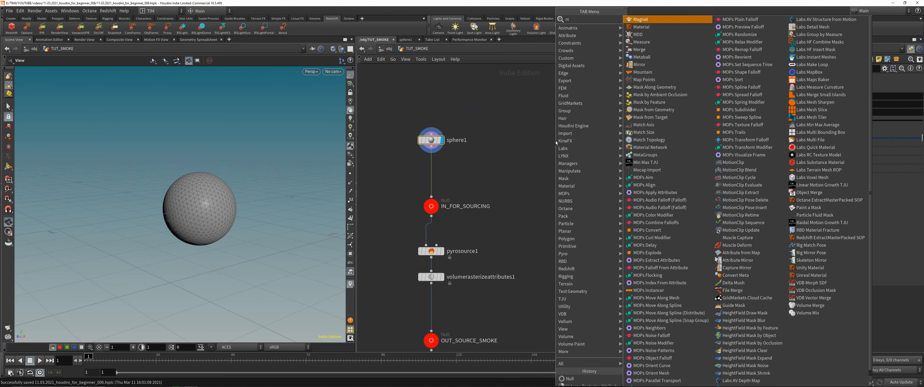
key("Return")
left_click(539, 141)
left_click(540, 146)
left_click(442, 189)
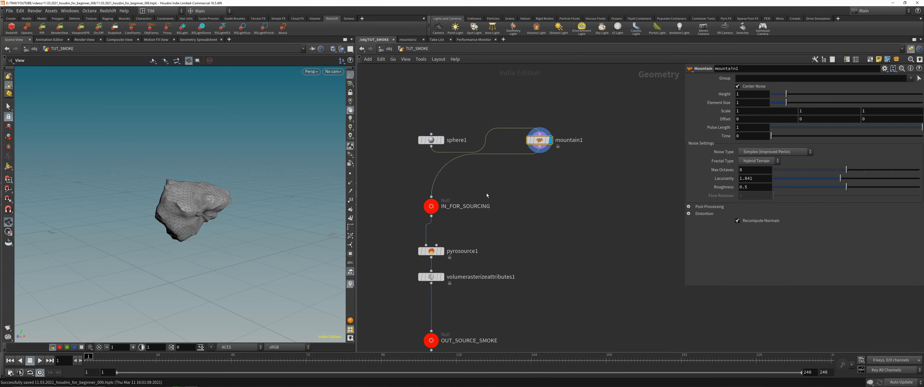
Display OUT_SOURCE_SMOKE and examine the source volume produced by the deformed sphere
scroll(407, 319, "down", 1)
middle_click_drag(407, 320, 441, 238)
left_click(465, 249)
mouse_move(186, 219)
left_mouse_down()
mouse_move(188, 198)
mouse_move(202, 213)
left_mouse_up()
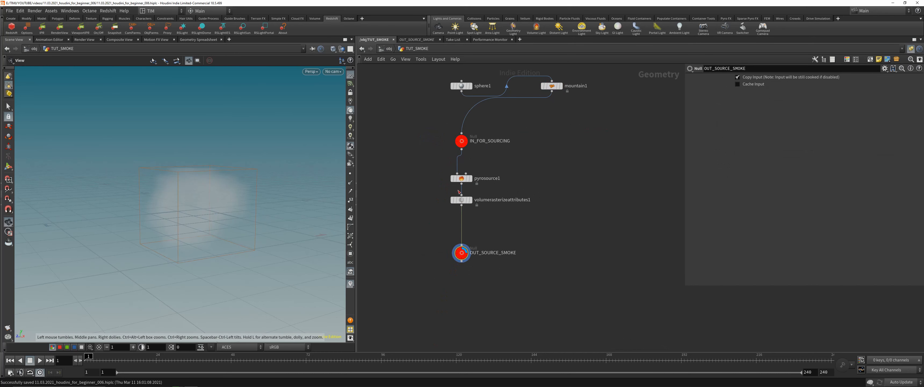
Delete the Mountain node so sphere1 feeds IN_FOR_SOURCING directly, and view the resulting source volume
middle_click_drag(481, 104, 474, 161)
left_click_drag(521, 97, 565, 171)
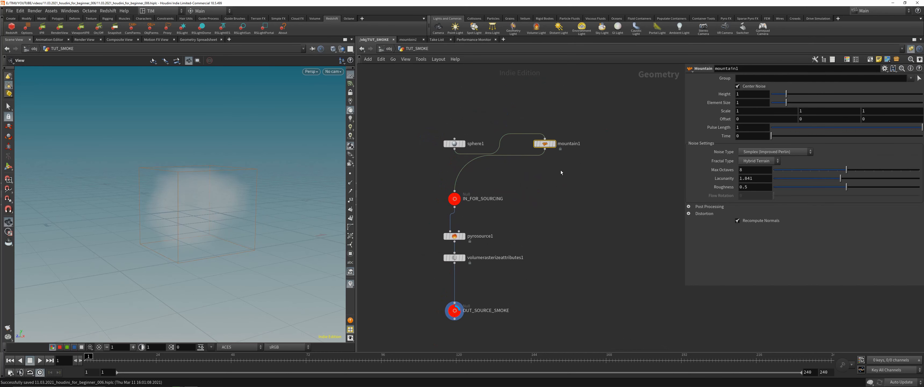
key("Delete")
middle_click_drag(422, 225, 422, 205)
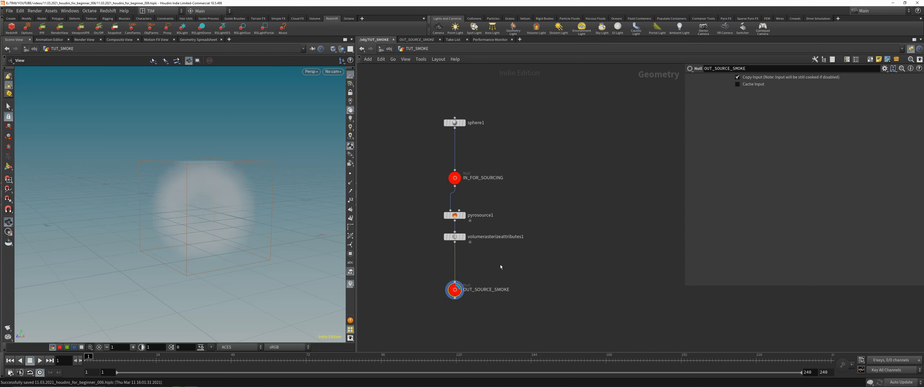
left_click_drag(197, 206, 203, 223)
right_click_drag(203, 223, 198, 201)
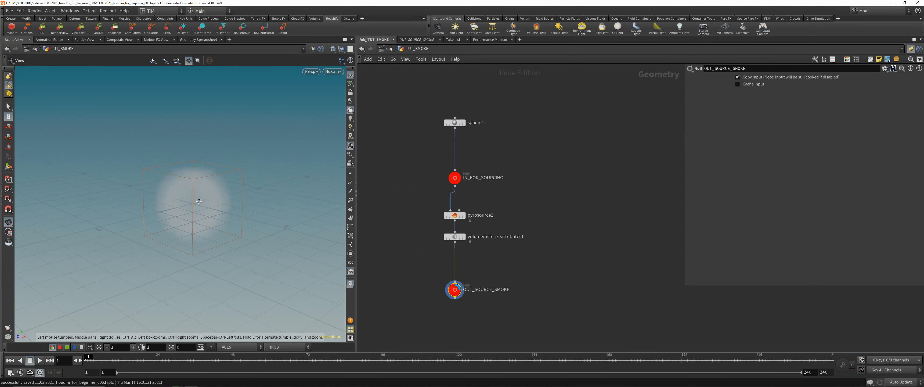
scroll(432, 277, "down", 2)
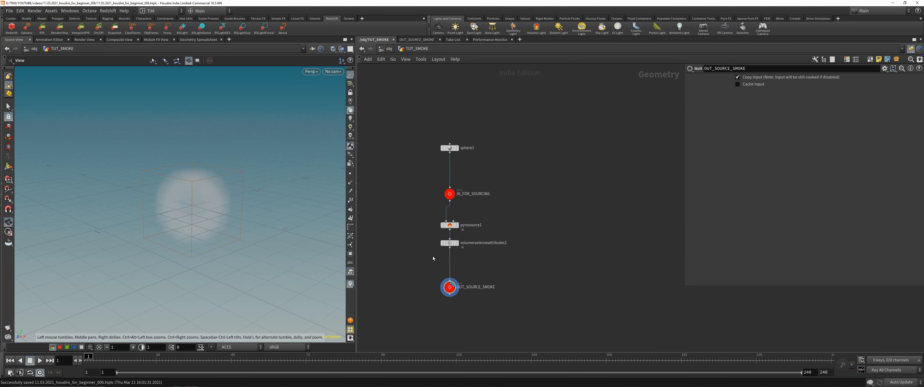
Place a DOP Network below OUT_SOURCE_SMOKE and make it the displayed node
left_click_drag(433, 258, 452, 214)
left_click(536, 271)
middle_click_drag(536, 270, 530, 199)
scroll(502, 279, "up", 2)
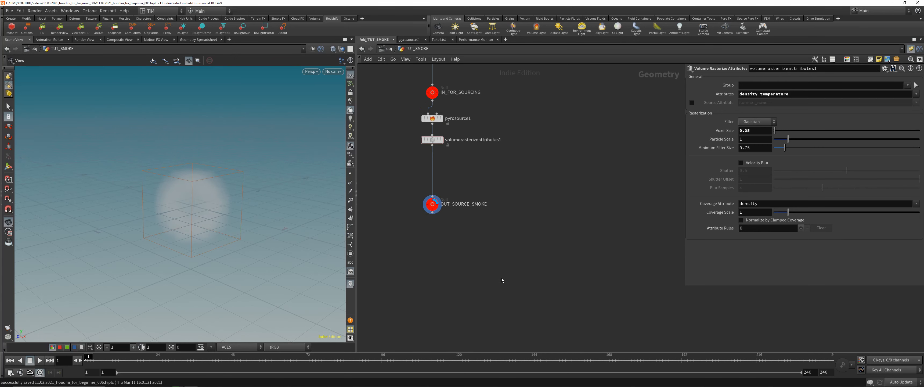
key("Tab")
type("dop")
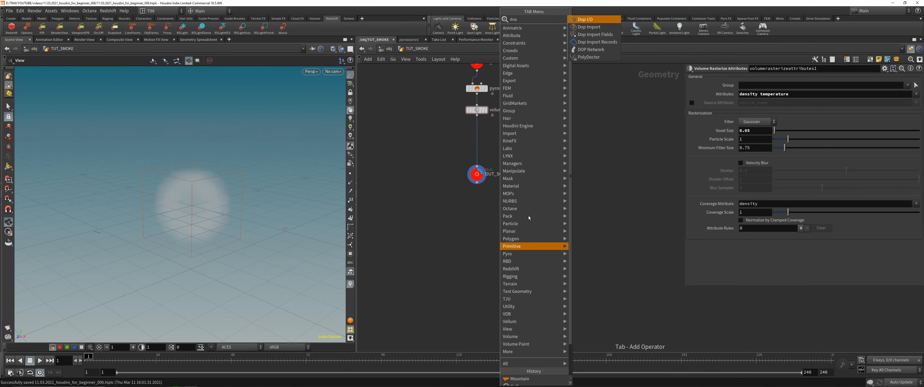
left_click(590, 49)
left_click(477, 251)
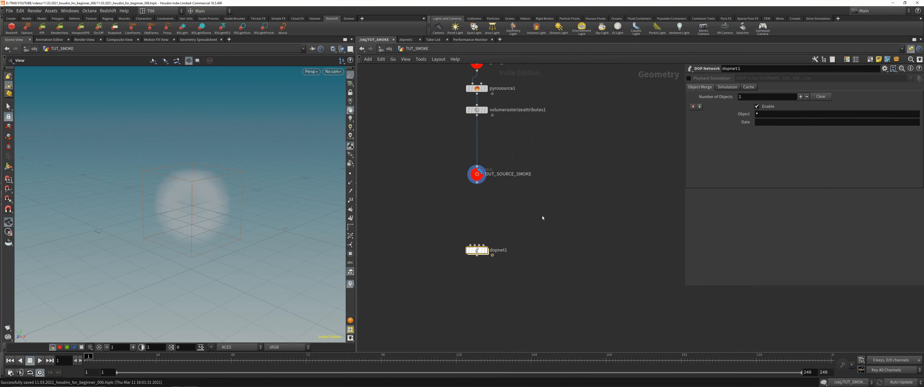
key("r")
left_click(470, 247)
scroll(466, 235, "up", 2)
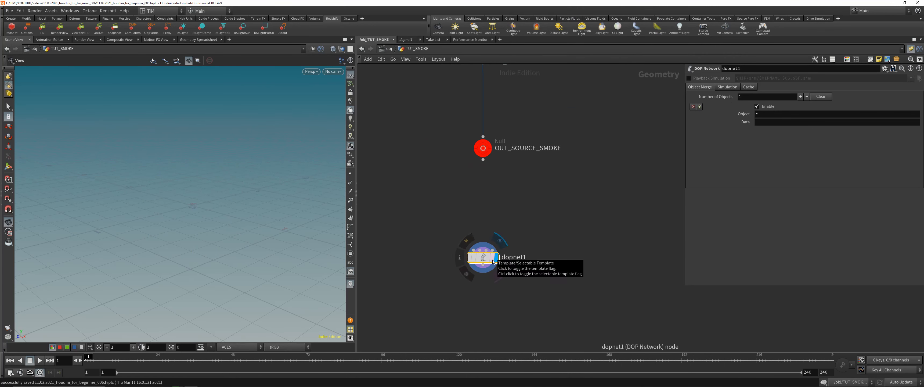
Inside the DOP network, add a Smoke Solver above the output node and connect it to output
double_click(483, 258)
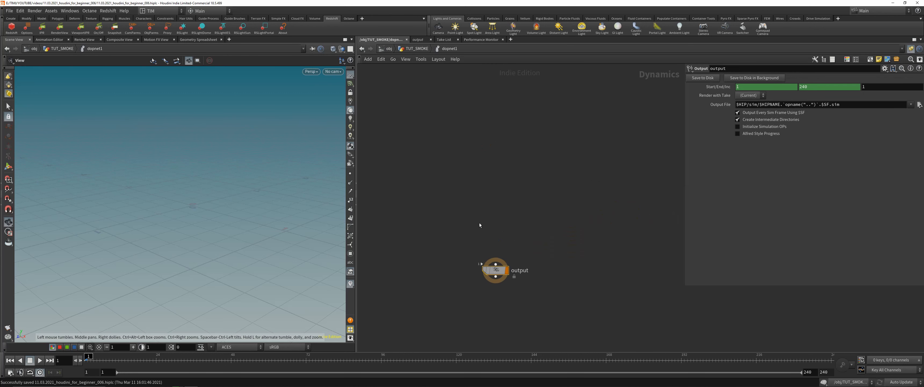
left_click_drag(412, 197, 596, 325)
scroll(502, 230, "up", 2)
scroll(513, 232, "down", 3)
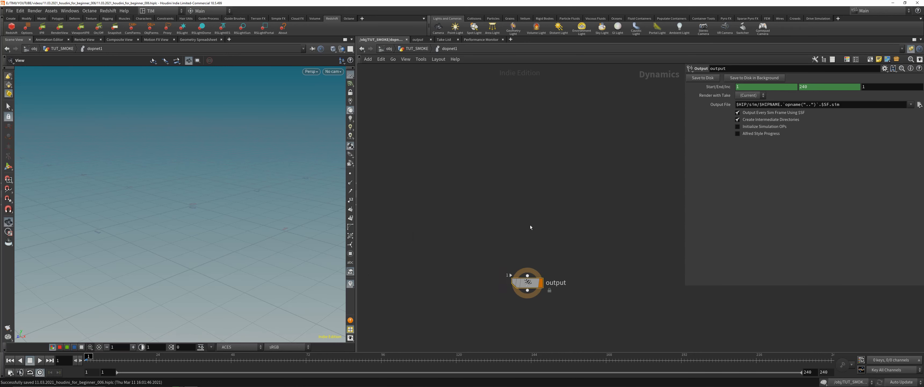
key("Tab")
type("sm")
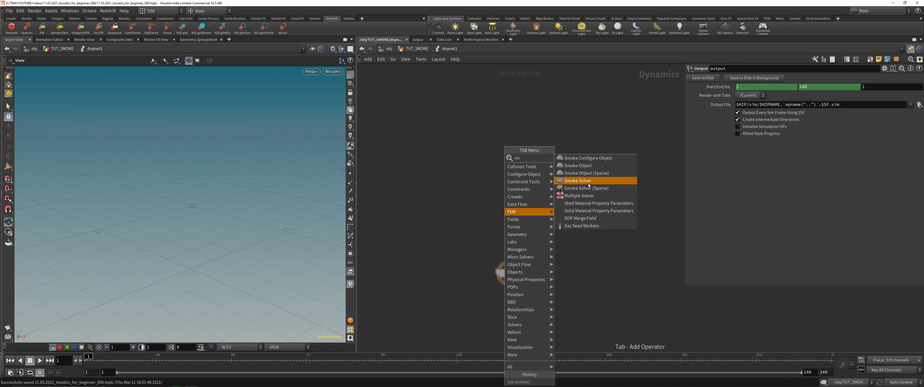
left_click(577, 180)
left_click(509, 194)
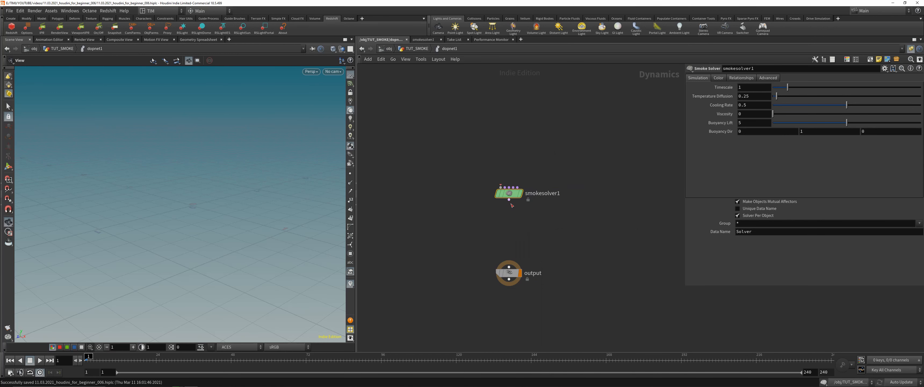
left_click(509, 200)
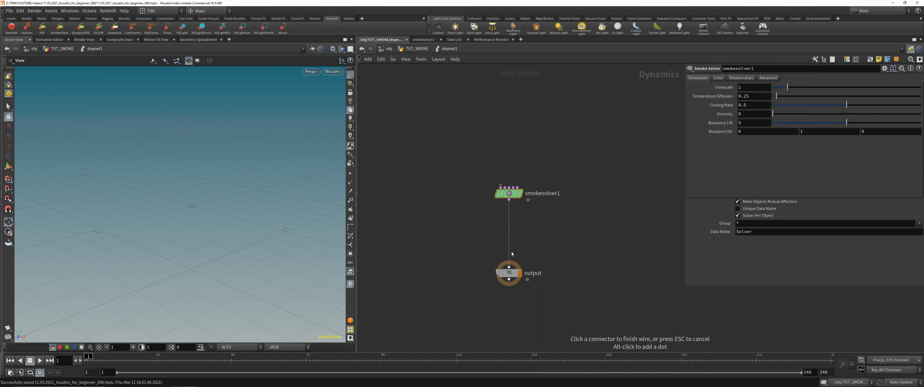
left_click(511, 254)
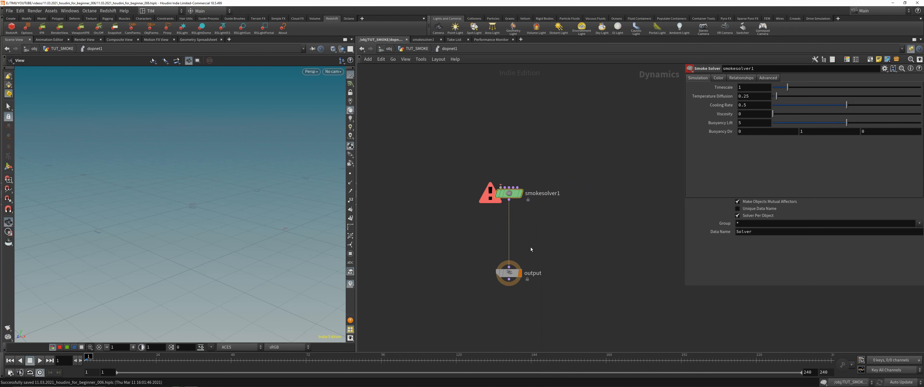
Check the Smoke Solver's node information and the requirement on its first input
middle_click(510, 193)
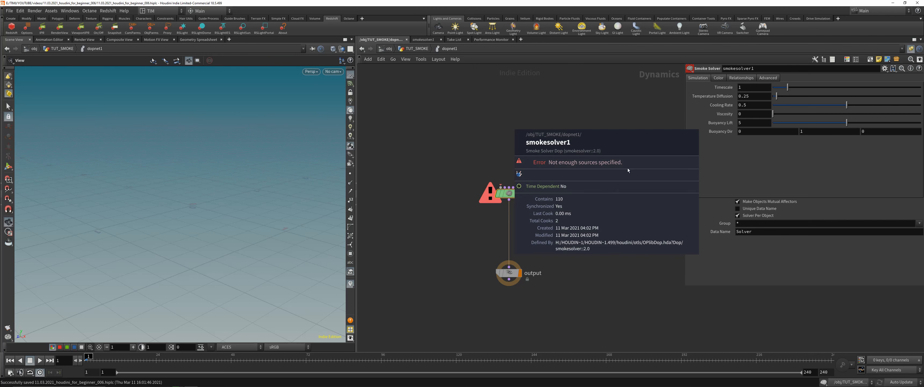
scroll(541, 179, "up", 2)
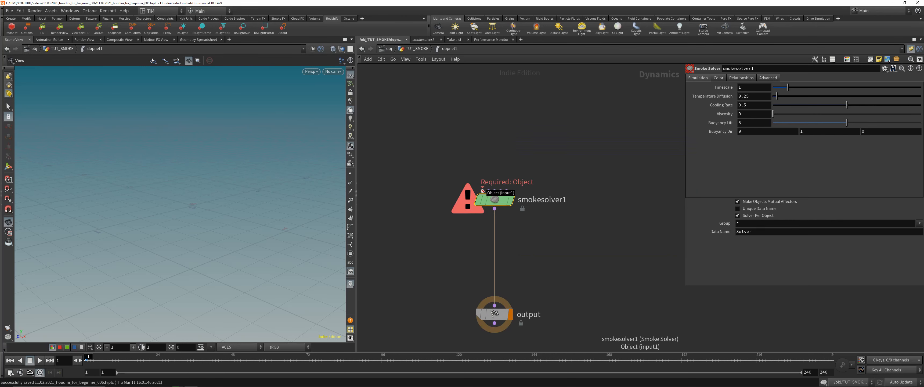
scroll(483, 183, "down", 3)
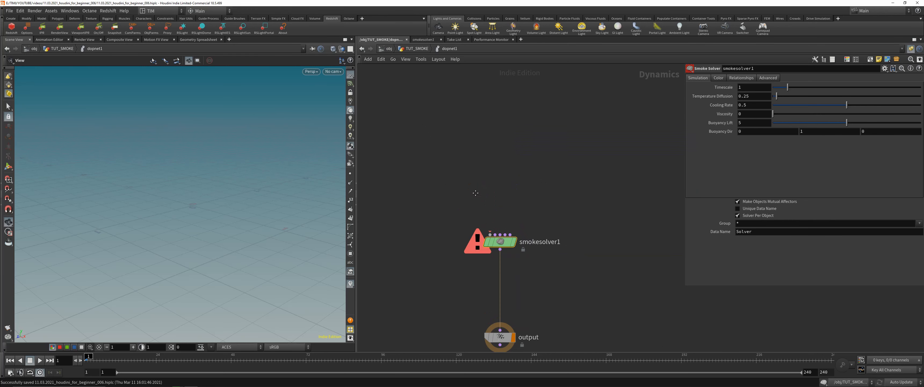
Add a Smoke Object above the smoke solver and rename it smoke_01
key("Tab")
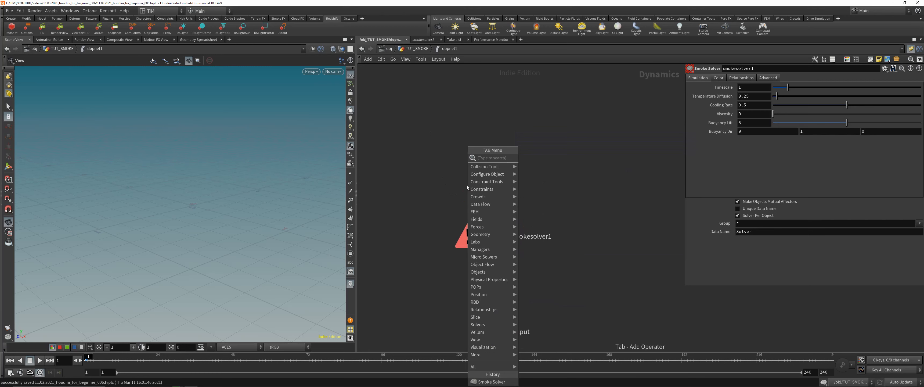
type("smo")
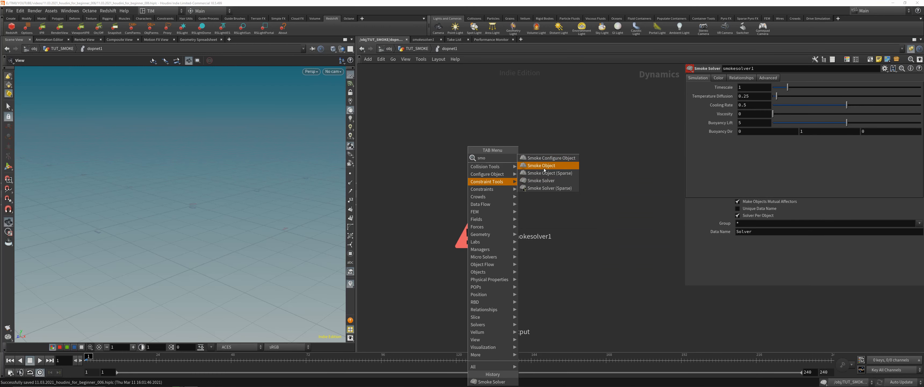
left_click(544, 167)
left_click(430, 166)
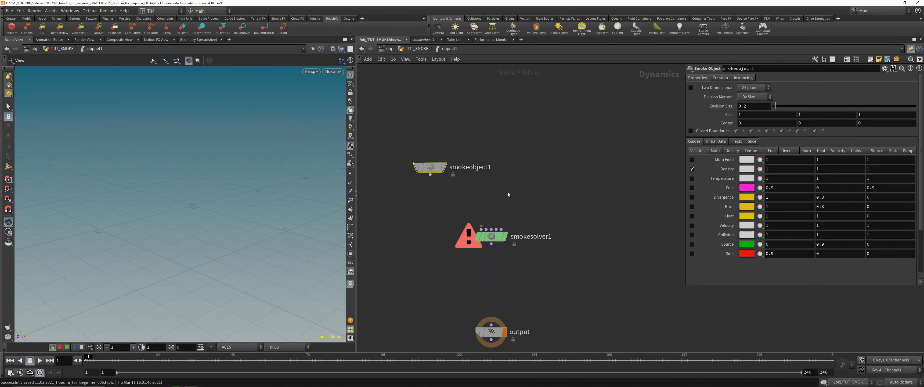
double_click(476, 168)
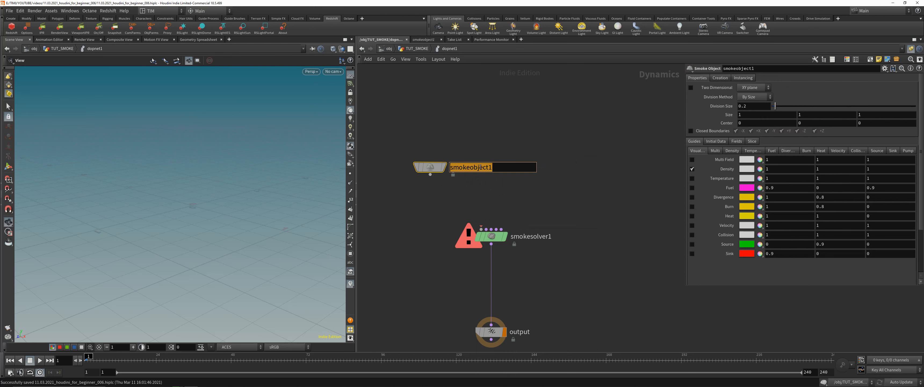
type("smoke_")
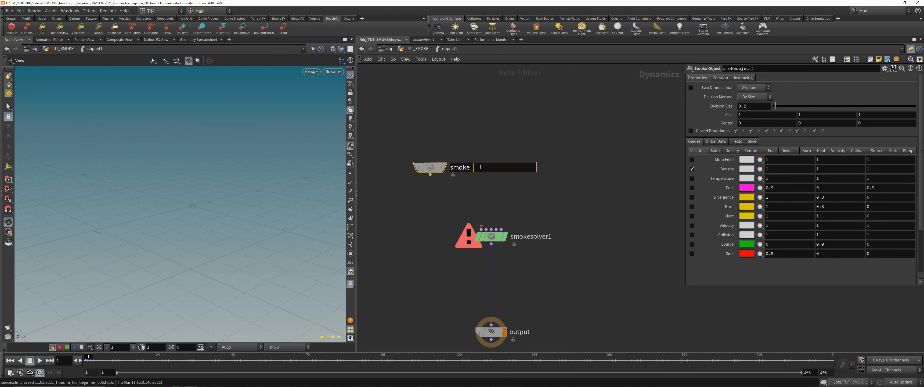
type("01")
key("Return")
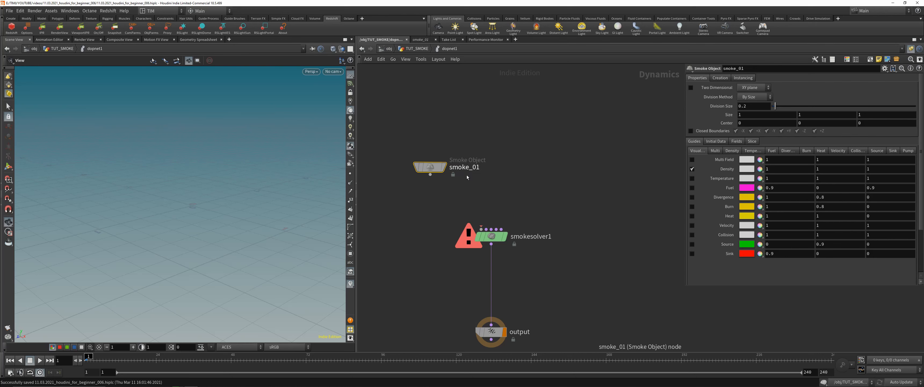
Wire smoke_01 into the Smoke Solver's object input and save the scene
left_click(430, 174)
left_click(477, 222)
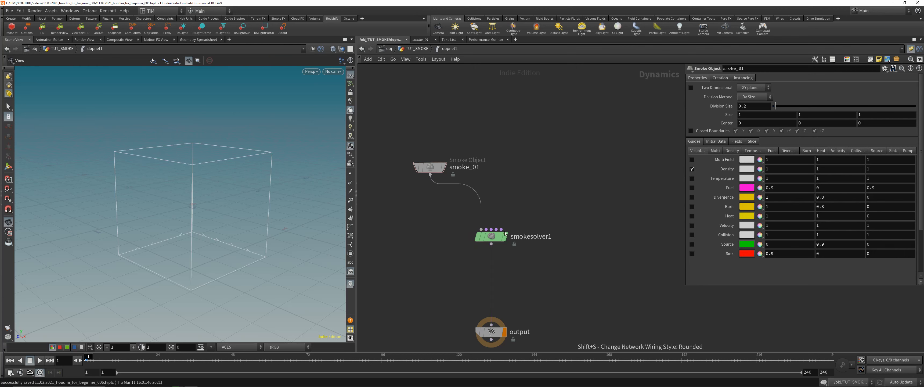
scroll(561, 208, "down", 2)
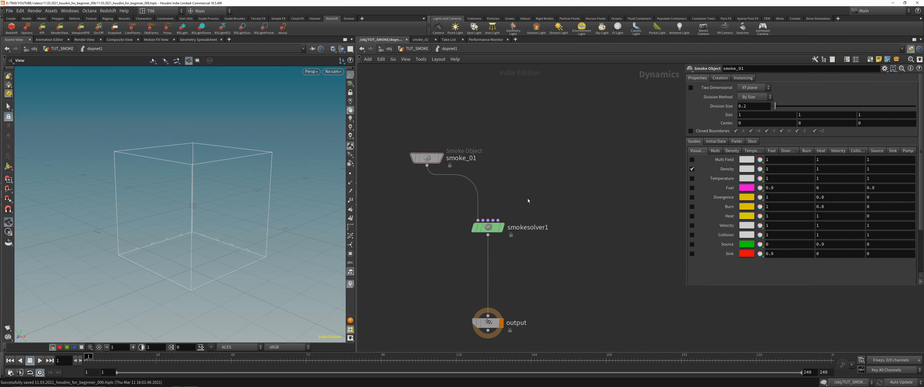
key("ctrl+s")
Play the simulation while orbiting the smoke container, and return to the first frame
left_click(40, 360)
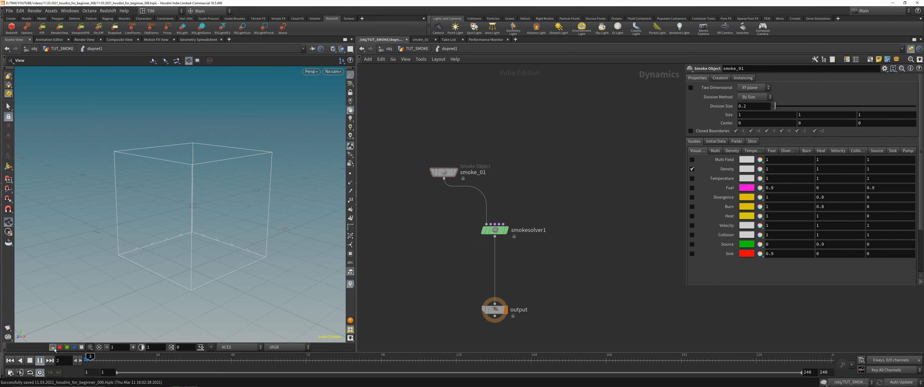
left_click_drag(200, 237, 216, 256)
left_click(10, 360)
scroll(504, 220, "up", 2)
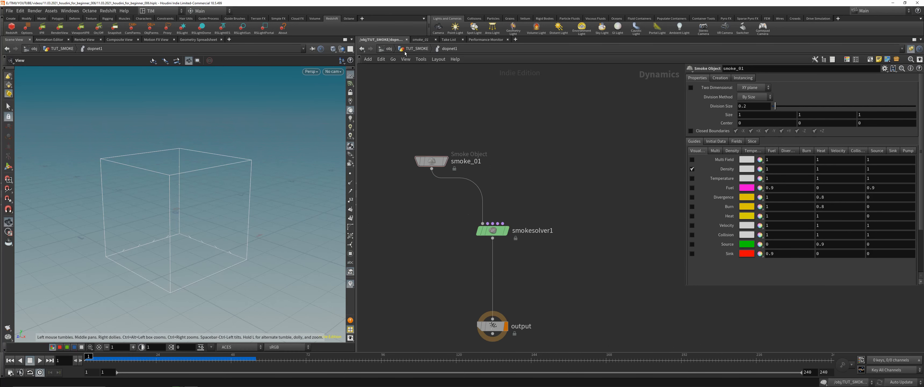
Add a Volume Source in dopnet1 and wire it into the Smoke Solver's Sourcing (post-solve) input
left_click(412, 49)
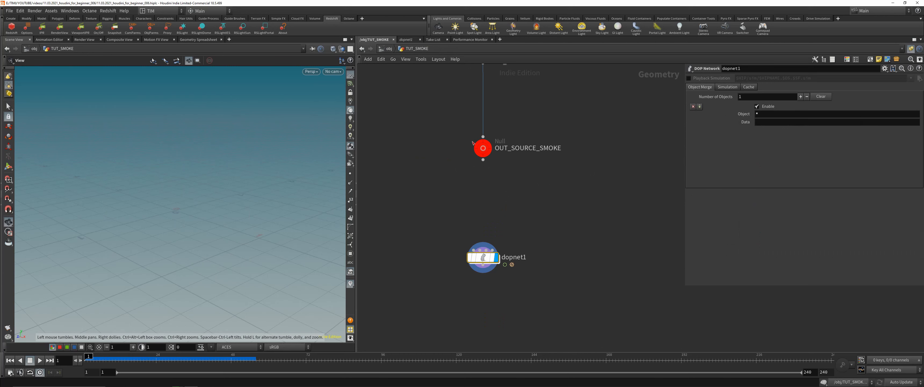
double_click(482, 257)
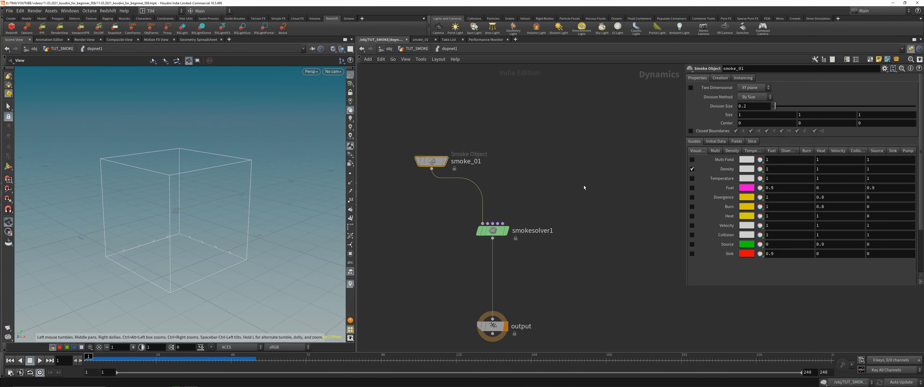
key("Tab")
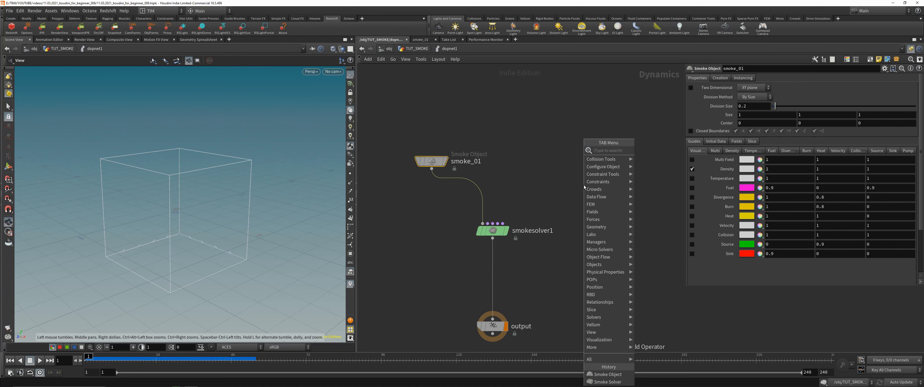
type("sou")
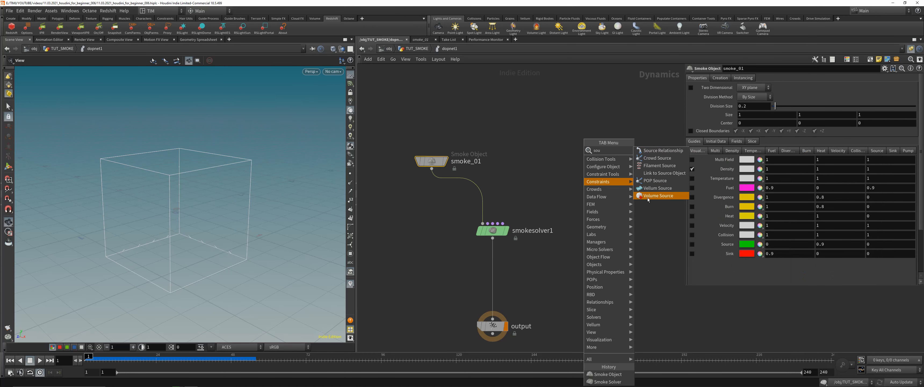
left_click(647, 196)
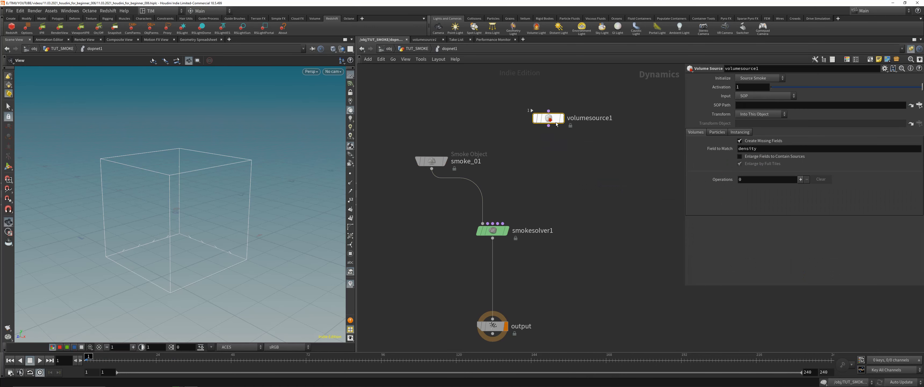
left_click(576, 167)
left_click_drag(569, 169, 508, 212)
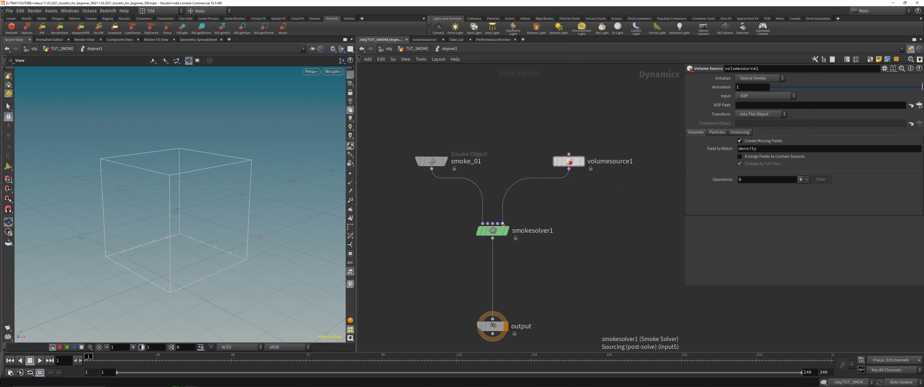
Set the Volume Source's SOP path to /obj/TUT_SMOKE/OUT_SOURCE_SMOKE
scroll(503, 224, "up", 3)
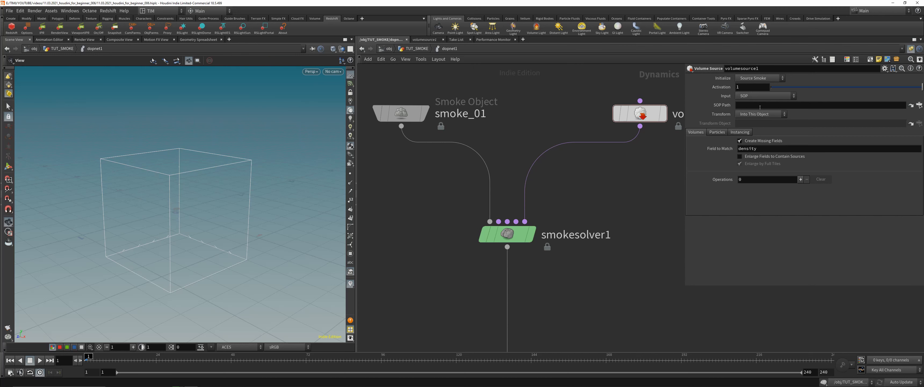
left_click(919, 105)
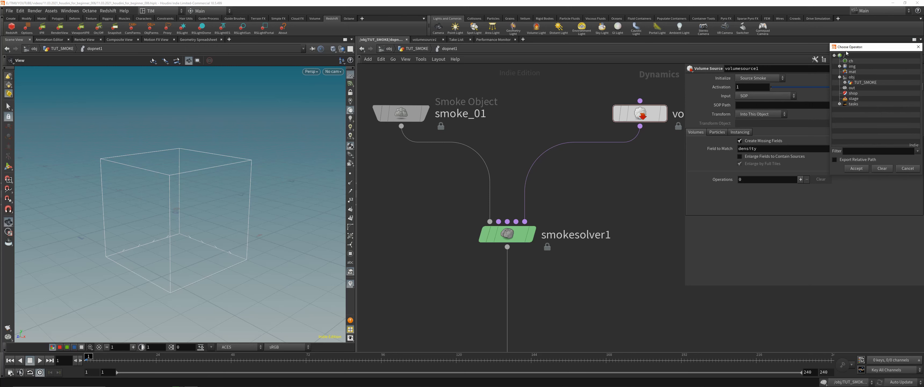
left_click_drag(849, 50, 663, 150)
left_click(658, 184)
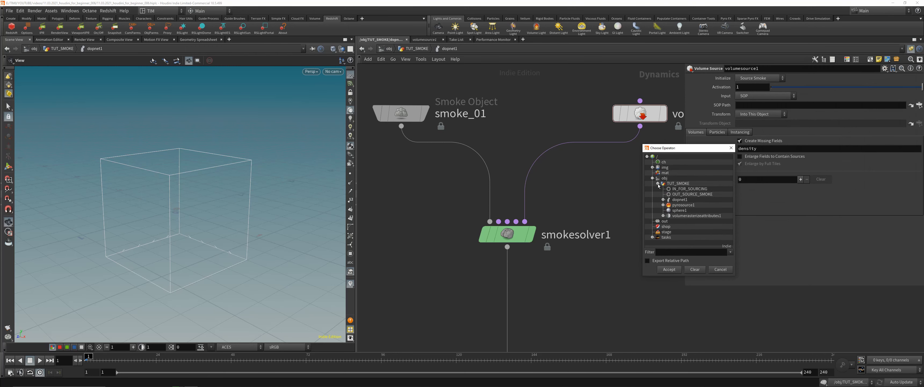
left_click(683, 195)
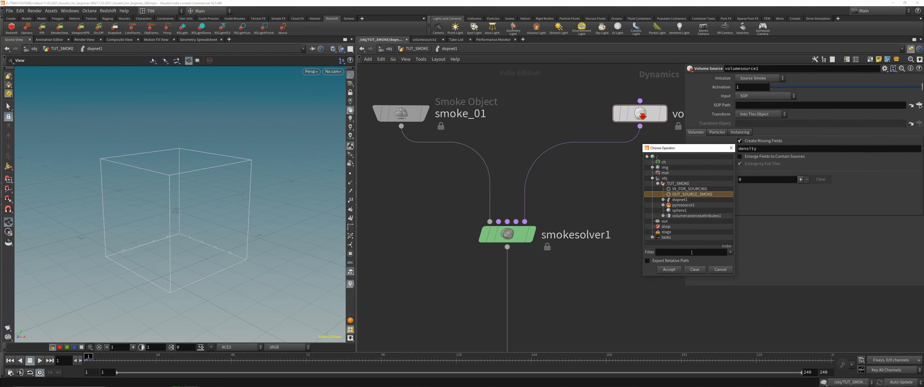
left_click(669, 269)
Play the simulation to test the connected volume source, and return to the first frame
scroll(575, 204, "down", 5)
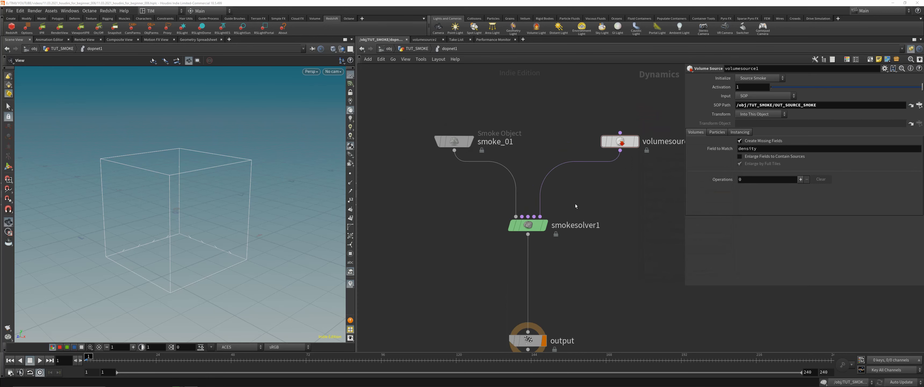
middle_click_drag(613, 208, 570, 203)
key("Up")
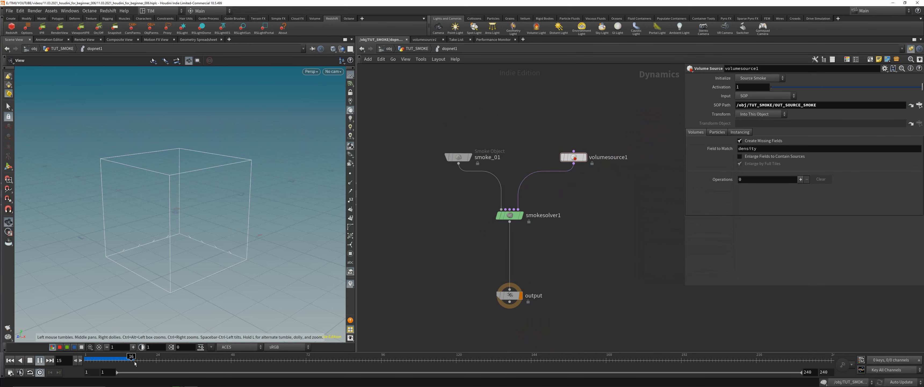
left_click_drag(135, 360, 174, 358)
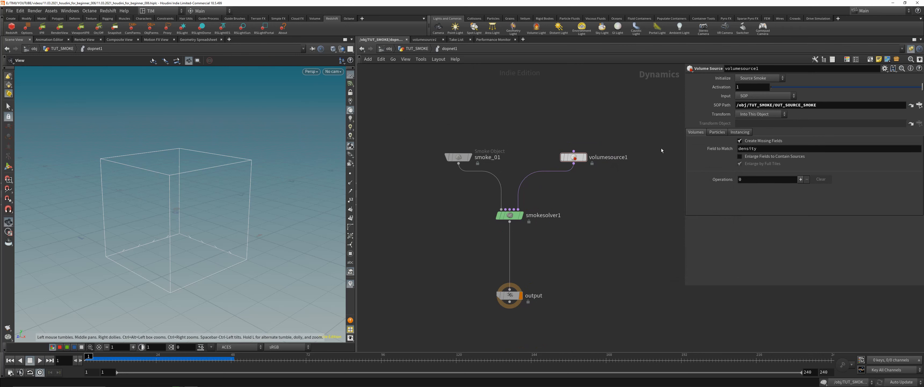
Initialize the Volume Source with the Source Smoke preset and review its density, temperature and velocity operations
left_click(756, 78)
left_click(754, 95)
left_click(755, 79)
left_click(752, 80)
left_click_drag(727, 286, 727, 325)
scroll(721, 273, "down", 3)
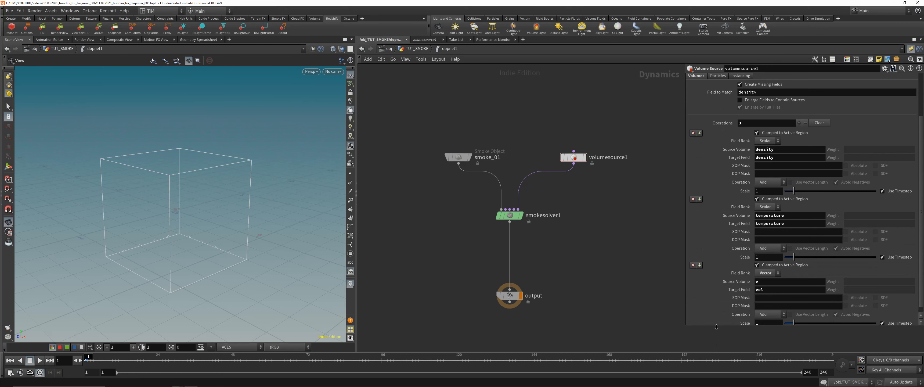
left_click_drag(716, 327, 715, 350)
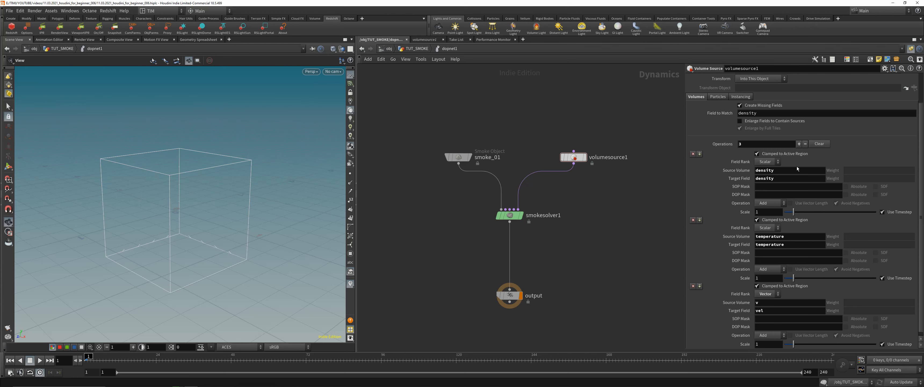
left_click(801, 237)
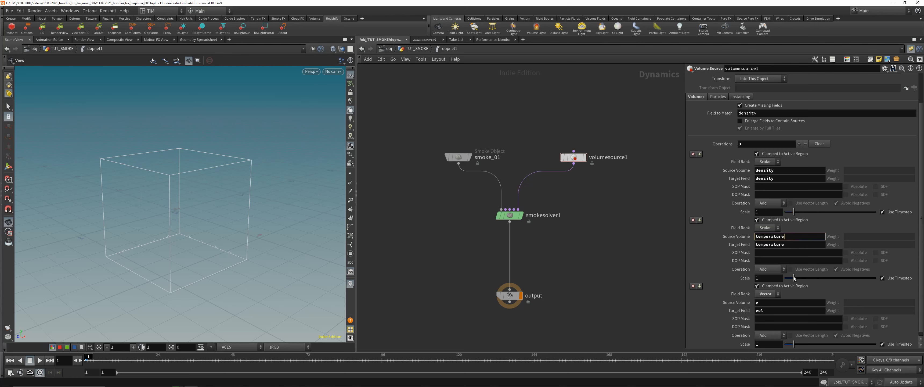
left_click(774, 303)
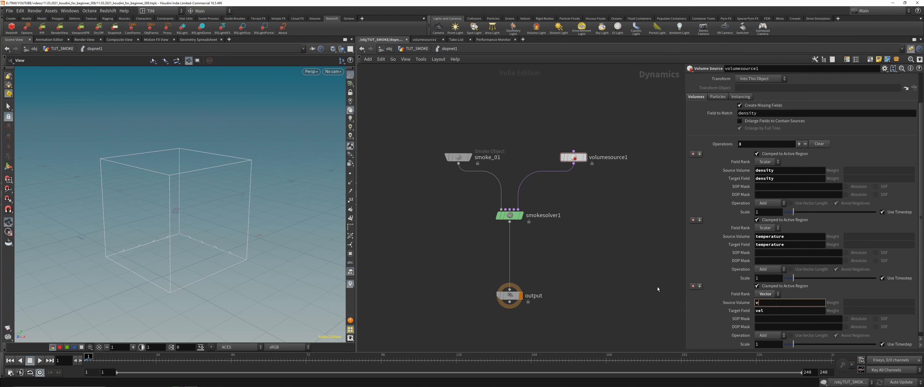
Play the sourced smoke simulation while orbiting the container, and rewind to frame 1
middle_click_drag(560, 218, 554, 234)
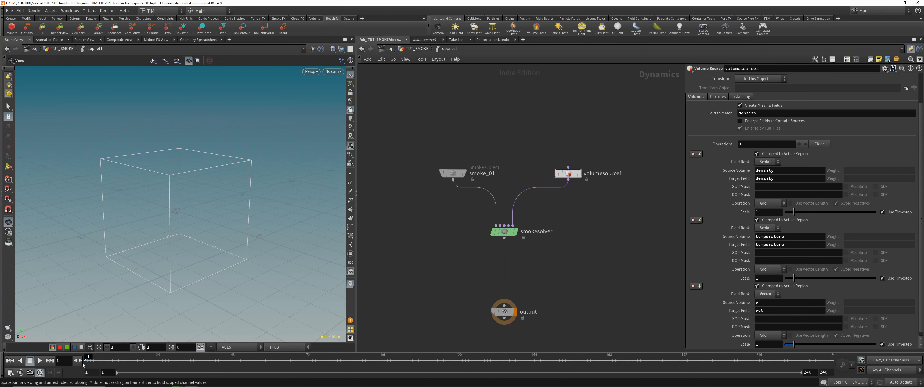
left_click(39, 360)
left_click_drag(151, 179, 164, 213)
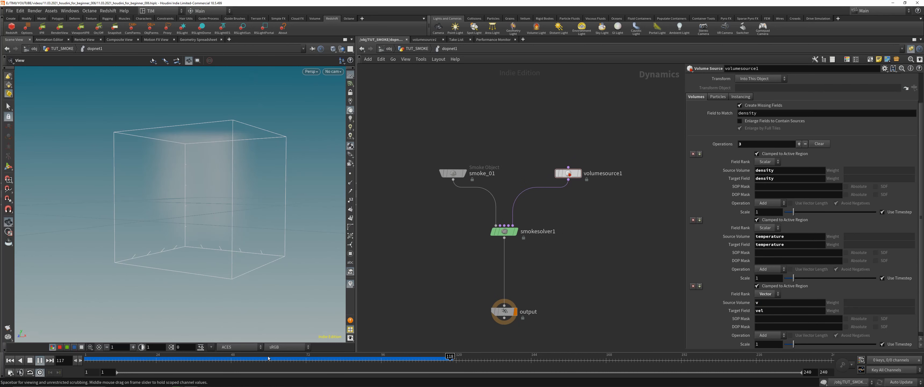
key("ctrl+Up")
Set the division size of smoke_01 to 0.05
left_click(453, 173)
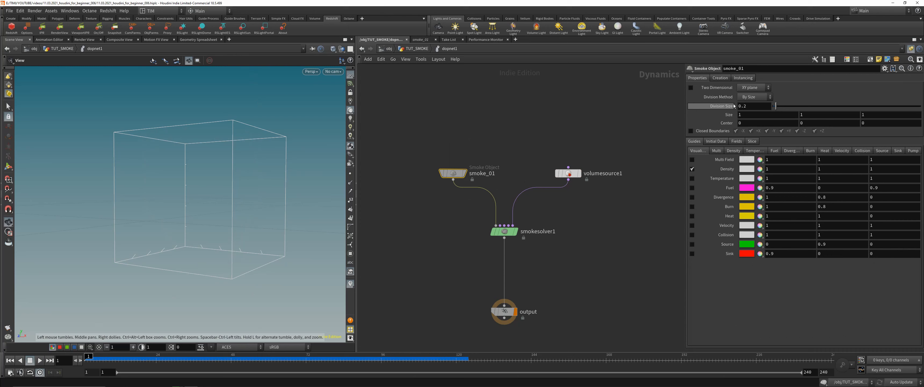
left_click(756, 107)
type("0.05")
key("Return")
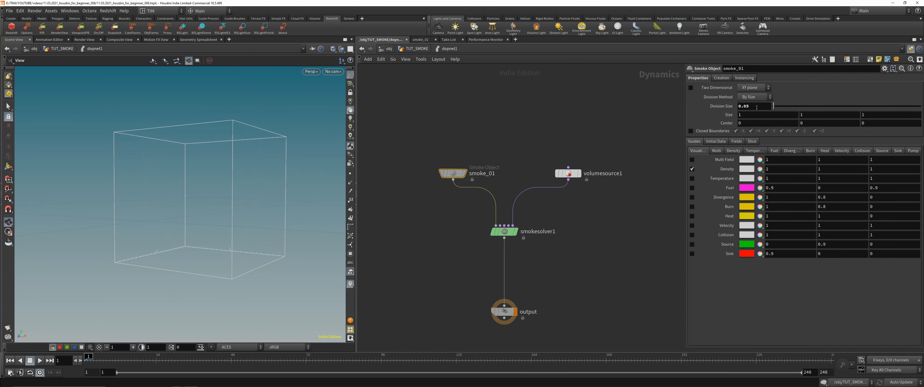
left_click(500, 225)
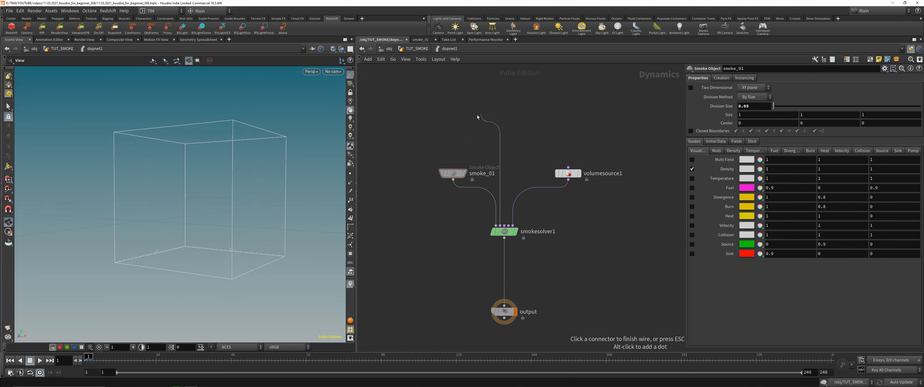
key("Tab")
type("gra")
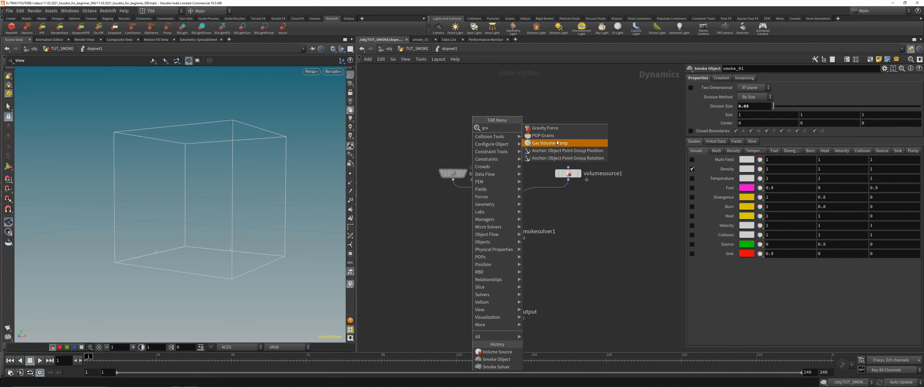
key("Escape")
Add a Gas Resize Fluid Dynamic node, wire it into the Smoke Solver's second input, and keep output as the displayed node
key("Tab")
type("res")
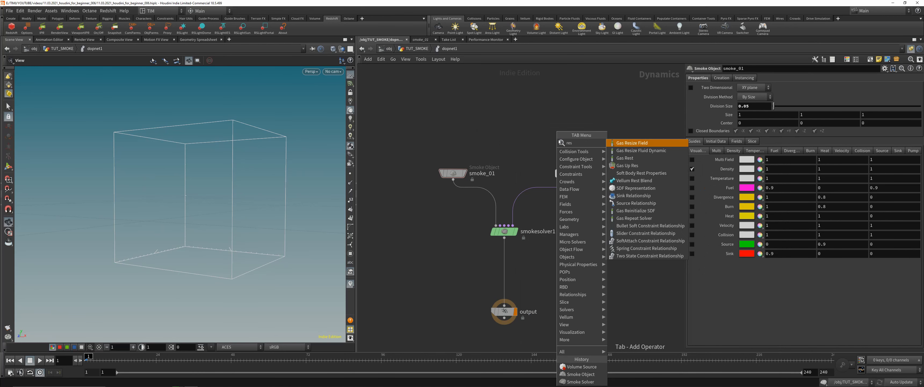
left_click(637, 150)
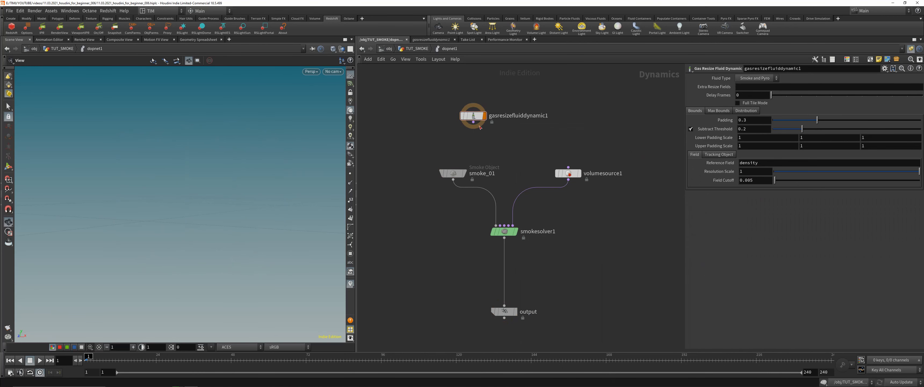
left_click_drag(504, 157, 500, 226)
left_click(504, 311)
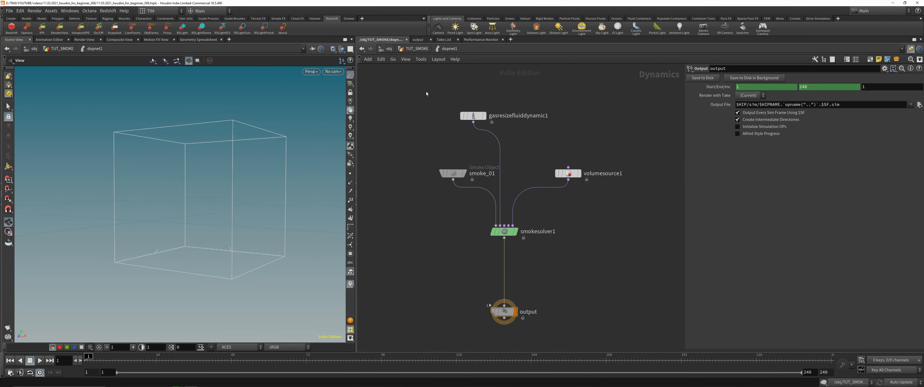
Turn off Clamp To Maximum in the gas resize node's maximum bounds and play the simulation while following the rising smoke
left_click(473, 115)
left_click(723, 111)
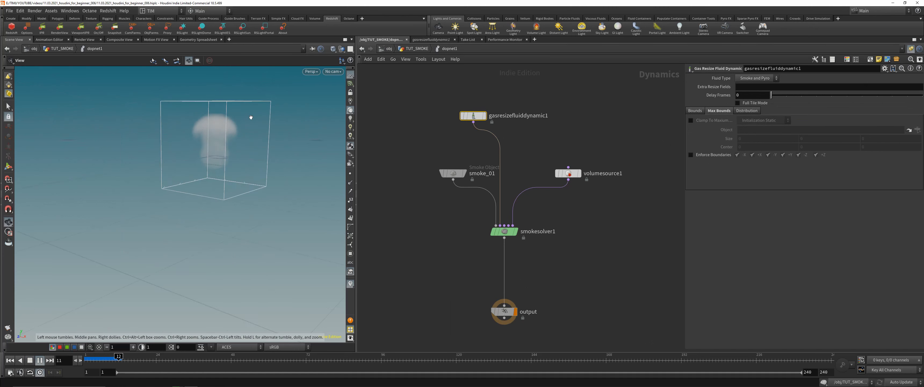
left_click_drag(251, 118, 233, 159)
right_click_drag(233, 159, 243, 187)
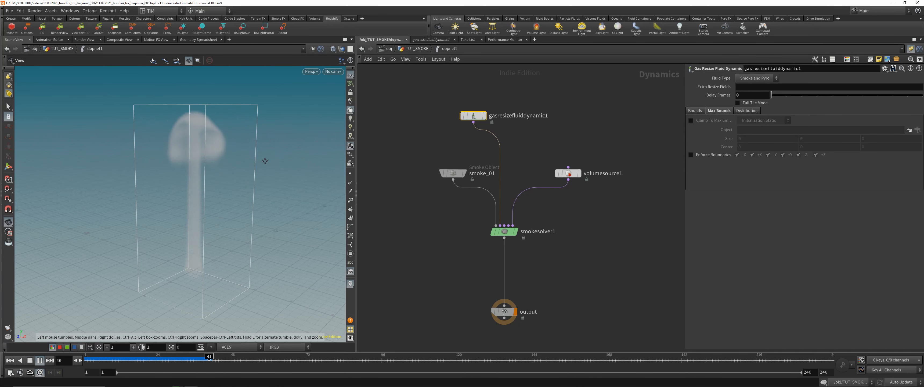
right_click_drag(237, 147, 210, 181)
middle_click_drag(209, 181, 214, 211)
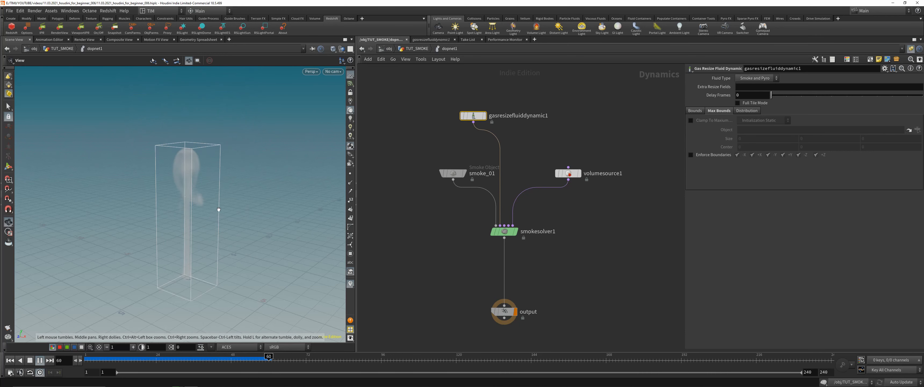
middle_click_drag(222, 172, 223, 177)
Stop the simulation at frame 86 and inspect the smoke plume up close and from a distance
left_click_drag(317, 357, 350, 356)
middle_click_drag(197, 134, 204, 204)
right_click_drag(204, 203, 225, 186)
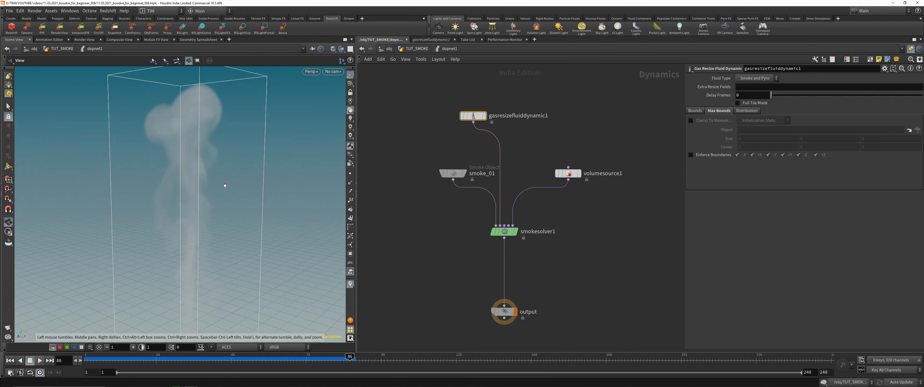
left_click_drag(224, 186, 221, 181)
right_click_drag(220, 181, 191, 190)
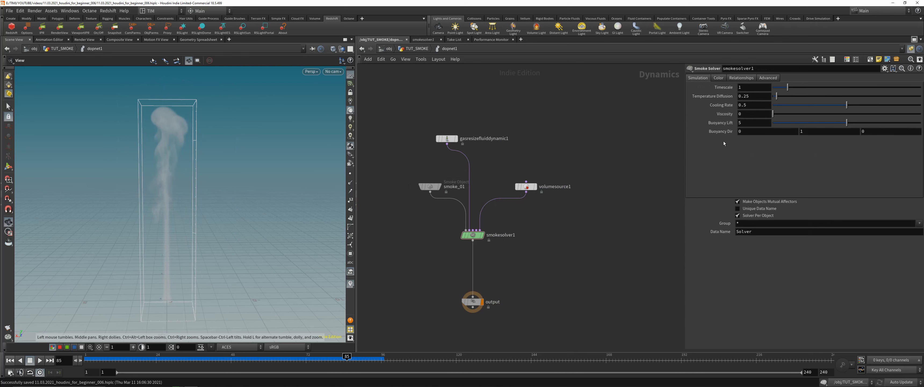
Return to frame 1 and set the Smoke Solver's Temperature Diffusion to 5
left_click_drag(329, 158, 303, 228)
left_click_drag(251, 359, 86, 358)
left_click_drag(99, 329, 192, 217)
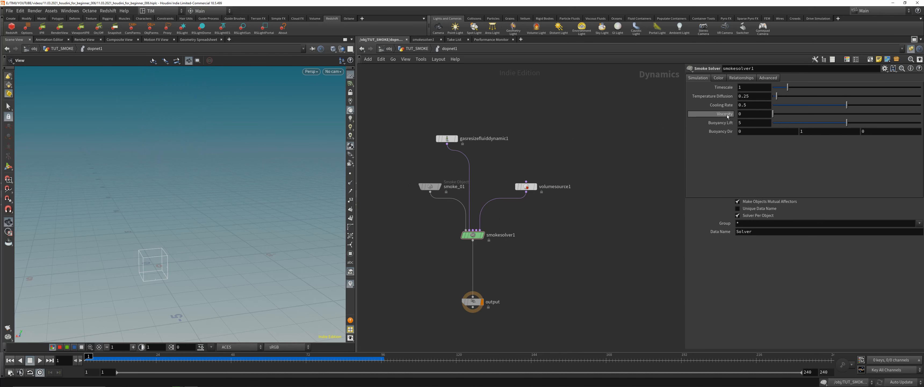
mouse_move(721, 90)
mouse_move(704, 100)
type("5")
key("Return")
Play the simulation with the new temperature diffusion and orbit around the smoke to examine its shape
left_click(40, 360)
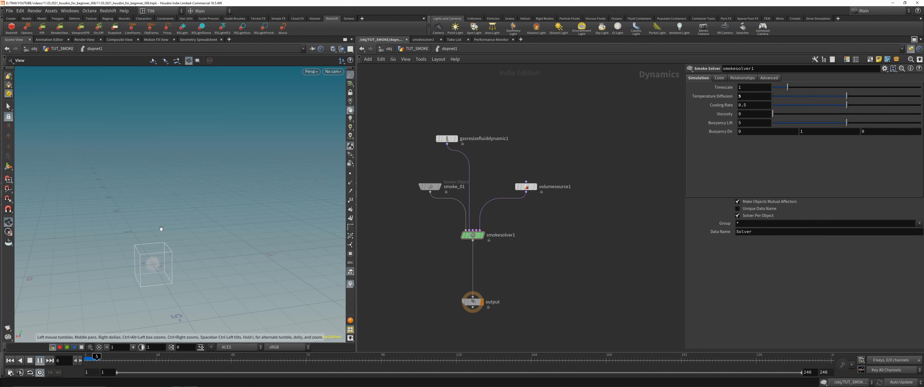
left_click_drag(173, 240, 166, 232)
right_click_drag(165, 232, 178, 217)
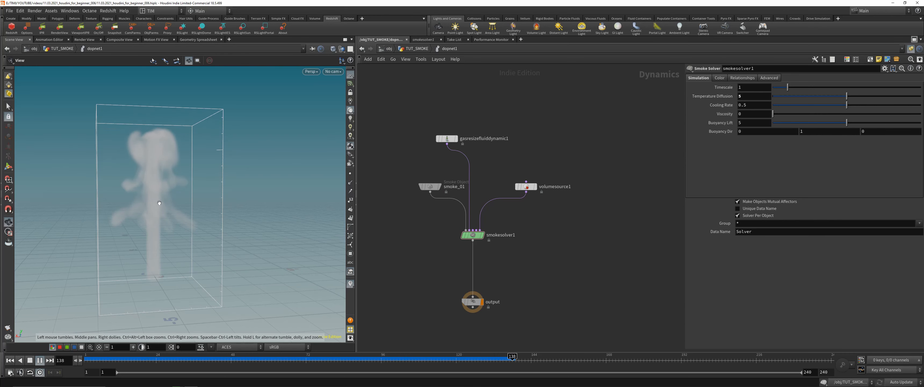
left_click_drag(160, 204, 158, 211)
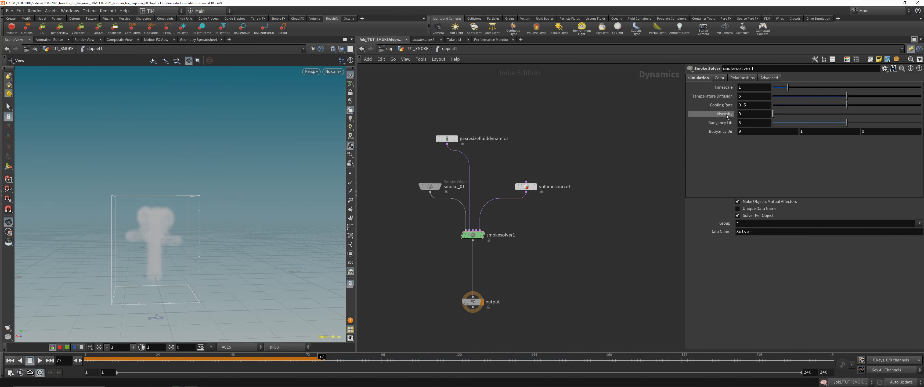
Set the Smoke Solver's Viscosity to 5 and play the simulation from frame 1
left_click(747, 114)
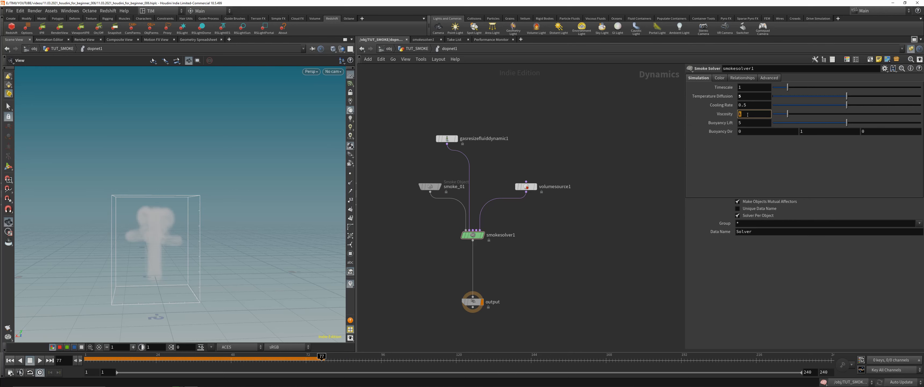
type("5")
key("Return")
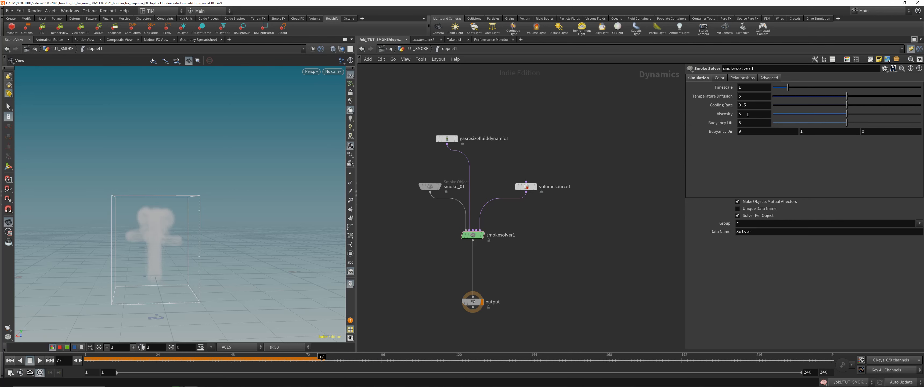
left_click(9, 360)
left_click(41, 359)
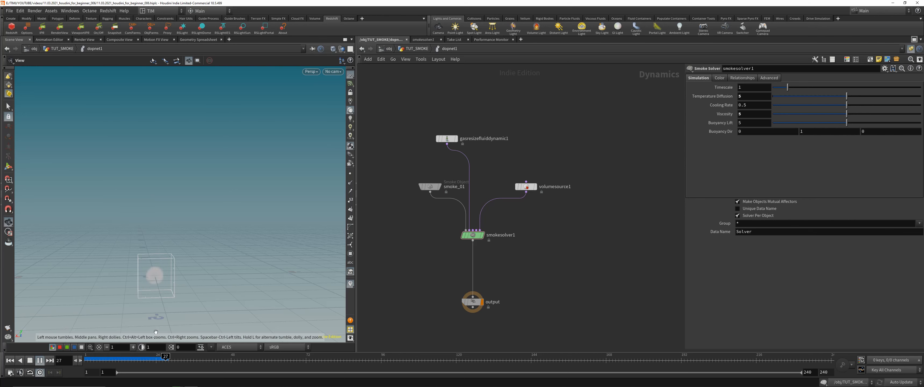
Set the Smoke Solver's Viscosity to 1 and replay the simulation from the first frame
double_click(742, 117)
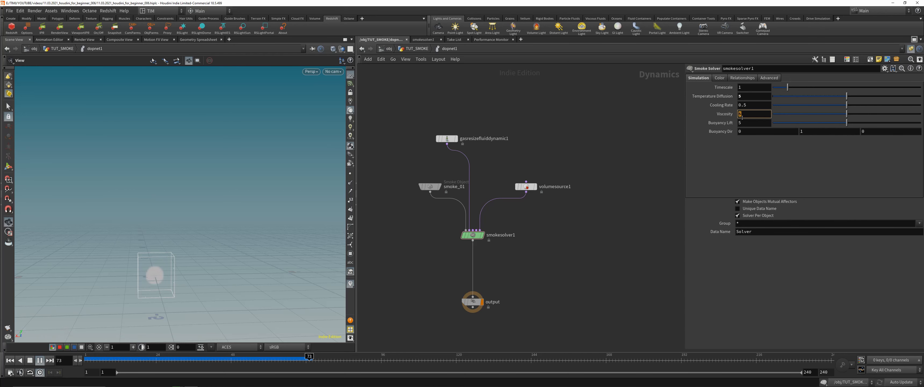
type("1")
key("Return")
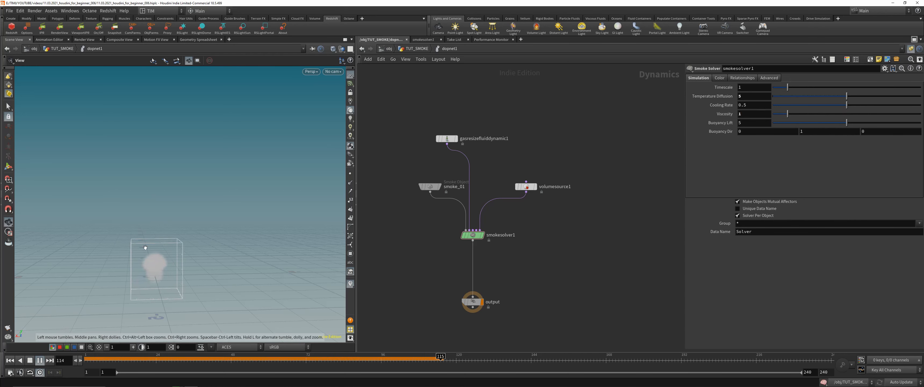
right_click_drag(166, 321, 200, 309)
left_click(10, 360)
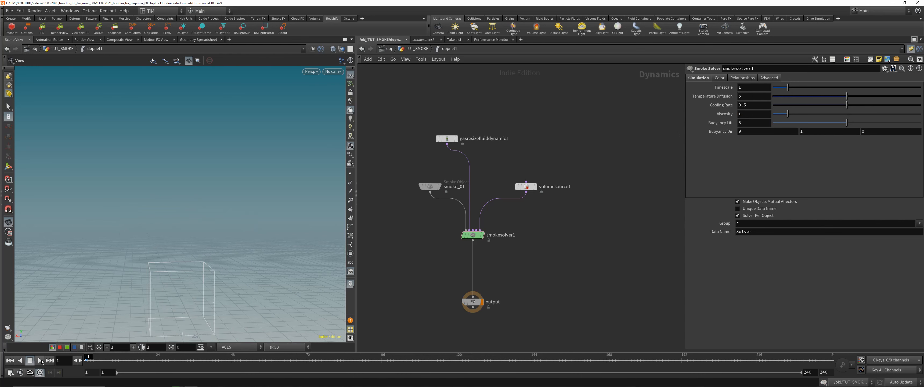
left_click(41, 361)
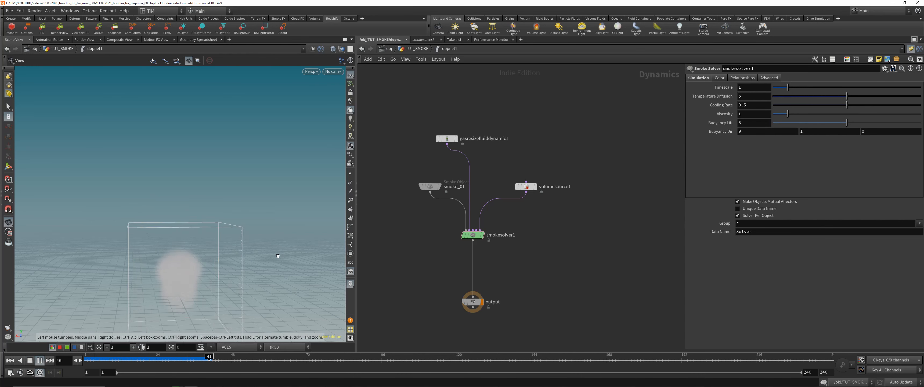
Examine the viscous smoke from several angles while it plays and scrub the timeline to frame 146
left_click_drag(248, 262, 255, 261)
left_click_drag(163, 300, 207, 281)
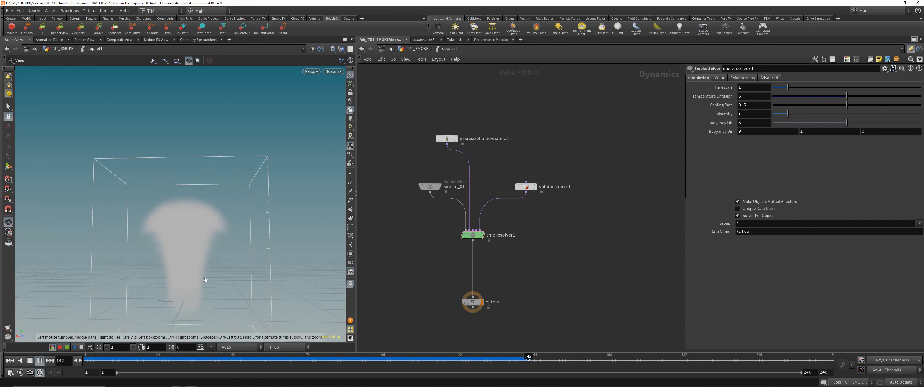
left_click_drag(158, 262, 233, 305)
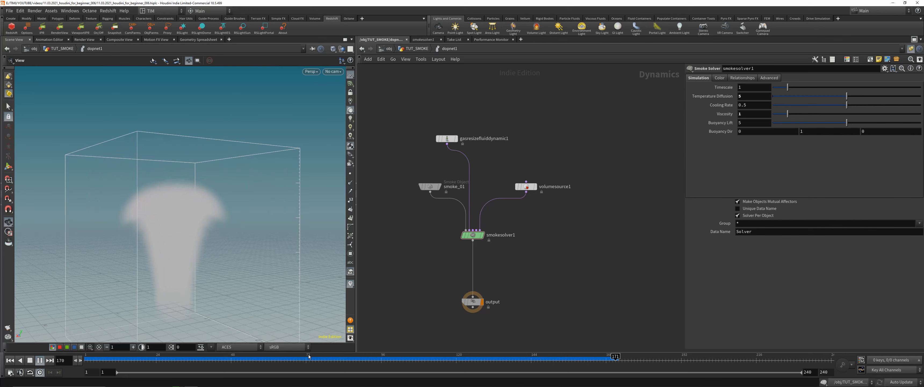
left_click_drag(309, 356, 537, 348)
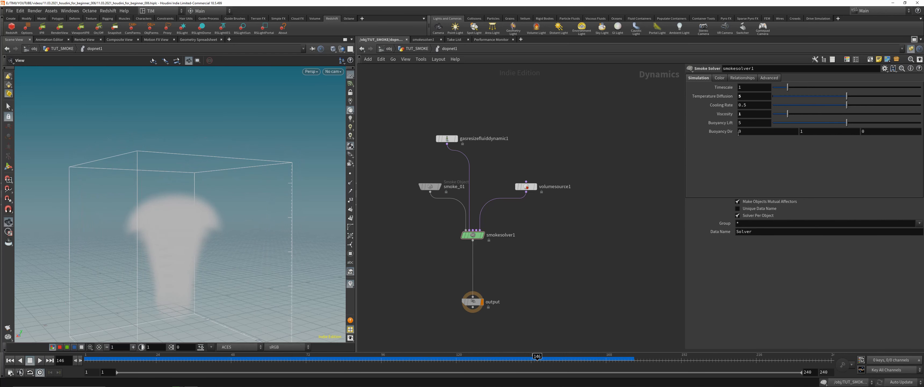
Reset the Smoke Solver's Viscosity to 0 and Temperature Diffusion to 0.25, return to frame 1, and save the scene
middle_click(724, 114, "ctrl")
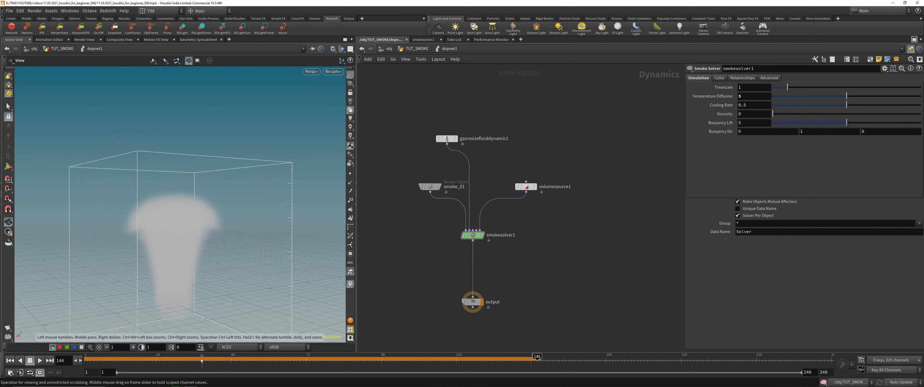
left_click(9, 360)
left_click(723, 79)
left_click(746, 79)
left_click(768, 79)
left_click(699, 78)
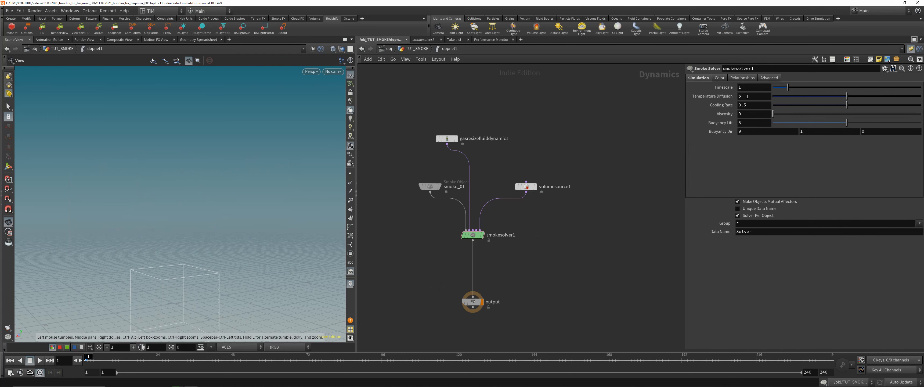
middle_click(716, 96, "ctrl")
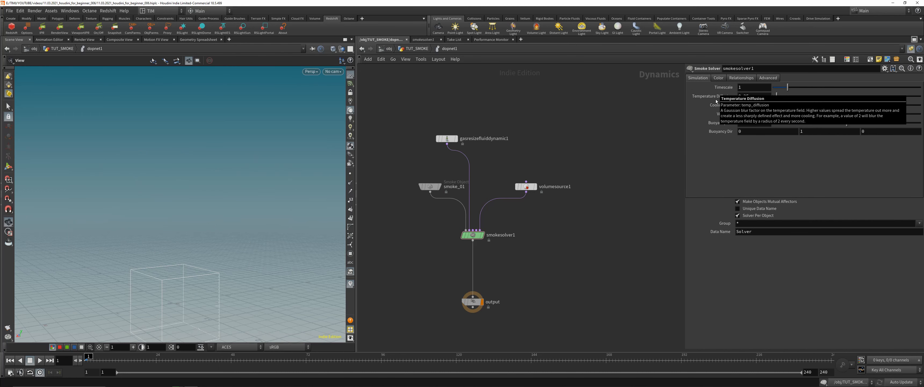
key("ctrl+s")
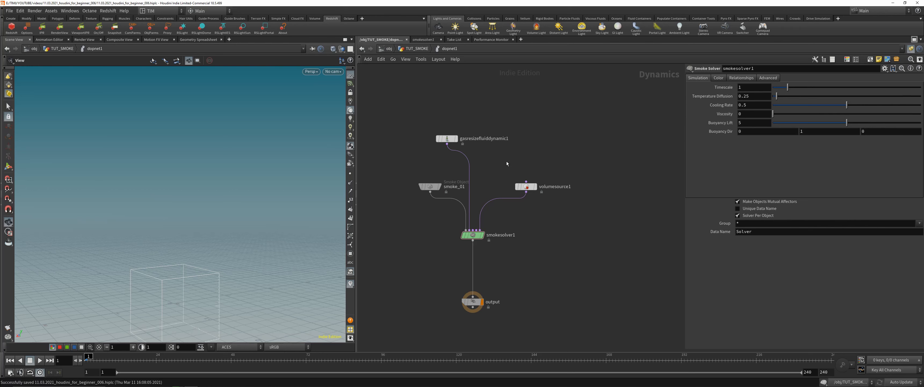
Go up to the TUT_SMOKE network, move sphere1 farther above IN_FOR_SOURCING, and display the sphere framed in the viewport
key("u")
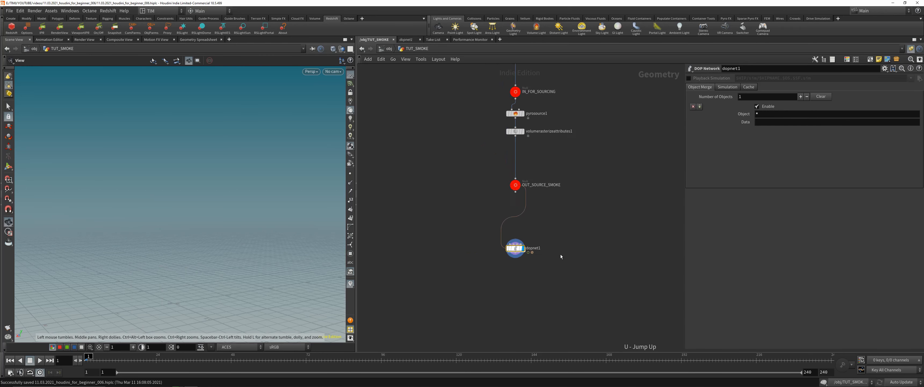
scroll(434, 127, "up", 2)
middle_click_drag(435, 124, 436, 164)
left_click_drag(441, 130, 556, 200)
left_click_drag(493, 178, 489, 95)
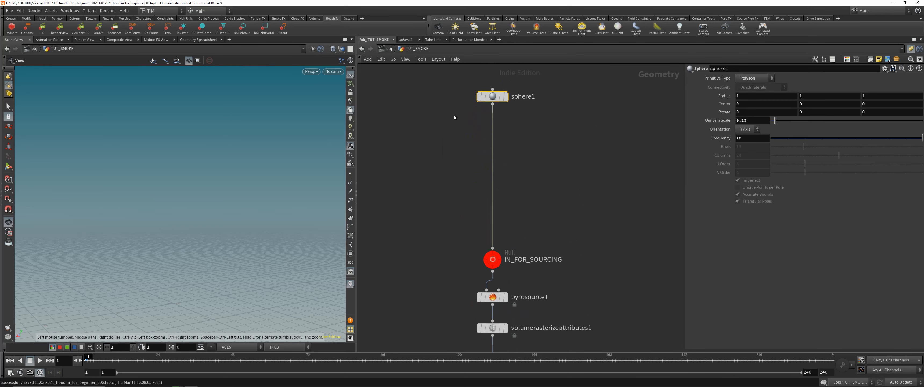
key("r")
key("g")
left_click_drag(194, 223, 136, 221)
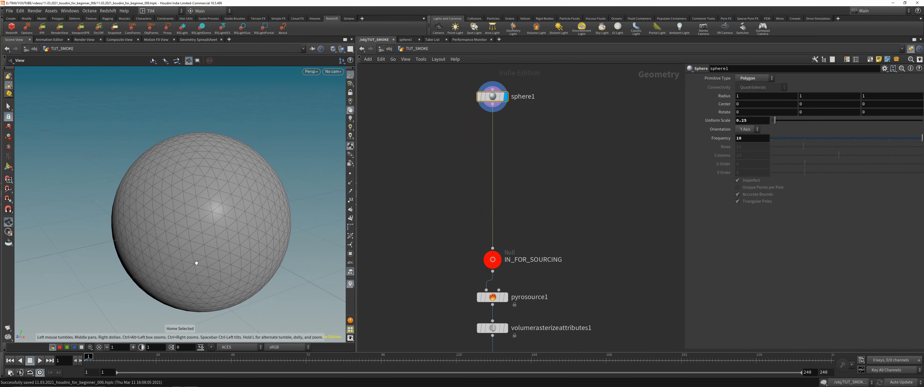
Set the sphere's Frequency to 20 and save the scene
scroll(206, 181, "down", 2)
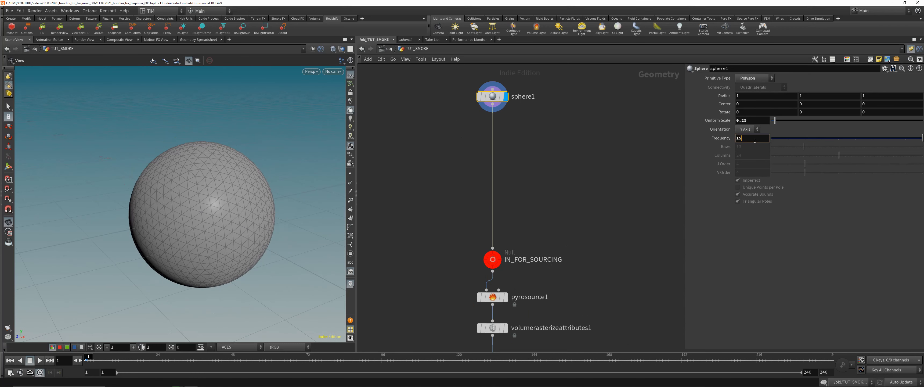
key("Return")
type("20")
key("Return")
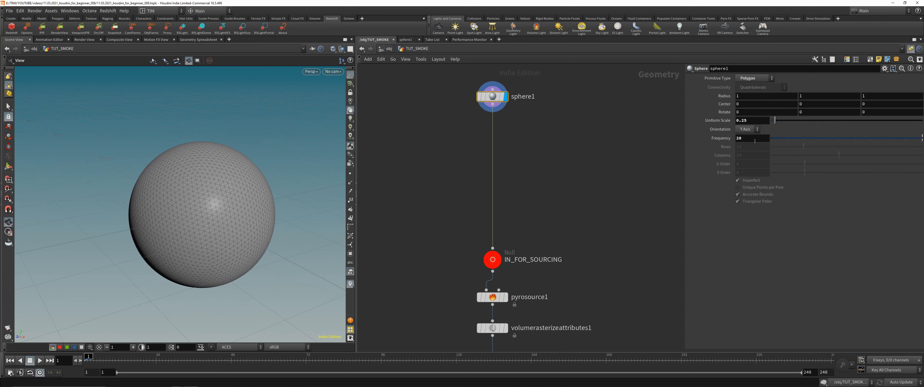
middle_click_drag(563, 164, 531, 186)
key("ctrl+s")
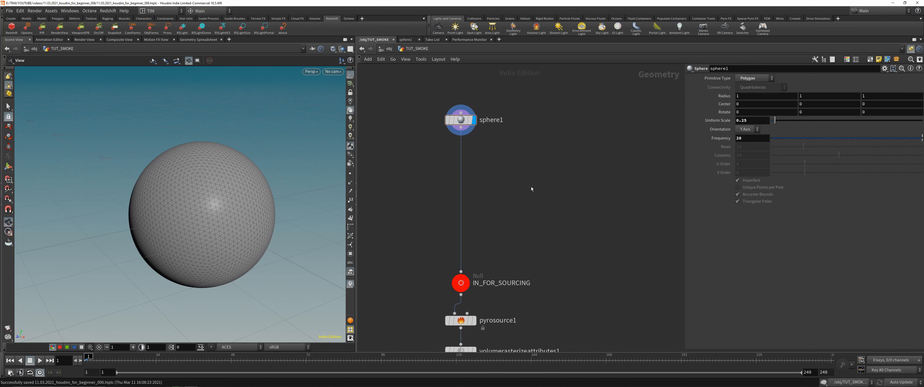
Insert a Point VOP node between sphere1 and IN_FOR_SOURCING
key("Tab")
type("vop")
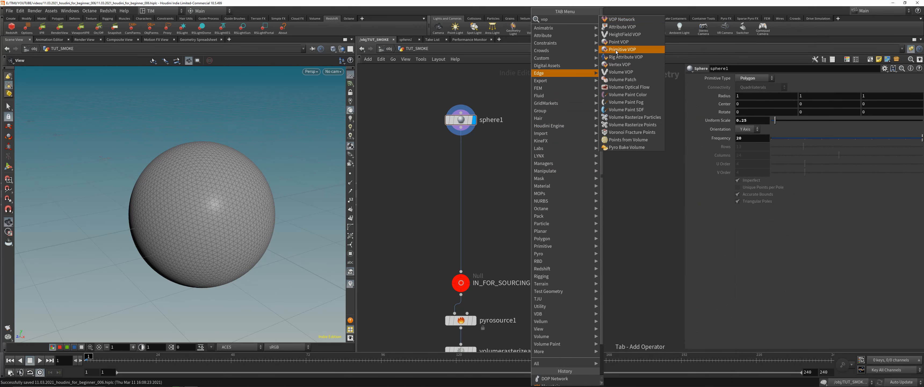
left_click(618, 41)
left_click(459, 182)
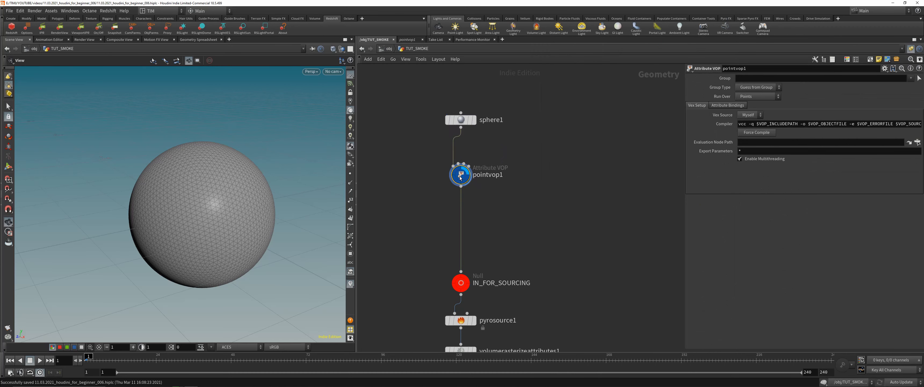
Examine the default global and output nodes inside the Point VOP and return to the TUT_SMOKE network
double_click(461, 175)
middle_click_drag(617, 174, 516, 176)
scroll(533, 169, "up", 3)
left_click_drag(539, 155, 596, 181)
scroll(479, 198, "up", 2)
middle_click_drag(479, 199, 496, 186)
scroll(498, 193, "down", 1)
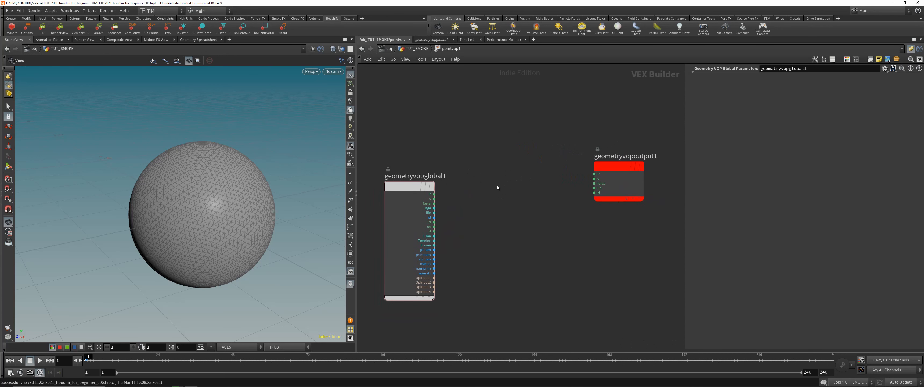
left_click(414, 49)
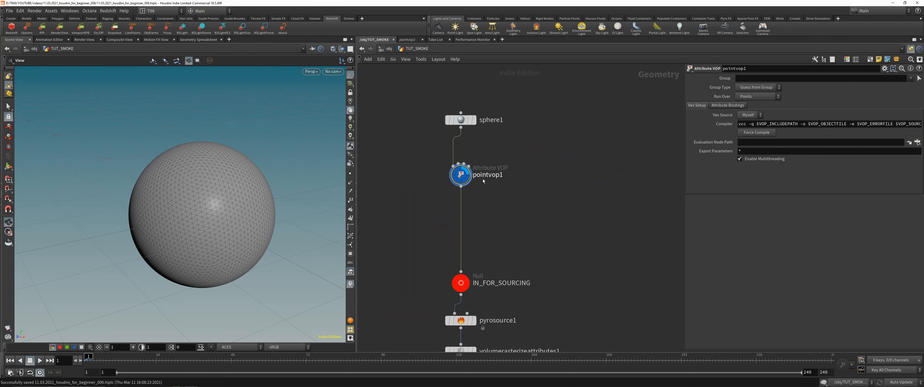
Rename the Point VOP node as create_v
double_click(494, 175)
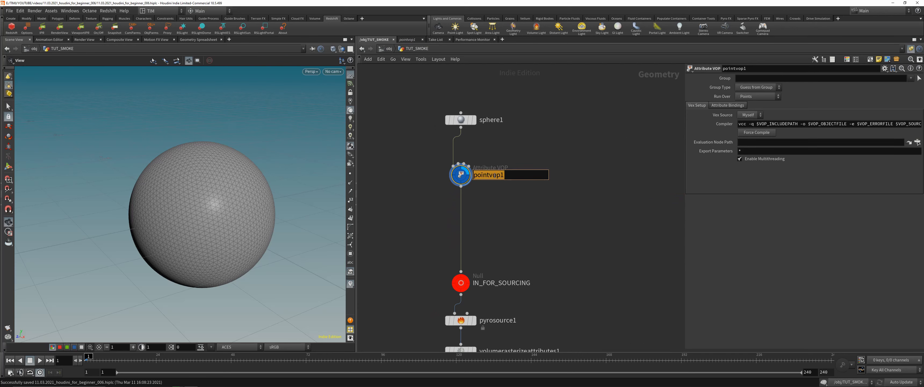
type("create_v")
key("Return")
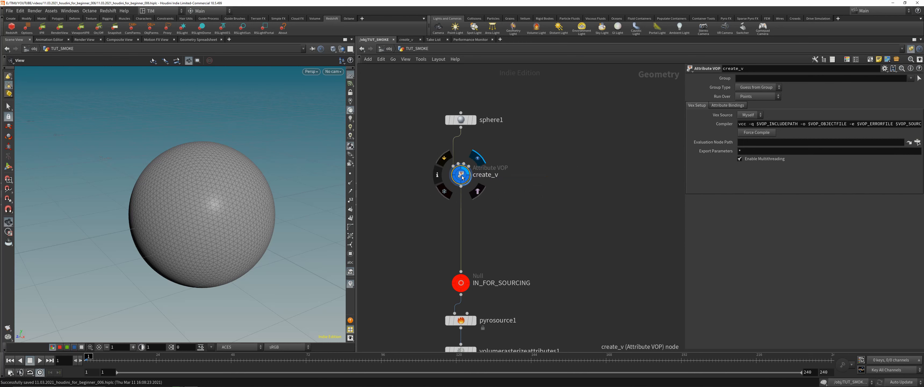
Inside create_v, add a Constant node between the geometry global and output nodes
double_click(462, 175)
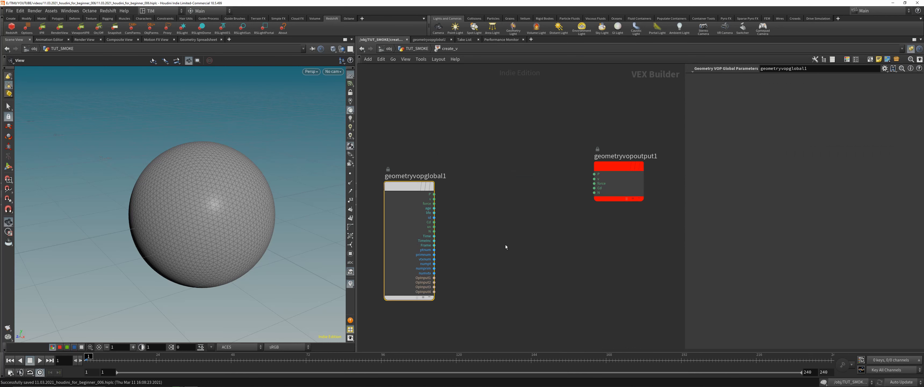
left_click_drag(605, 164, 632, 183)
scroll(531, 193, "down", 2)
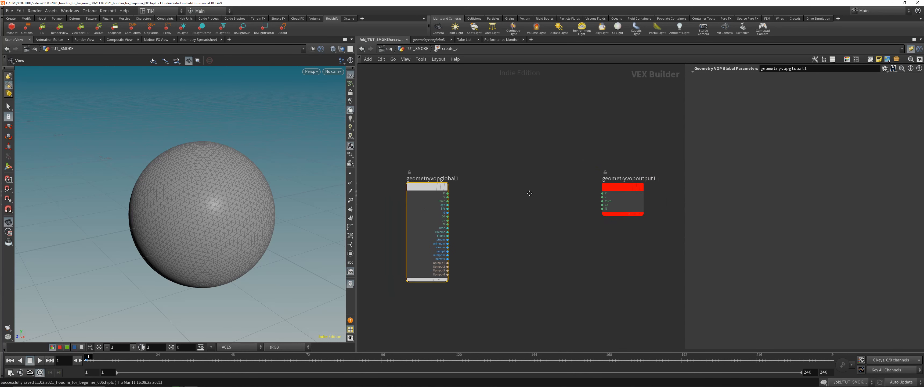
middle_click_drag(531, 193, 522, 189)
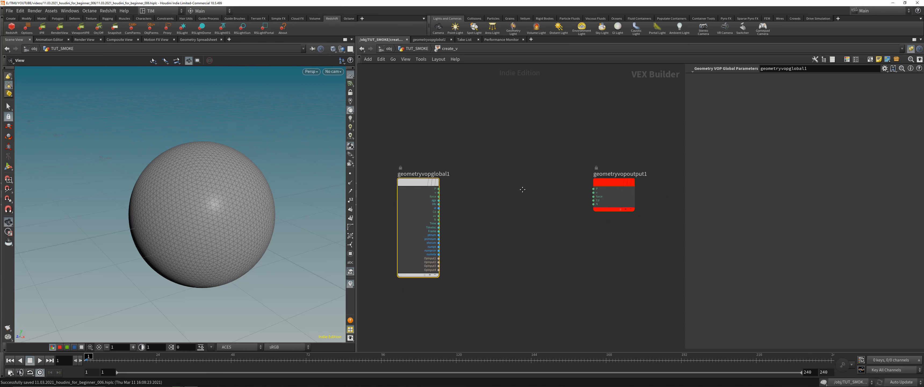
key("Tab")
type("co")
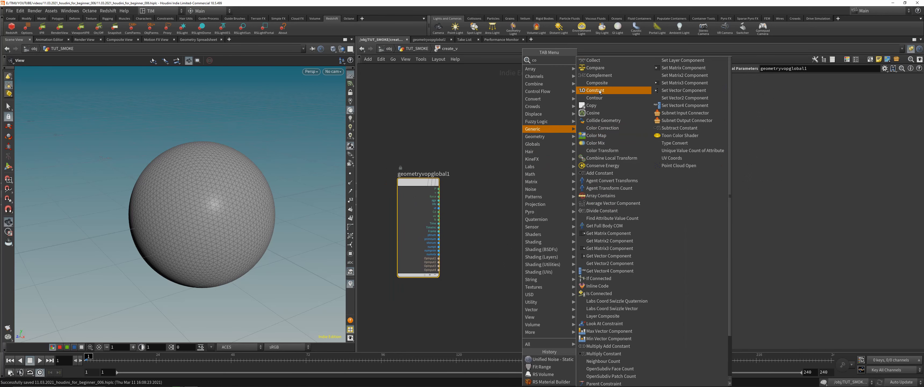
left_click(599, 91)
left_click(520, 230)
Change the Constant's type to 3 Floats (vector) and connect its value to the v input of geometryvopoutput1
left_click(757, 78)
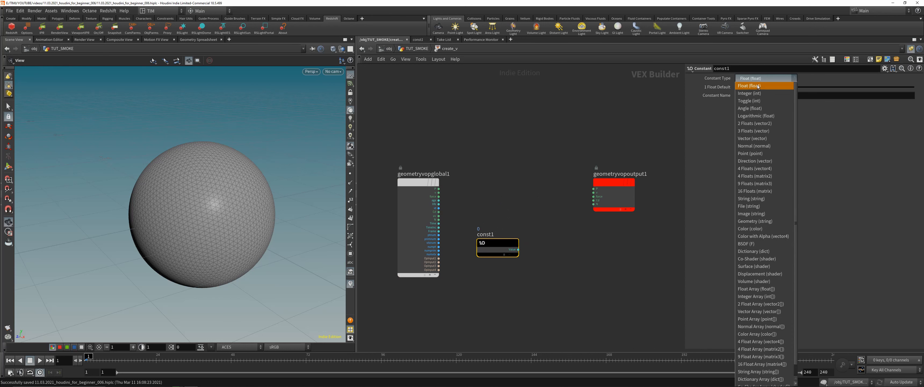
left_click(753, 130)
left_click(518, 250)
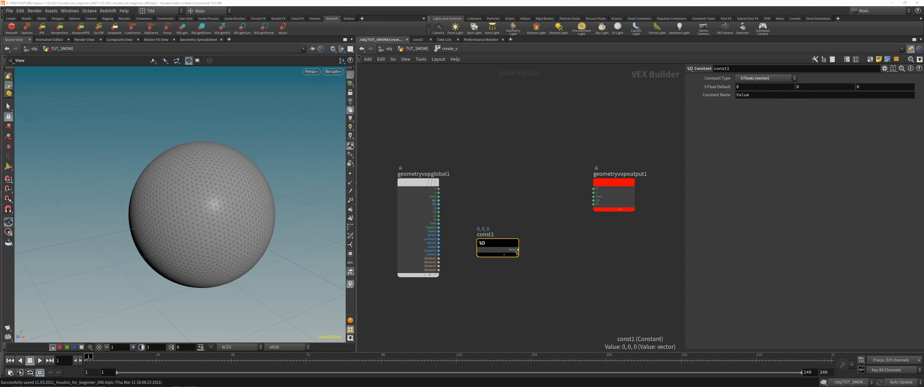
left_click(593, 193)
scroll(193, 201, "down", 5)
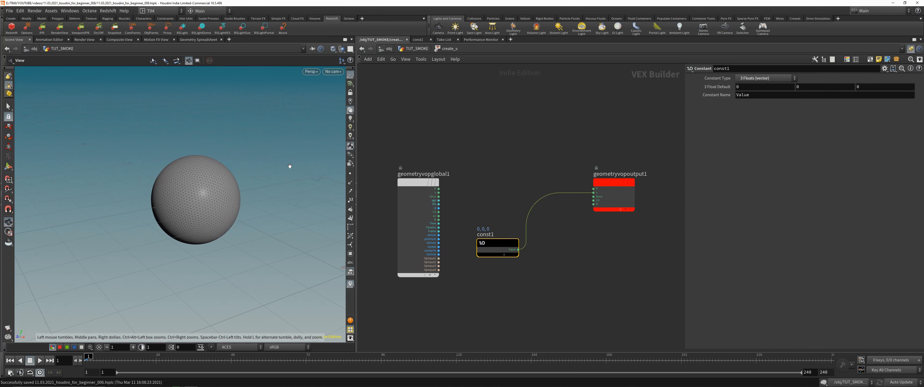
Set the Constant's third component to 1, examine the velocity trails on the sphere, and return to TUT_SMOKE
left_click(877, 88)
type("1")
key("Return")
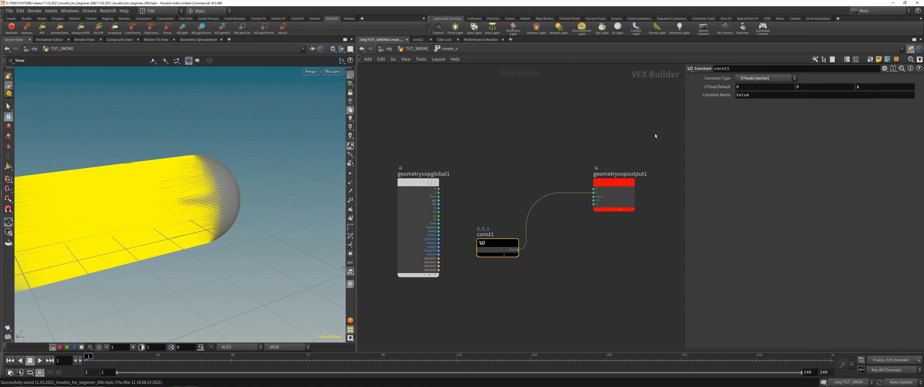
scroll(195, 180, "down", 4)
scroll(195, 179, "up", 4)
mouse_move(195, 179)
left_mouse_down()
mouse_move(230, 177)
mouse_move(250, 190)
left_mouse_up()
left_click(413, 49)
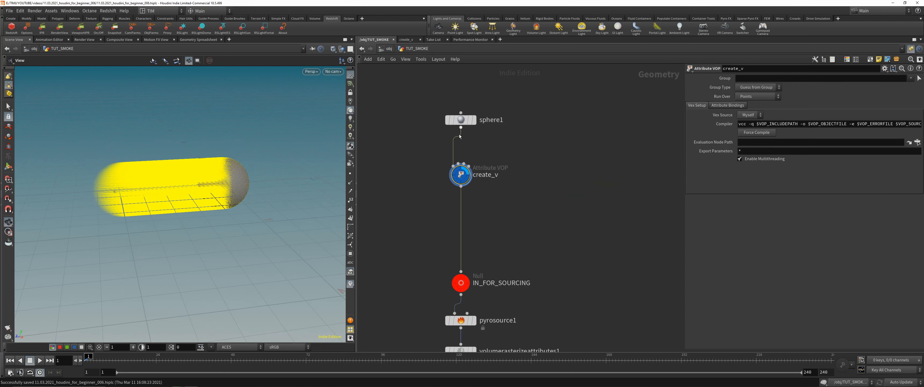
Toggle the velocity trails on the sphere in the viewport and examine the visualizers available for create_v
left_click(350, 283)
middle_click_drag(399, 201, 399, 232)
scroll(430, 213, "up", 3)
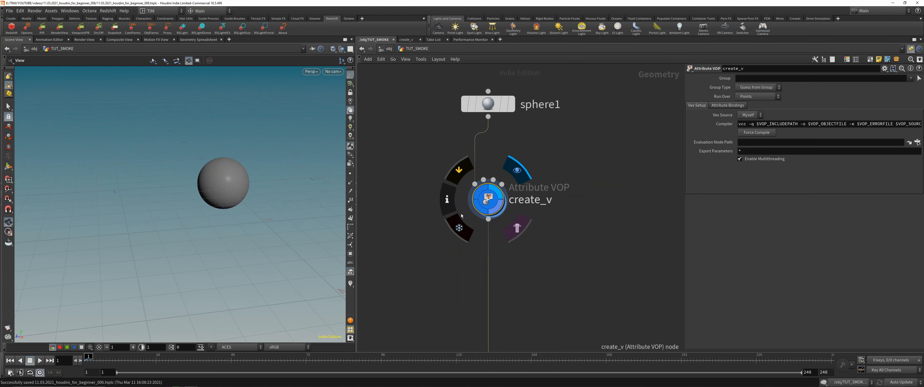
scroll(464, 211, "down", 1)
scroll(463, 211, "down", 1)
left_click(350, 283)
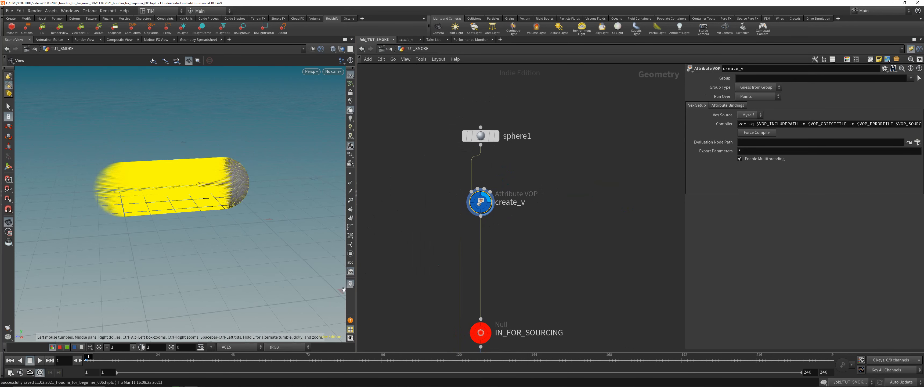
left_click(351, 283)
right_click(351, 284)
right_click(418, 270)
left_click(423, 279)
right_click(414, 276)
left_click(421, 287)
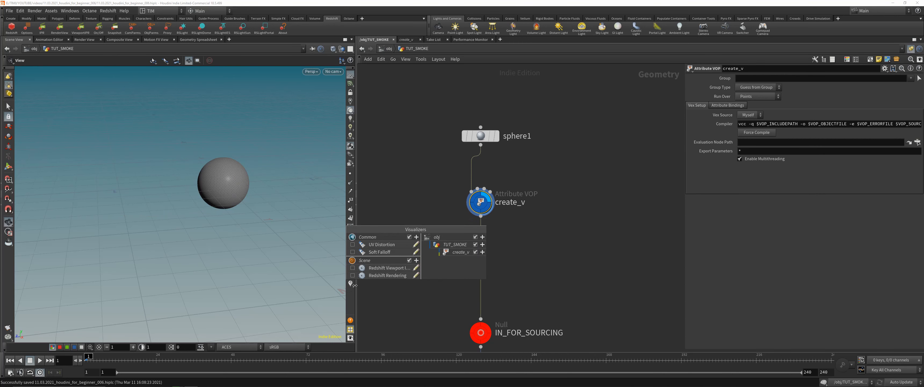
Turn off the velocity trails in the viewport and save the scene file
left_click(352, 285)
scroll(432, 218, "up", 1)
left_click(351, 283)
middle_click_drag(420, 206, 407, 232)
key("ctrl+s")
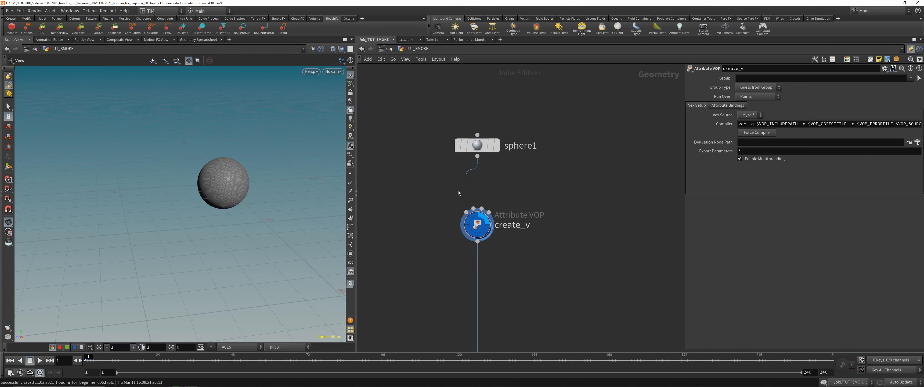
Turn on visualization of the v attribute from create_v's node information, and close the information window
mouse_move(465, 232)
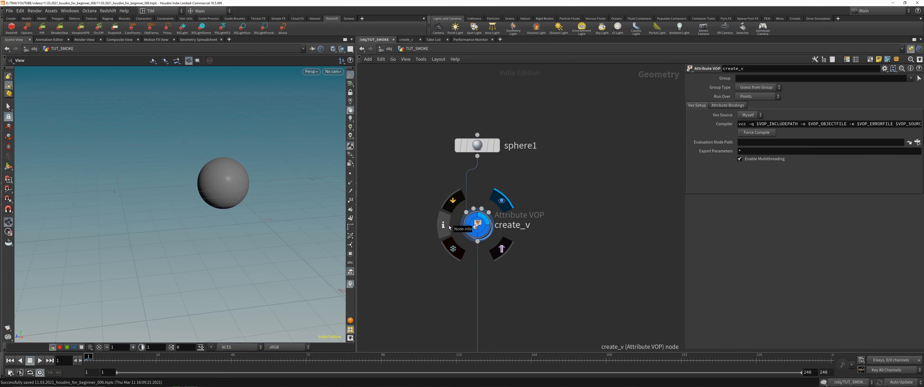
left_click(449, 226)
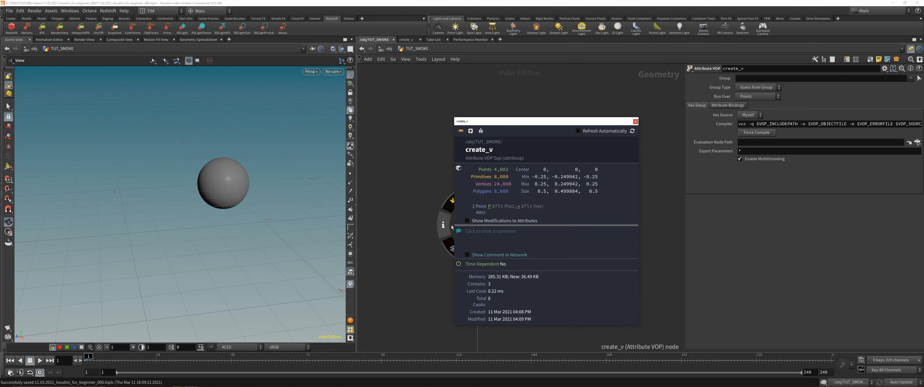
left_click(519, 207)
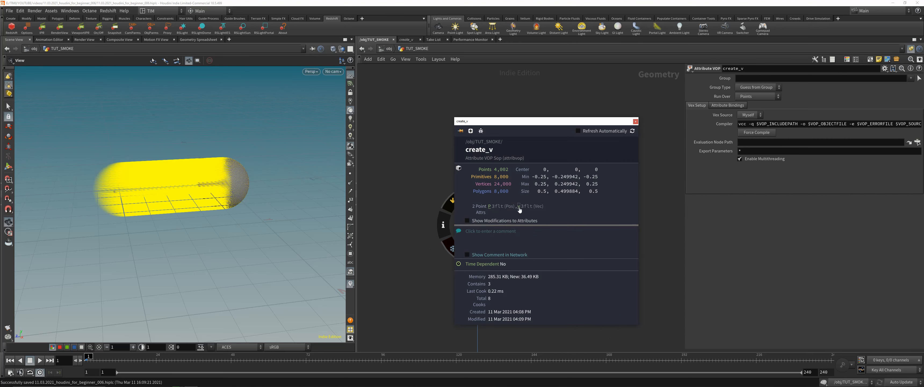
left_click(635, 122)
Display the dopnet1 node at the end of the network and play its smoke simulation
left_click_drag(251, 211, 256, 179)
scroll(457, 218, "down", 4)
scroll(477, 222, "down", 1)
middle_click_drag(503, 295, 500, 233)
scroll(466, 248, "up", 2)
scroll(463, 287, "down", 2)
middle_click_drag(464, 315, 462, 233)
left_click(466, 302)
key("r")
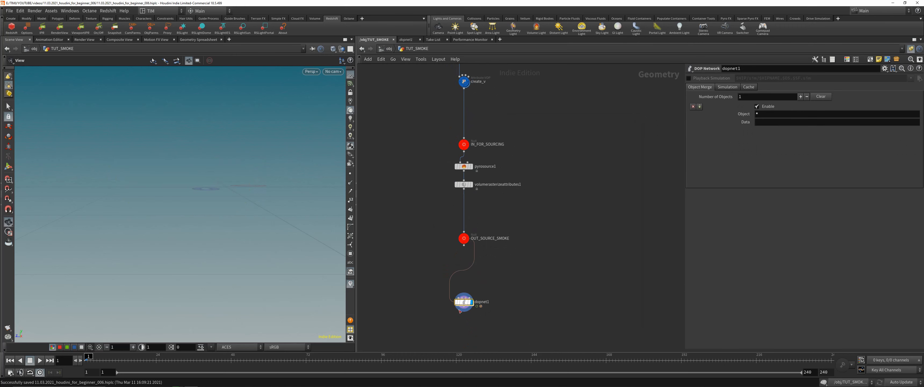
left_click(40, 361)
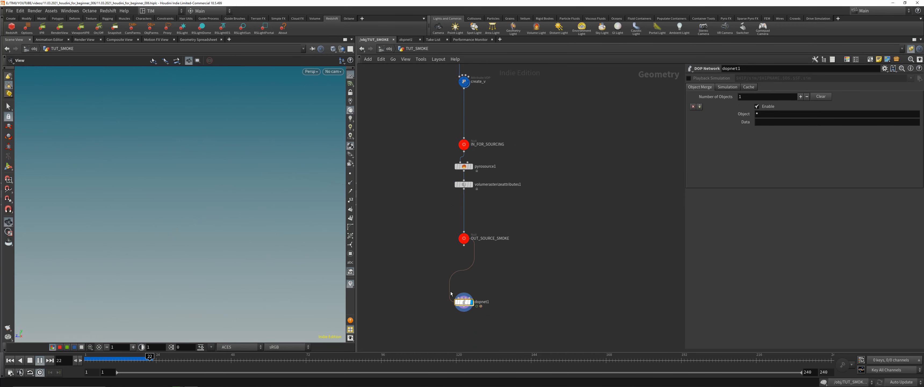
Go inside dopnet1, watch the simulated smoke, and scrub the timeline back to frame 18
double_click(463, 303)
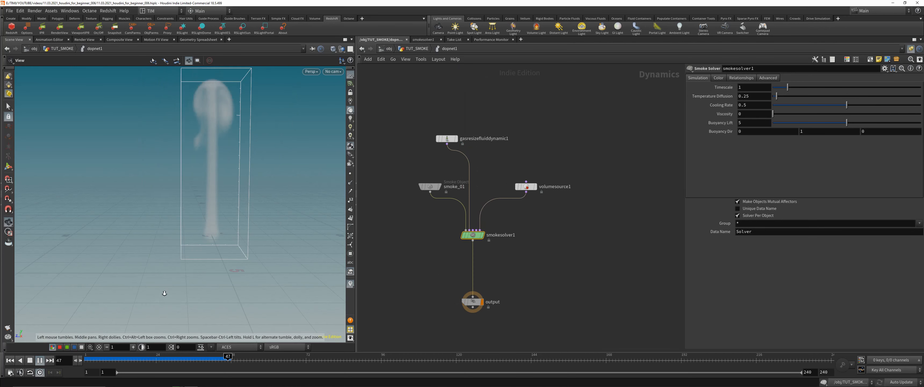
middle_click_drag(153, 303, 147, 309)
left_click_drag(102, 360, 137, 360)
Return to TUT_SMOKE and add a third attribute to pyrosource1, with its type set to Velocity
key("u")
middle_click_drag(431, 167, 428, 204)
scroll(477, 209, "up", 3)
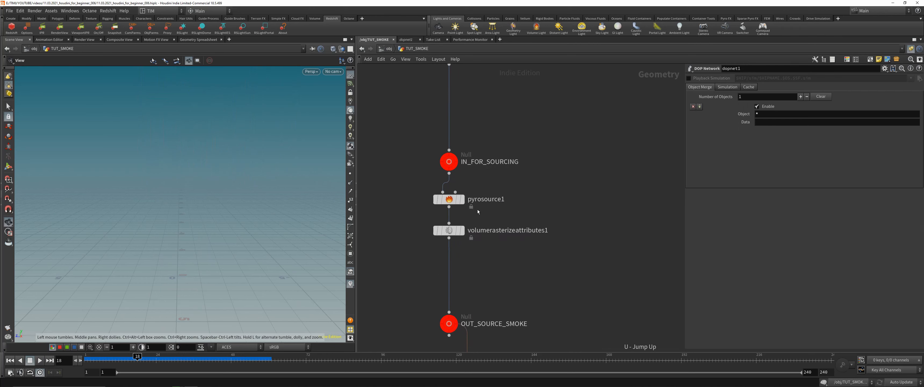
left_click(454, 200)
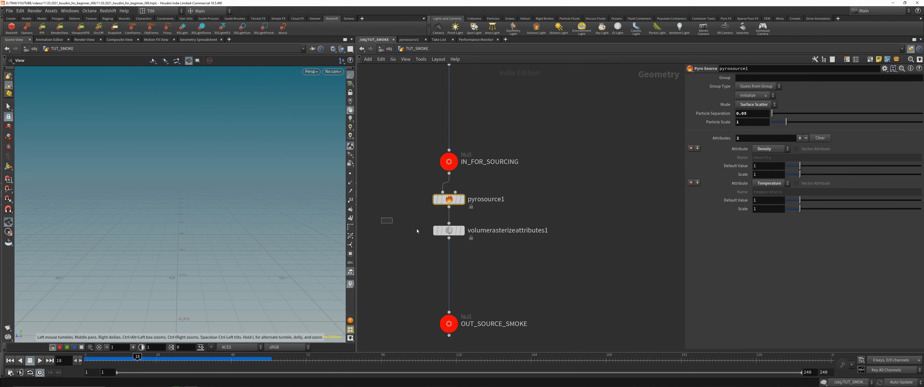
left_click(445, 230)
scroll(566, 241, "down", 2)
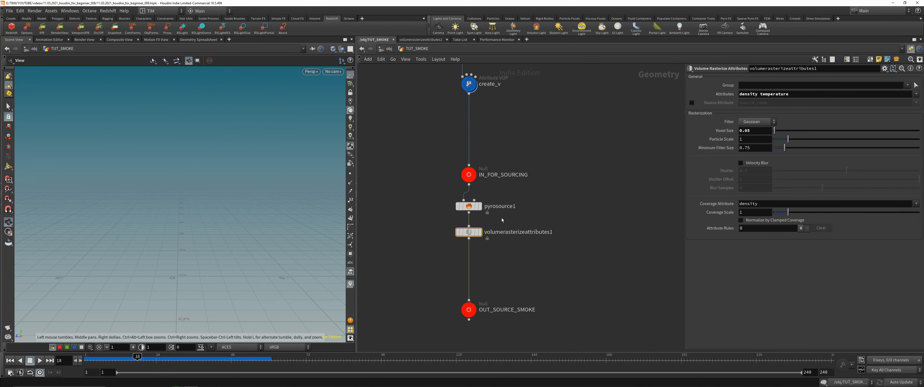
scroll(502, 220, "up", 1)
scroll(531, 177, "down", 2)
left_click_drag(429, 191, 514, 211)
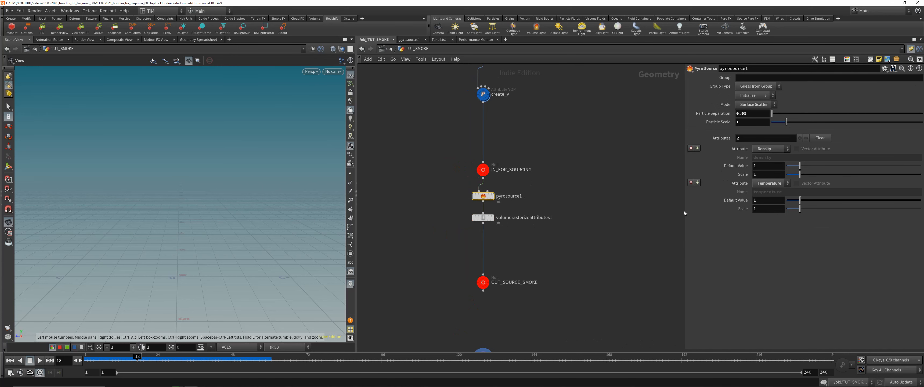
left_click(800, 140)
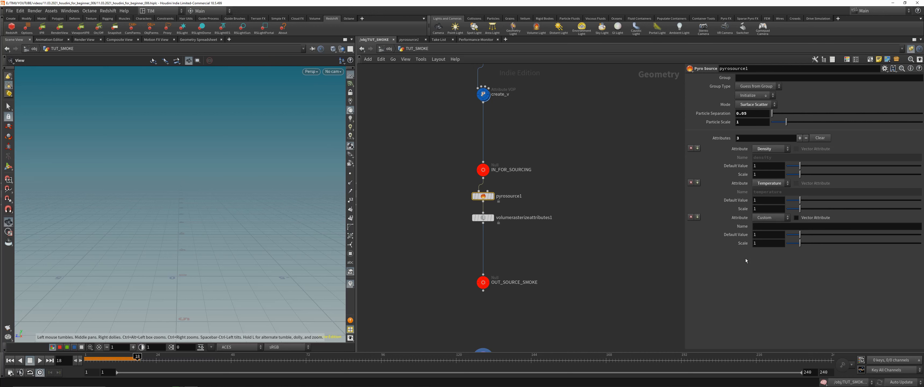
left_click(757, 219)
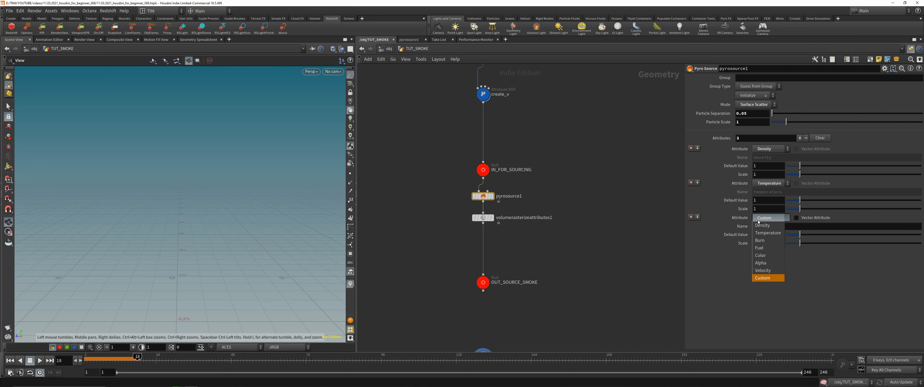
left_click(762, 271)
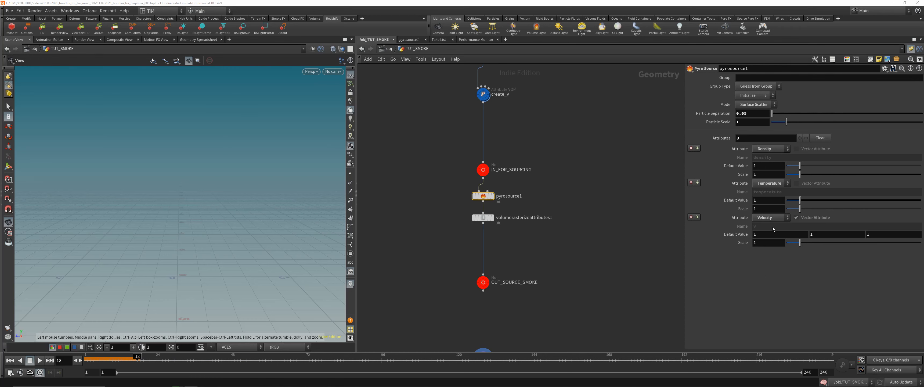
Add v to the attributes rasterized by volumerasterizeattributes1, and check the volumes listed in its node information
left_click(483, 218)
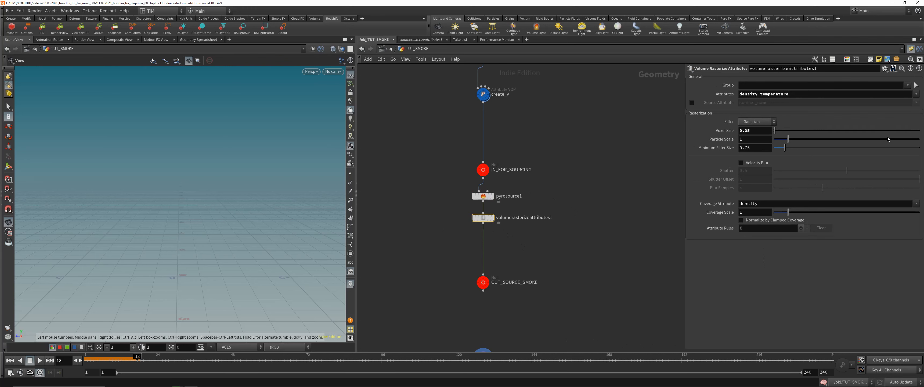
left_click(916, 94)
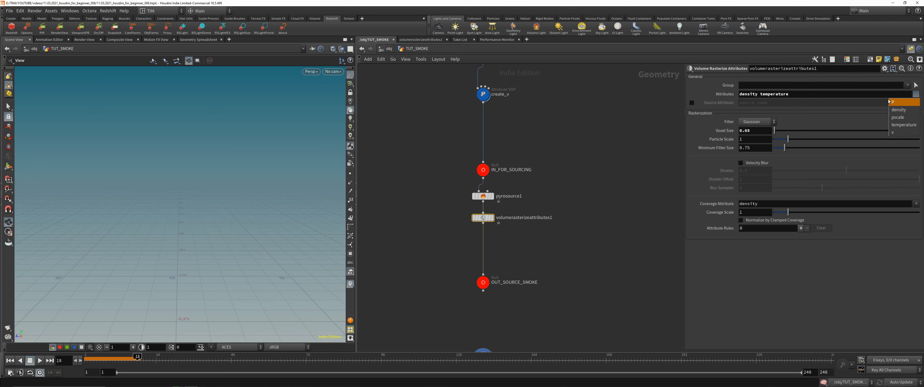
left_click(904, 132)
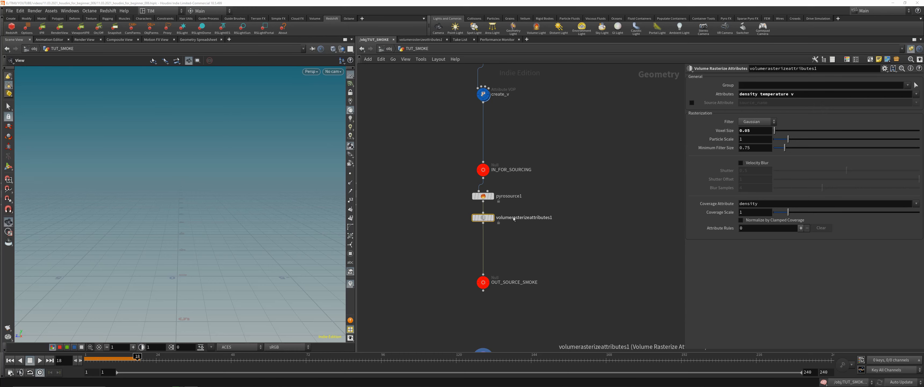
middle_click(485, 219)
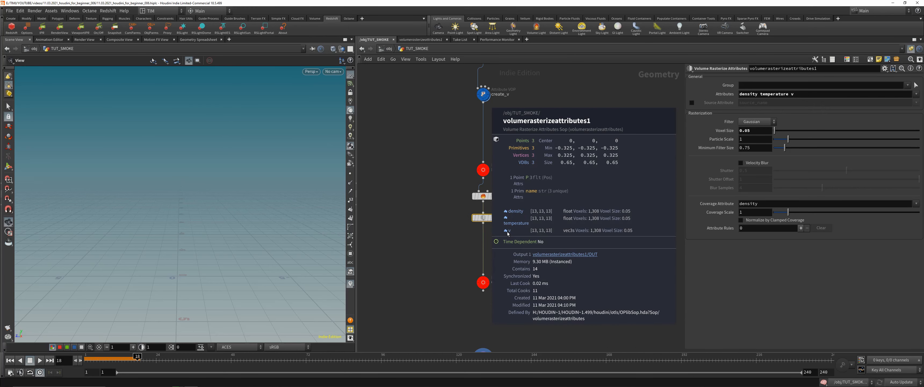
Simulate dopnet1 from the first frame, go inside it, and scrub the timeline to frame 85 to examine the smoke
middle_click_drag(518, 287, 523, 229)
left_click(489, 300)
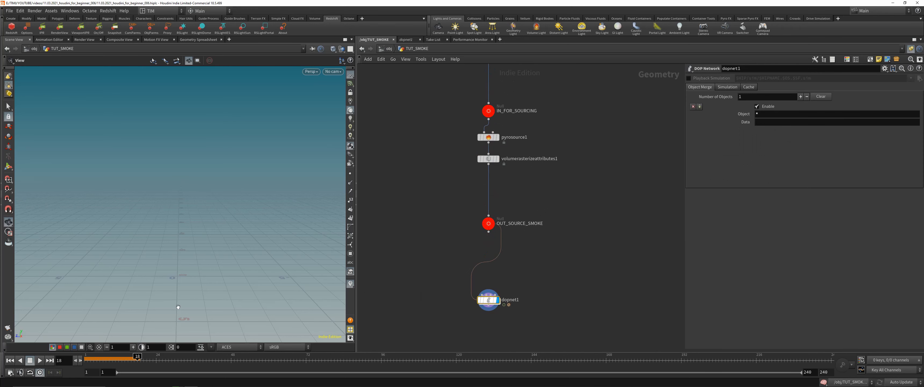
left_click(10, 360)
left_click(39, 360)
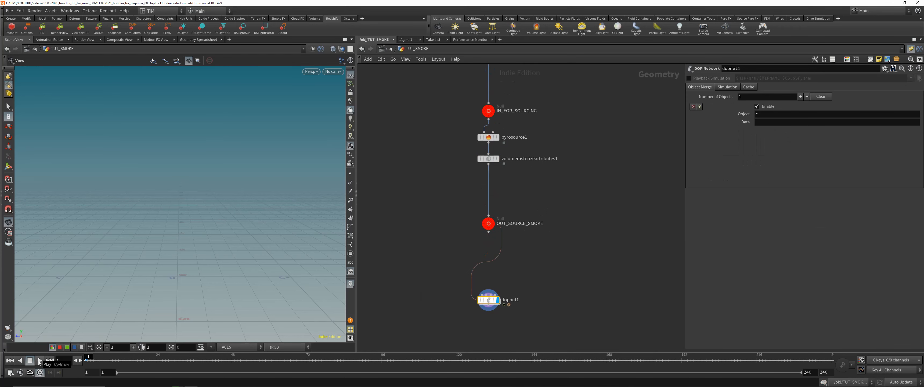
double_click(480, 302)
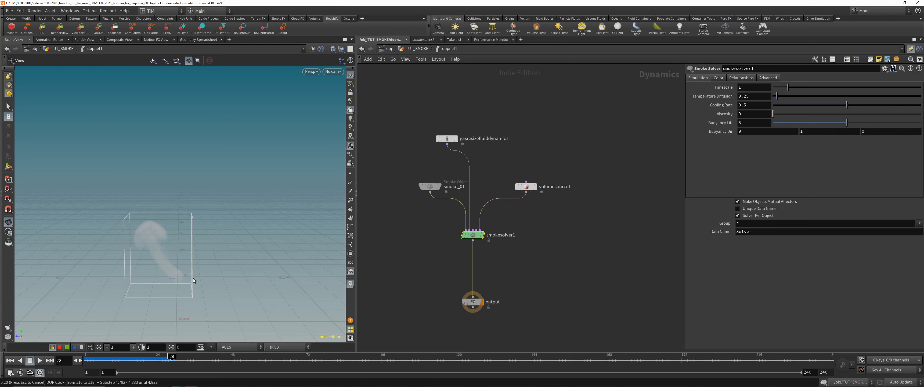
scroll(175, 260, "up", 2)
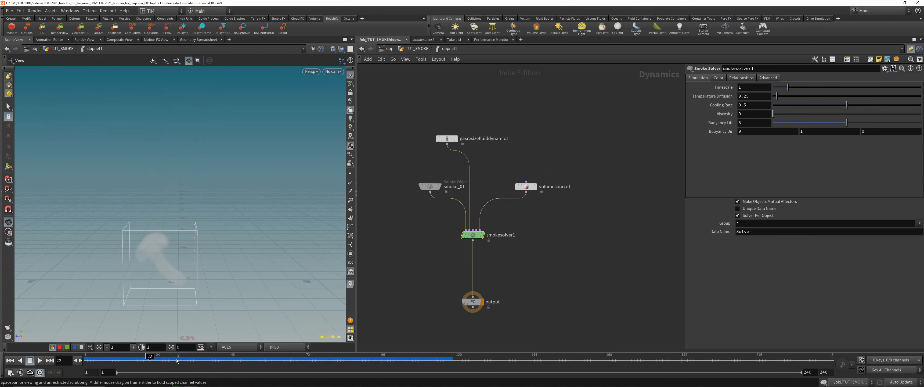
left_click_drag(176, 356, 347, 352)
scroll(151, 215, "down", 3)
middle_click_drag(147, 207, 161, 243)
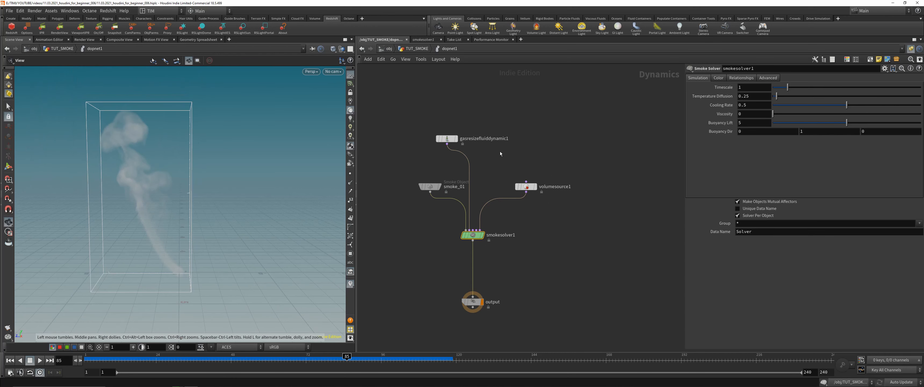
Examine volumesource1's v to vel operation, replay the cached simulation, and inspect the smoke's direction at frame 70
left_click(528, 187)
scroll(749, 287, "down", 1)
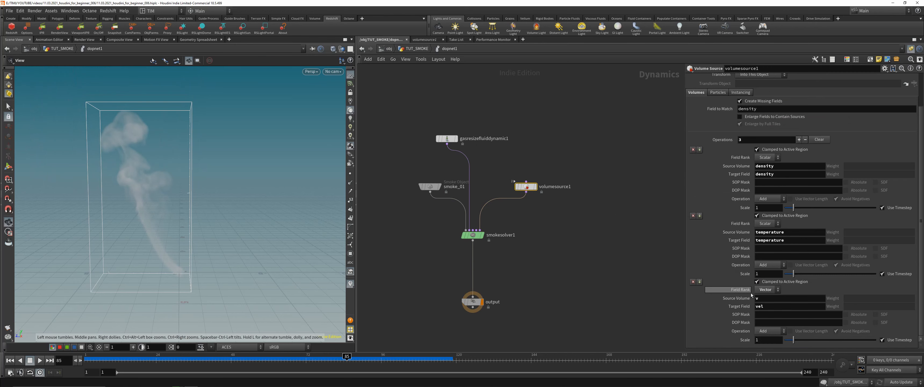
scroll(170, 164, "up", 2)
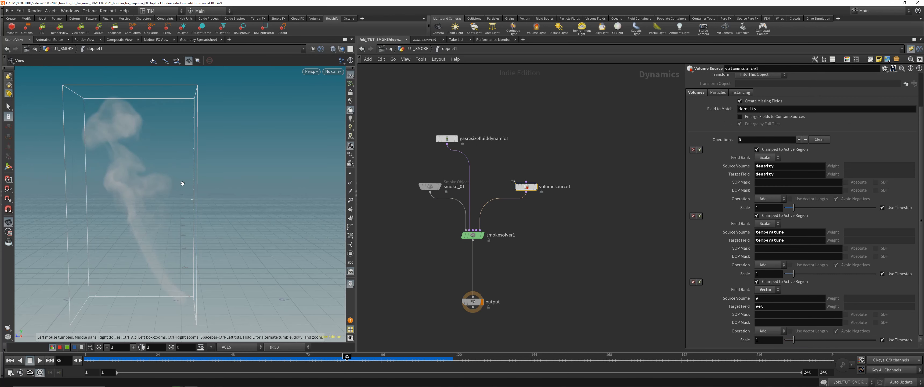
left_click_drag(334, 355, 86, 360)
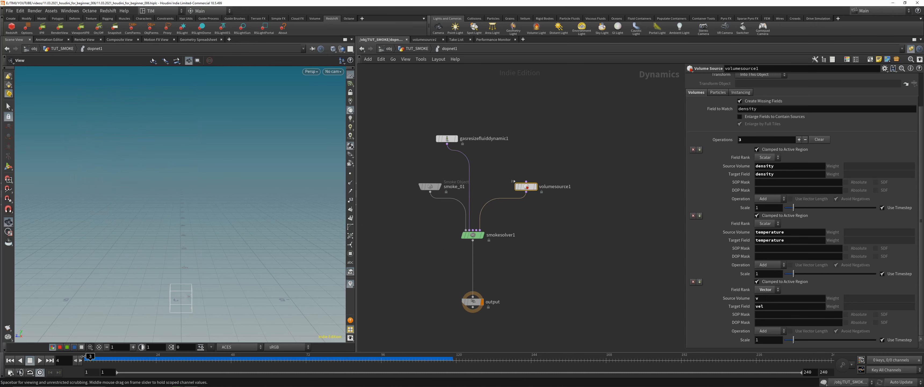
left_click(39, 360)
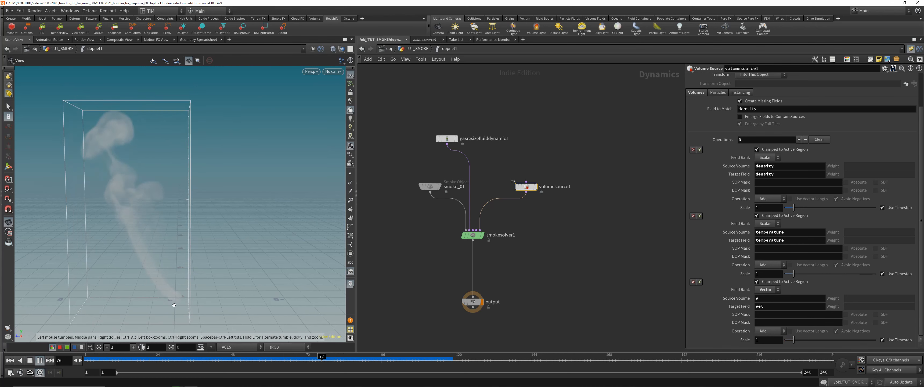
left_click_drag(344, 358, 299, 359)
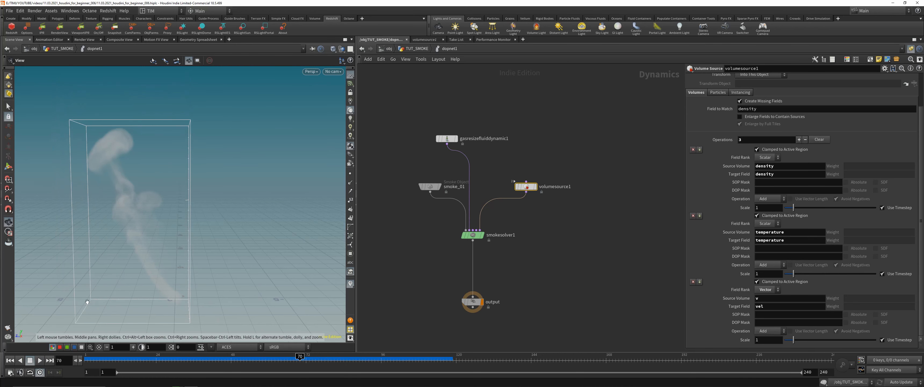
left_click_drag(87, 302, 179, 251)
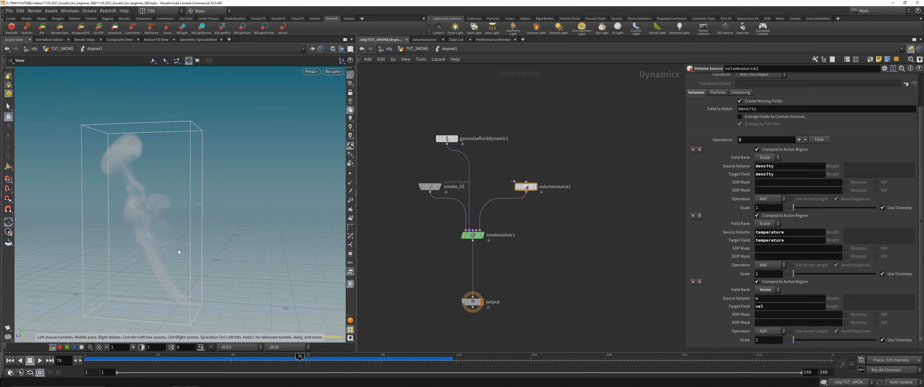
Set the scale of volumesource1's v to vel operation to 5 and replay the simulation from the first frame
left_click(766, 339)
type("5")
key("Return")
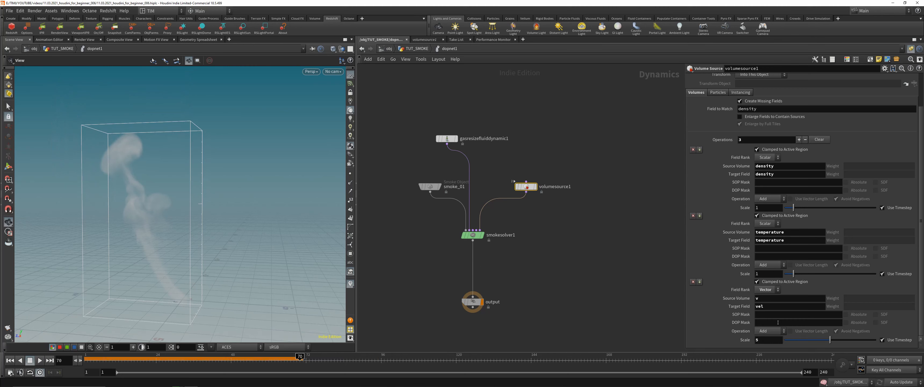
left_click(10, 360)
left_click(40, 360)
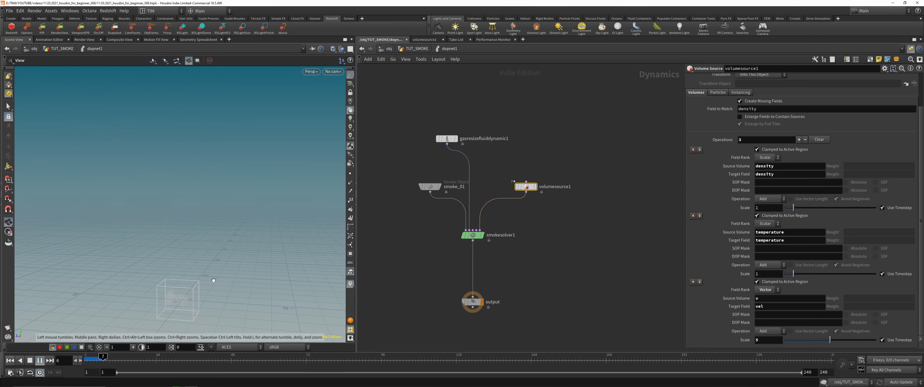
middle_click_drag(167, 290, 204, 252)
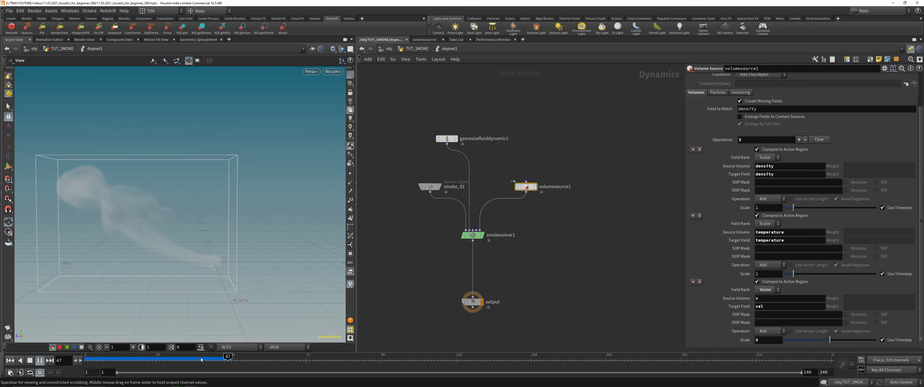
Set the scale of volumesource1's v to vel operation to 1, save the scene, and return to the first frame
left_click_drag(222, 359, 178, 359)
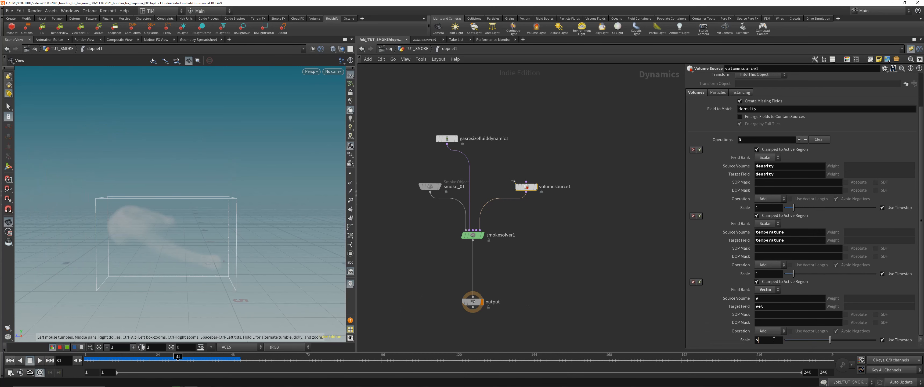
key("Return")
key("Return")
key("ctrl+s")
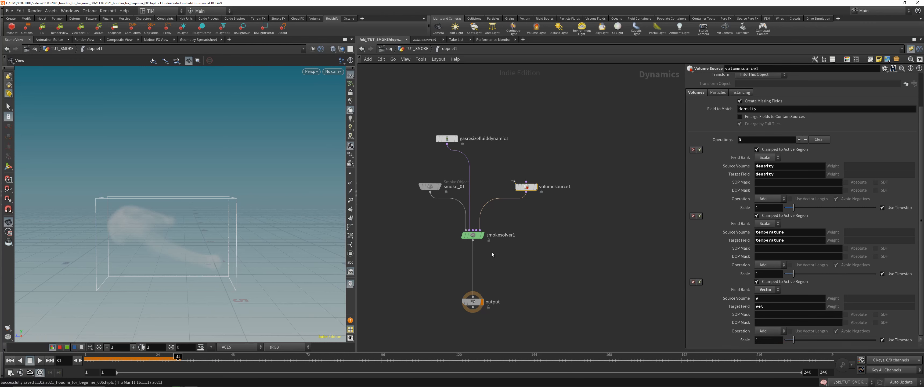
left_click(543, 257)
left_click(10, 360)
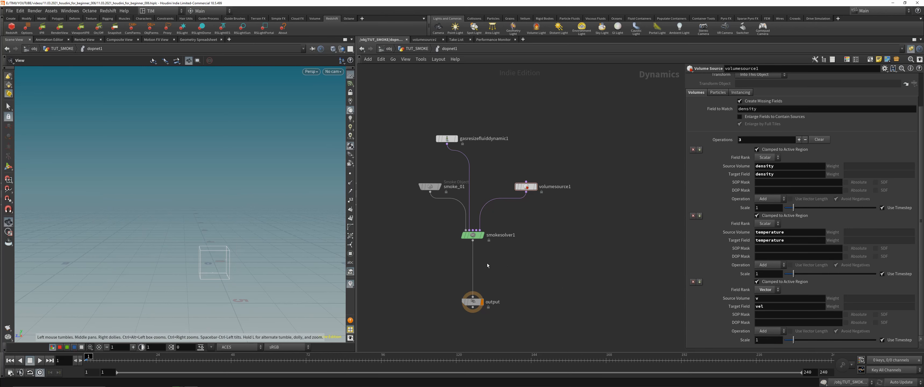
Go inside the create_v network and move const1 down, clear of the space between the global and output nodes
middle_click_drag(540, 260, 523, 273)
key("u")
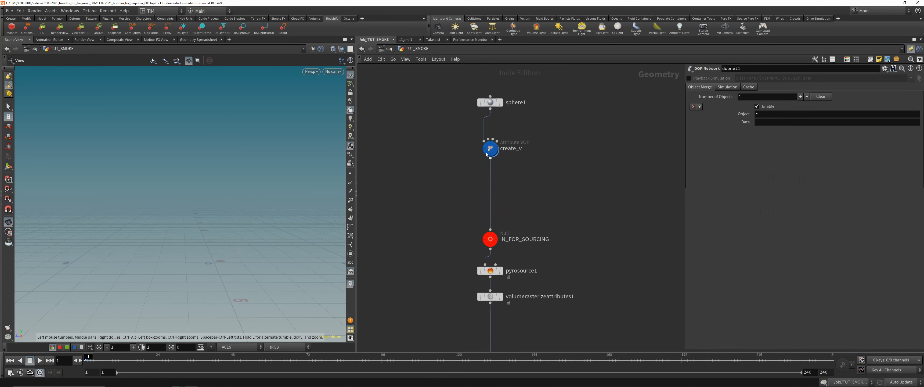
left_click(510, 153)
double_click(488, 147)
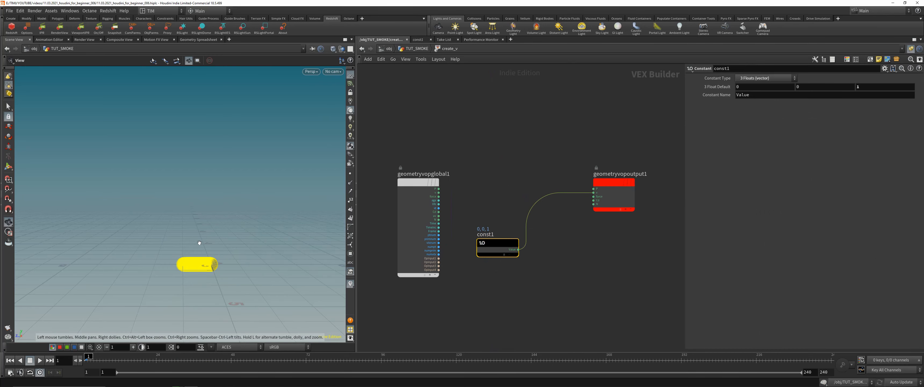
key("g")
left_click_drag(225, 235, 261, 149)
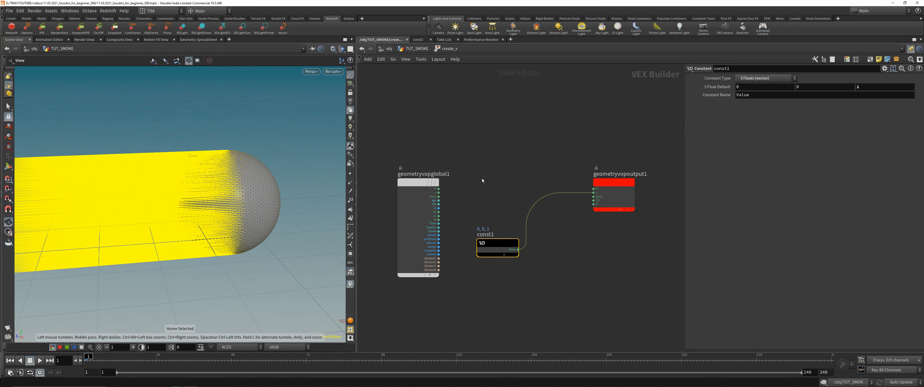
middle_click_drag(482, 180, 484, 198)
left_click_drag(508, 262, 508, 333)
middle_click_drag(487, 296, 508, 268)
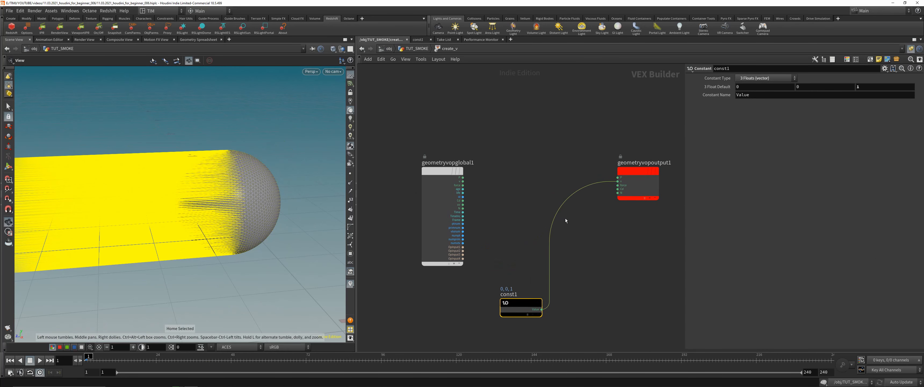
Add an Anti-Aliased Noise node and connect P from geometryvopglobal1 to its pos input
left_click(516, 200)
key("Tab")
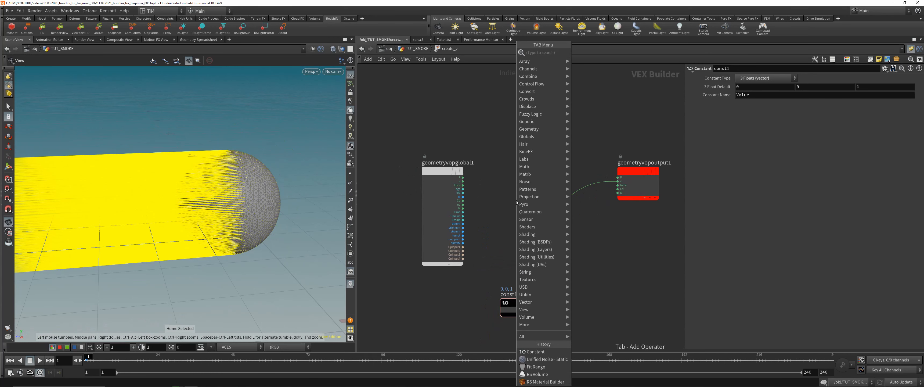
mouse_move(524, 181)
left_click(610, 75)
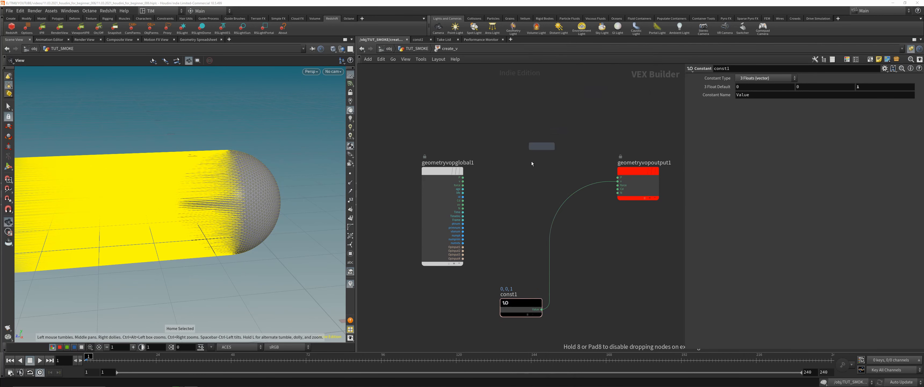
left_click(520, 188)
left_click_drag(463, 177, 518, 167)
Move geometryvopoutput1 farther from the noise node and set aanoise1's signature to 3D Input, 3D Noise
middle_click_drag(591, 158, 485, 154)
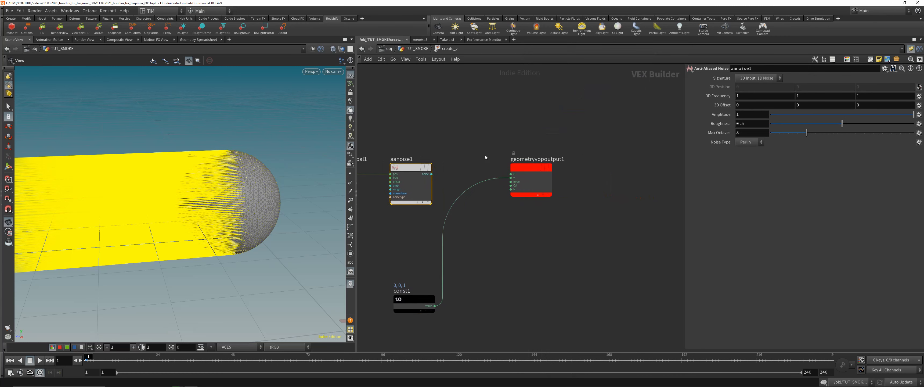
left_click_drag(543, 170, 621, 178)
scroll(451, 155, "up", 3)
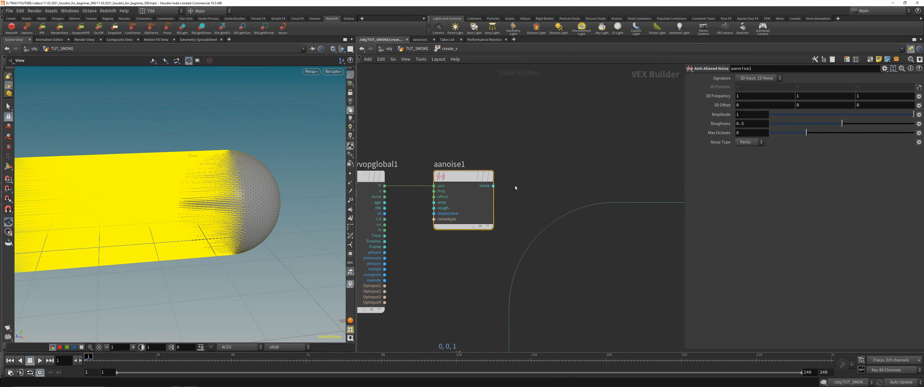
left_click(766, 78)
left_click(756, 93)
scroll(570, 158, "down", 2)
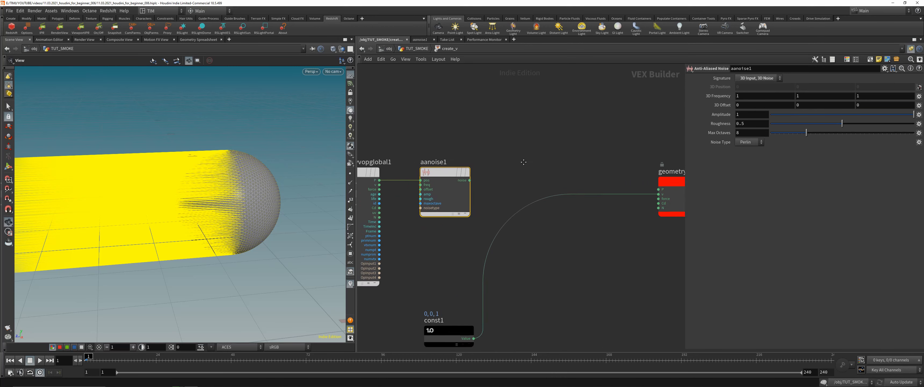
Add a Fit Range node beside aanoise1 and cut the wire from const1 to geometryvopoutput1
middle_click_drag(553, 176, 500, 179)
key("Tab")
type("fit")
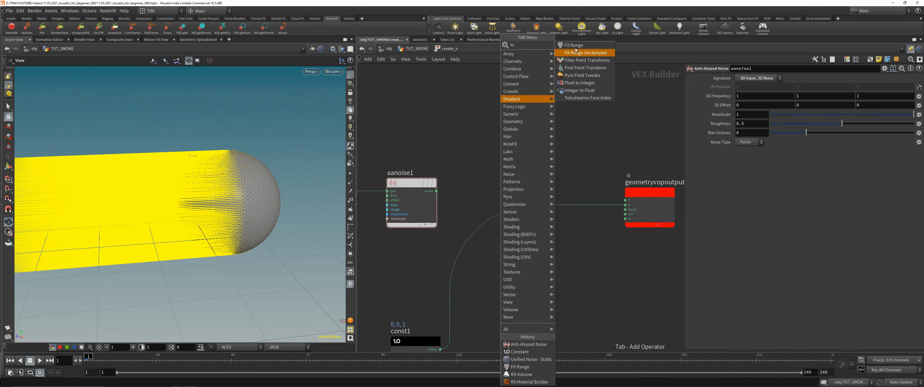
left_click(572, 46)
left_click(490, 189)
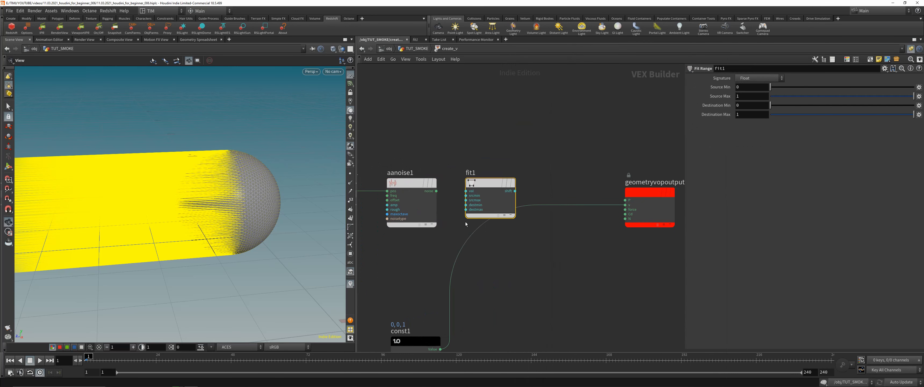
key("y")
left_click_drag(465, 226, 467, 234)
Read the Anti-Aliased Noise help page for the default output range, and look through the other available noise nodes
left_click(411, 187)
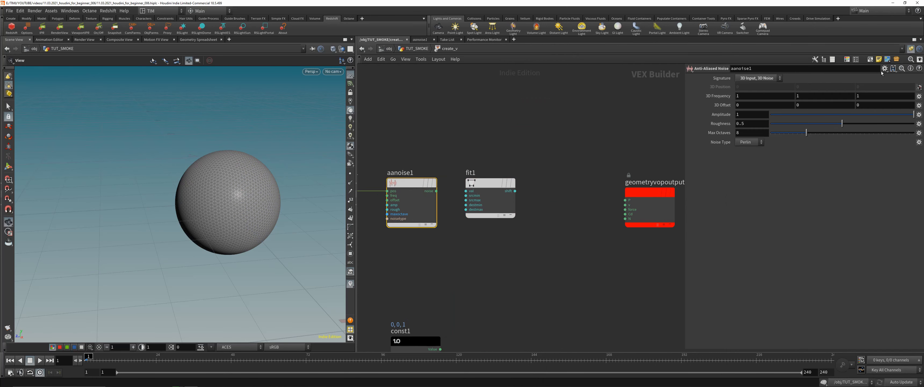
left_click(918, 68)
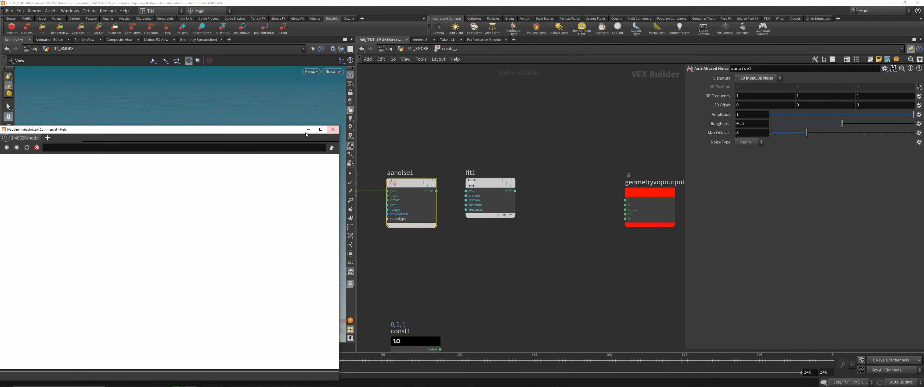
left_click_drag(255, 130, 349, 87)
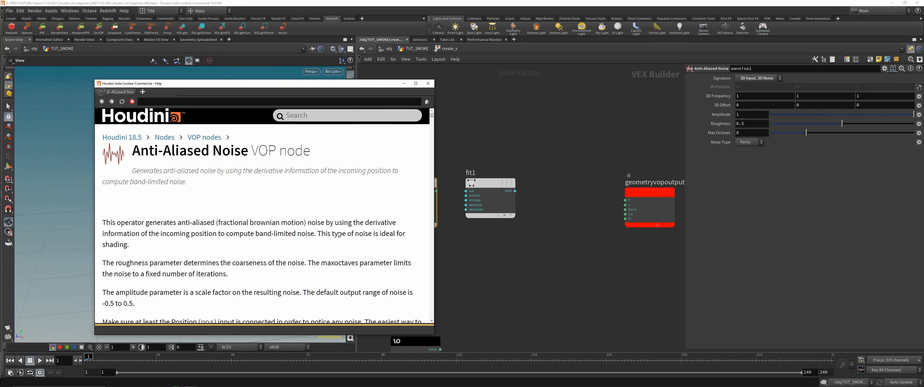
key("f")
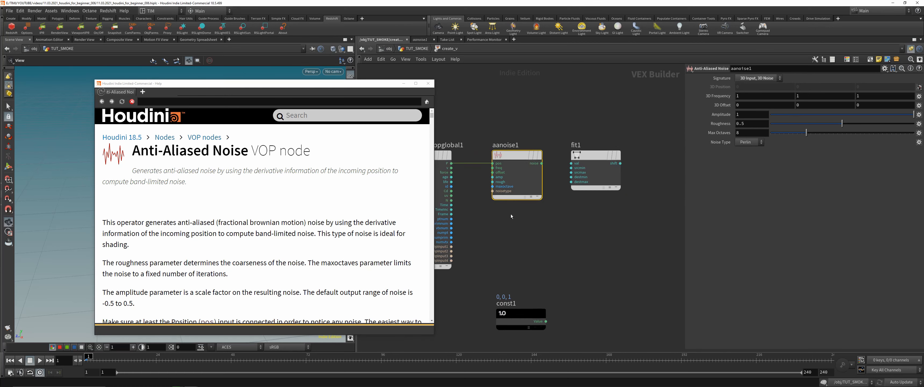
key("Tab")
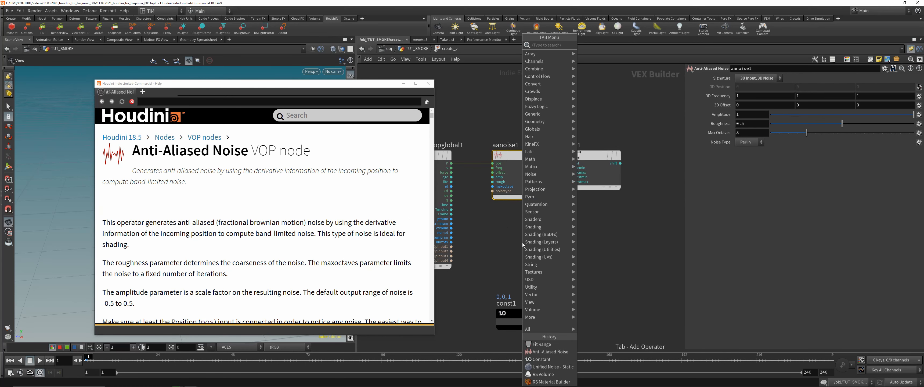
type("no")
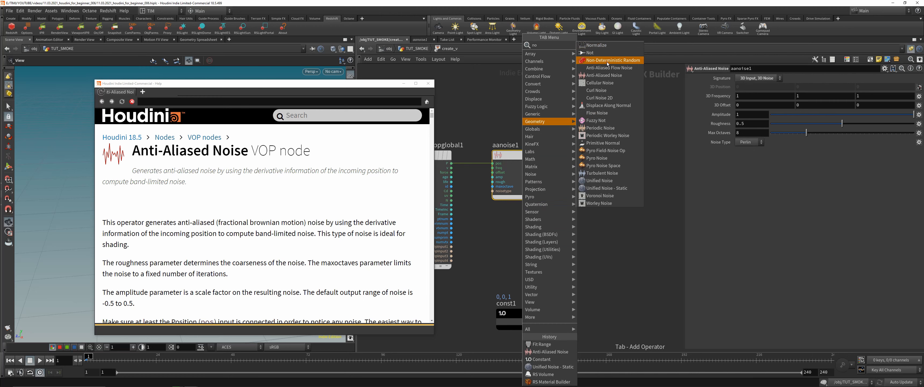
type("i")
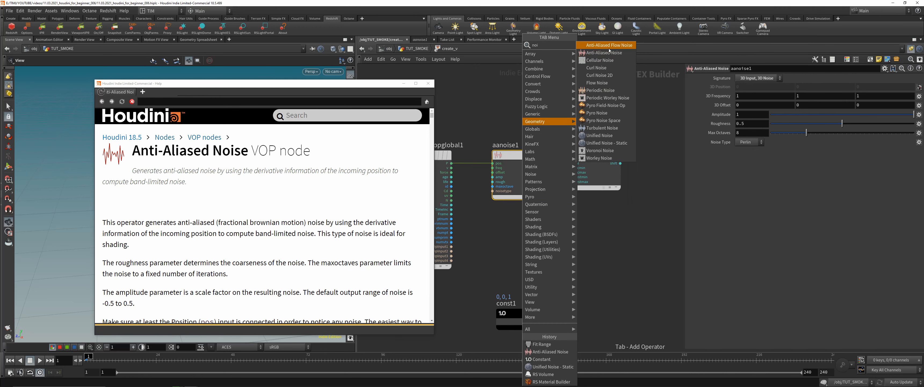
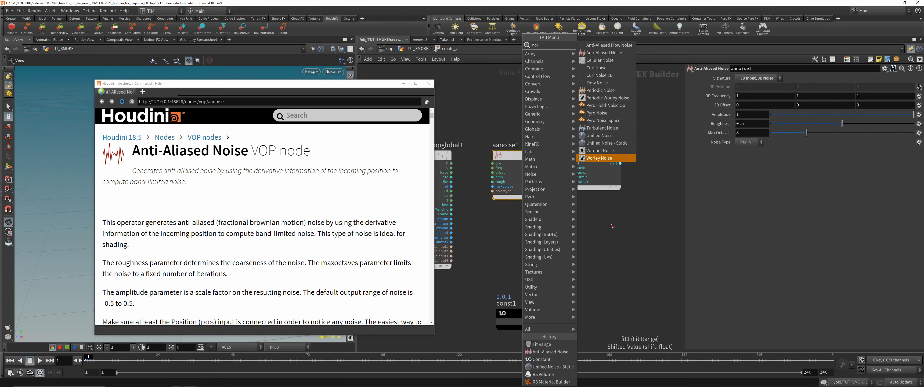
left_click(614, 217)
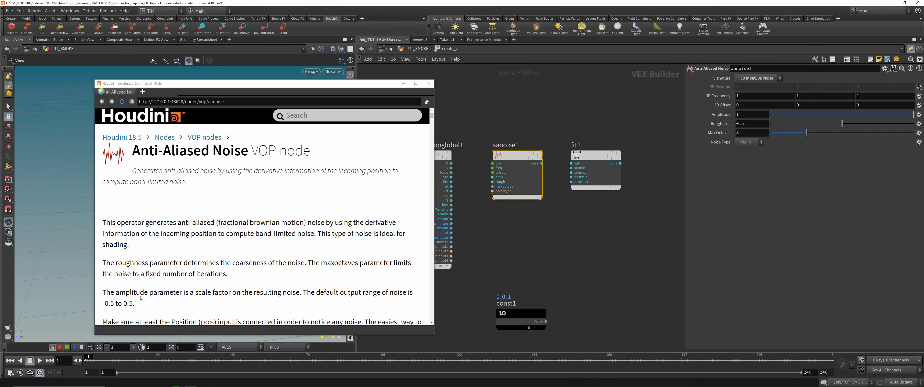
scroll(118, 307, "down", 1)
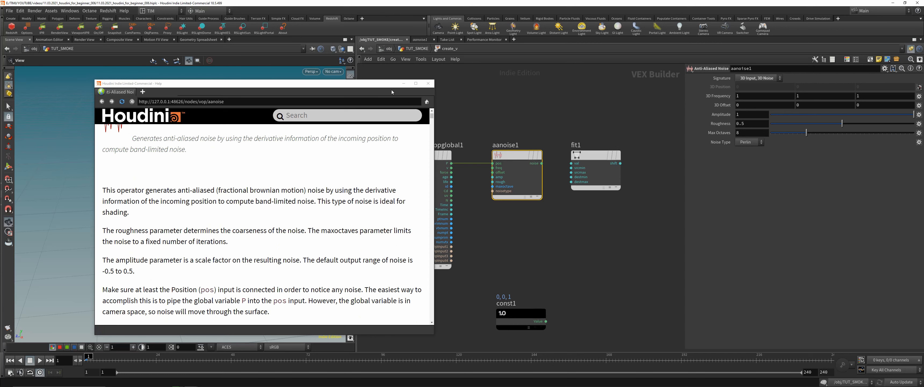
left_click(429, 86)
middle_click_drag(588, 133, 442, 133)
left_click_drag(448, 156, 502, 211)
middle_click_drag(439, 190, 472, 204)
left_click(431, 178)
left_click(511, 233)
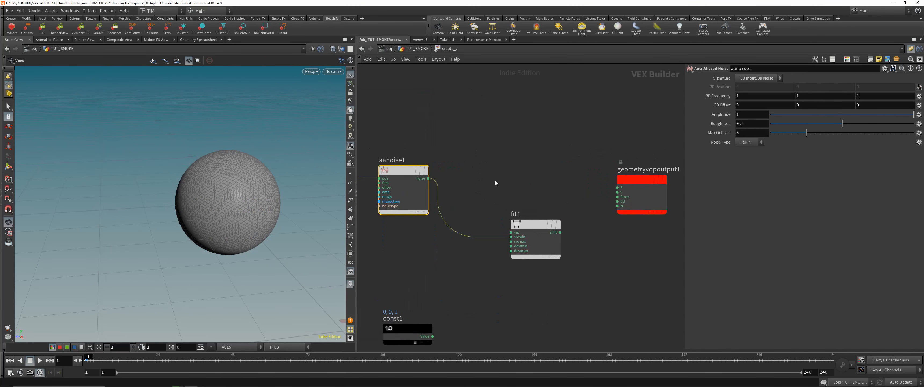
key("y")
left_click_drag(493, 181, 493, 243)
Connect aanoise1's noise to fit1's val input, and remap the range from -0.5 and 0.5 to -1 and 1
left_click(513, 232)
left_click(429, 179)
left_click_drag(534, 224, 496, 170)
left_click(497, 169)
middle_click_drag(717, 86, 659, 108)
Connect fit1's shift output to the v input of geometryvopoutput1 and inspect the velocity vectors around the sphere
left_click(521, 178)
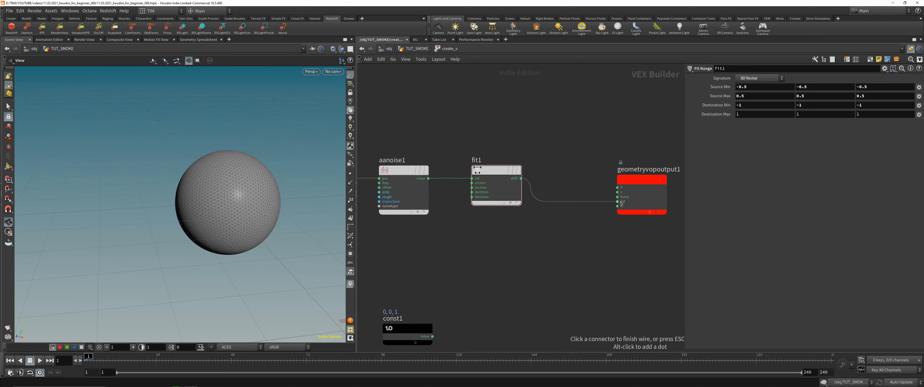
left_click(617, 192)
left_click_drag(284, 182, 298, 172)
Set aanoise1's 3D frequency to 2.9 on all three axes
middle_click_drag(419, 120, 500, 119)
left_click(487, 170)
scroll(233, 191, "down", 1)
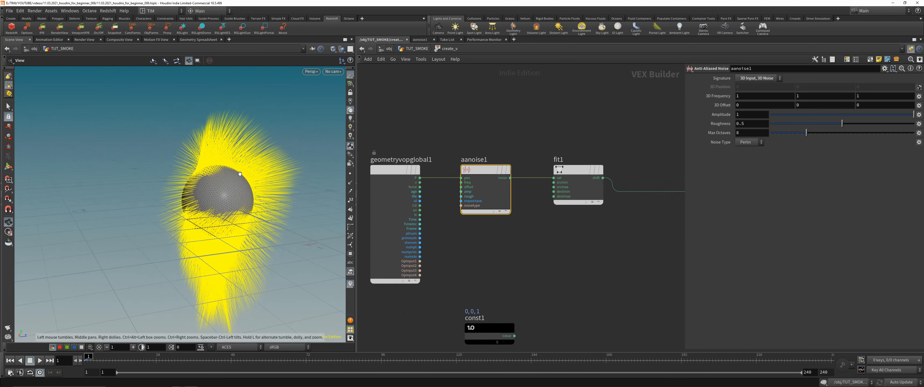
middle_click_drag(217, 194, 196, 187)
middle_click_drag(717, 96, 784, 96)
Try a roughness of 0.545 on aanoise1, and return it to 0.5
mouse_move(841, 124)
left_mouse_down()
mouse_move(788, 122)
mouse_move(879, 116)
mouse_move(836, 122)
left_mouse_up()
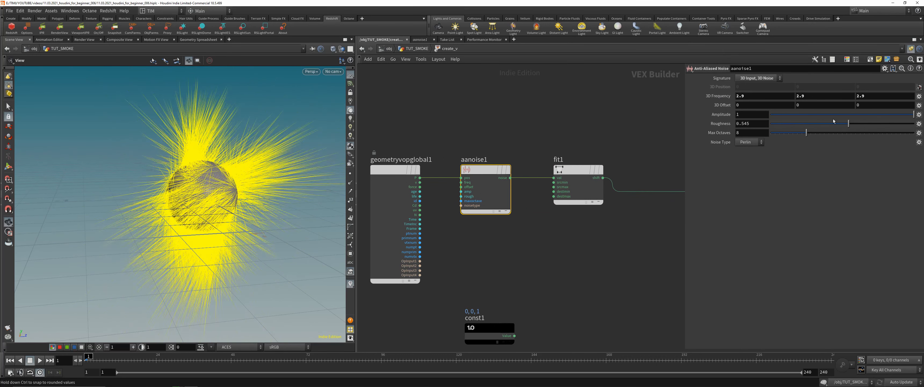
left_click(759, 122)
type("0.5")
key("Return")
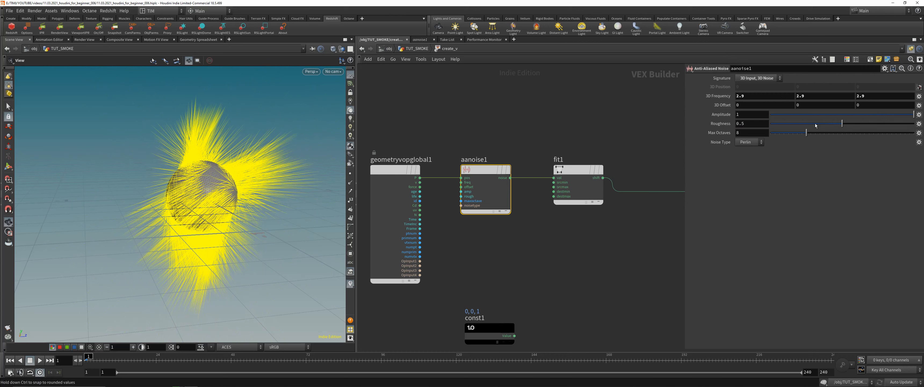
Set aanoise1's max octaves to 1 and roughness to 0.35, and fine-tune its 3D frequency while checking the velocity vectors
left_click_drag(833, 125, 808, 124)
left_click(761, 125)
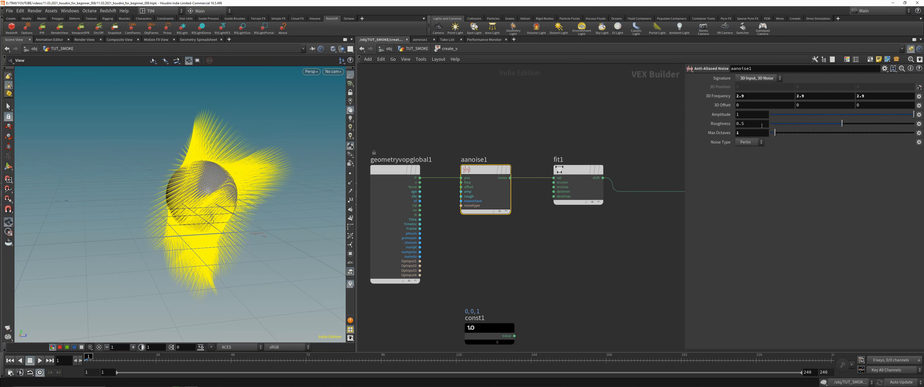
key("Return")
left_click(761, 125)
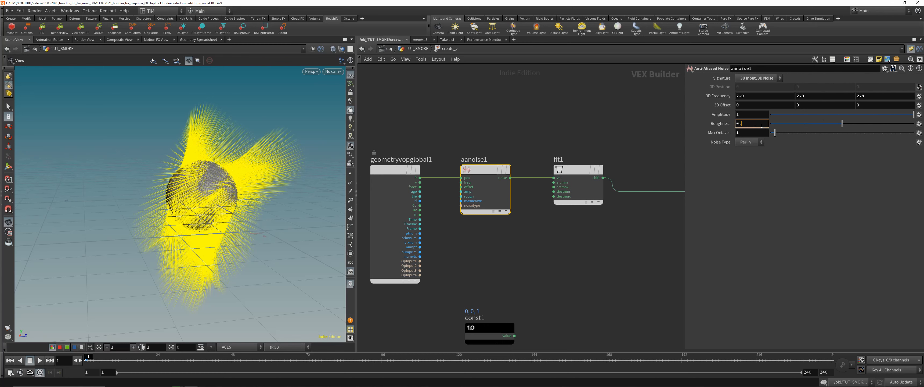
type("0.35")
key("Return")
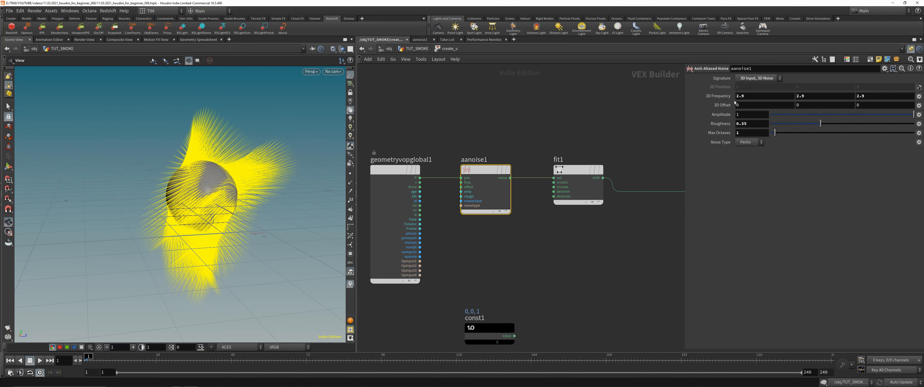
middle_click_drag(725, 96, 733, 96)
mouse_move(230, 181)
left_mouse_down()
mouse_move(209, 185)
mouse_move(238, 183)
mouse_move(122, 182)
mouse_move(305, 177)
mouse_move(229, 183)
left_mouse_up()
Save the scene, return to the TUT_SMOKE network, and display OUT_SOURCE_SMOKE
key("ctrl+s")
key("u")
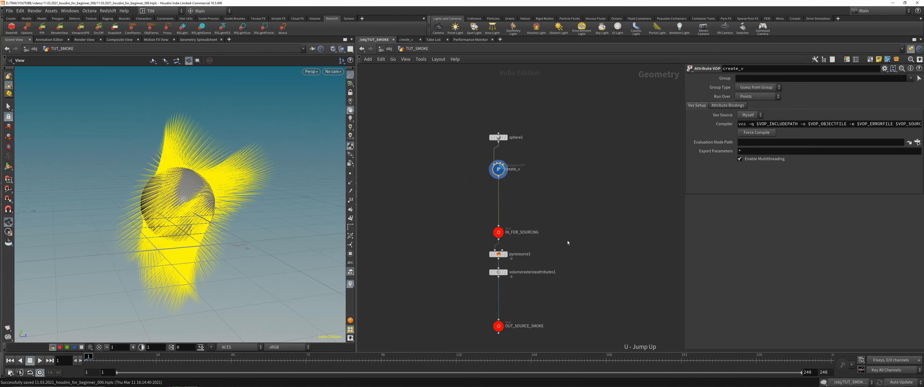
middle_click_drag(558, 225, 546, 107)
left_click_drag(474, 168, 531, 222)
key("r")
middle_click_drag(534, 207, 530, 182)
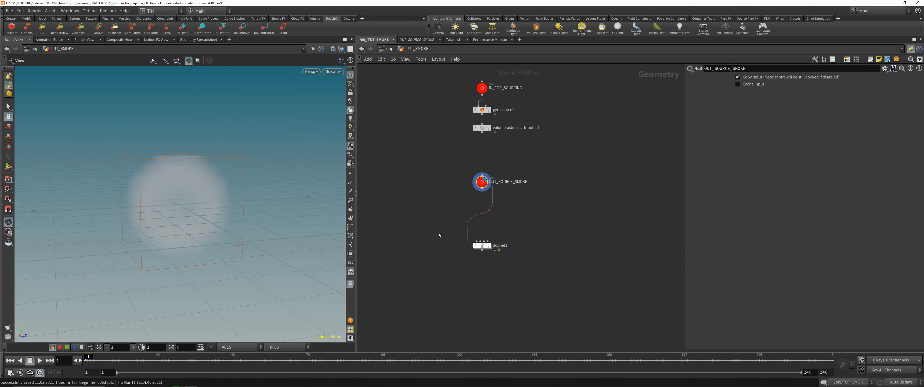
Display dopnet1, play the simulation, and scrub the timeline to frame 12
left_click_drag(435, 229, 505, 257)
key("r")
left_click(39, 360)
left_click(115, 356)
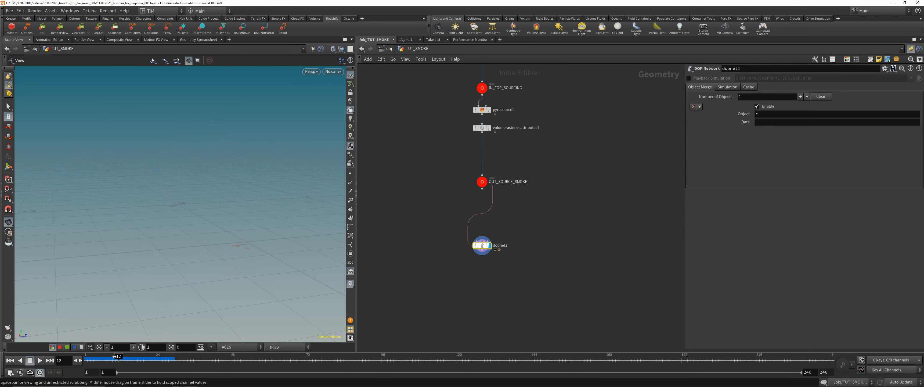
Return the timeline to frame 1, save the scene, and place a DOP Import Fields node below dopnet1
left_click_drag(115, 356, 86, 356)
scroll(449, 286, "up", 2)
middle_click_drag(487, 312, 464, 214)
key("ctrl+s")
key("Tab")
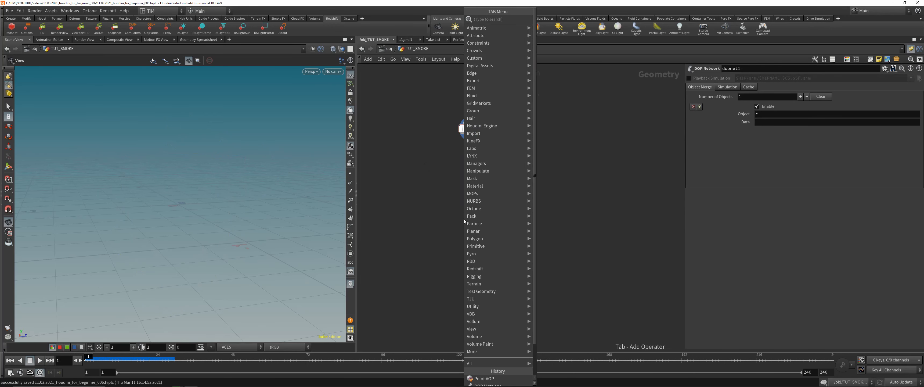
type("dop")
left_click(559, 35)
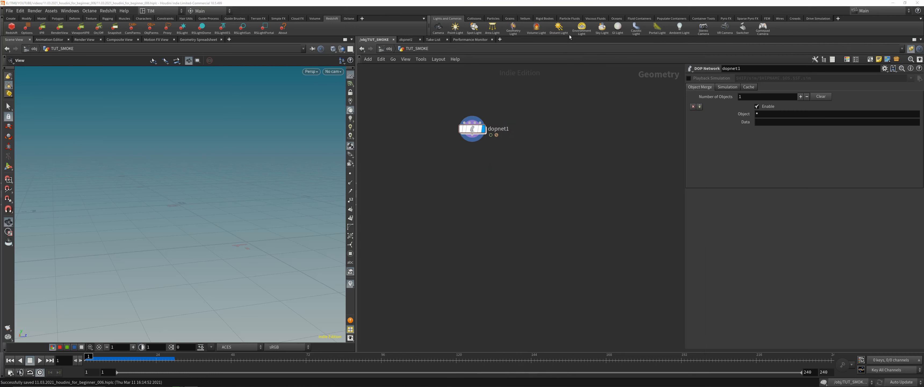
left_click(472, 181)
middle_click_drag(513, 141, 521, 172)
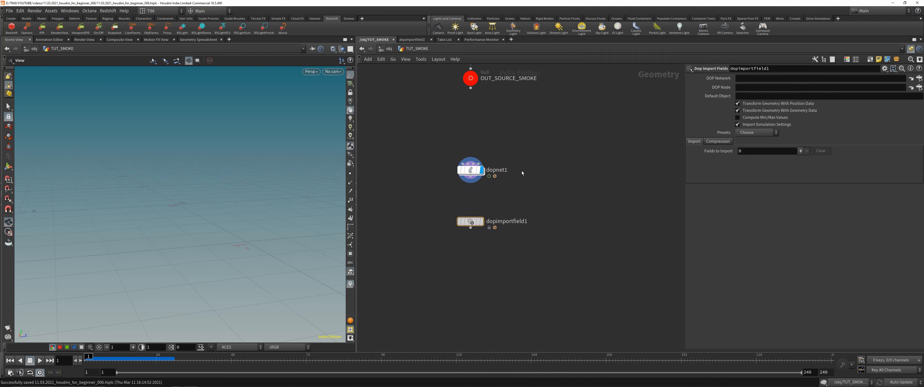
Point dopimportfield1's DOP Network at dopnet1, display the node, and go to frame 25
left_click_drag(431, 216, 558, 289)
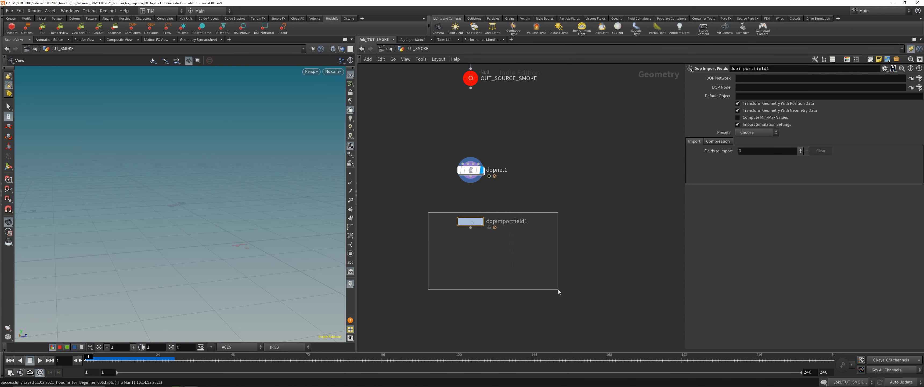
left_click_drag(470, 169, 744, 77)
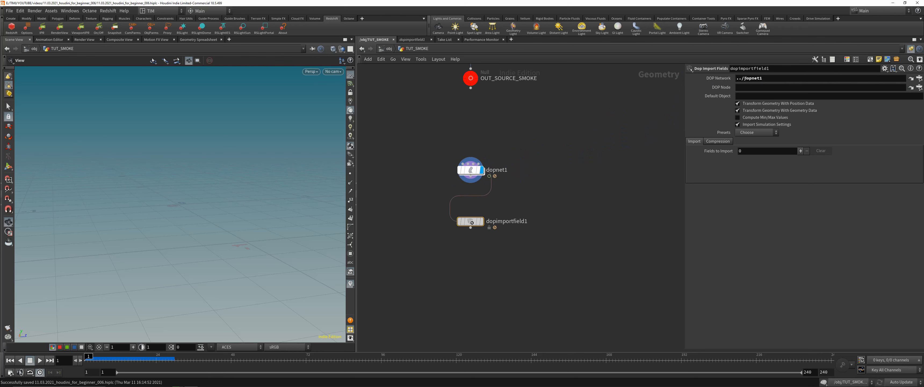
left_click(919, 87)
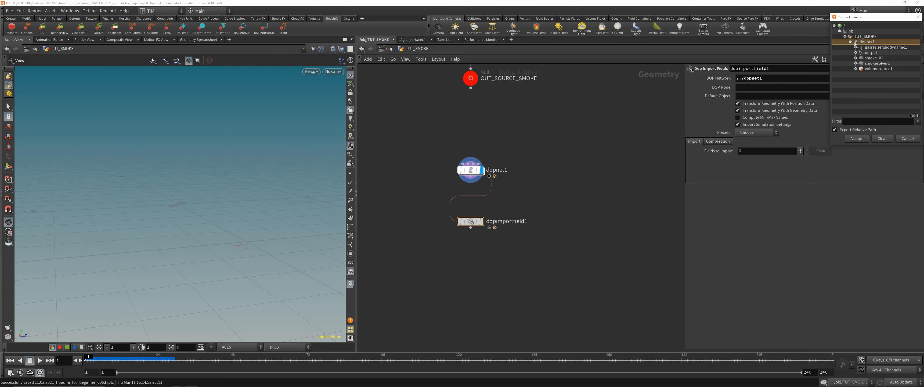
left_click(905, 138)
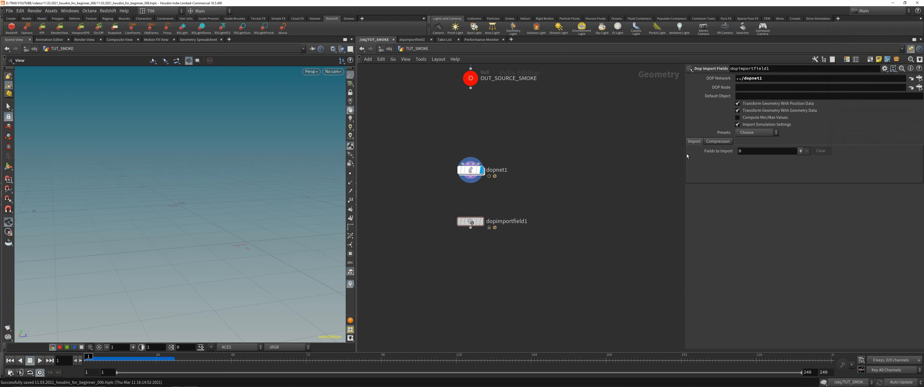
left_click(755, 134)
left_click(839, 225)
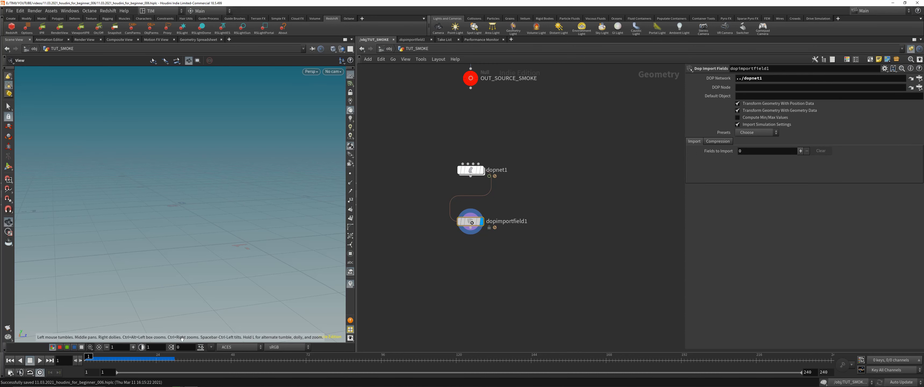
left_click(161, 356)
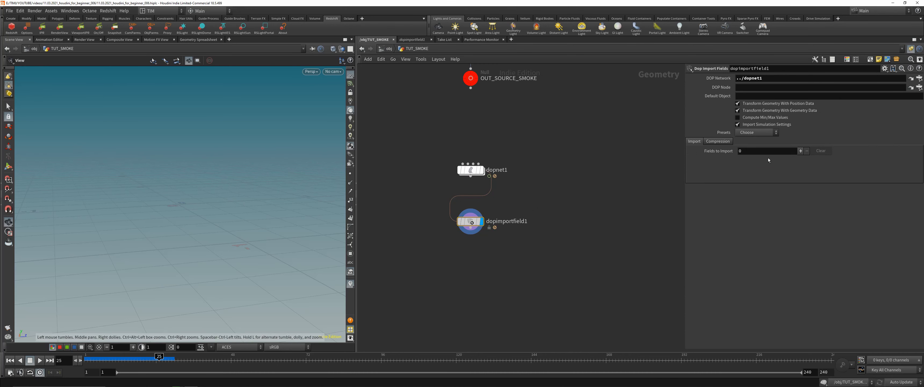
Add one imported field to dopimportfield1 with object smoke_01 and field density
left_click(800, 151)
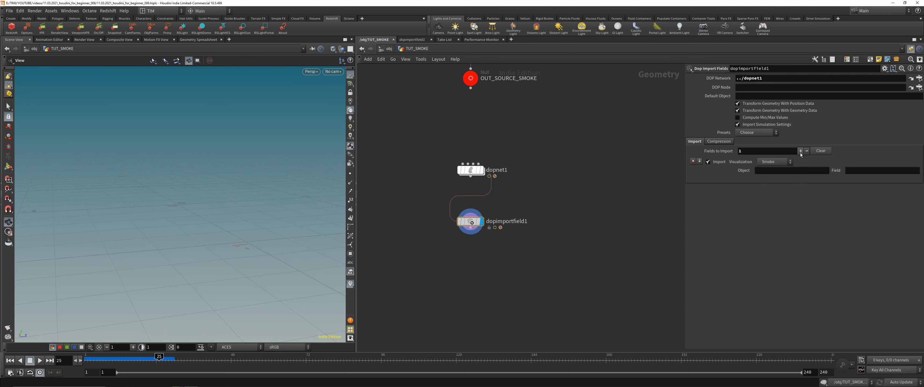
left_click(770, 172)
double_click(470, 169)
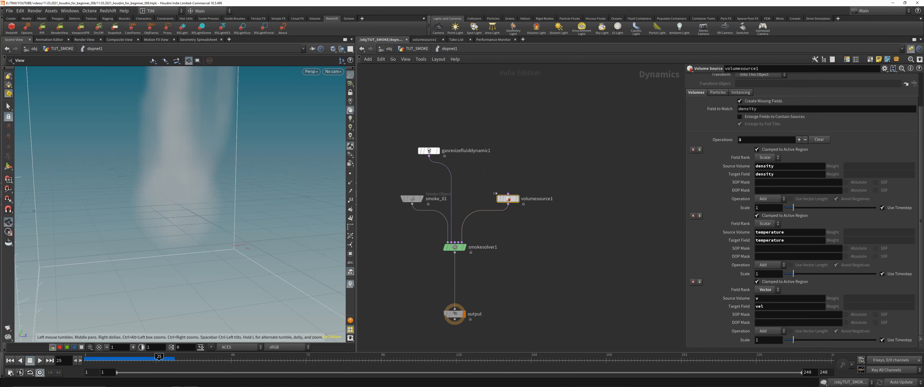
double_click(434, 199)
left_click(413, 171)
left_click(412, 49)
left_click_drag(505, 248, 432, 217)
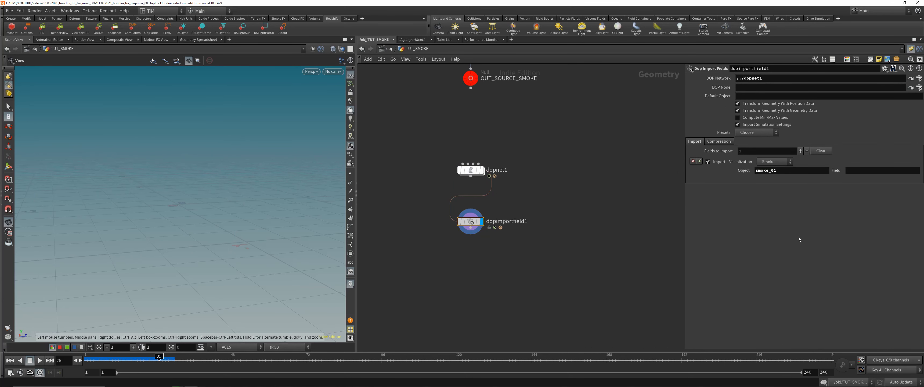
left_click(860, 170)
type("density")
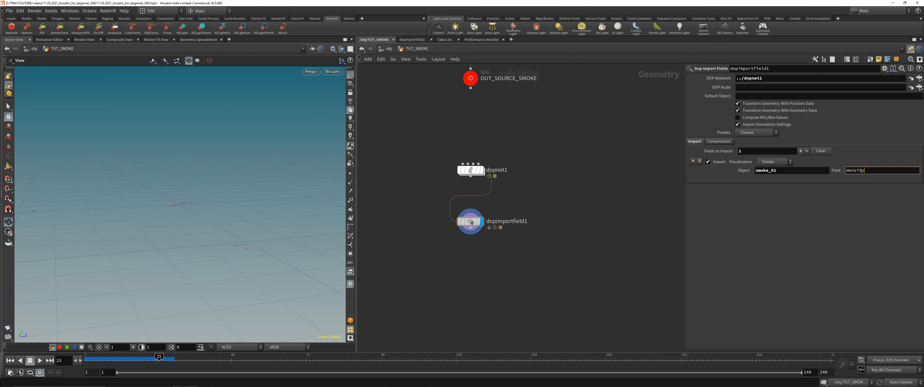
key("Return")
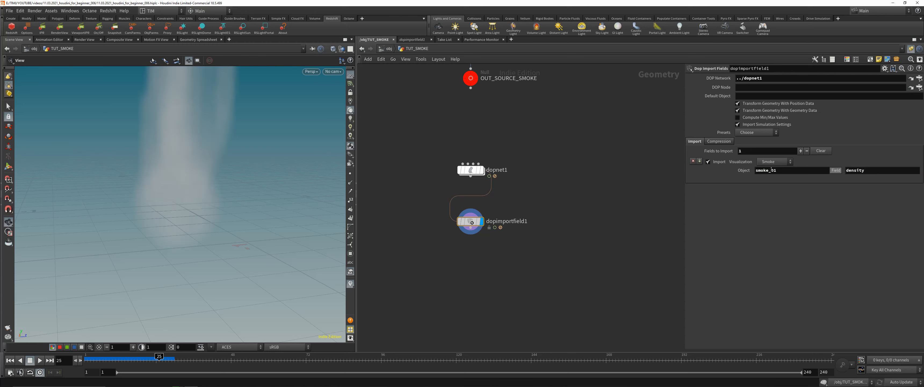
Examine the imported smoke from frame 1 to frame 21
scroll(225, 198, "down", 5)
left_click_drag(224, 198, 152, 186)
left_click(84, 354)
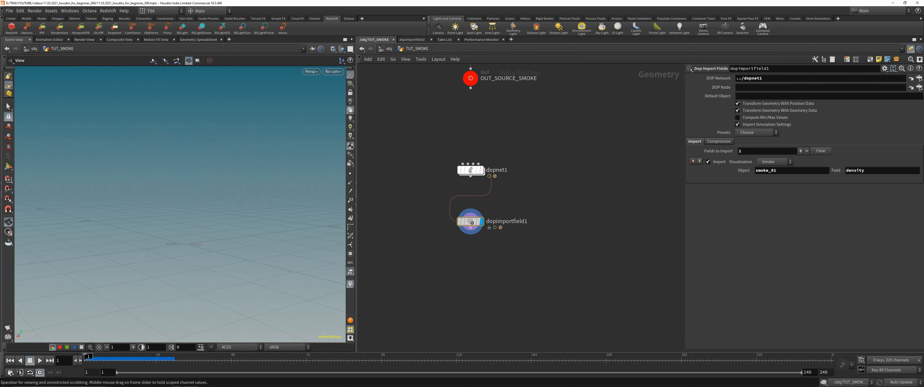
left_click_drag(84, 355, 147, 356)
Set the scale of volumesource1's v-to-vel operation to 5 after trying 25, and return to dopimportfield1 in TUT_SMOKE
double_click(470, 169)
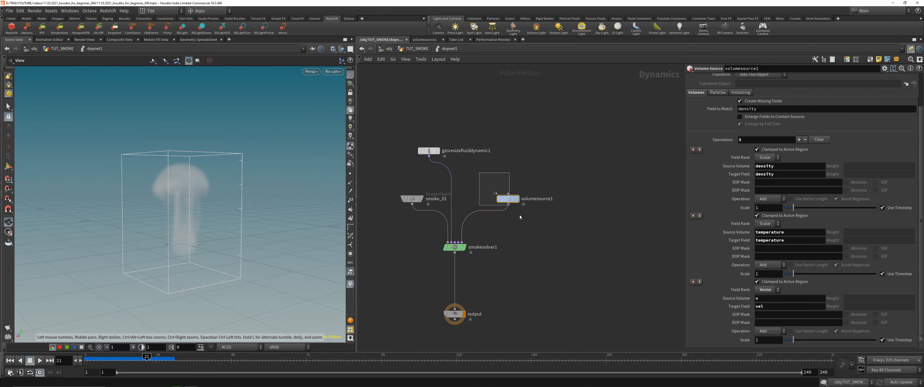
left_click(761, 339)
type("25")
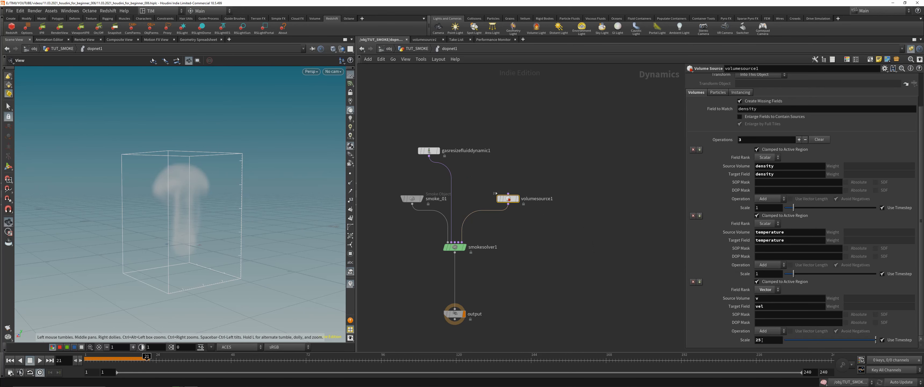
double_click(762, 340)
type("5")
key("Return")
key("u")
left_click(467, 230)
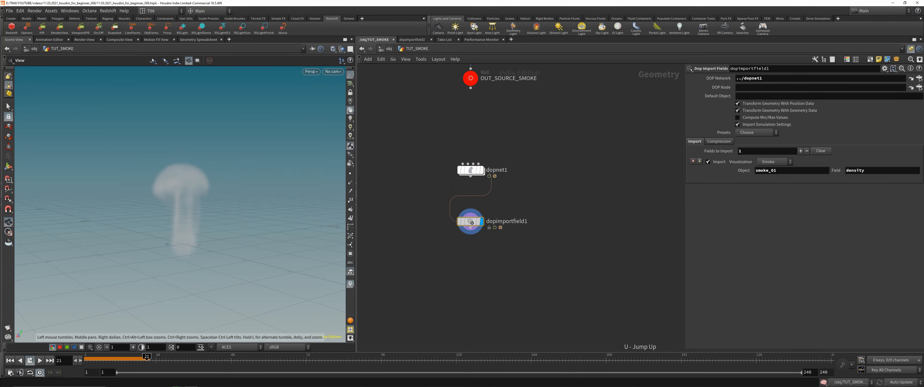
Replay the simulation from the first frame, rewind it, and save the scene
left_click(10, 360)
left_click(40, 359)
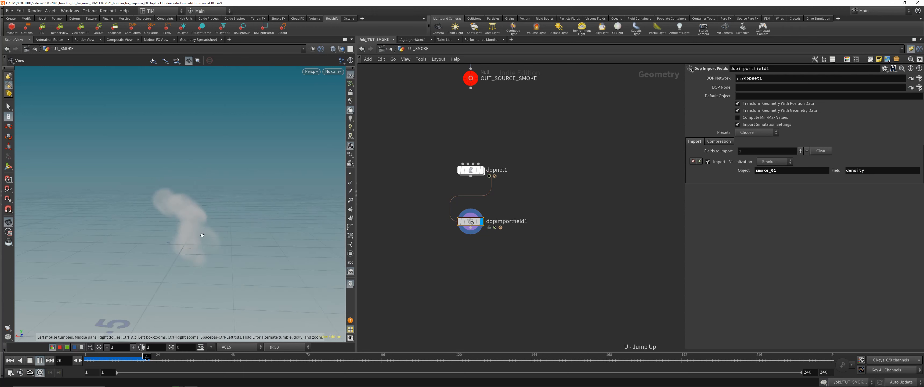
left_click_drag(203, 235, 97, 254)
left_click(10, 360)
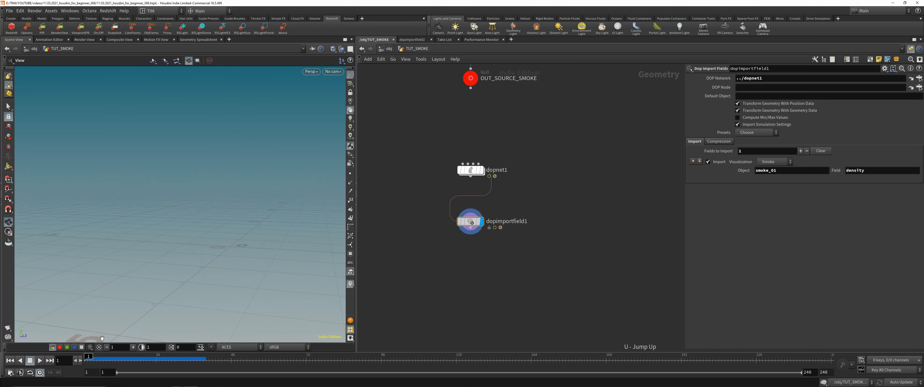
left_click_drag(198, 248, 186, 243)
scroll(186, 242, "down", 3)
key("ctrl+s")
Play the simulation from frame 1 and scrub back through the cached frames to inspect the smoke motion
middle_click_drag(484, 123, 478, 237)
scroll(478, 237, "down", 3)
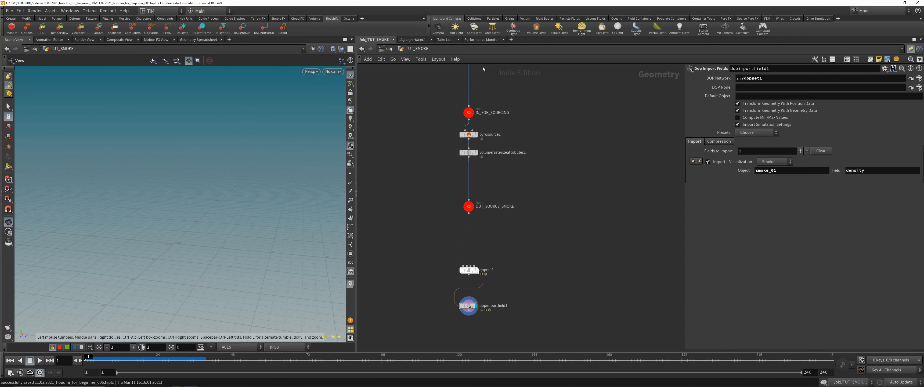
middle_click_drag(412, 169, 415, 123)
left_click(39, 359)
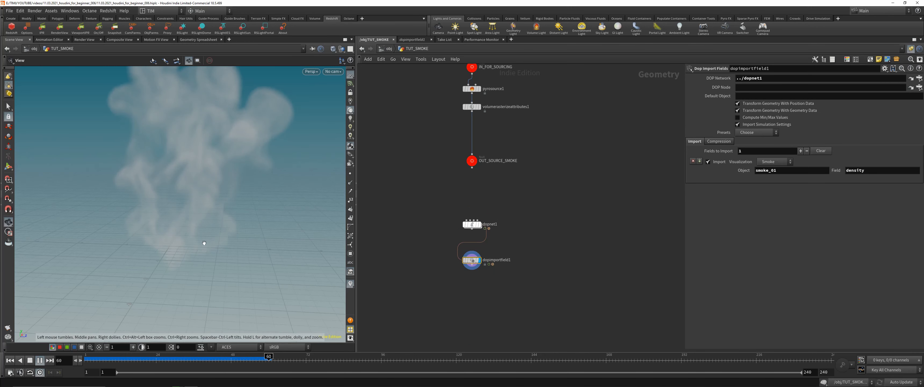
scroll(204, 244, "down", 5)
left_click_drag(230, 359, 277, 357)
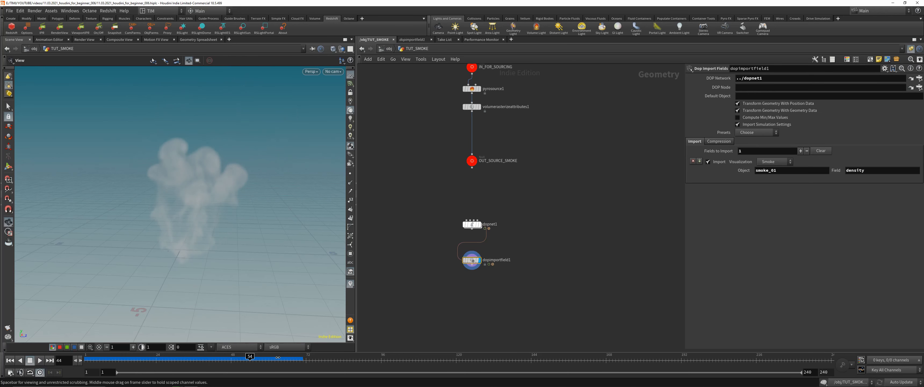
Try a buoyancy lift of 0.25 on smokesolver1 inside dopnet1
double_click(472, 224)
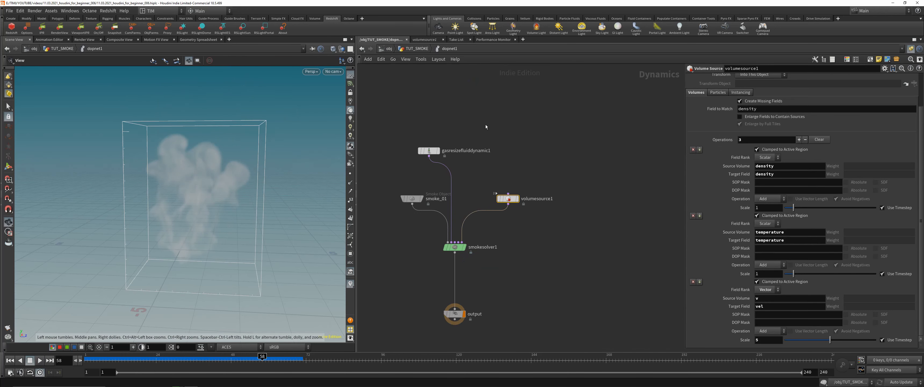
left_click(454, 247)
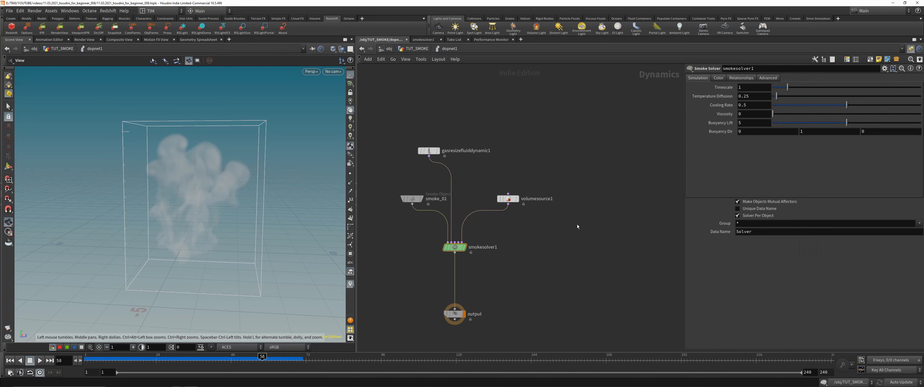
left_click(751, 123)
type("0.25")
key("Return")
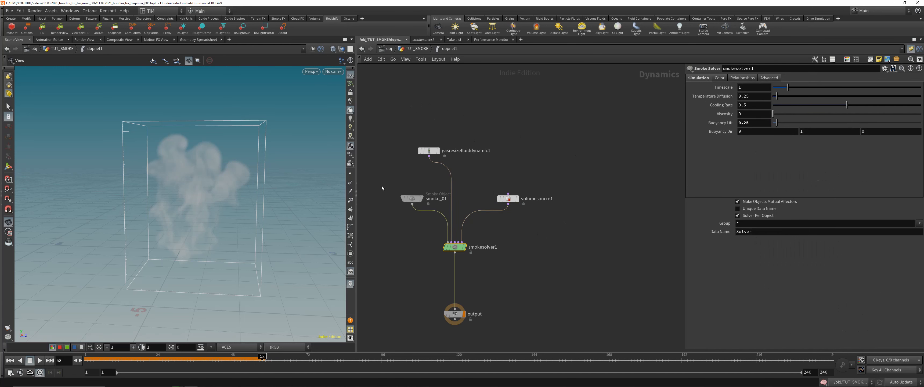
Replay the simulation from the start with the reduced buoyancy, viewing the smoke up close and scrubbing to frame 81
left_click(10, 360)
left_click(39, 362)
left_click_drag(247, 299, 271, 263)
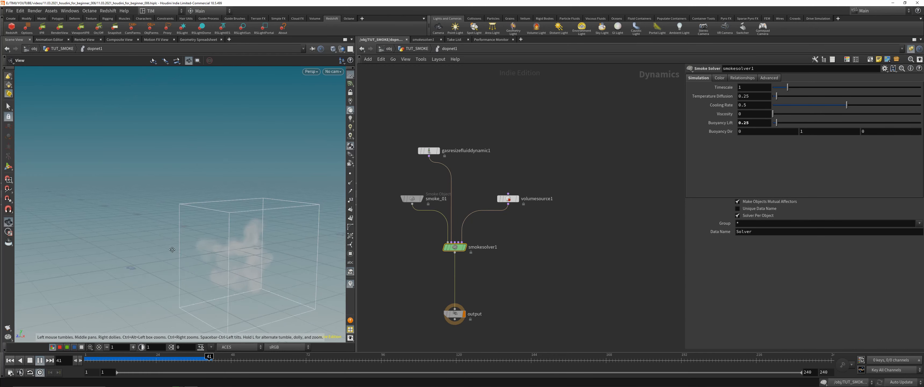
middle_click_drag(271, 263, 218, 240)
right_click_drag(218, 240, 217, 243)
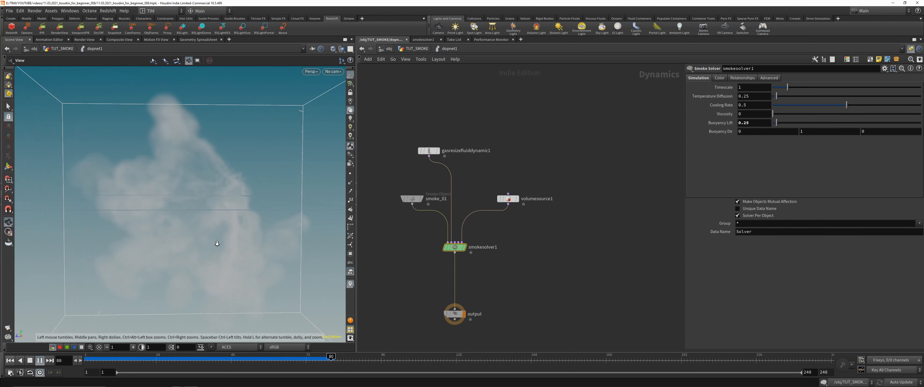
left_click_drag(258, 360, 334, 358)
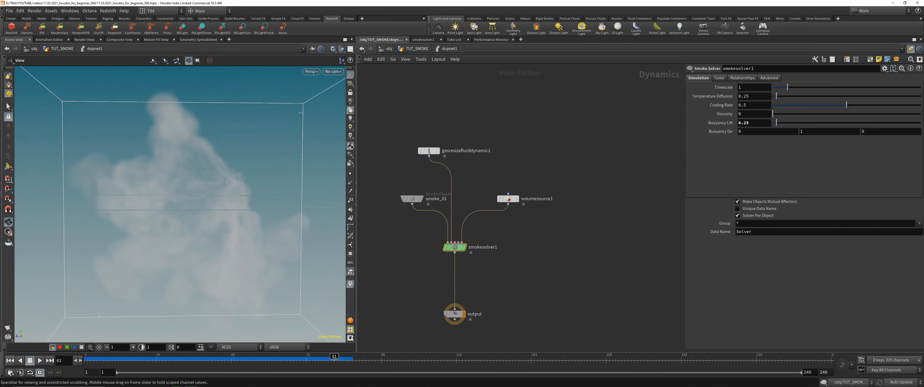
Try a negative buoyancy lift of -1 on smokesolver1
left_click(751, 122)
type("-")
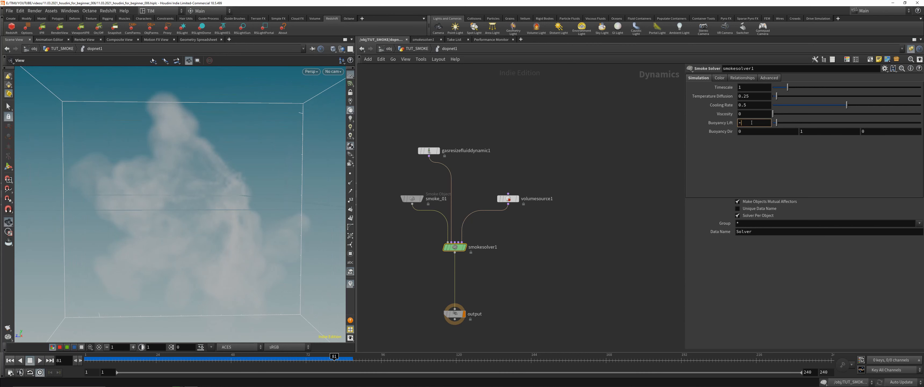
type("1")
key("Return")
Play the simulation from frame 1 with negative buoyancy and scrub back to frame 18
left_click(41, 360)
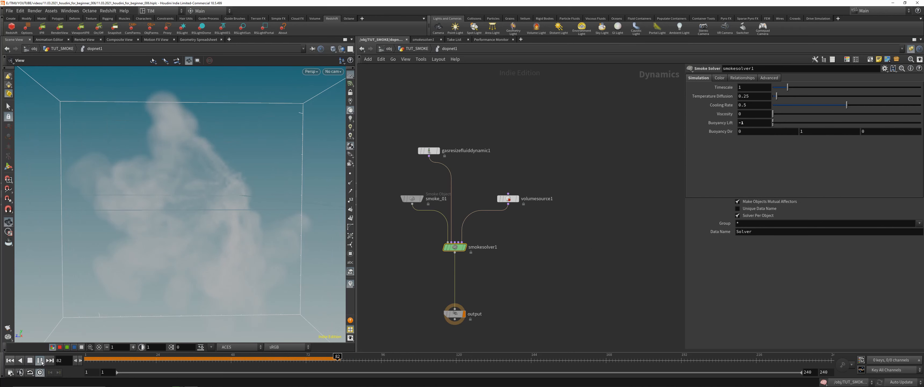
left_click(10, 360)
left_click(40, 360)
right_click_drag(131, 265, 133, 252)
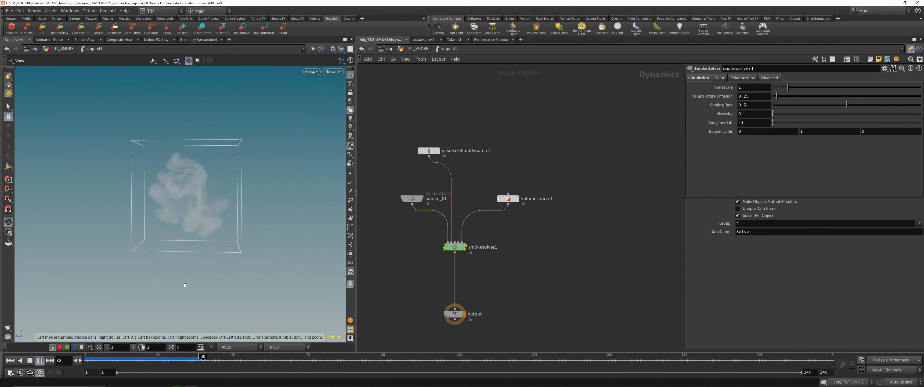
left_click_drag(187, 359, 138, 359)
Set smokesolver1's buoyancy lift to 0 and its viscosity to 0.25
double_click(750, 125)
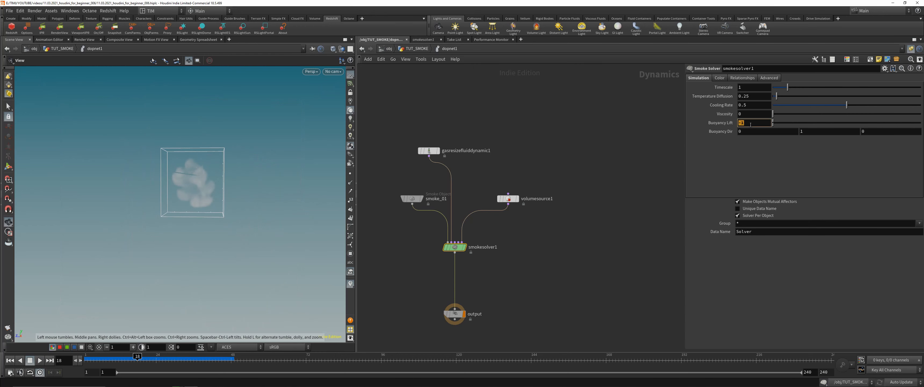
type("0")
key("Return")
double_click(755, 113)
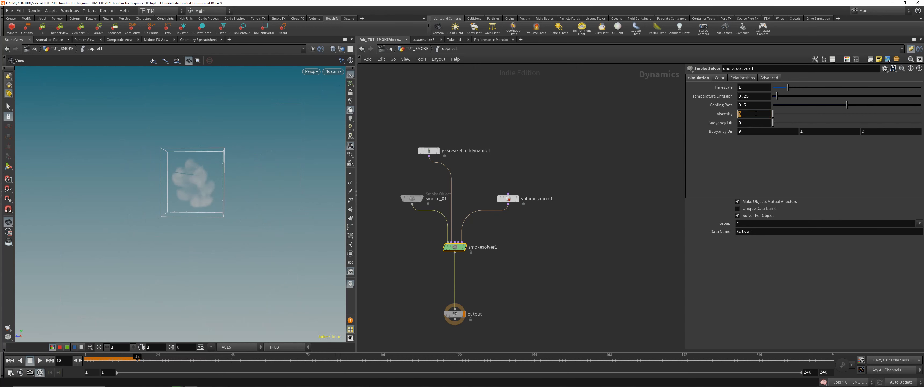
key("Return")
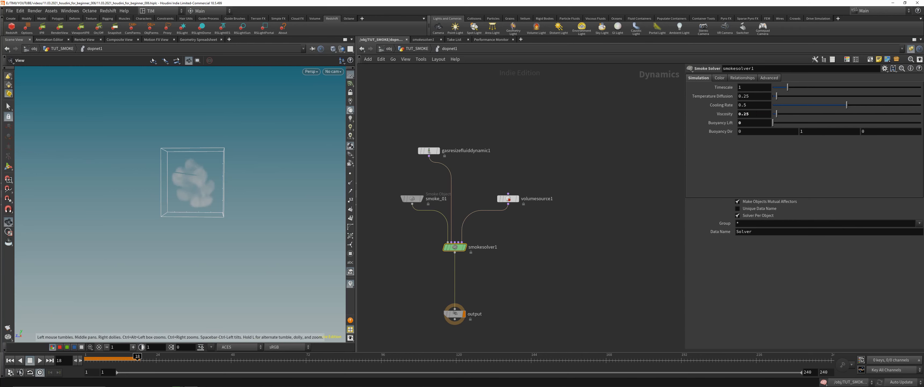
Replay the simulation from frame 1 with the new viscosity and stop at frame 33
left_click(10, 360)
left_click(40, 360)
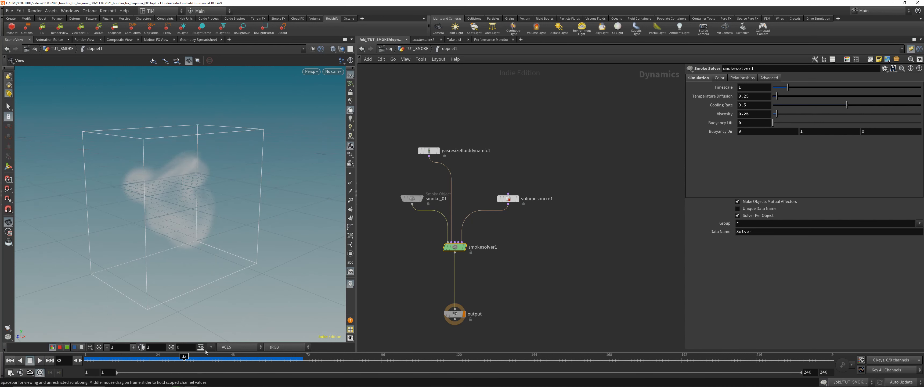
Set smokesolver1's viscosity back to 0 with a buoyancy lift of 0, and save the scene
left_click(749, 124)
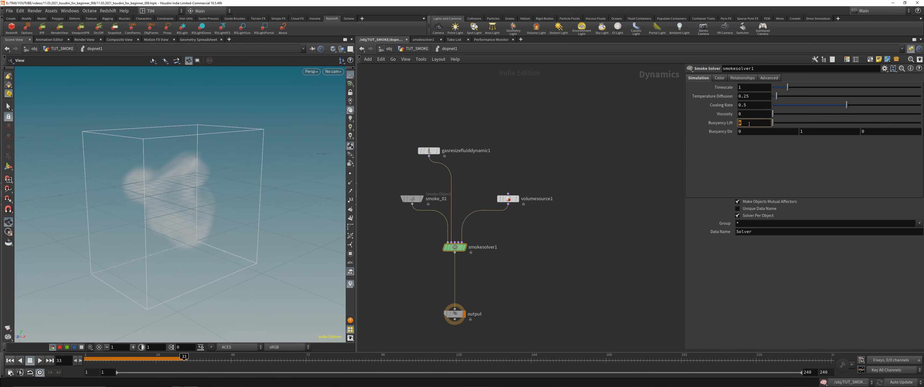
key("Return")
key("ctrl+s")
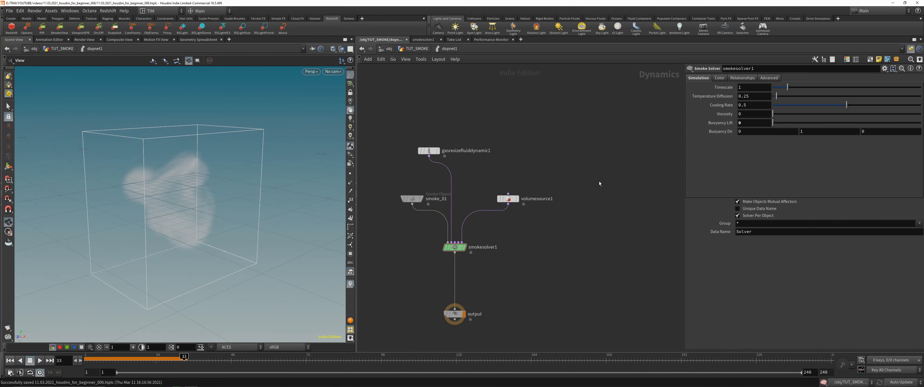
Return to the TUT_SMOKE network and replay the imported smoke from frame 1, viewing it from several angles and stopping at frame 56
left_click(413, 51)
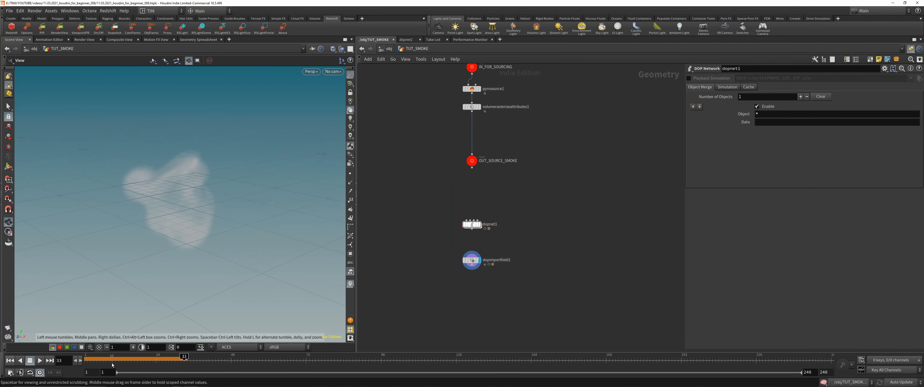
left_click(86, 359)
left_click(39, 360)
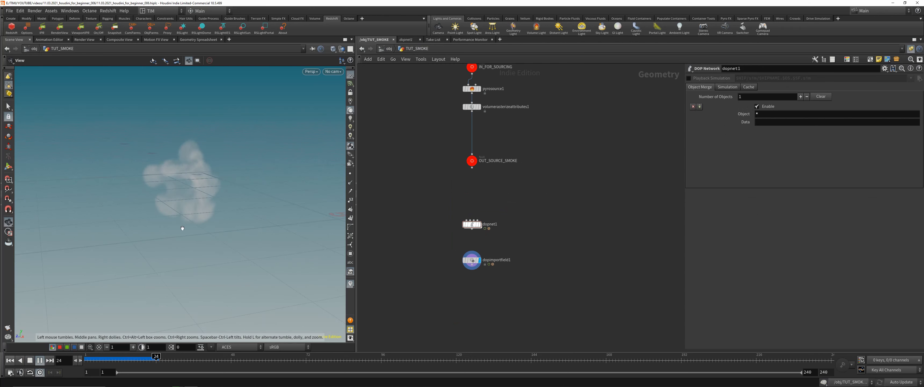
left_click_drag(5, 240, 140, 223)
scroll(144, 211, "up", 3)
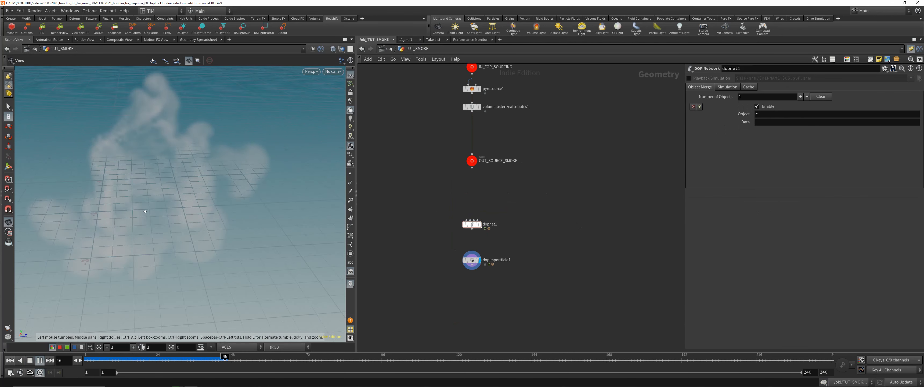
scroll(151, 210, "down", 4)
left_click(256, 359)
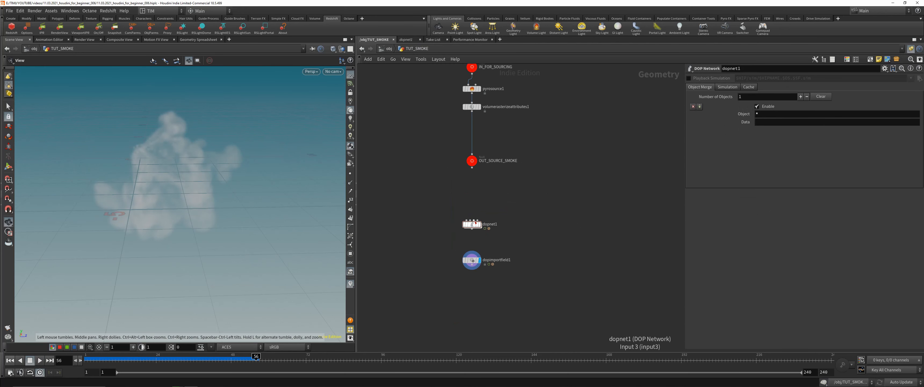
Add a Convert VDB node connected below dopimportfield1 and make it the displayed node
left_click(474, 259)
key("f")
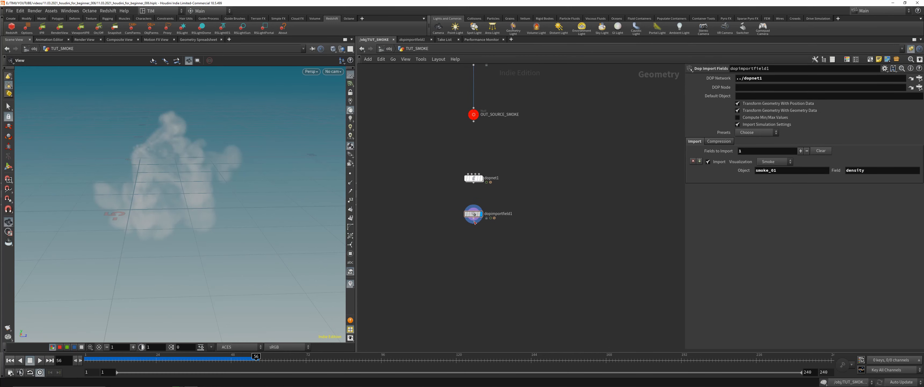
key("Tab")
type("vd")
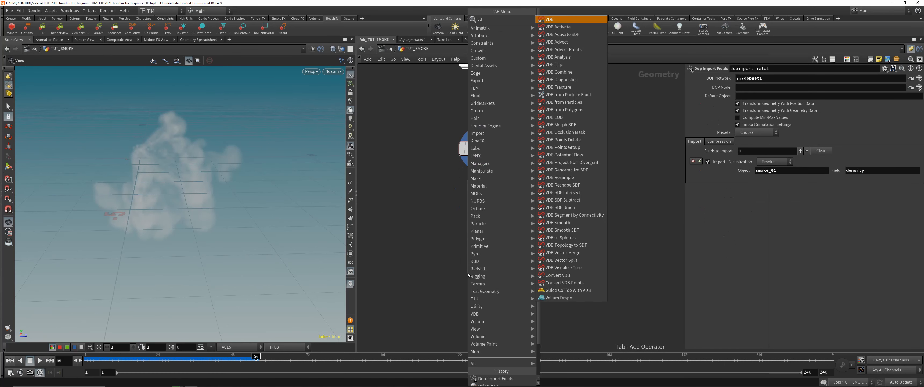
key("BackSpace")
key("BackSpace")
type("conver")
key("Down")
key("Down")
key("Down")
key("Down")
key("Down")
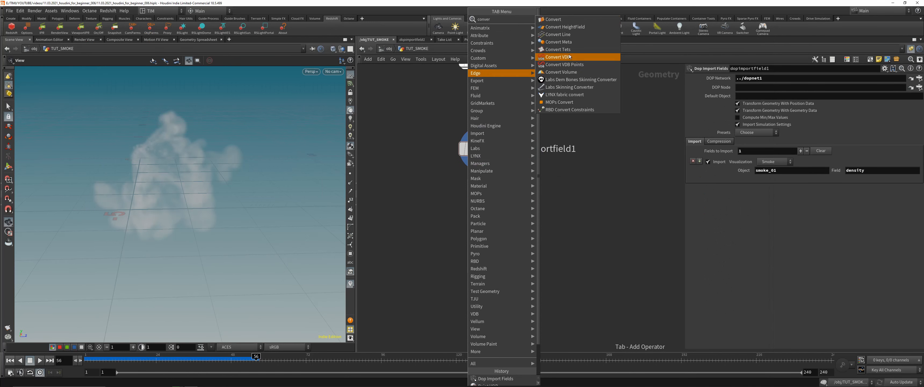
key("Return")
left_click(478, 263)
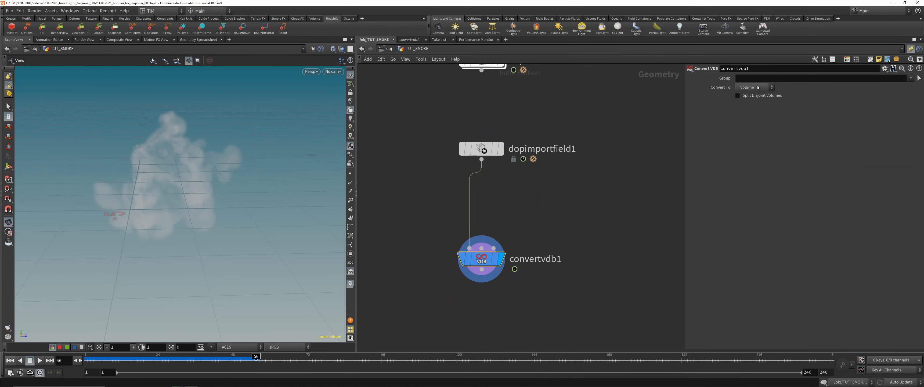
Set convertvdb1 to convert to VDB, inspect the node's geometry information, and save the scene
left_click(753, 88)
left_click(751, 96)
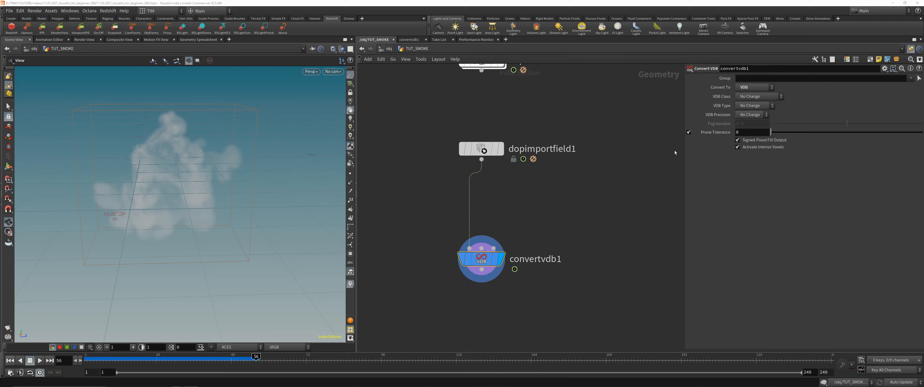
middle_click(481, 267)
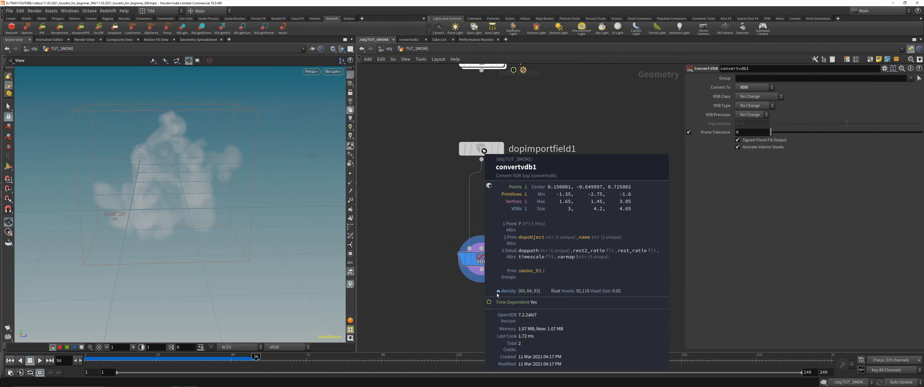
key("ctrl+s")
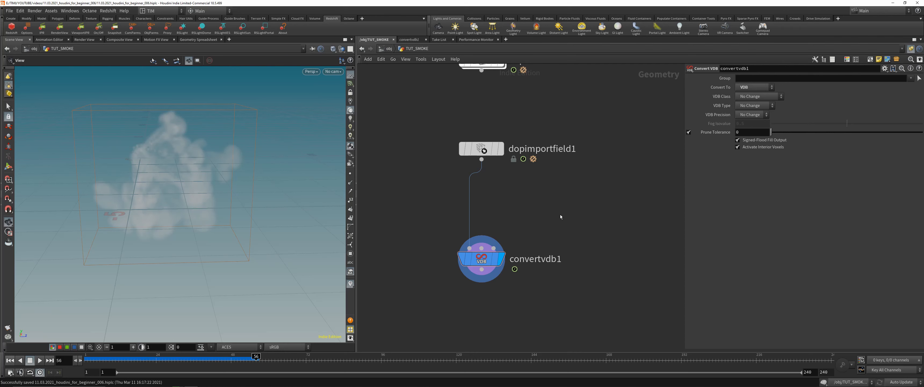
Replay the VDB-converted smoke from the start of the timeline, viewing it from different angles
left_click_drag(195, 360, 85, 361)
left_click(46, 361)
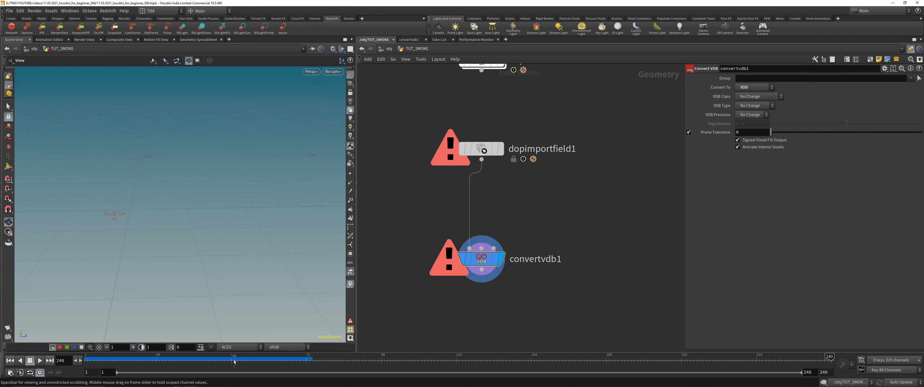
left_click(40, 360)
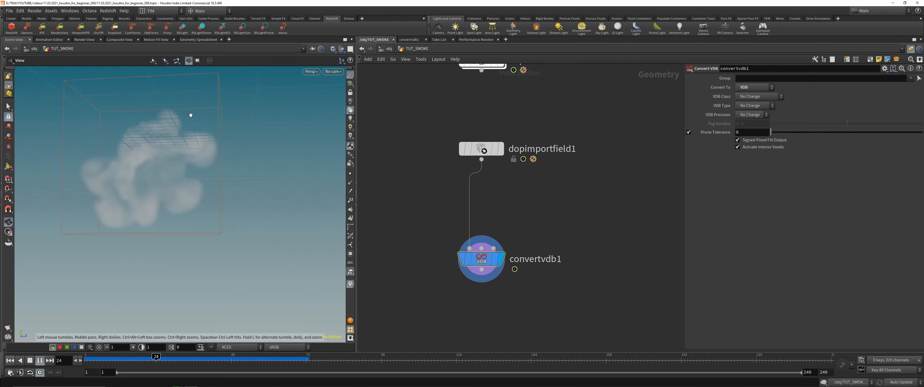
left_click_drag(213, 167, 191, 196)
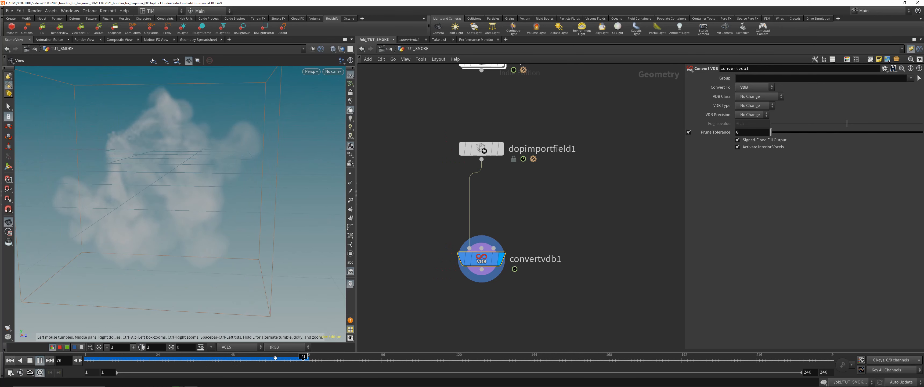
Set the Voxel Size of the volumerasterizeattributes1 node to 0.01
left_click_drag(275, 358, 275, 345)
scroll(455, 100, "down", 3)
middle_click_drag(455, 99, 476, 250)
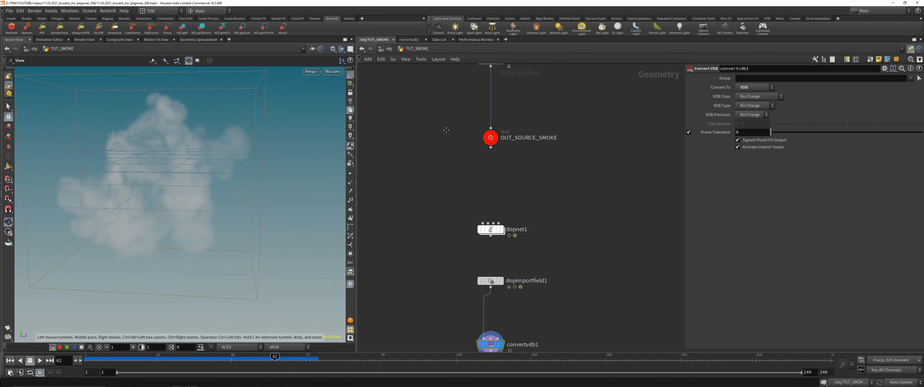
middle_click_drag(462, 84, 448, 176)
left_click(475, 150)
left_click(481, 228)
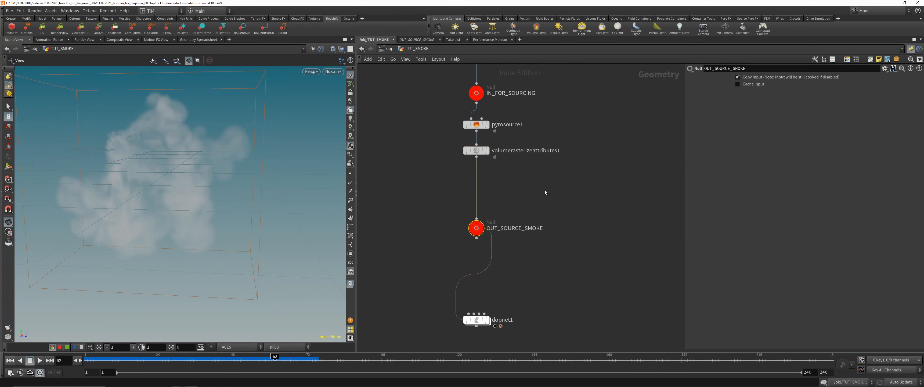
left_click(487, 150)
left_click(750, 130)
type("0")
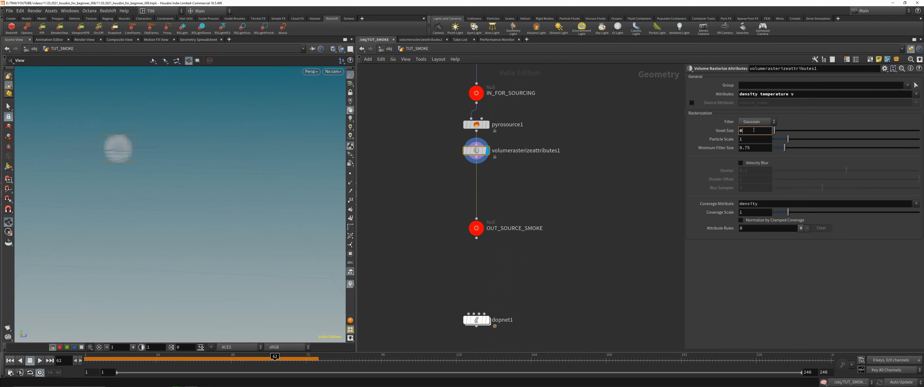
type(".01")
key("Return")
Display the pyrosource1 node and set its Particle Separation to 0.01
left_click_drag(427, 136, 518, 120)
left_click(487, 124)
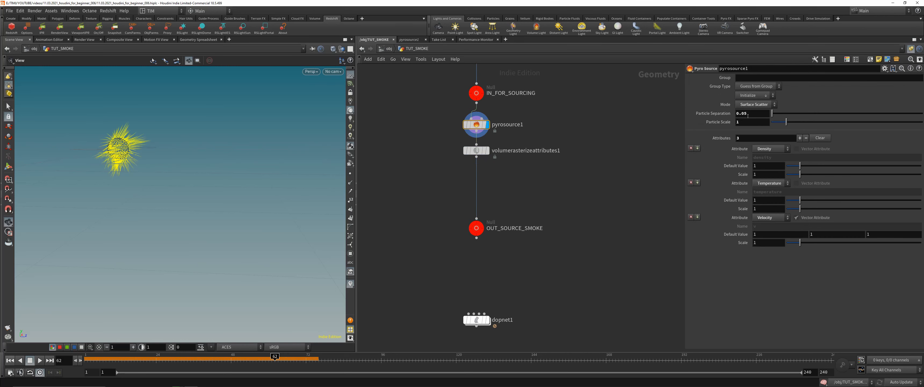
left_click(752, 114)
type("0.01")
key("Return")
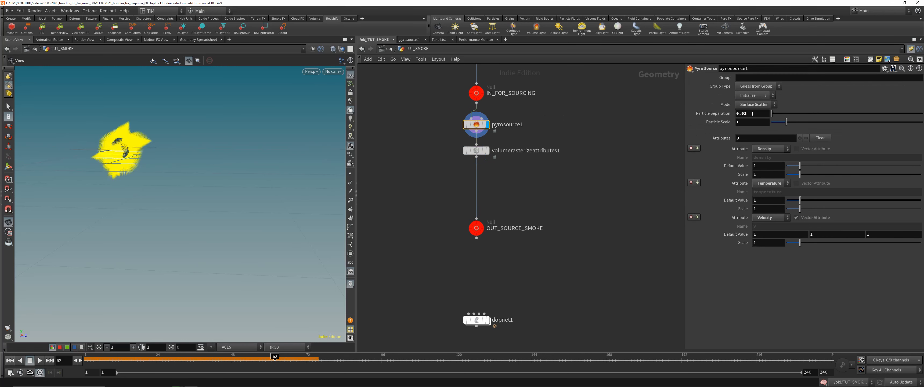
Rewind to the first frame and set the Division Size of the smoke_01 object inside dopnet1 to 0.01
key("ctrl+Up")
left_click_drag(416, 298, 485, 325)
left_click(486, 320)
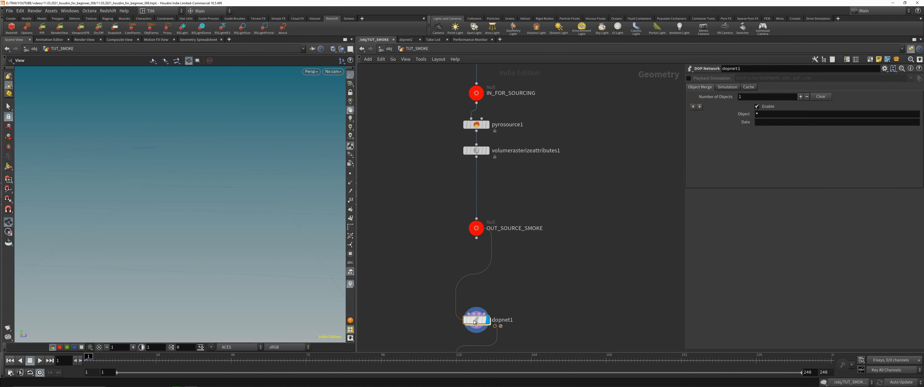
double_click(476, 320)
left_click_drag(415, 131, 435, 155)
left_click_drag(394, 183, 417, 207)
double_click(753, 106)
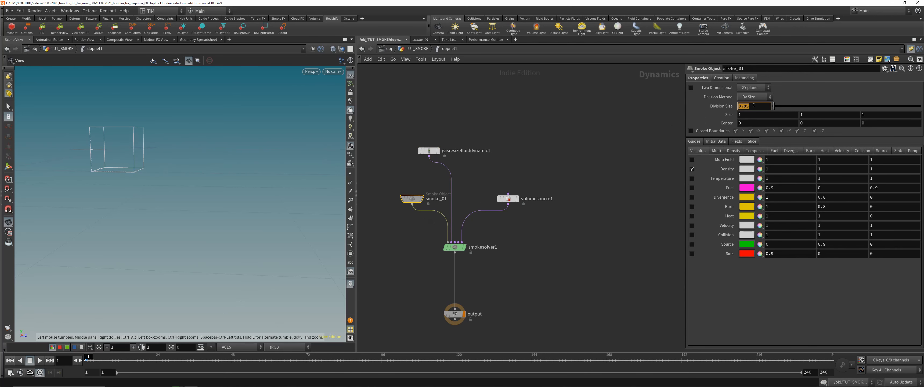
type("0.01")
key("Return")
Return to the TUT_SMOKE network, display dopimportfield1 and play the simulation from frame 1 to about frame 37
left_click(416, 48)
left_click_drag(423, 248, 465, 273)
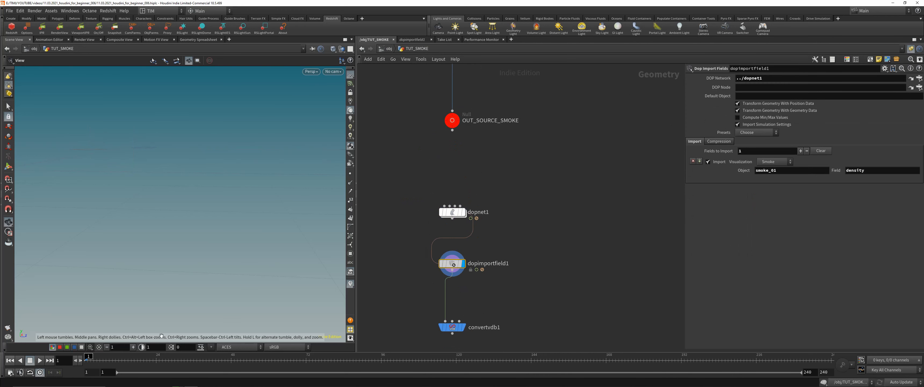
key("Up")
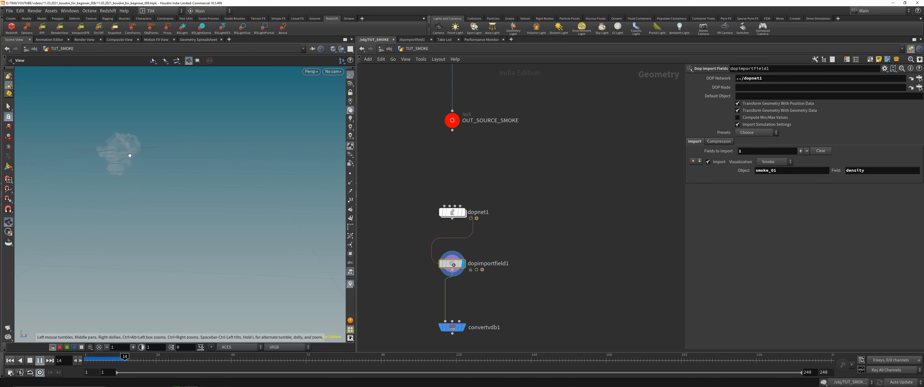
key("g")
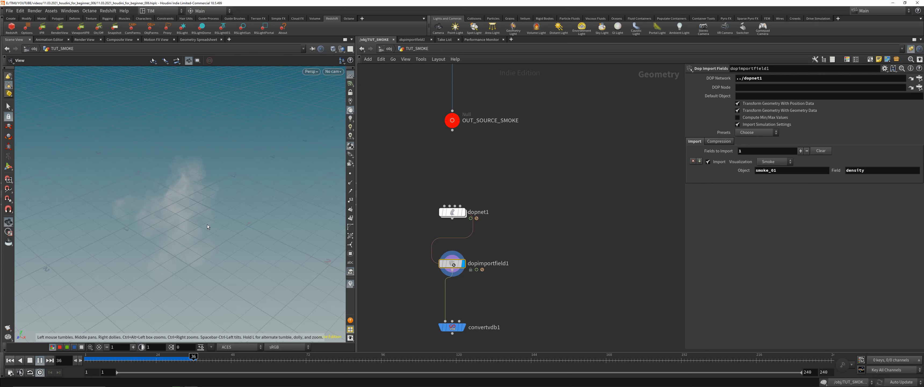
left_click(85, 357)
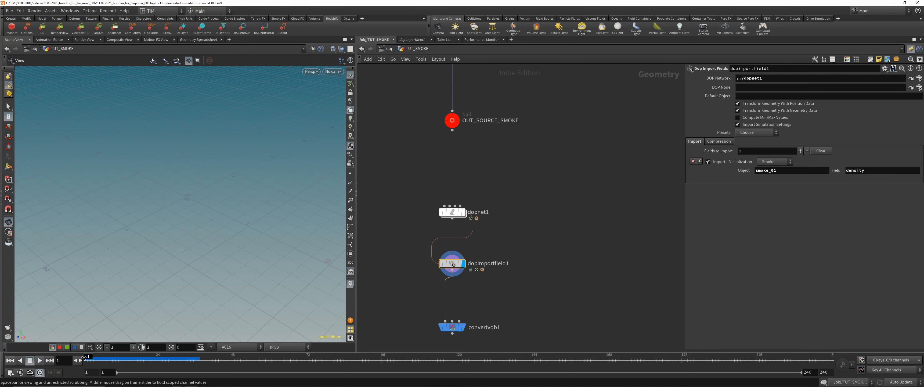
left_click_drag(83, 357, 197, 357)
Add a Volume Visualization node fed by dopimportfield1, place it beside convertvdb1 and display it
middle_click_drag(435, 268, 488, 143)
middle_click_drag(476, 173, 457, 211)
scroll(458, 211, "up", 1)
scroll(457, 211, "down", 1)
middle_click_drag(448, 188, 463, 205)
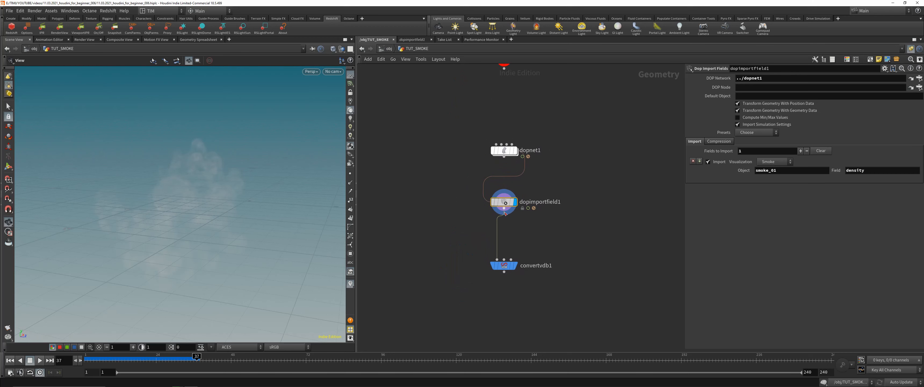
key("Tab")
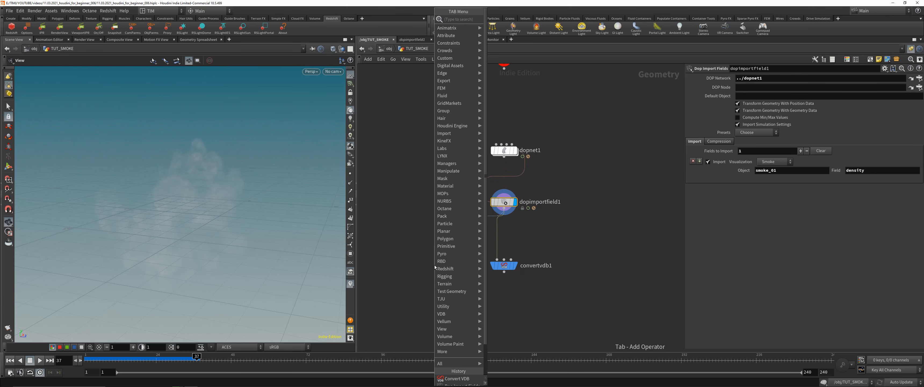
type("vis")
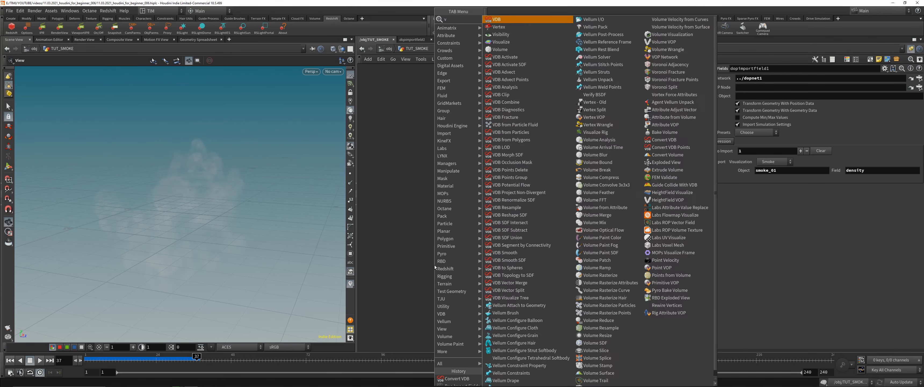
left_click(516, 35)
left_click(446, 266)
left_click_drag(435, 266, 404, 265)
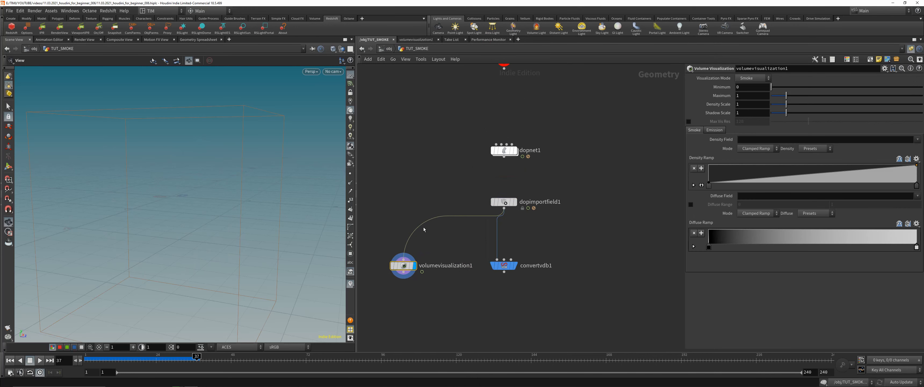
Set the volume visualization's Density Field to density and its Density Scale to 10
left_click(917, 139)
left_click(913, 145)
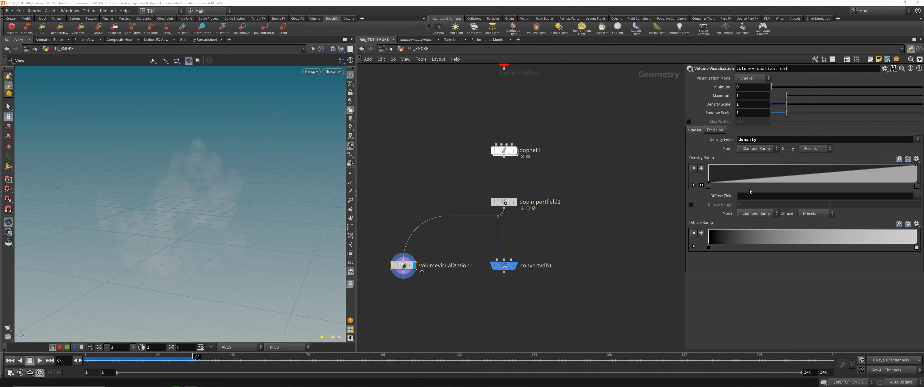
left_click_drag(785, 104, 922, 94)
scroll(254, 211, "up", 5)
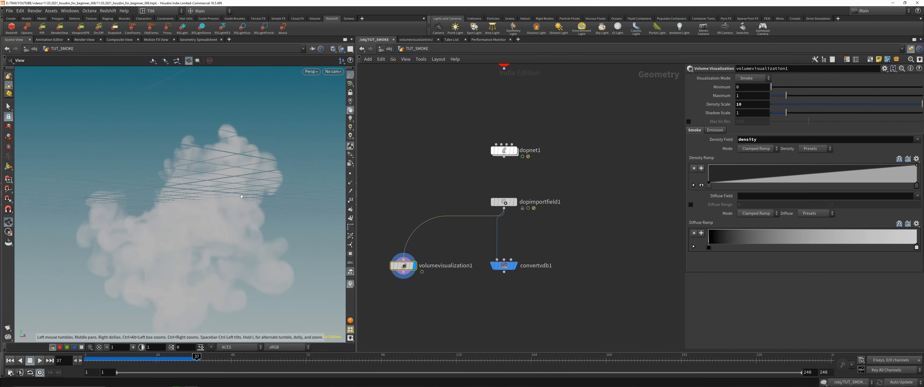
left_click_drag(254, 210, 207, 197)
Check the visualized smoke volume, save the scene and move the timeline to frame 35
middle_click(408, 265)
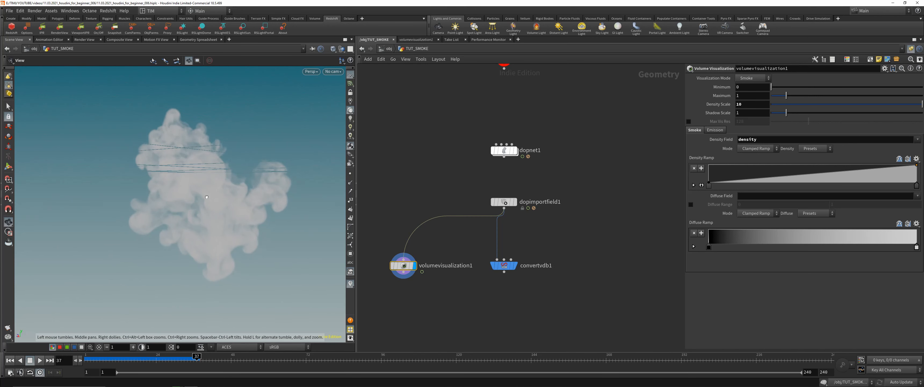
left_click_drag(285, 192, 227, 180)
key("ctrl+s")
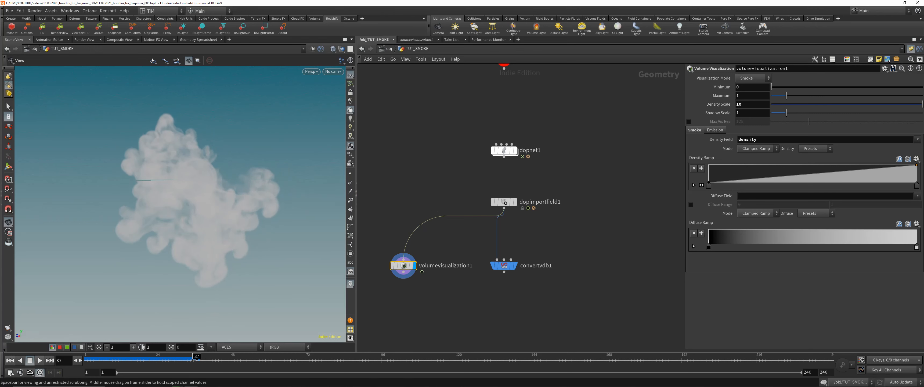
left_click_drag(194, 358, 191, 358)
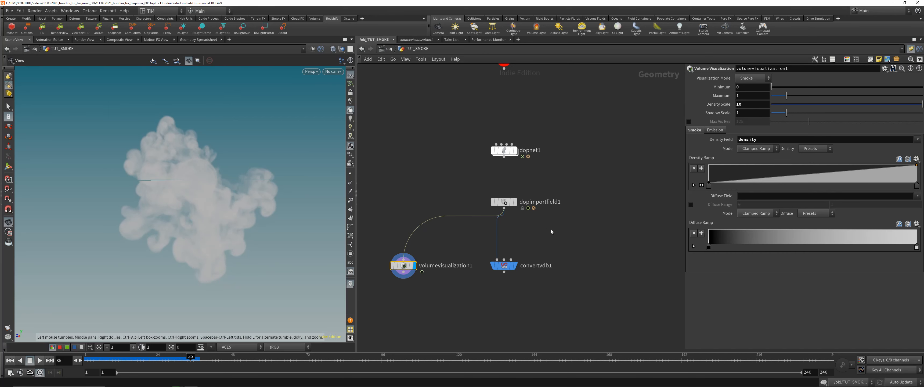
Add a Time Shift node fed by dopimportfield1, place it beside convertvdb1 and display it
middle_click_drag(504, 210, 458, 190)
left_click(458, 187)
key("Tab")
type("tim")
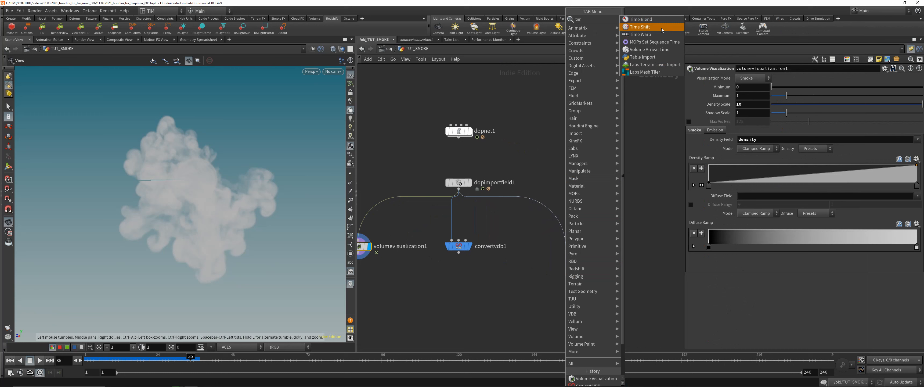
left_click(662, 27)
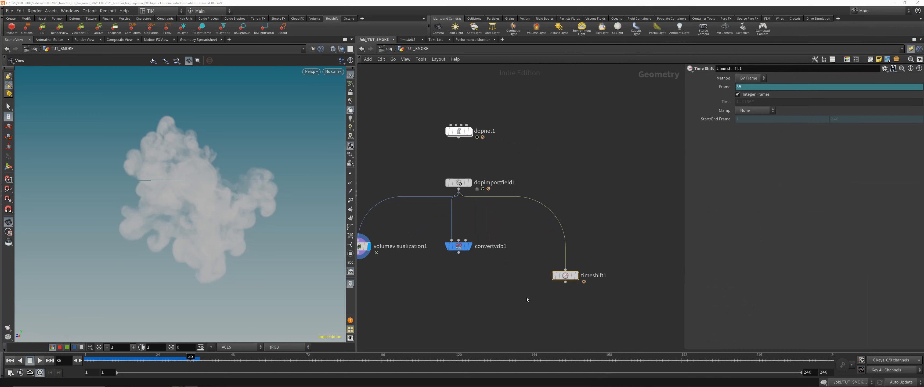
left_click(562, 262)
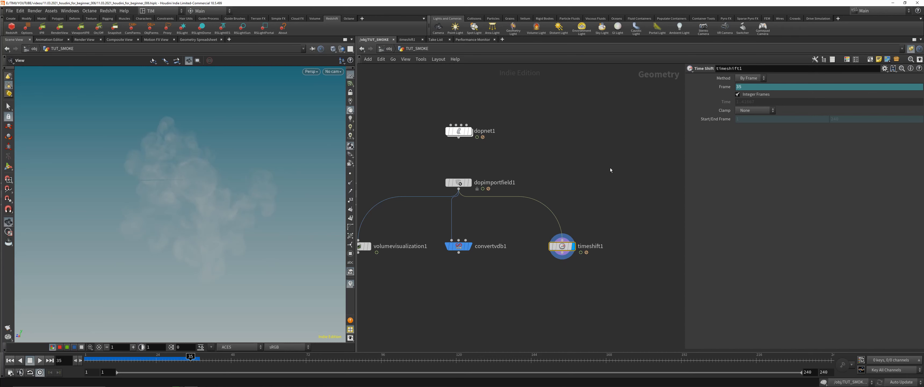
Remove the channel from the time shift's Frame parameter so it holds the fixed value 35
right_click(736, 86)
left_click(752, 179)
left_click_drag(258, 361, 490, 330)
left_click_drag(23, 386, 190, 362)
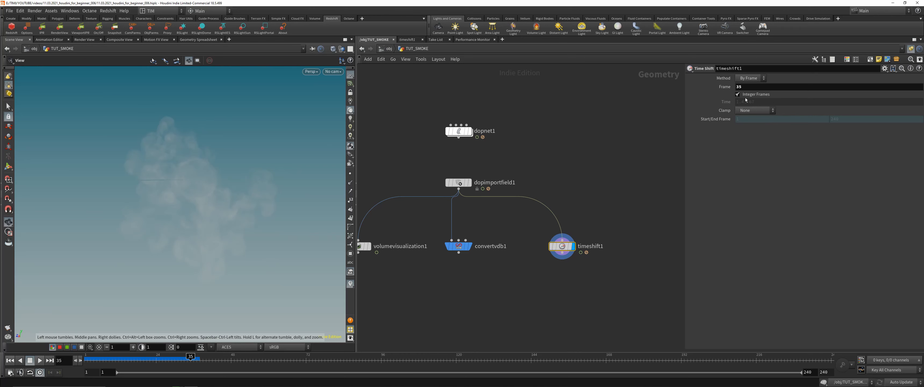
Display dopimportfield1 and save the scene
left_click_drag(497, 191, 514, 193)
key("r")
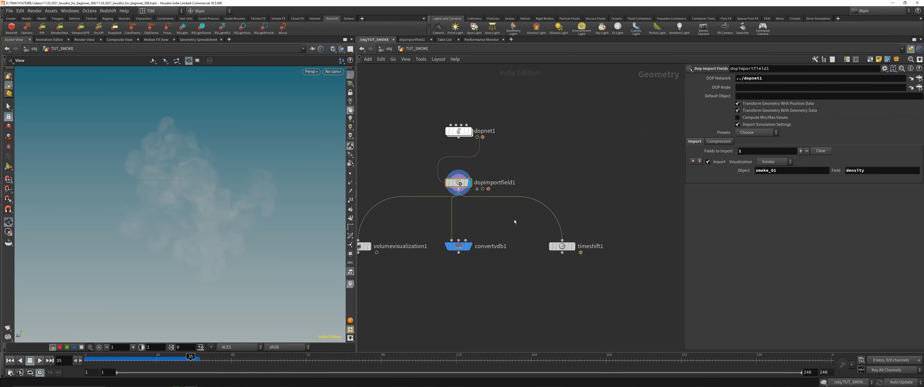
middle_click_drag(515, 229, 503, 215)
key("ctrl+s")
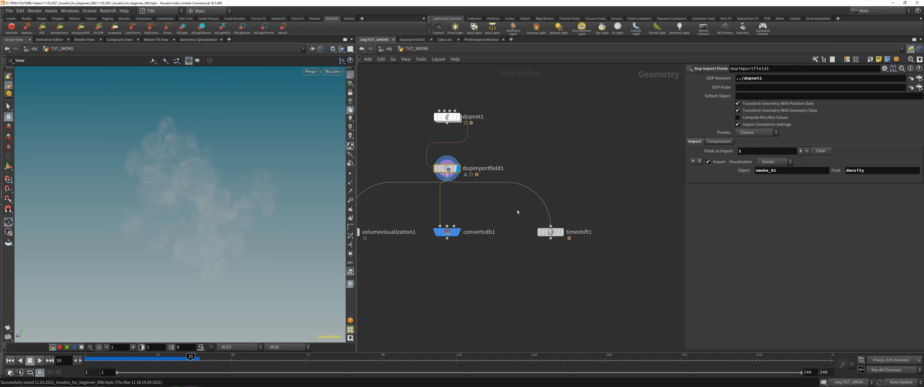
Display timeshift1 and append a Null node below it
left_click(550, 231)
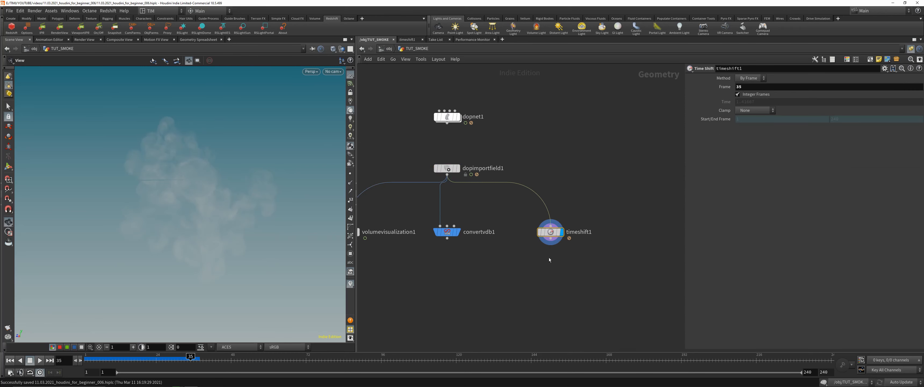
middle_click_drag(566, 252, 536, 230)
key("Tab")
type("nu")
key("Return")
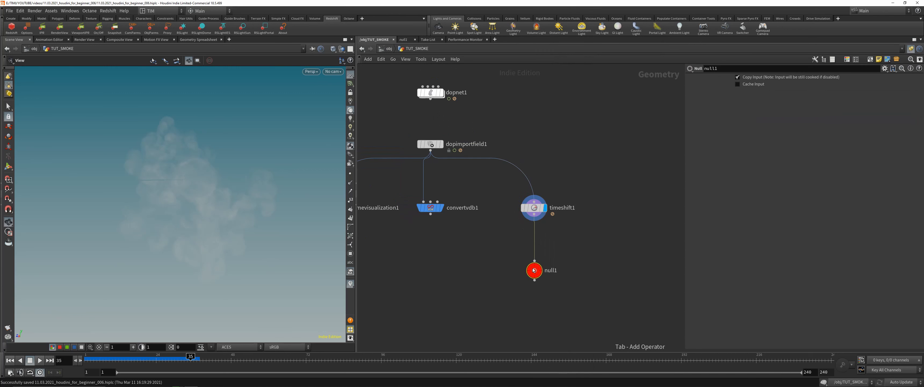
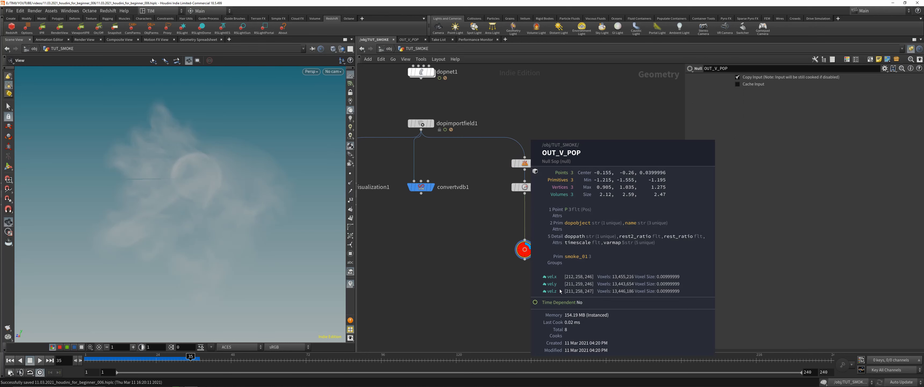
Insert a VDB Vector Merge node between timeshift1 and OUT_V_POP and check the info of both the merge and the null
key("Tab")
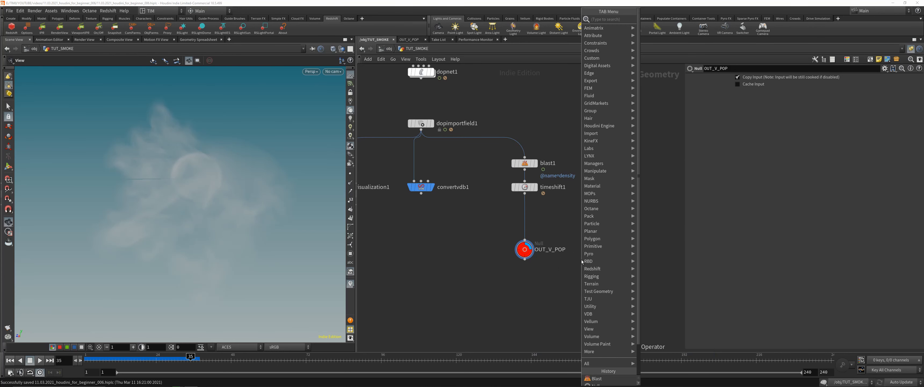
type("v")
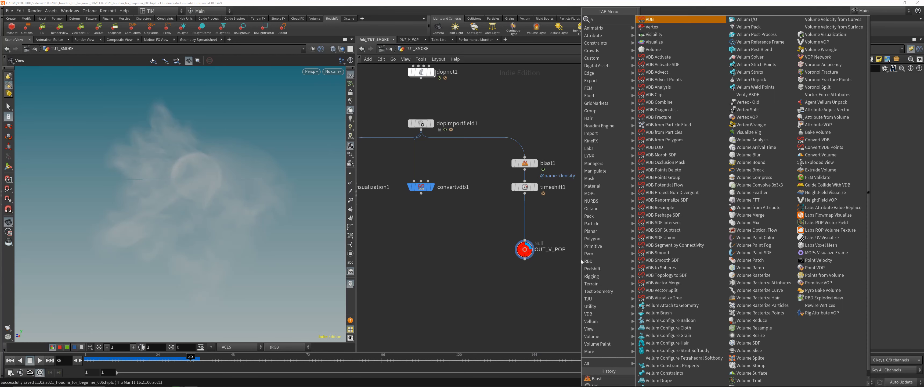
type("v")
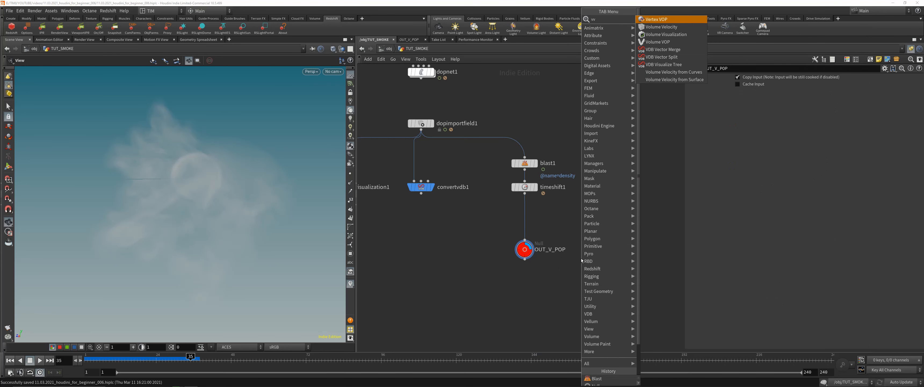
left_click(668, 50)
left_click(526, 215)
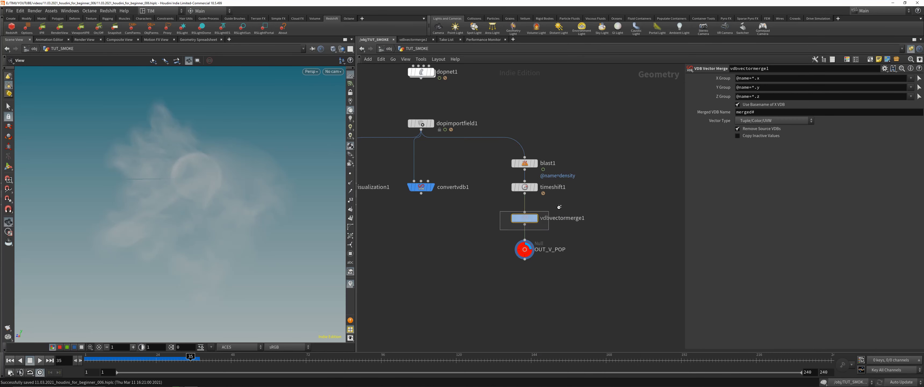
middle_click(524, 223)
left_click(522, 249)
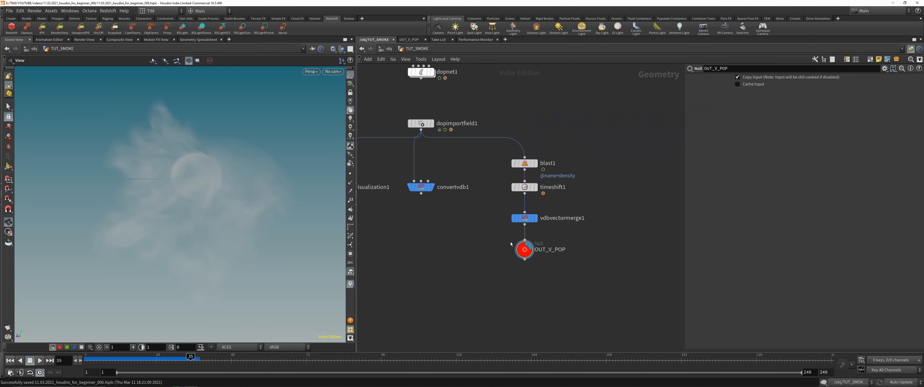
middle_click(519, 250)
left_click(525, 218)
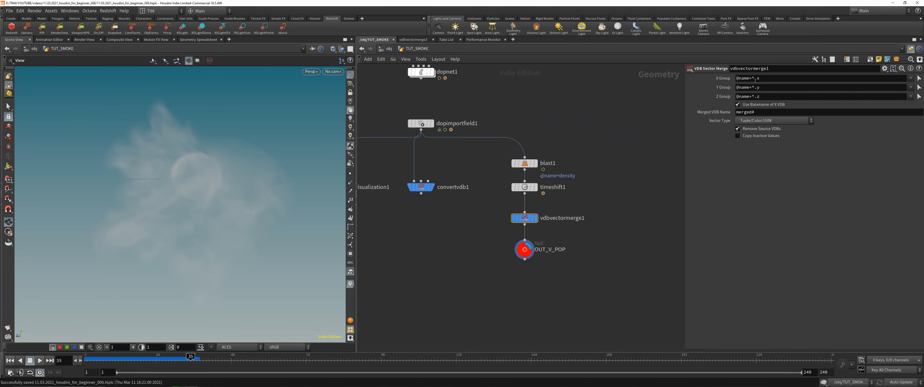
Set the Merged VDB Name of vdbvectormerge1 to vel, display the node and check its info
left_click(757, 112)
type("ve")
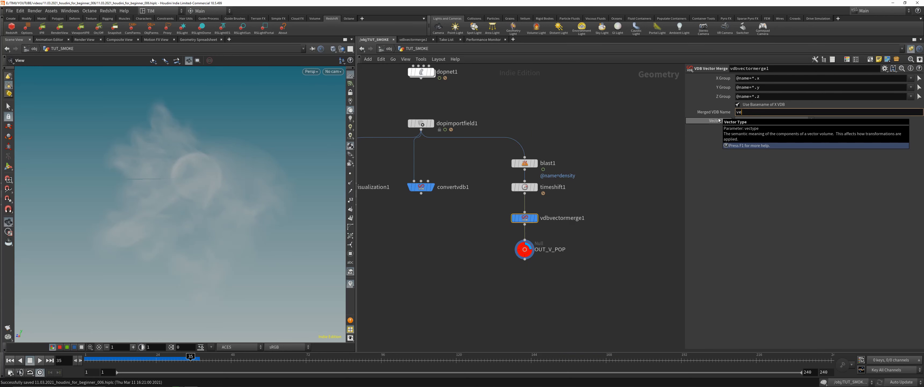
type("l")
key("Return")
middle_click(534, 221)
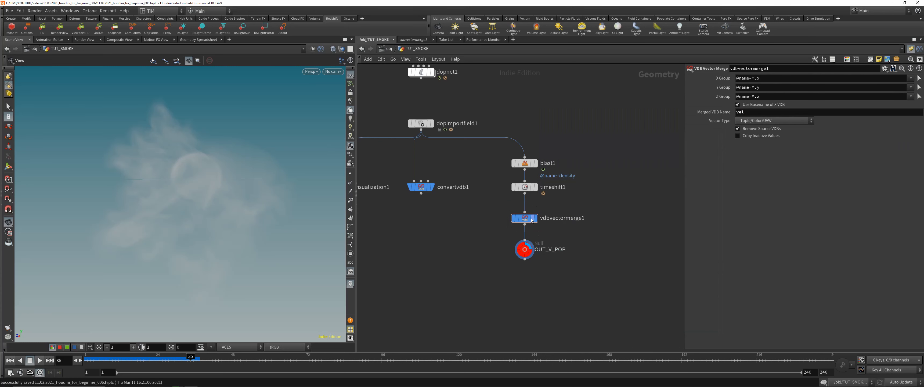
left_click(524, 187)
left_click(535, 187)
left_click(534, 218)
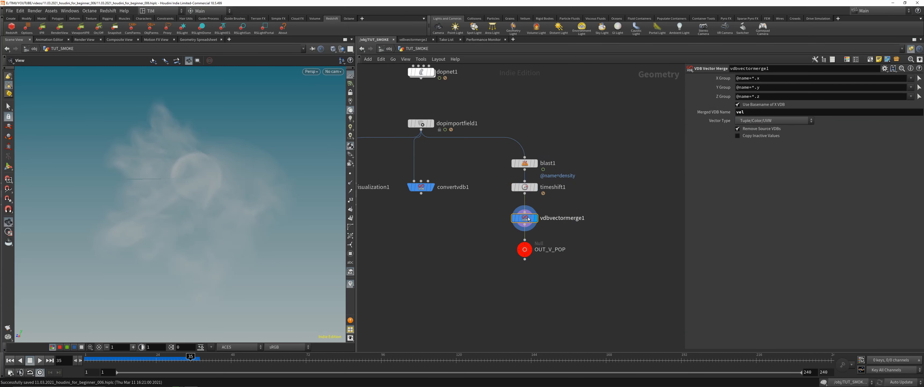
middle_click(533, 220)
Move vdbvectormerge1 and OUT_V_POP further below timeshift1 and delete vdbvectormerge1
left_click_drag(478, 286, 523, 257)
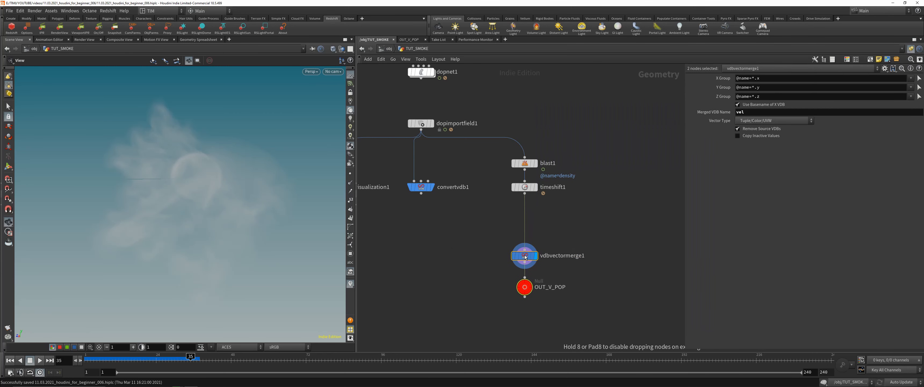
left_click_drag(472, 271, 617, 221)
key("Delete")
Duplicate convertvdb1, cut the copy's input wire, insert it between timeshift1 and OUT_V_POP, and display it
middle_click_drag(538, 212, 570, 209)
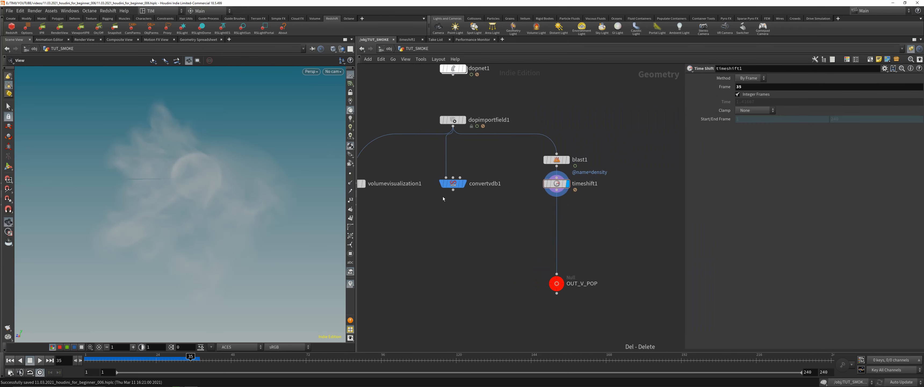
left_click_drag(446, 186, 489, 230, "alt")
key("y")
left_click_drag(508, 204, 475, 206)
left_click_drag(497, 228, 557, 231)
left_click(568, 231)
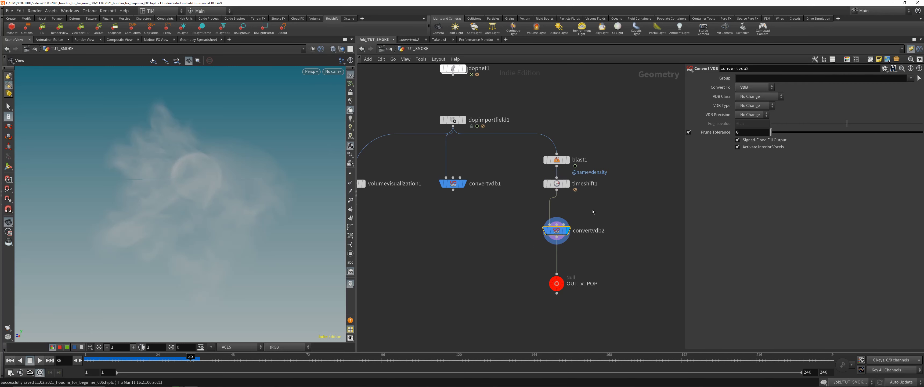
middle_click_drag(584, 258, 562, 226)
middle_click(537, 202)
Insert a VDB Vector Merge node between convertvdb2 and OUT_V_POP and check the info of the merge and the null
key("Tab")
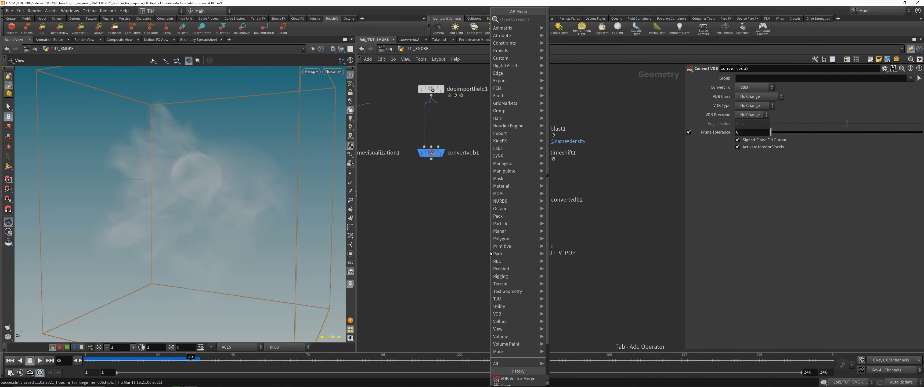
type("v")
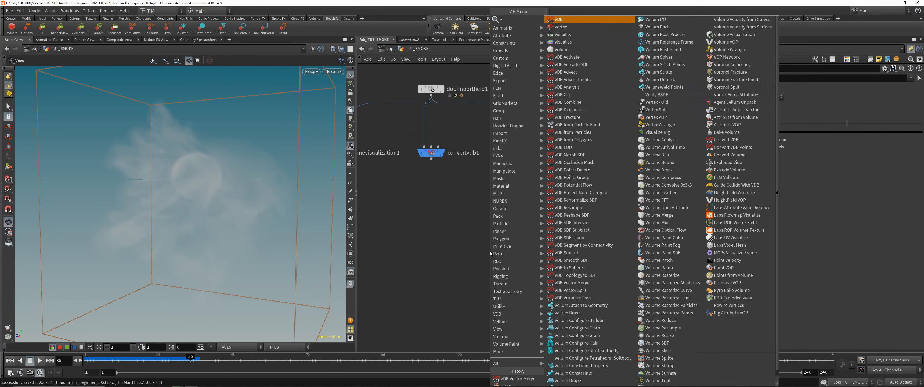
type("dv")
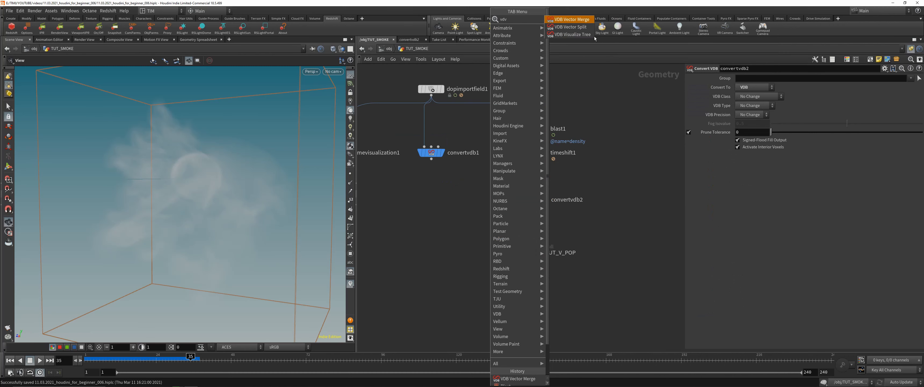
left_click(572, 20)
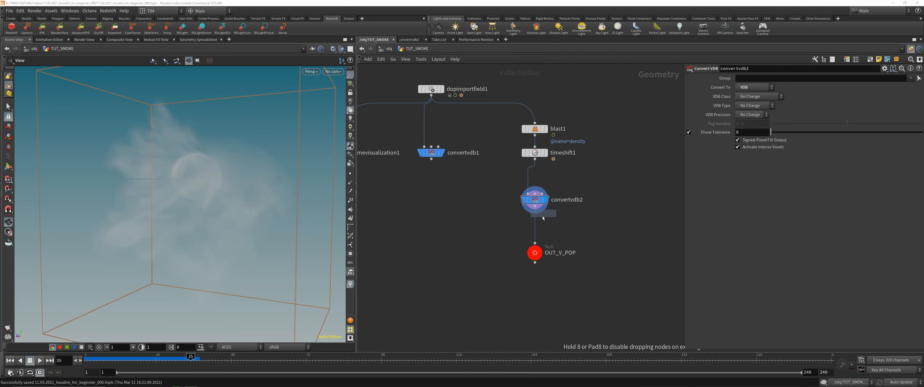
left_click(538, 227)
middle_click(538, 226)
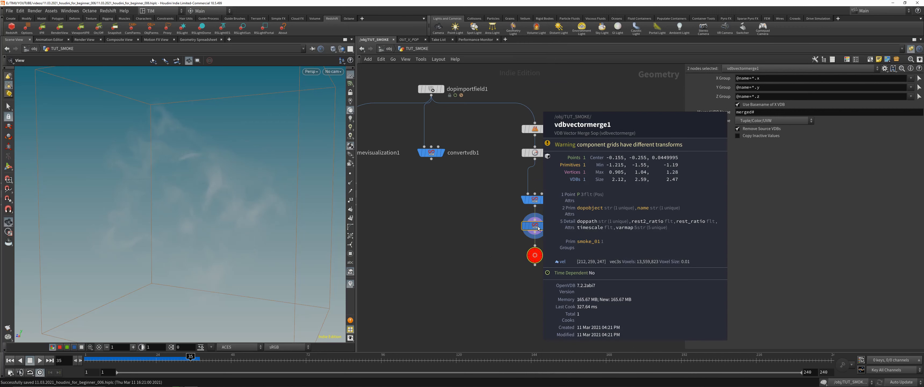
left_click(535, 255)
middle_click(535, 255)
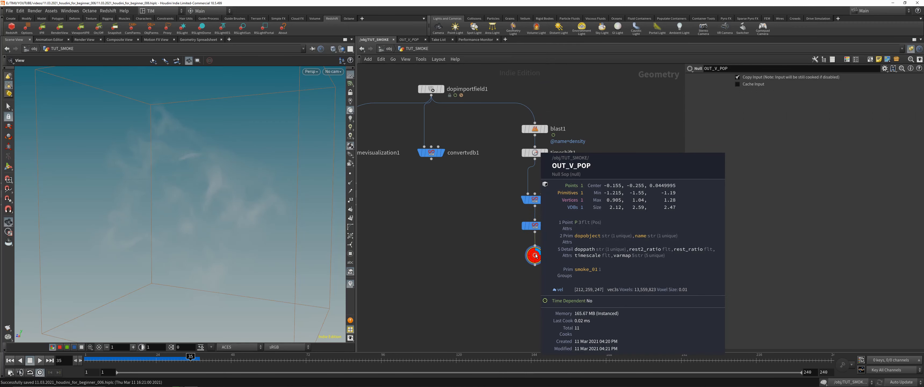
Delete the VDB Vector Merge node between convertvdb2 and OUT_V_POP
left_click_drag(219, 168, 194, 196)
left_click(535, 225)
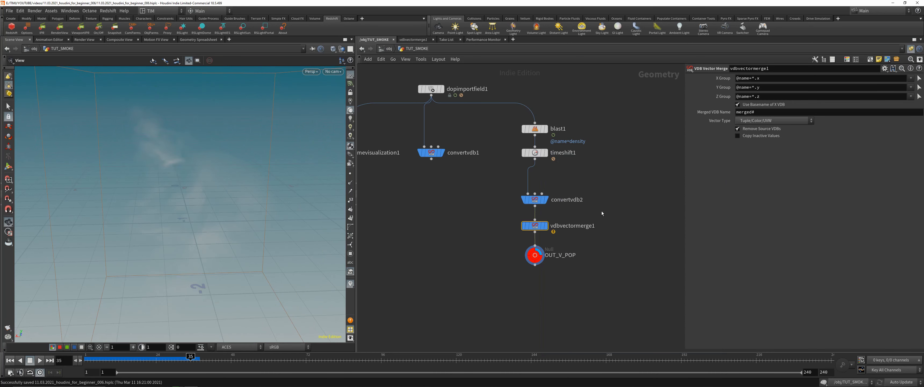
key("Delete")
Display convertvdb2 and move OUT_V_POP further below it
middle_click_drag(485, 245, 457, 222)
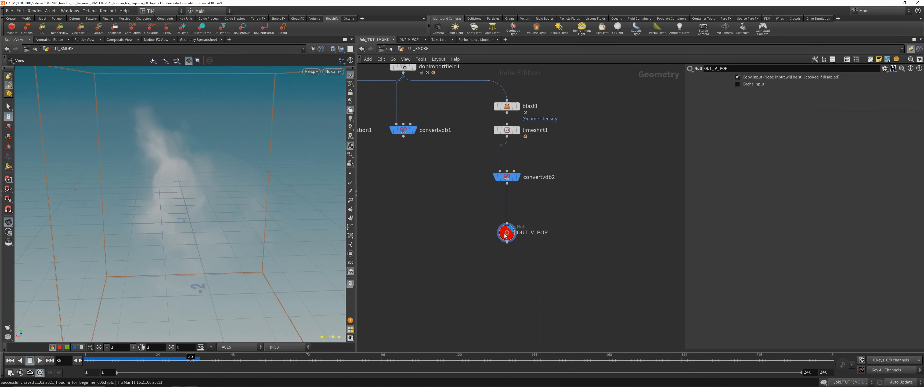
left_click_drag(470, 200, 521, 175)
key("r")
middle_click_drag(559, 182, 500, 188)
left_click_drag(447, 238, 447, 256)
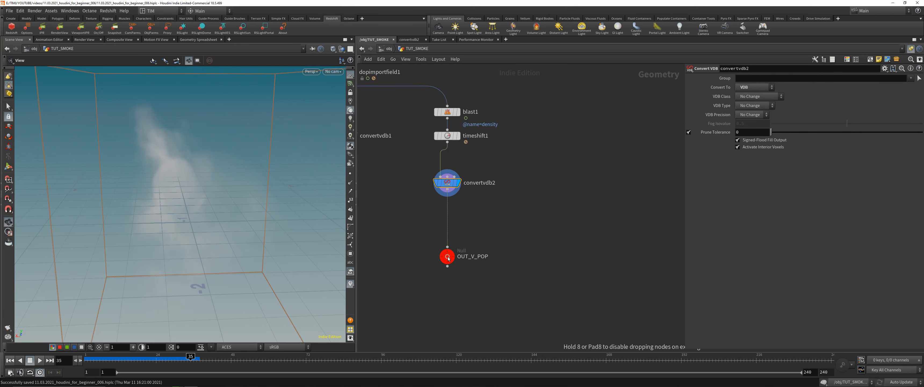
Branch a Scatter node off convertvdb2 and display the scattered points
key("Tab")
type("pop")
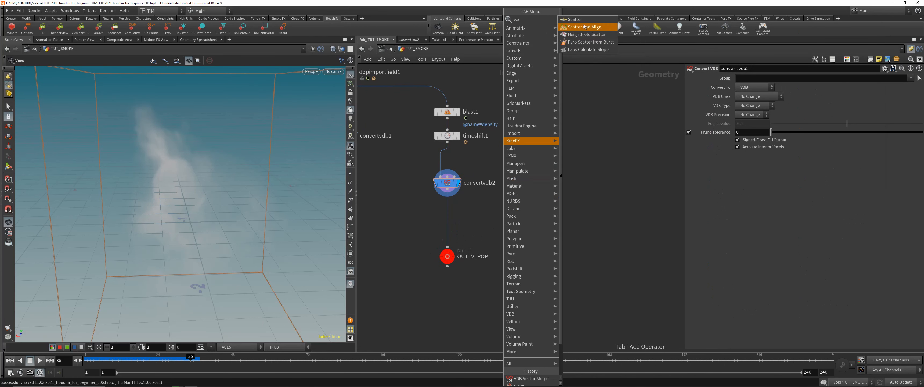
key("Return")
left_click(504, 224)
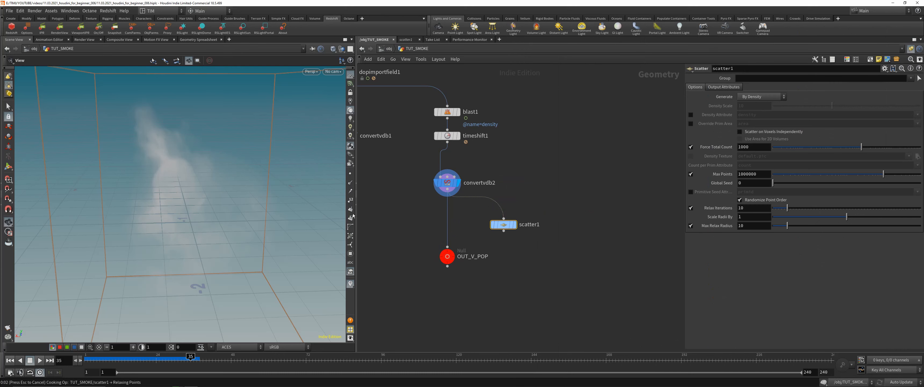
key("r")
mouse_move(223, 199)
left_mouse_down()
mouse_move(200, 186)
mouse_move(172, 195)
mouse_move(216, 200)
left_mouse_up()
left_click_drag(504, 226, 510, 222)
Append a Volume Trail node to scatter1, connect convertvdb2 as its velocity volumes, and display it
key("Tab")
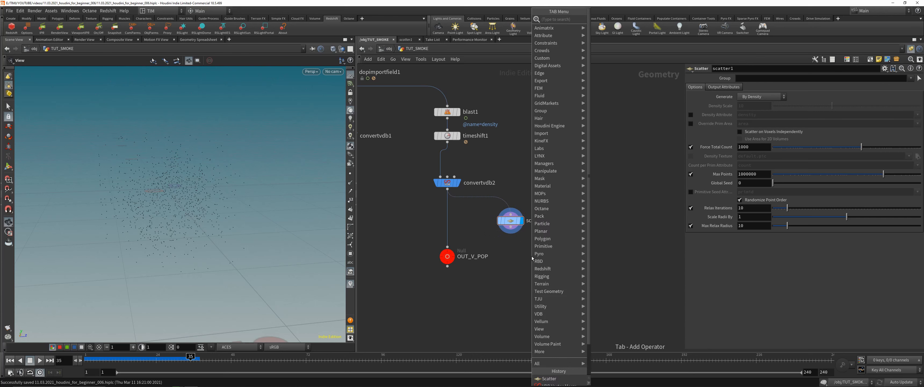
type("null")
left_click(598, 19)
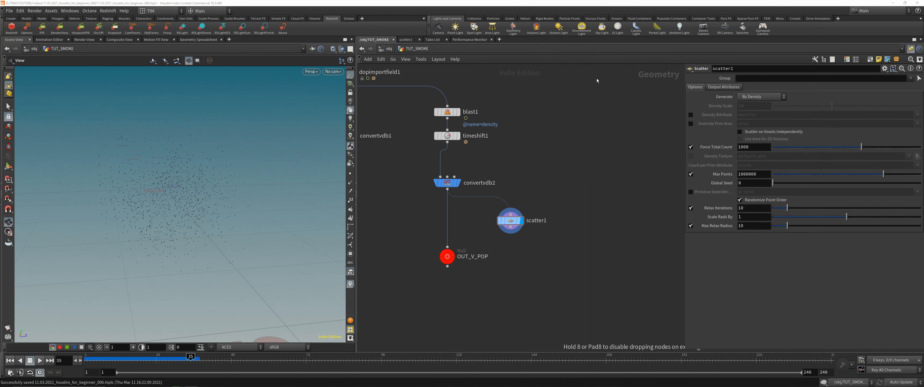
left_click(551, 256)
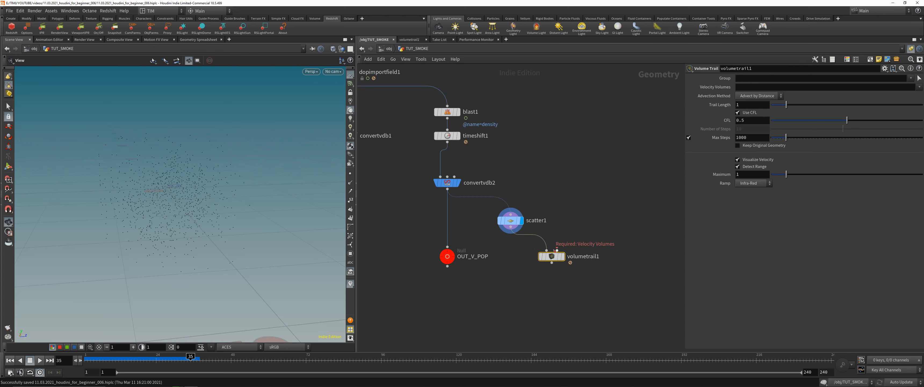
left_click_drag(557, 249, 449, 188)
left_click(561, 256)
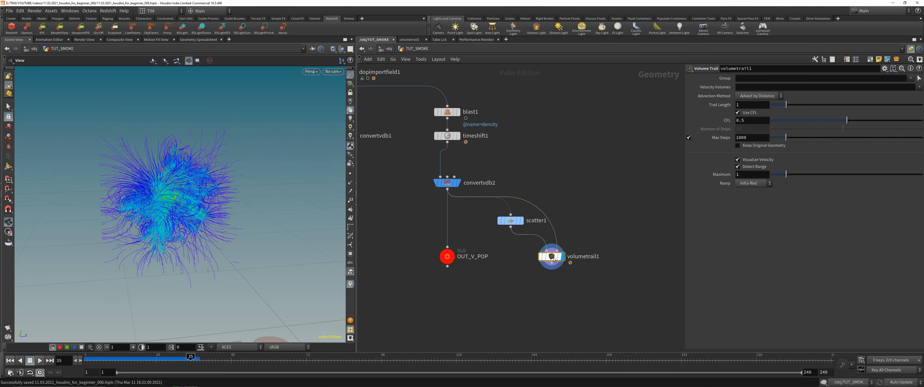
Set scatter1's Force Total Count to 5000
left_click(510, 220)
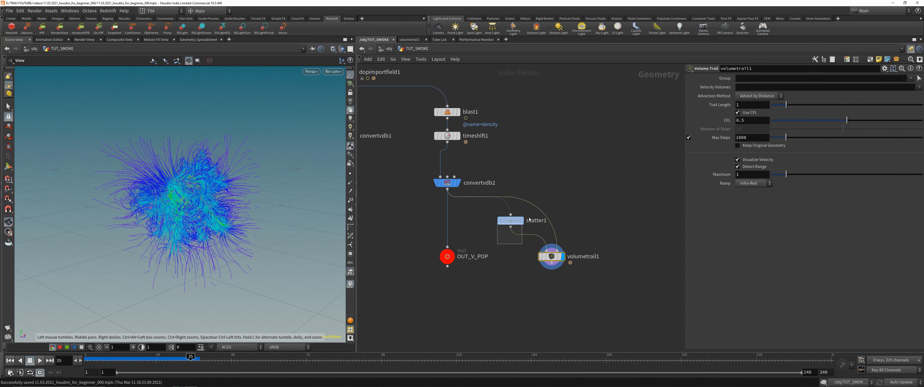
double_click(748, 147)
type("5000")
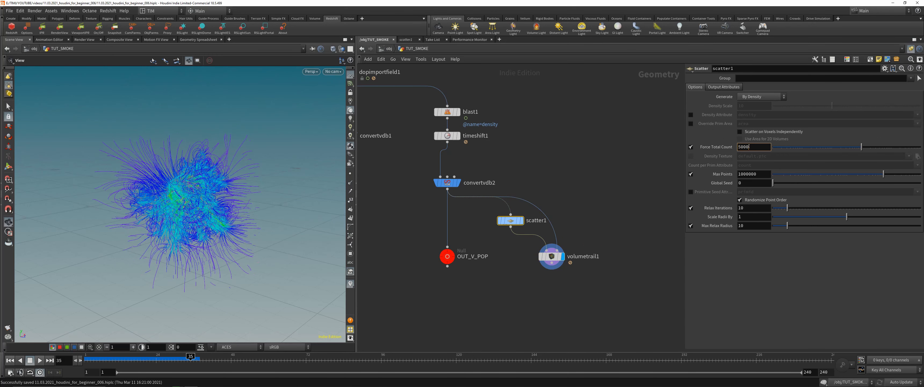
key("Return")
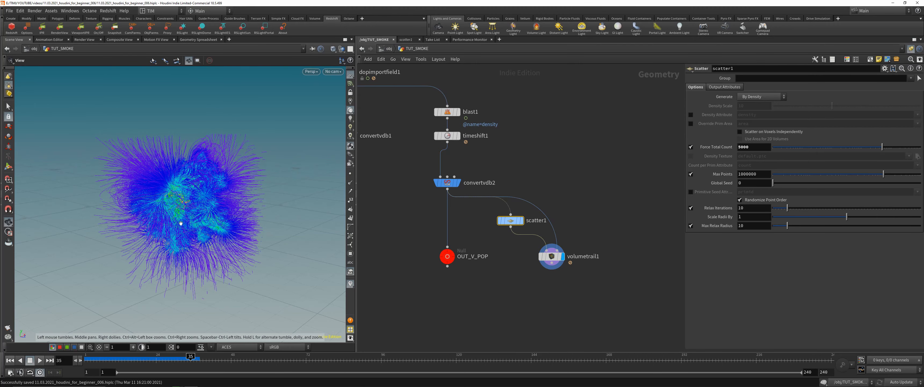
Examine the swirls of the velocity trails up close and from several sides
scroll(181, 223, "up", 5)
left_click_drag(178, 228, 184, 203)
scroll(127, 112, "up", 5)
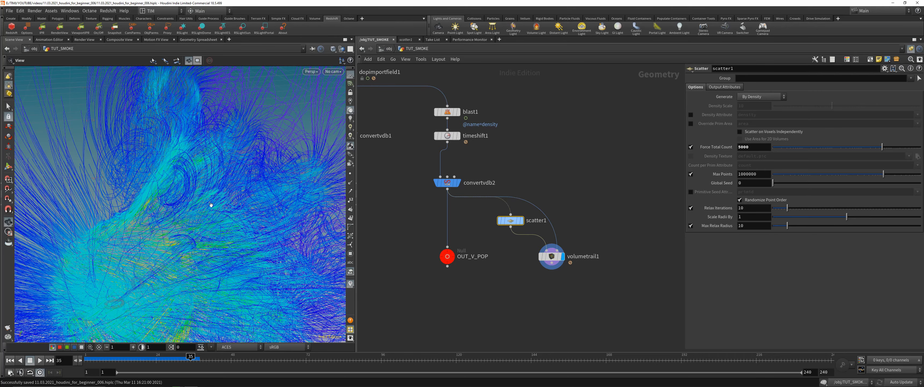
left_click_drag(233, 148, 181, 179)
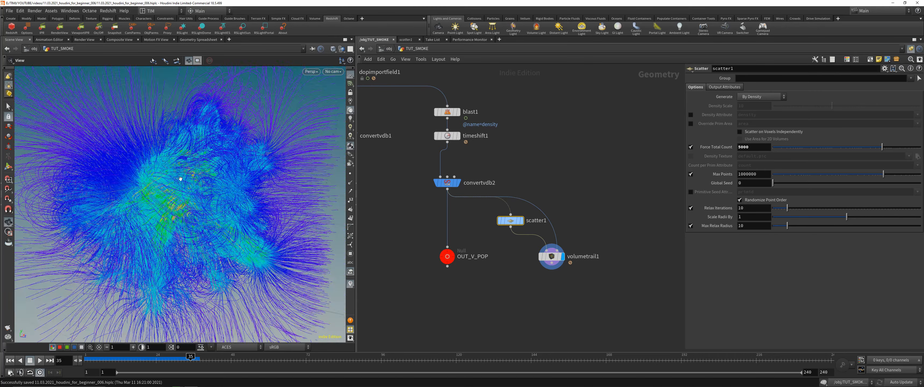
mouse_move(238, 178)
left_mouse_down()
mouse_move(160, 185)
mouse_move(205, 190)
mouse_move(229, 179)
left_mouse_up()
middle_click_drag(400, 135, 448, 218)
scroll(450, 222, "down", 3)
left_click_drag(194, 182, 201, 202)
scroll(236, 164, "up", 5)
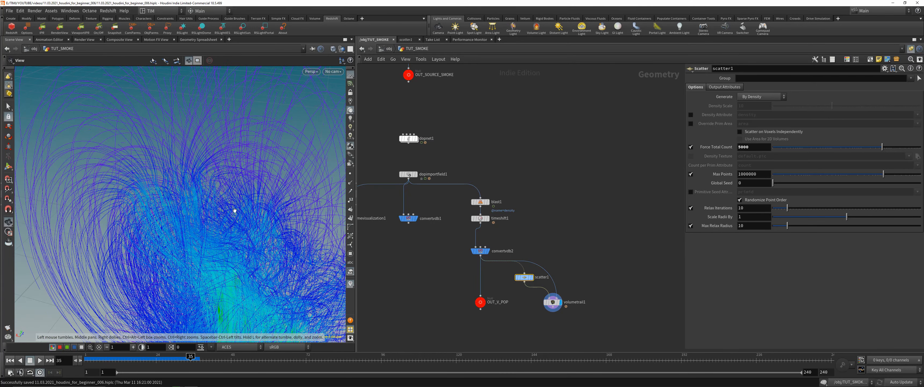
left_click_drag(234, 210, 278, 227)
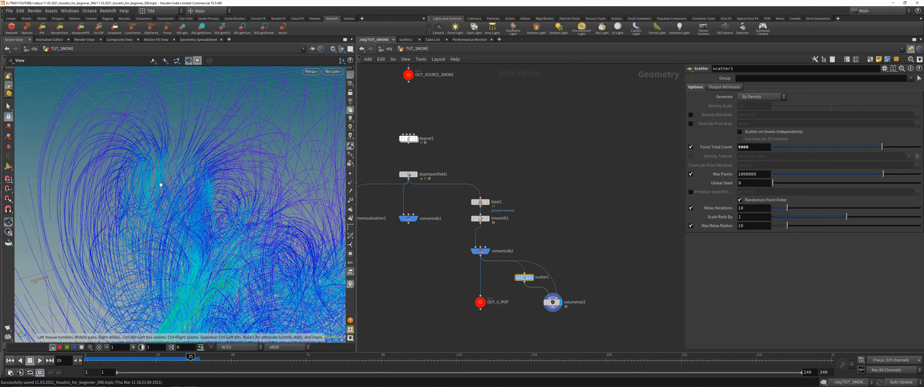
Set volumetrail1's Trail Length to 5
middle_click_drag(537, 336, 542, 277)
scroll(542, 276, "up", 2)
left_click(564, 229)
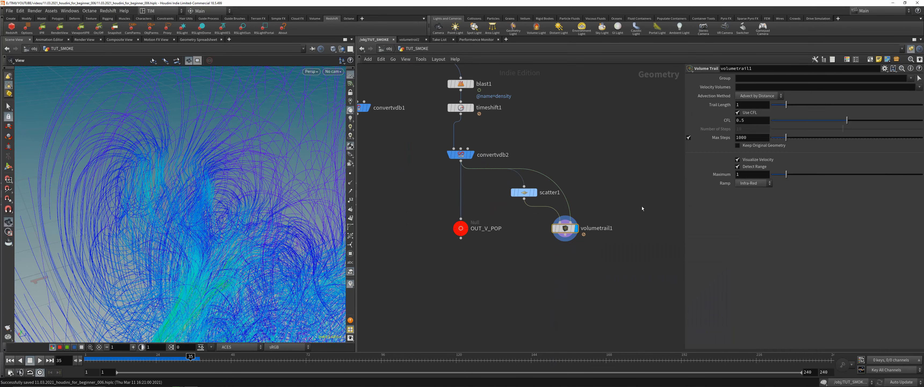
left_click(749, 105)
type("5")
key("Return")
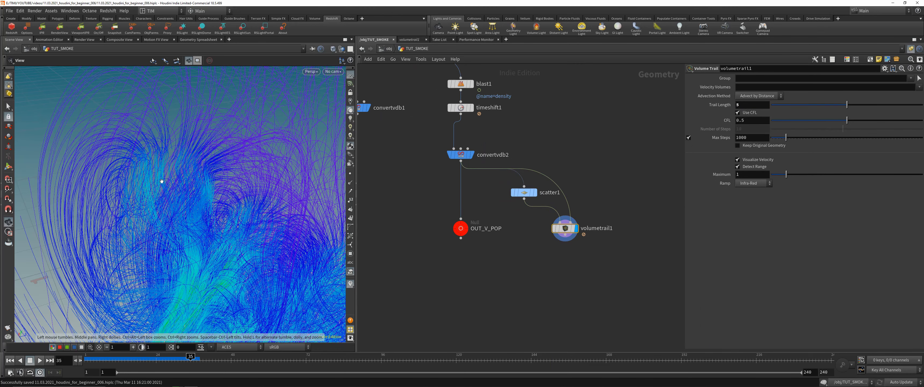
Inspect the lengthened velocity trails from different angles and distances, and check volumetrail1's info
left_click_drag(162, 179, 190, 160, "alt")
scroll(189, 157, "up", 5)
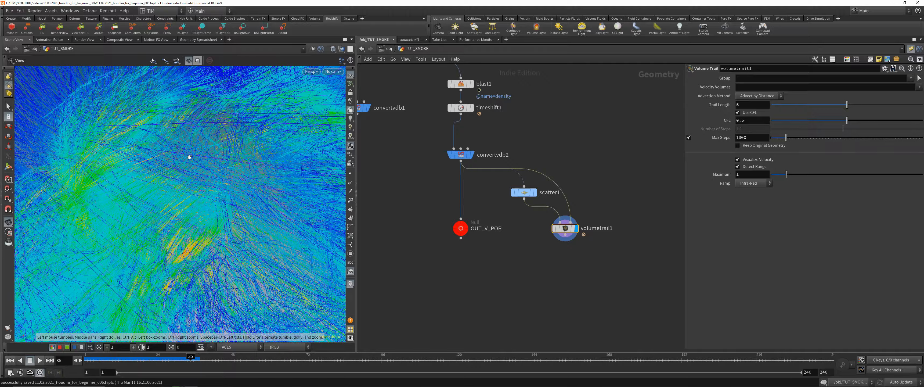
middle_click(558, 232)
left_click_drag(193, 159, 179, 181)
middle_click_drag(179, 181, 172, 181)
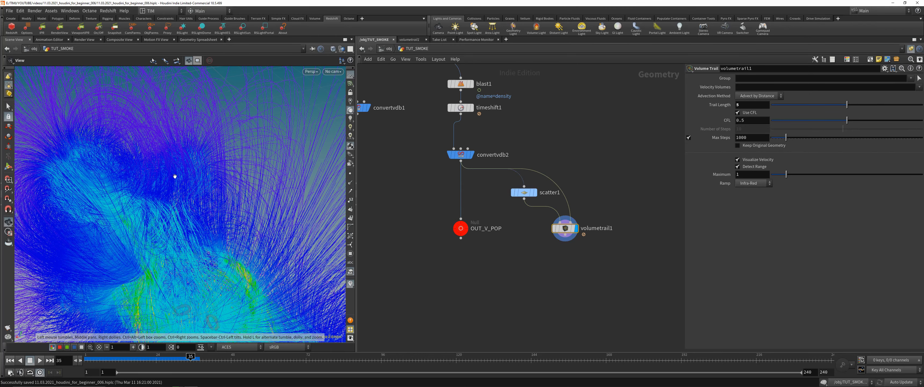
left_click_drag(119, 209, 77, 200)
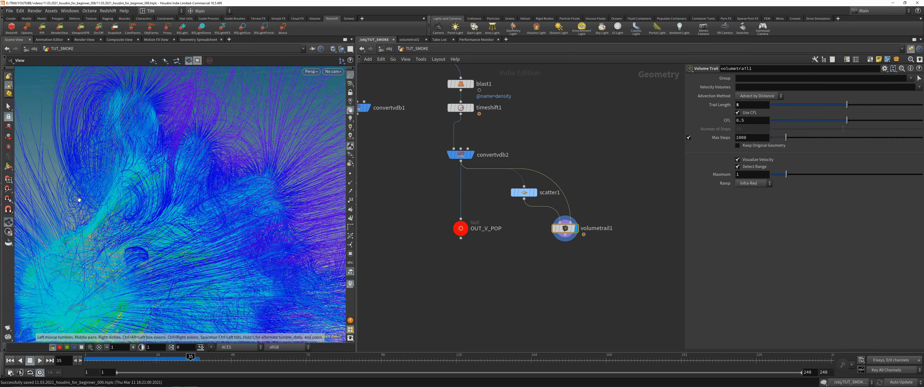
right_click_drag(77, 200, 120, 219)
left_click_drag(120, 219, 222, 220)
right_click_drag(222, 220, 192, 152)
left_click_drag(191, 152, 168, 241)
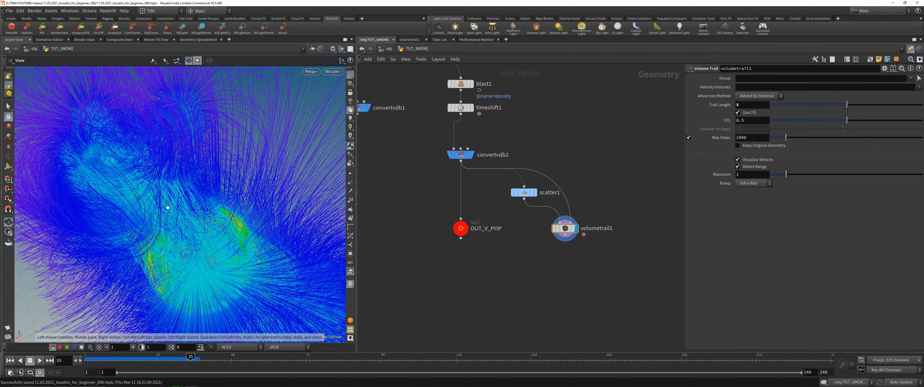
left_click_drag(168, 207, 165, 174)
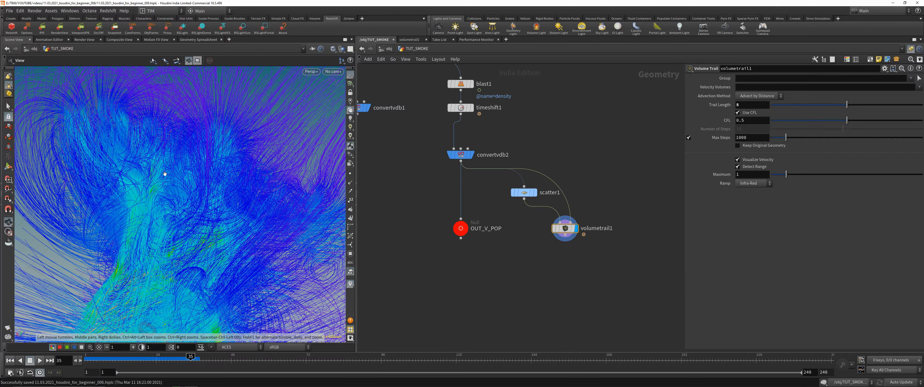
Display the OUT_V_POP null, save the scene and check the node's info
middle_click_drag(529, 255, 544, 217)
left_click(481, 186)
scroll(511, 221, "down", 2)
middle_click_drag(516, 241, 490, 234)
key("ctrl+s")
right_click_drag(173, 200, 200, 212)
left_click_drag(200, 212, 187, 242)
middle_click(475, 199)
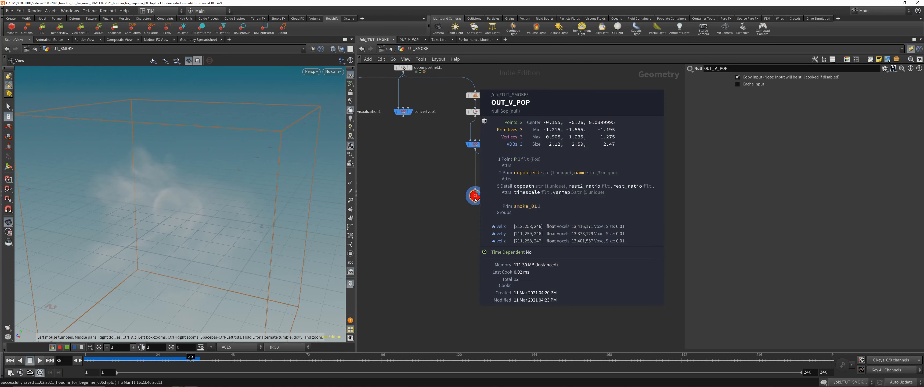
scroll(450, 150, "up", 2)
middle_click_drag(451, 149, 428, 167)
scroll(429, 167, "down", 1)
key("Tab")
middle_click_drag(438, 257, 474, 244)
type("ve")
key("Escape")
scroll(474, 249, "up", 1)
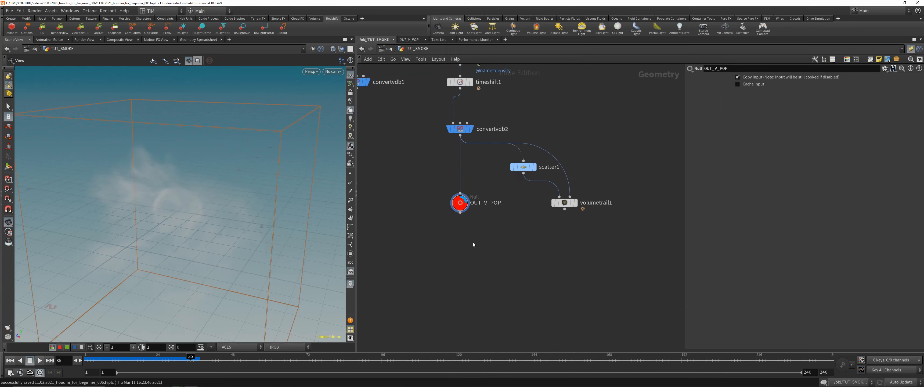
Add a POP Network node below OUT_V_POP
key("Tab")
type("pop")
key("Return")
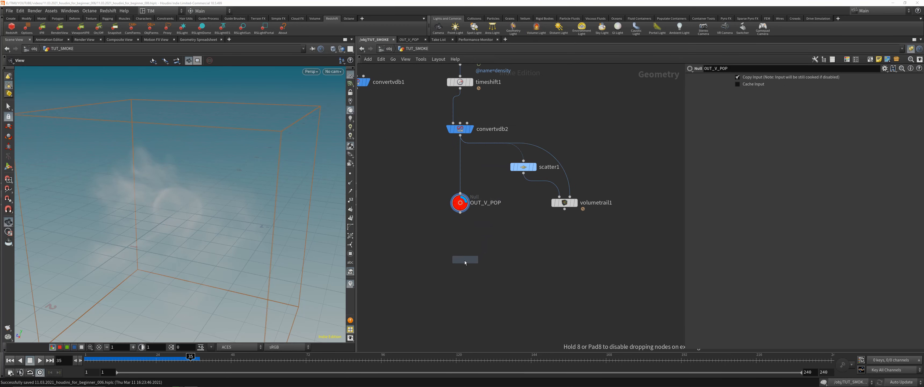
left_click(460, 268)
Add a polygon sphere with Uniform Scale 0.25 and Frequency 20 and feed it into popnet's first input
key("Tab")
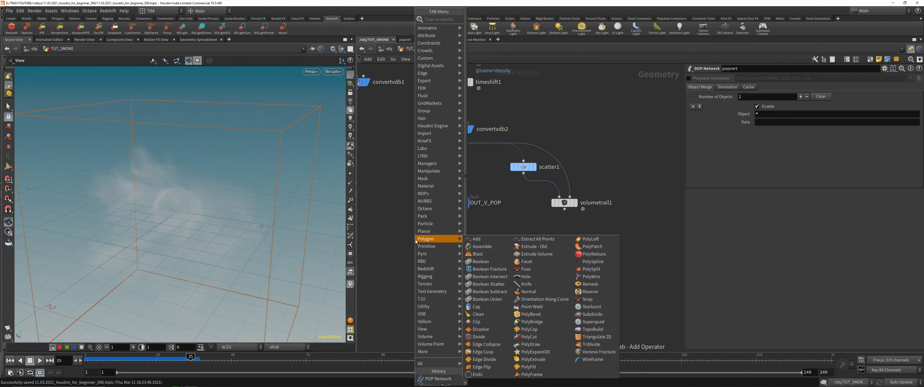
type("s")
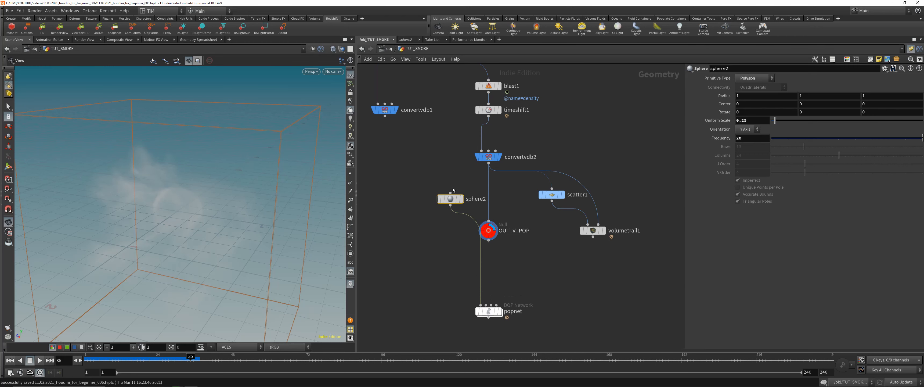
left_click_drag(450, 198, 433, 229)
Display popnet and return the playhead to frame 1
left_click(487, 311)
key("r")
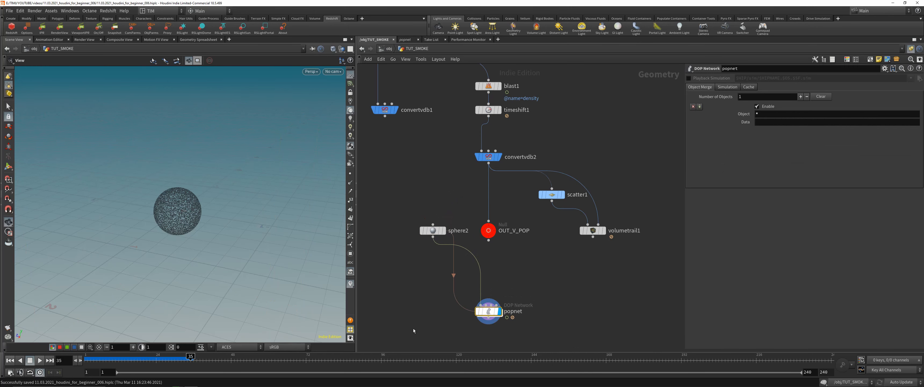
left_click_drag(108, 359, 86, 358)
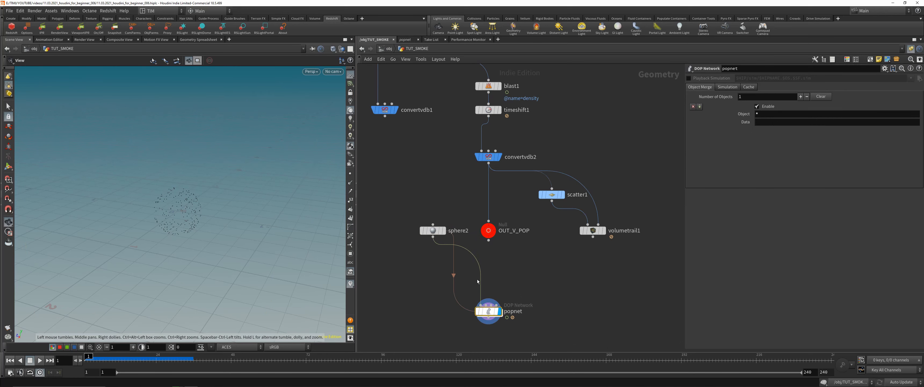
Open popnet and spread out its nodes, leaving room between source_first_input and the wire_pops_into_here merge
scroll(458, 277, "down", 3)
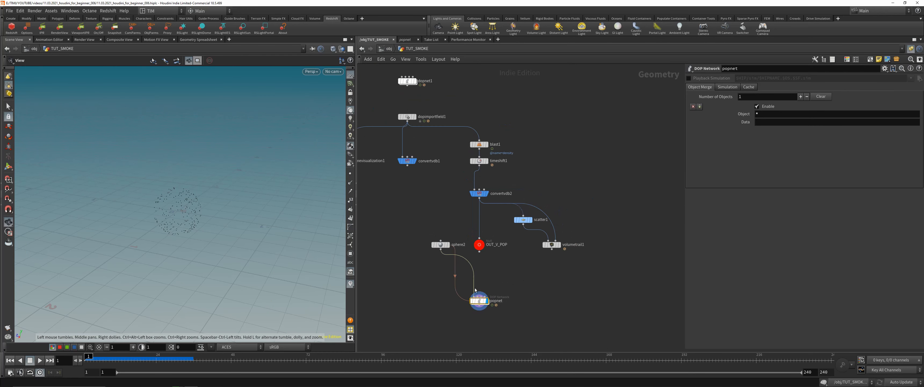
scroll(478, 280, "up", 2)
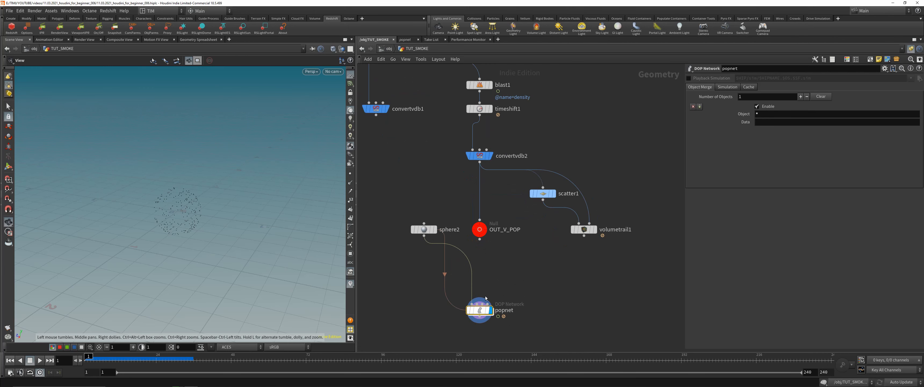
double_click(479, 310)
left_click_drag(505, 222, 455, 235)
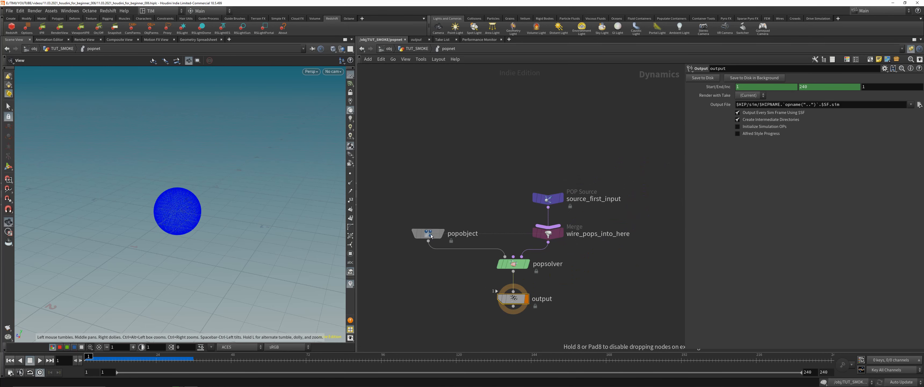
left_click_drag(547, 199, 548, 104)
key("shift+s")
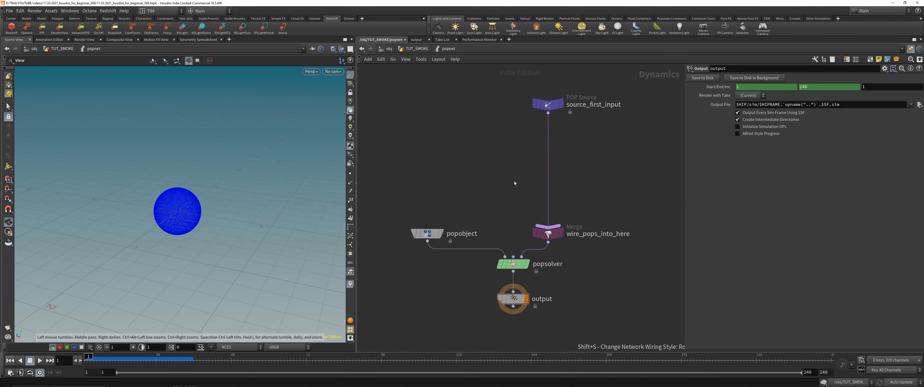
Insert a POP Advect by Volumes node between source_first_input and wire_pops_into_here
key("Tab")
mouse_move(538, 181)
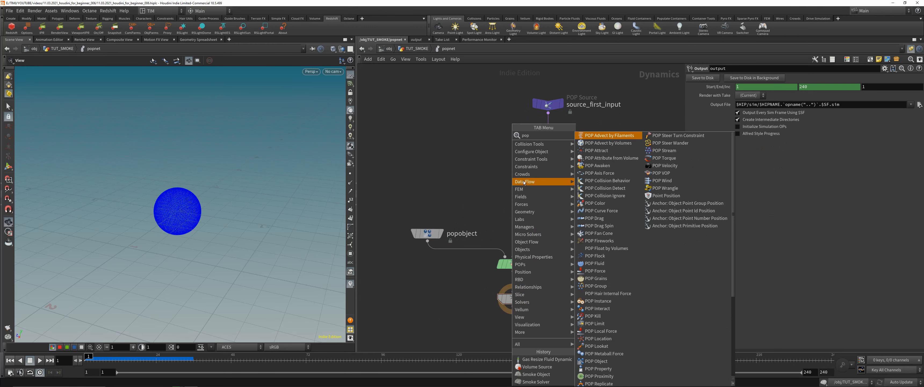
left_click(614, 146)
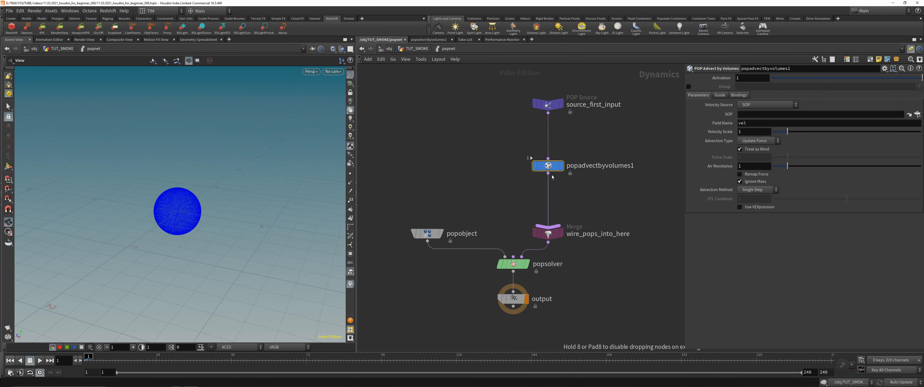
left_click(553, 168)
Set popadvectbyvolumes1's Velocity Source to Second Context Geometry
left_click(767, 105)
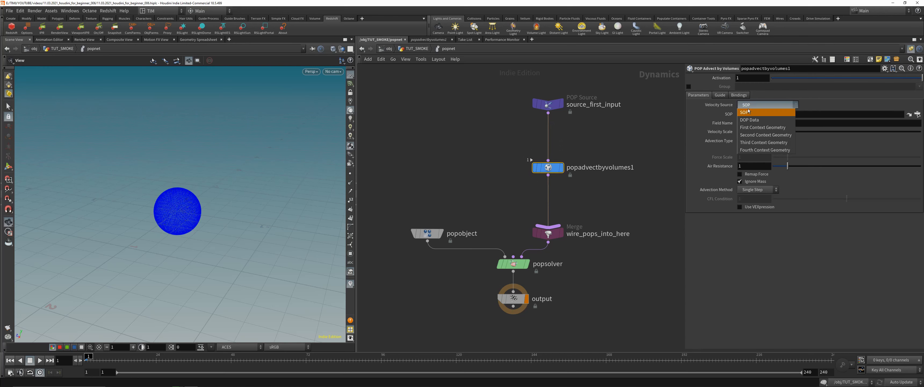
left_click(751, 136)
left_click(487, 137)
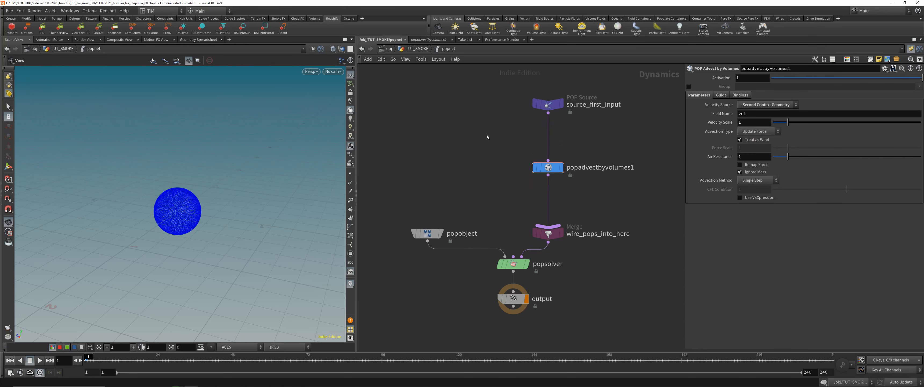
Wire OUT_V_POP into popnet's second input, reopen popnet and play the particle simulation
key("u")
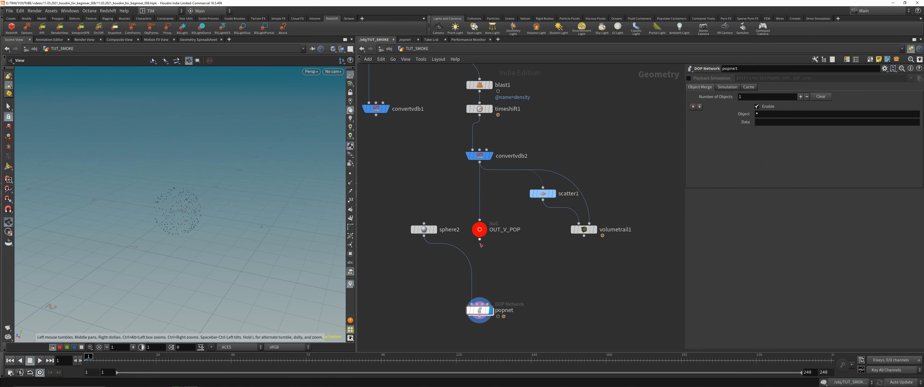
left_click(479, 239)
left_click(480, 302)
double_click(479, 310)
left_click(39, 360)
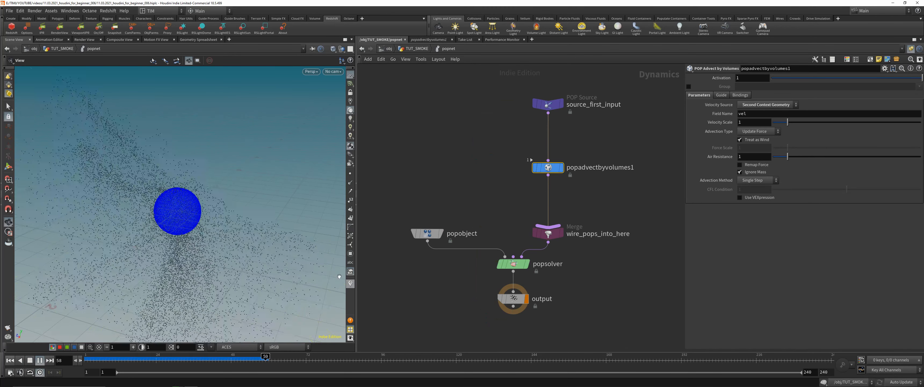
scroll(261, 197, "down", 6)
middle_click_drag(260, 197, 276, 159)
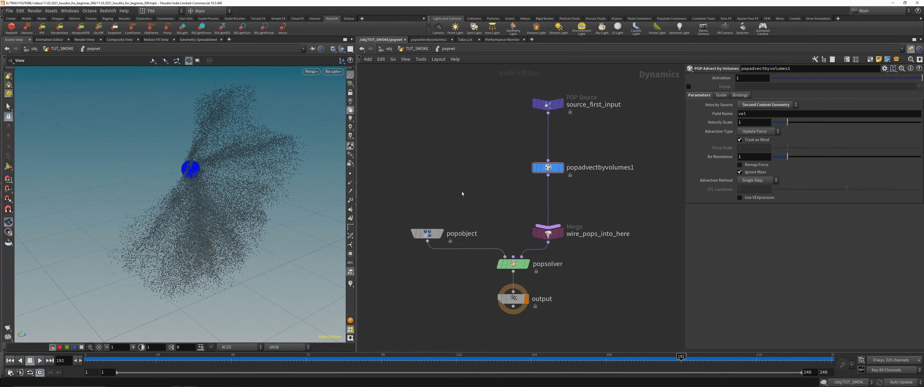
Set popadvectbyvolumes1's Advection Type to Update Velocity and replay the simulation
left_click(758, 131)
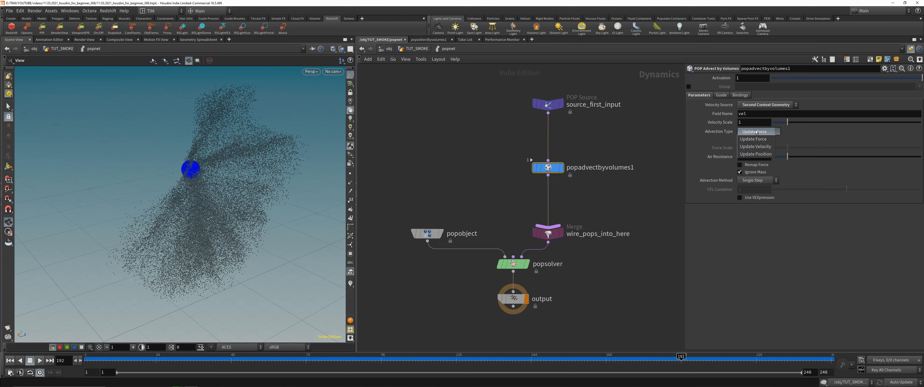
left_click(756, 143)
left_click(163, 361)
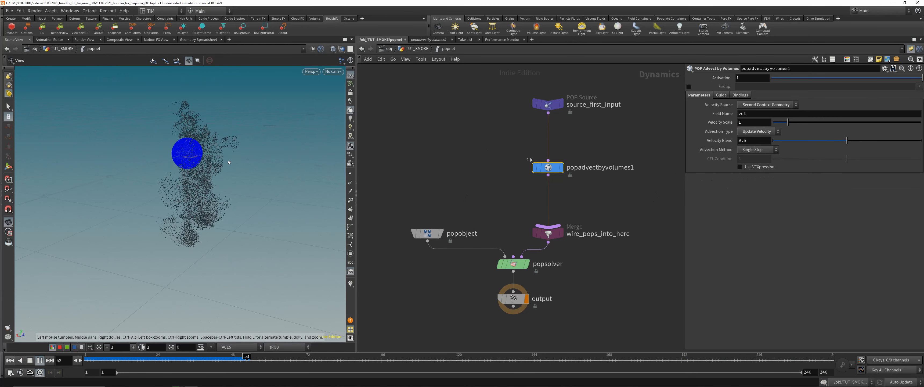
Set popadvectbyvolumes1's Velocity Scale to 5
left_click(775, 122)
left_click(770, 133)
left_click(764, 123)
double_click(763, 122)
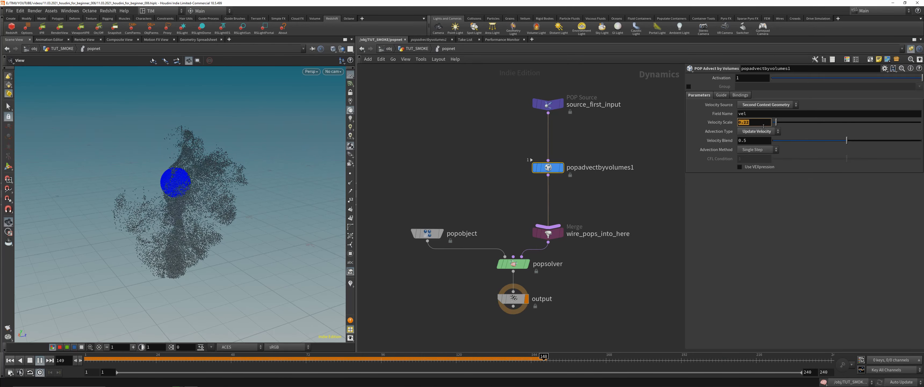
type("5")
key("Return")
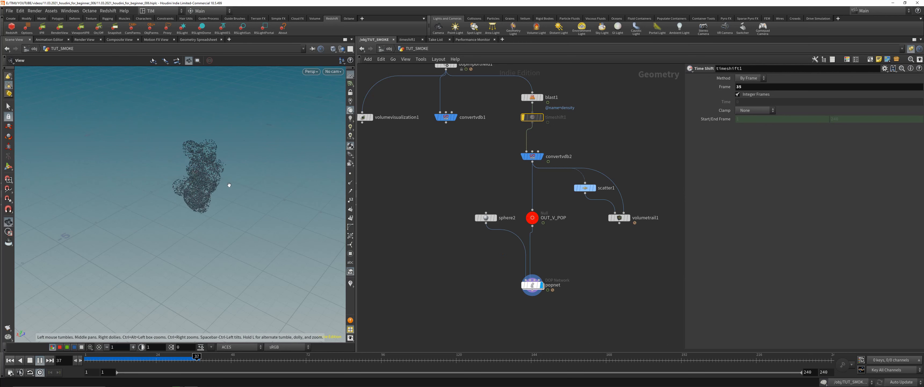
Scrub through the particle motion and compare it with the smoke displayed from convertvdb1
left_click_drag(217, 218, 180, 215)
mouse_move(211, 359)
left_mouse_down()
mouse_move(200, 359)
mouse_move(228, 359)
left_mouse_up()
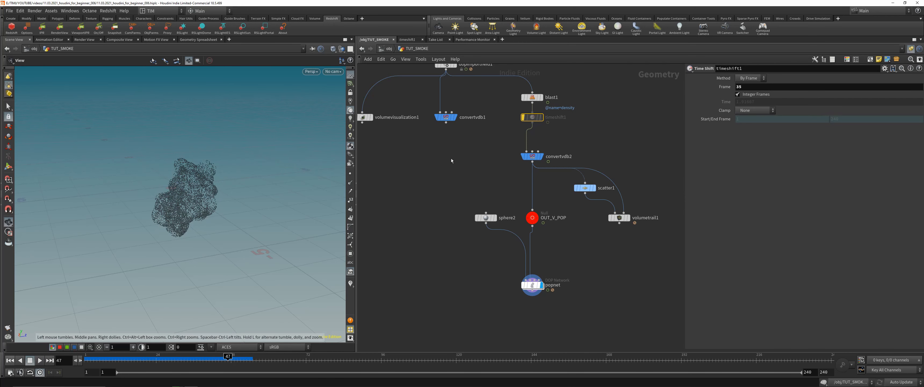
middle_click_drag(451, 158, 444, 210)
left_click(447, 116)
left_click_drag(182, 279, 179, 249)
left_click_drag(87, 355, 200, 355)
Display popnet again and review the advected particles from several angles while playing and scrubbing
middle_click_drag(559, 251, 539, 207)
left_click(515, 292)
left_click_drag(201, 154, 120, 164)
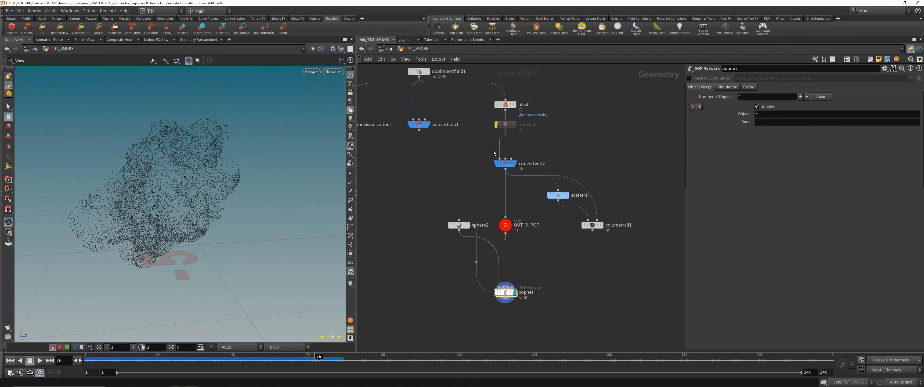
left_click(39, 360)
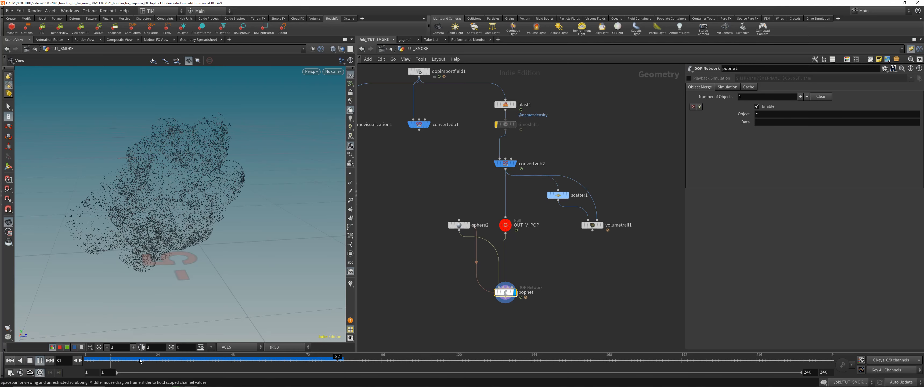
mouse_move(273, 361)
left_mouse_down()
mouse_move(219, 359)
mouse_move(287, 359)
left_mouse_up()
left_click_drag(197, 273, 201, 172)
scroll(456, 210, "down", 1)
left_click_drag(281, 359, 334, 356)
left_click_drag(207, 222, 130, 212)
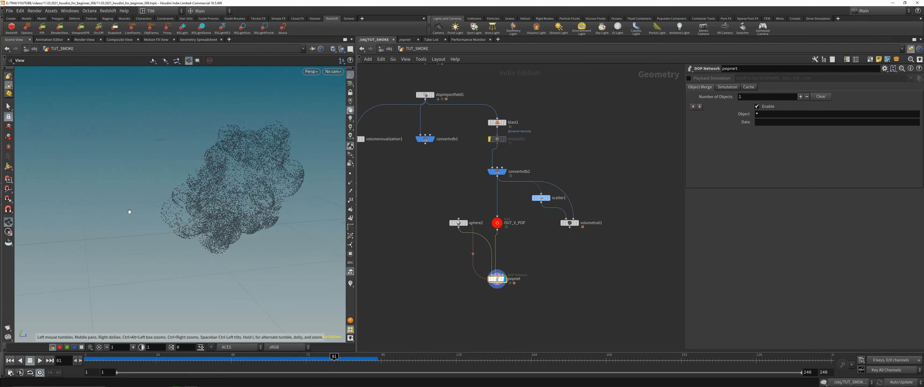
Open dopnet1 and set the smoke_01 object's Division Size to 0.01
scroll(129, 212, "up", 3)
scroll(434, 228, "down", 1)
double_click(422, 82)
left_click(743, 106)
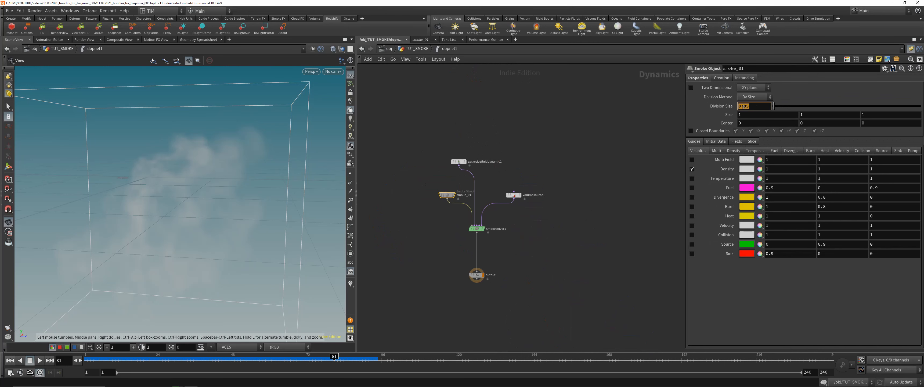
type("0.01")
key("Return")
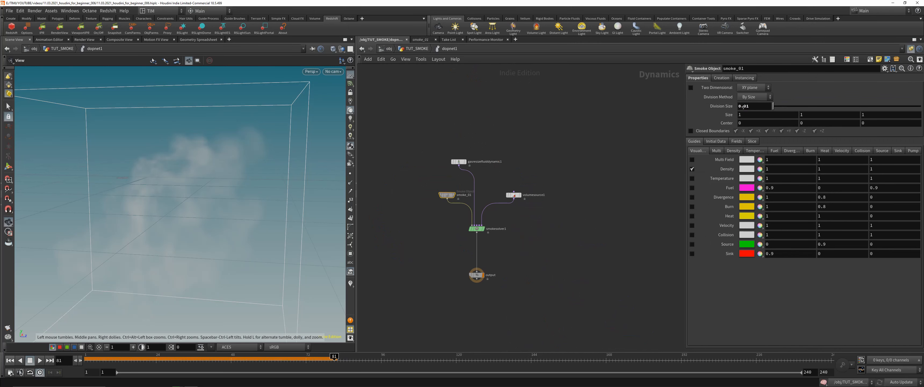
Display volumevisualization1, re-simulate the smoke from frame 1, stop the cook and go to frame 26
key("u")
left_click_drag(366, 298, 425, 242)
middle_click_drag(450, 269, 475, 218)
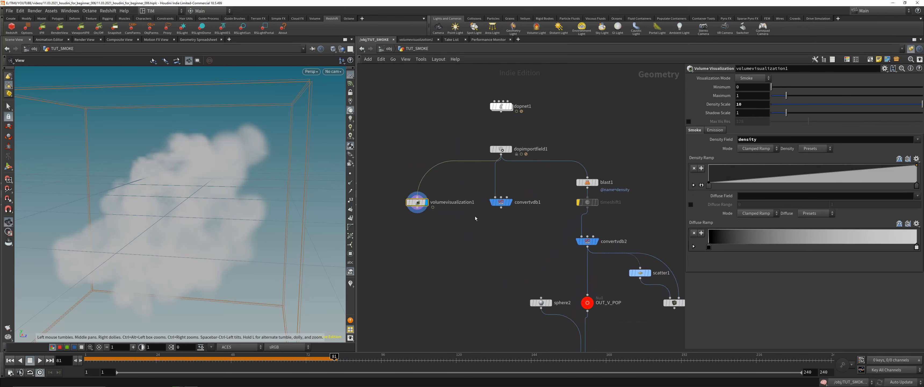
left_click(8, 360)
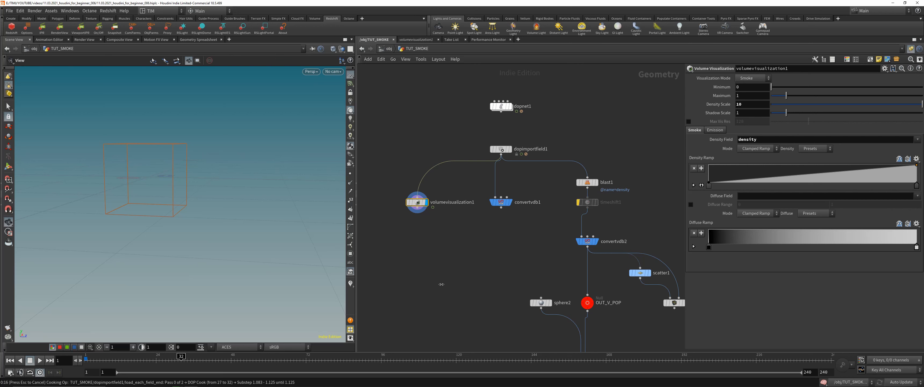
key("Escape")
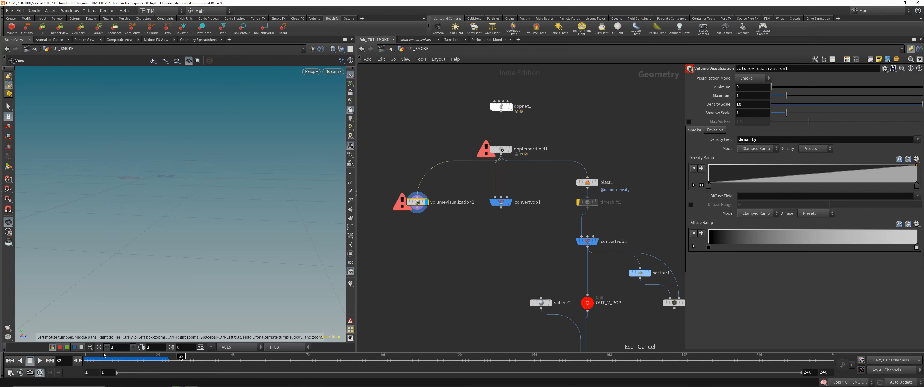
mouse_move(163, 358)
left_mouse_down()
mouse_move(139, 355)
mouse_move(164, 355)
left_mouse_up()
Display convertvdb1 and check its node info
left_click_drag(481, 238, 501, 203)
middle_click_drag(501, 203, 464, 189)
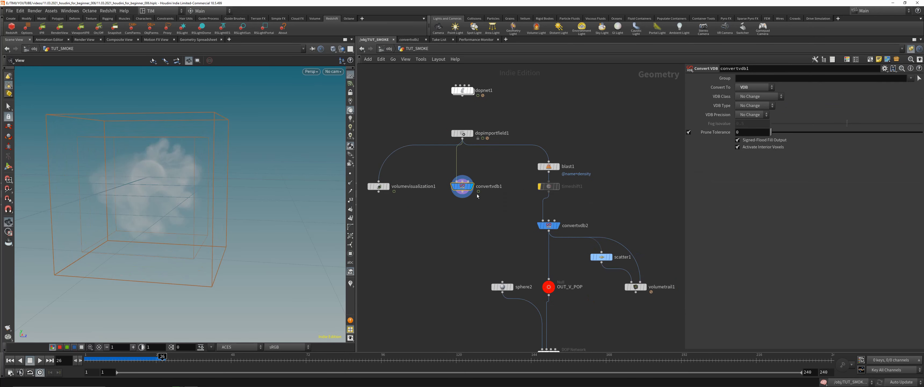
middle_click(465, 189)
Rewire volumevisualization1 to take convertvdb1's output, then display it and inspect the smoke
left_click_drag(379, 186, 384, 243)
left_click_drag(462, 192, 384, 237)
left_click(394, 243)
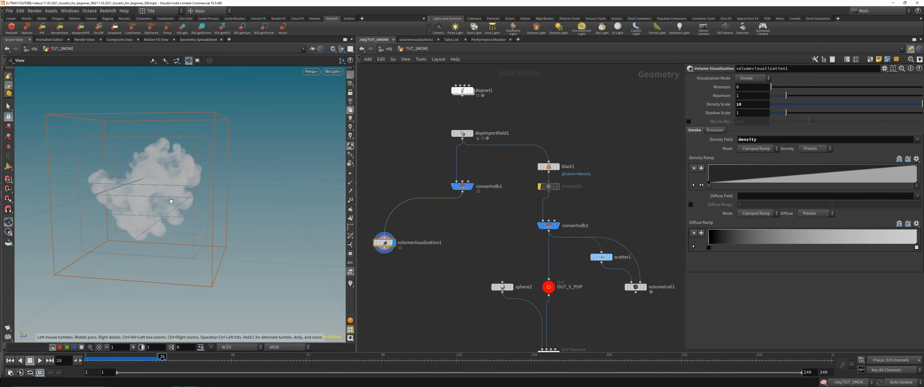
left_click_drag(186, 201, 150, 168)
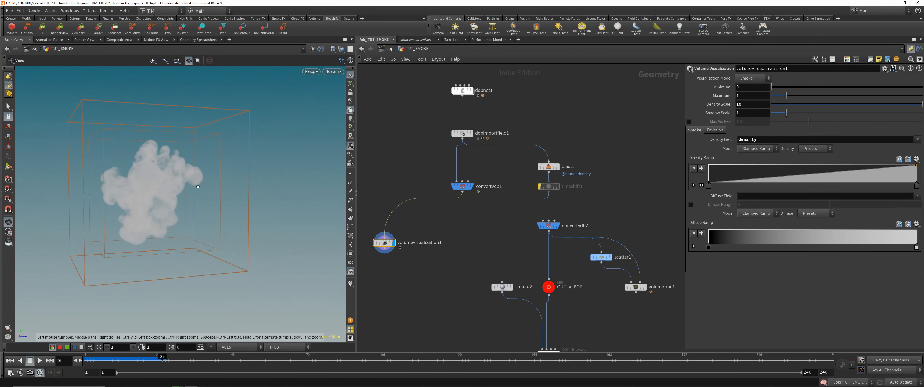
right_click_drag(151, 169, 143, 180)
left_click_drag(144, 179, 181, 197)
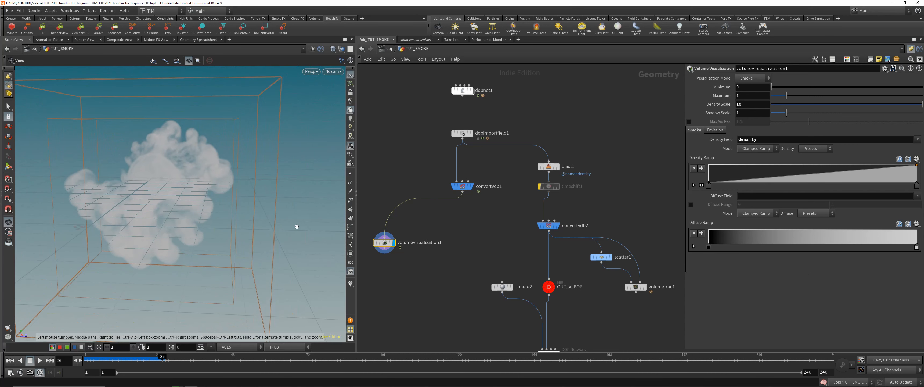
Save the scene and go up to the object level
key("ctrl+s")
left_click_drag(276, 211, 266, 200)
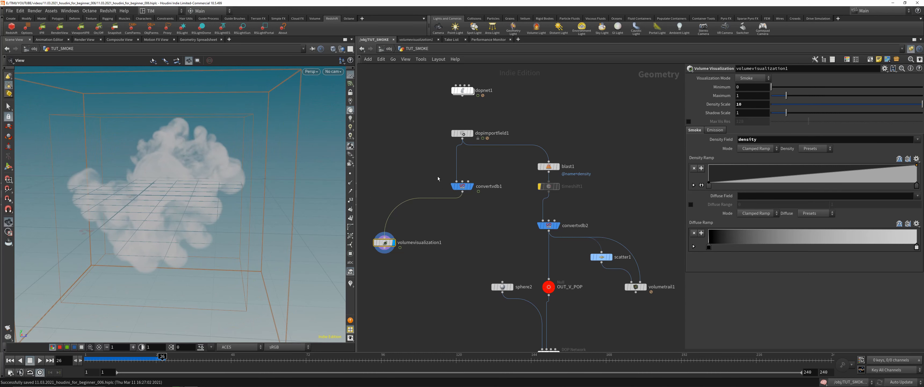
left_click(388, 49)
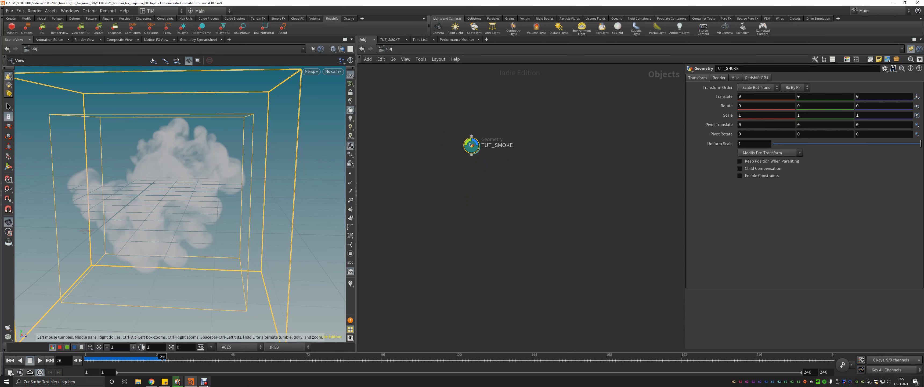
left_click(204, 381)
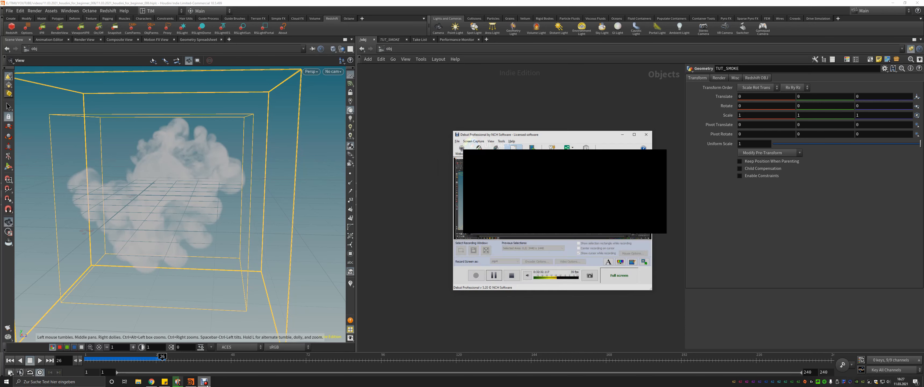
left_click(523, 300)
left_click_drag(439, 163, 516, 134)
left_click(543, 199)
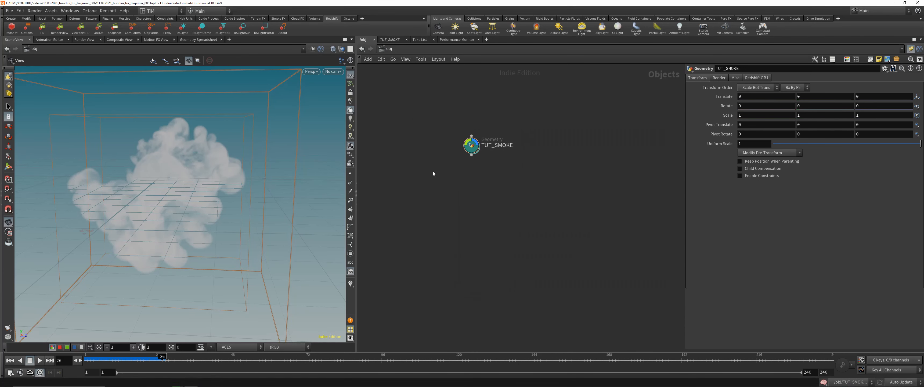
left_click_drag(433, 171, 502, 134)
left_click_drag(179, 187, 114, 181)
left_click(585, 201)
middle_click_drag(544, 205, 517, 204)
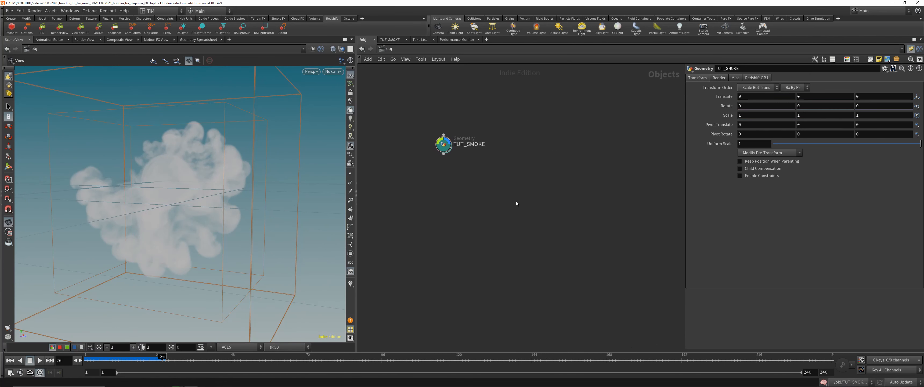
Add a ROP Network and a Material Network at the object level beside TUT_SMOKE
key("Tab")
mouse_move(523, 204)
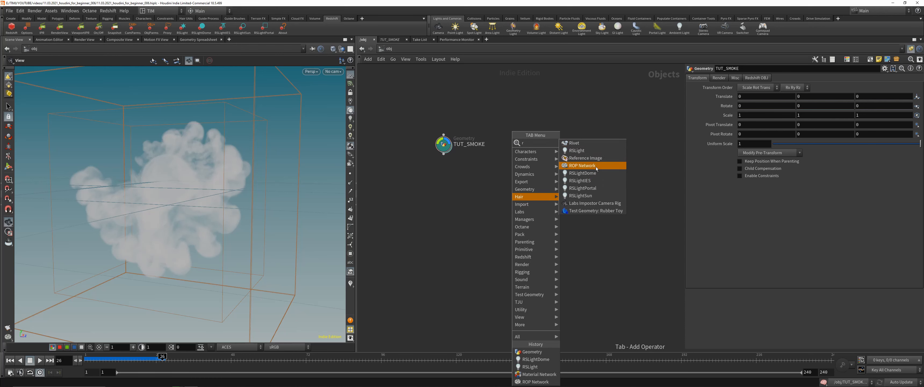
left_click(588, 165)
left_click(588, 248)
key("Tab")
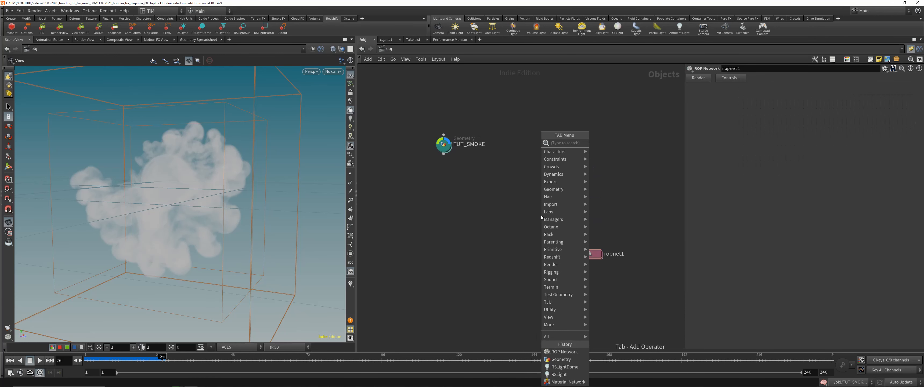
mouse_move(564, 144)
left_click(610, 145)
left_click(589, 226)
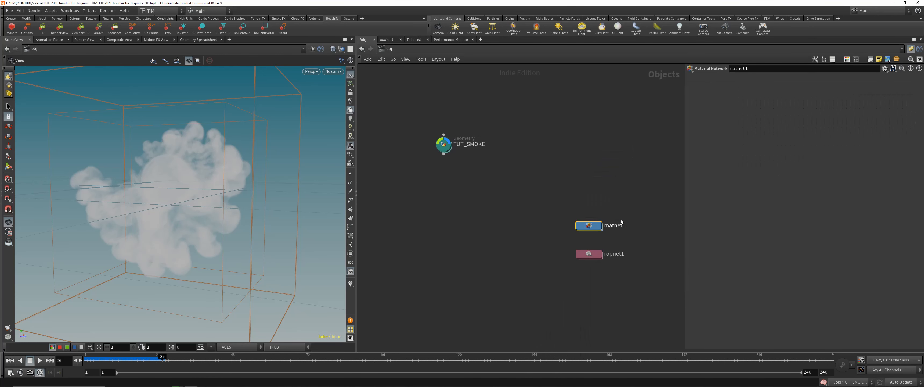
Rename the material network RS_MAT and the ROP network RS_OUT
middle_click_drag(623, 223, 570, 205)
scroll(563, 214, "up", 3)
left_click(562, 203)
key("ctrl+a")
type("RS_MAT")
key("Return")
left_click(572, 249)
key("ctrl+a")
type("RS_OUT")
key("Return")
Lay out RS_MAT and RS_OUT together, colour both nodes red and save the scene
left_click_drag(458, 143, 568, 267)
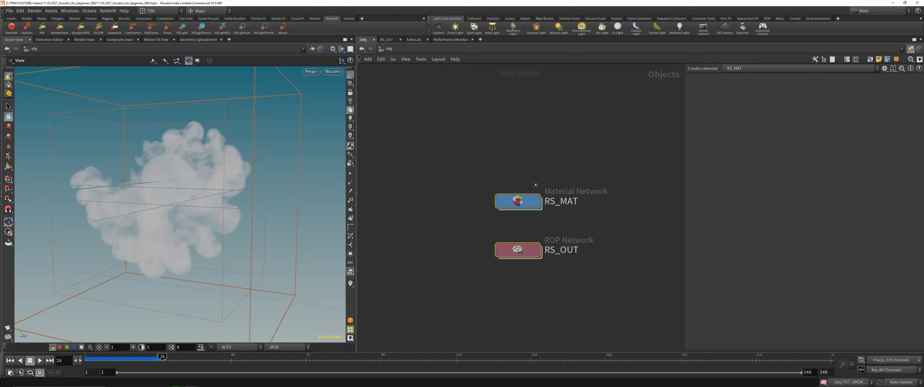
key("l")
key("c")
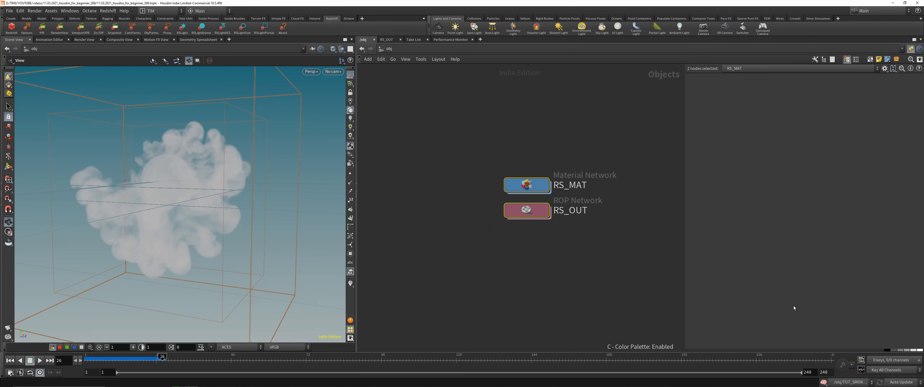
left_click_drag(771, 349, 763, 286)
left_click(895, 317)
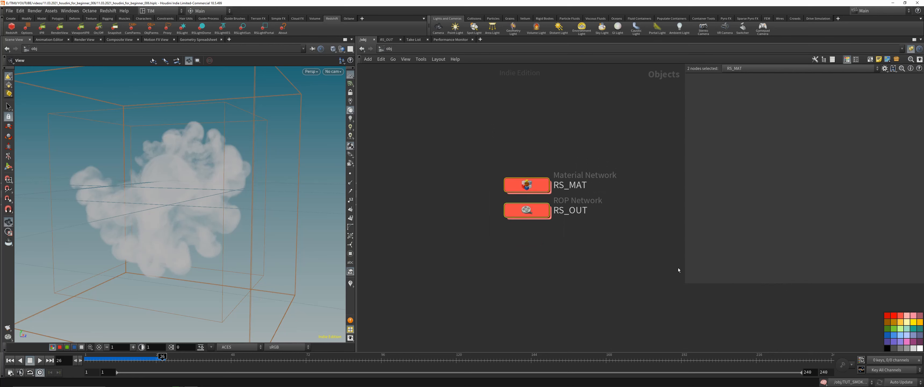
left_click_drag(685, 283, 748, 252)
left_click(701, 262)
key("c")
scroll(645, 267, "down", 4)
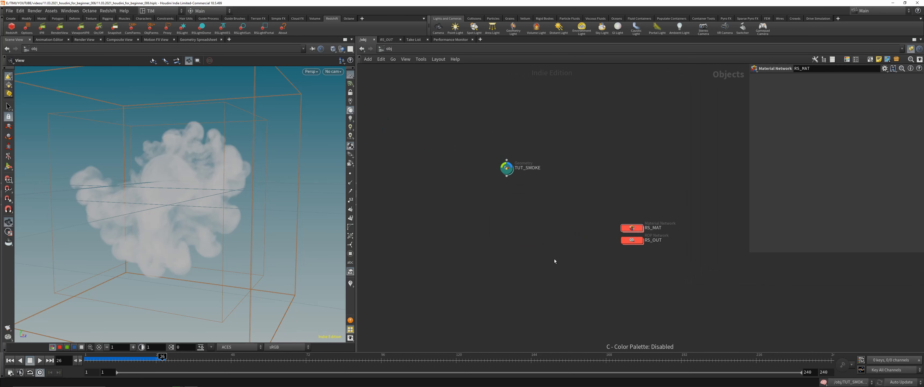
scroll(553, 256, "up", 2)
key("ctrl+s")
Add an RSLight and a camera to the object network
key("Tab")
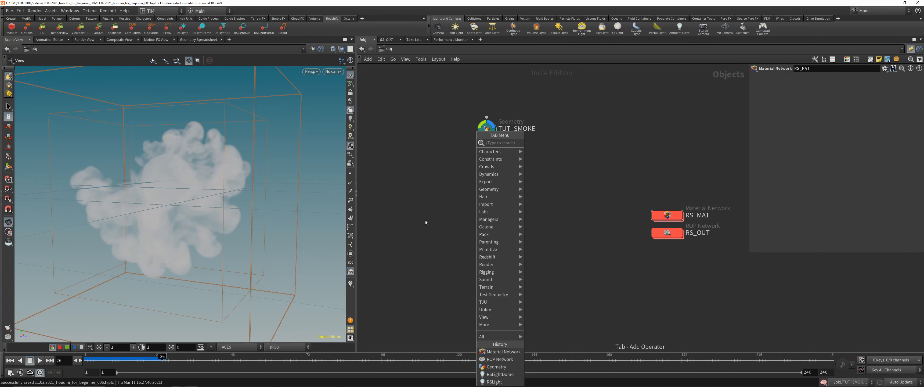
type("rs")
left_click(542, 145)
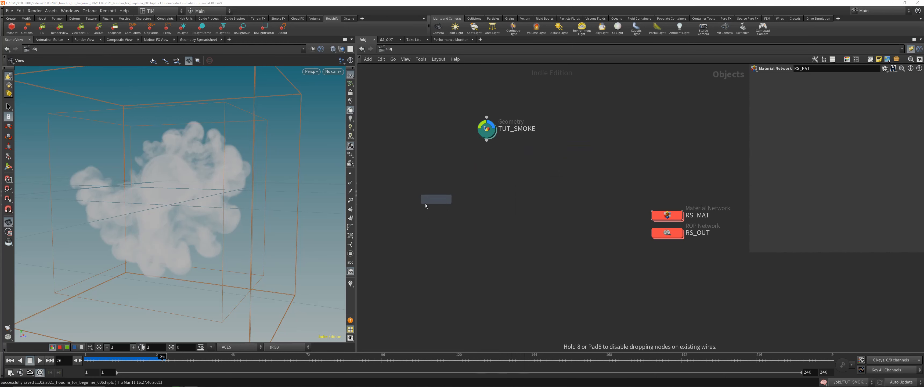
left_click(425, 206)
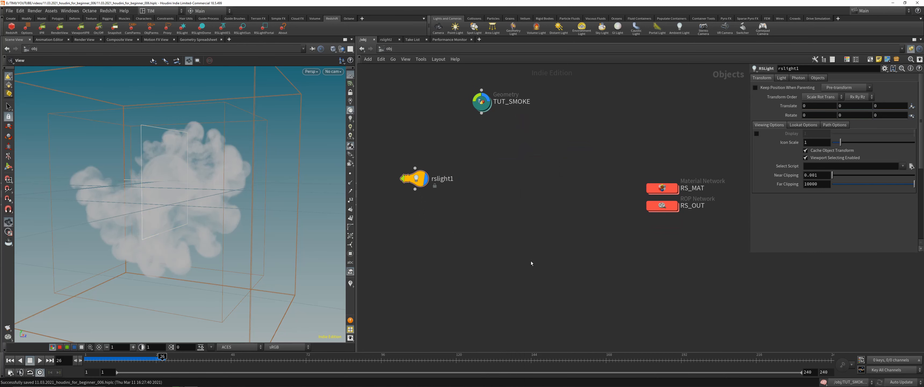
key("Tab")
type("cam")
left_click(594, 143)
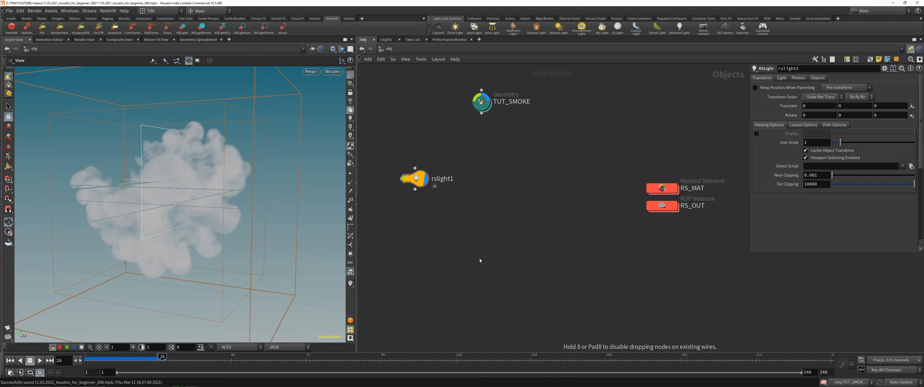
left_click(480, 261)
Open RS_OUT and add a Redshift ROP node inside it
double_click(661, 206)
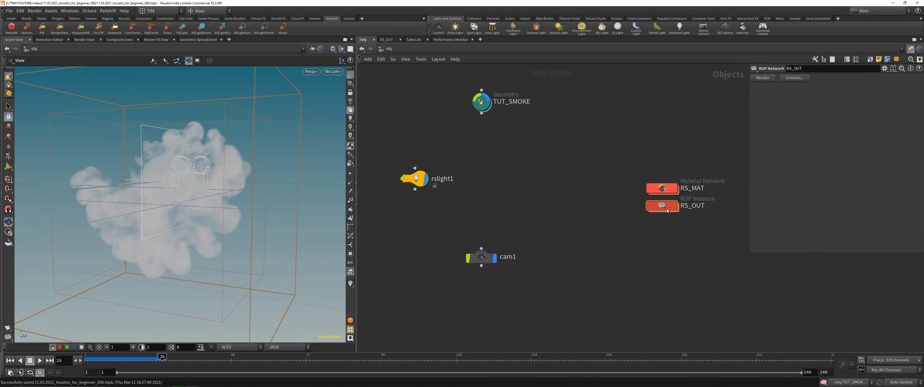
key("Tab")
type("r")
key("Return")
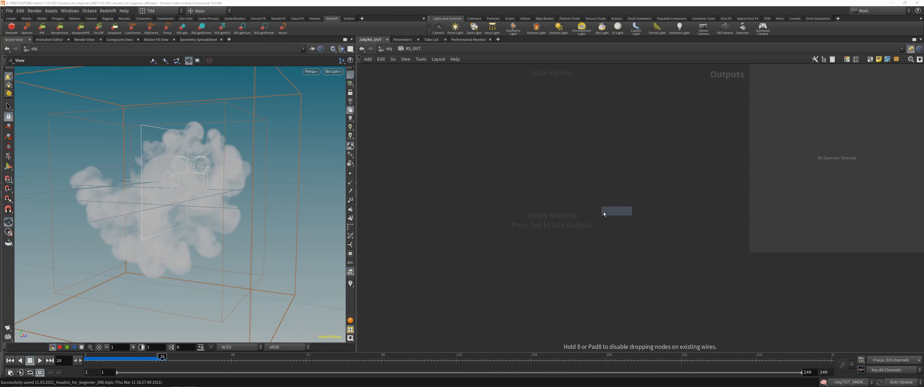
left_click(560, 218)
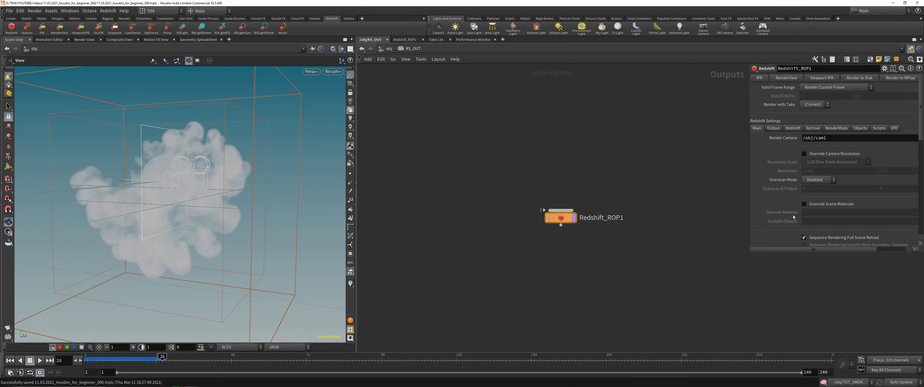
Set the Redshift ROP's primary GI engine to Brute Force and choose a secondary GI engine
left_click_drag(751, 255, 725, 324)
left_click(770, 130)
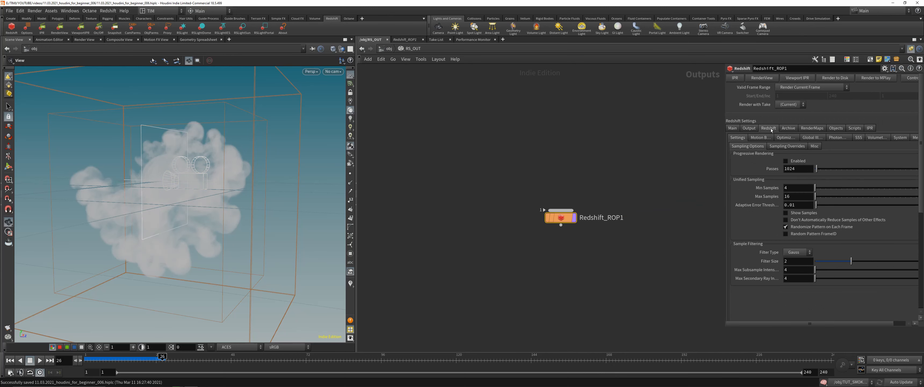
left_click(812, 137)
left_click(802, 155)
left_click(796, 185)
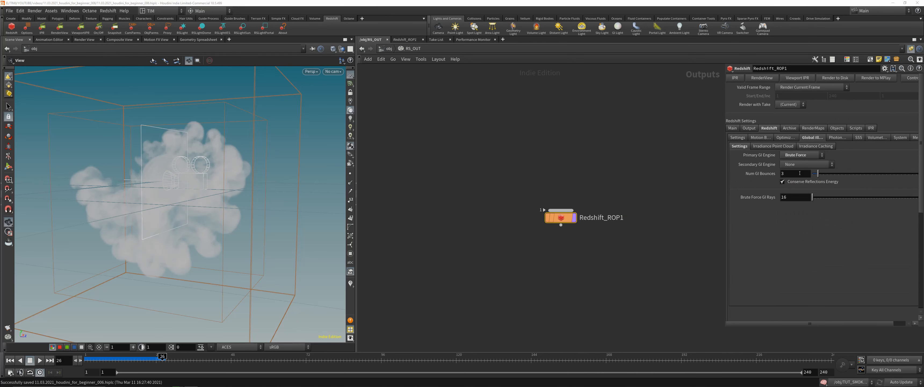
left_click(805, 165)
left_click(797, 194)
Enable Optix RT on Supported GPUs and Automatic Sampling in the Redshift system settings, and save the scene
left_click(897, 138)
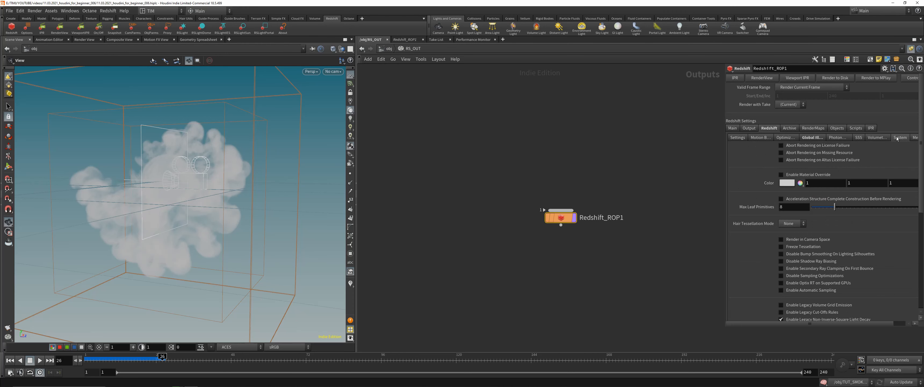
left_click(791, 291)
left_click(791, 283)
key("ctrl+s")
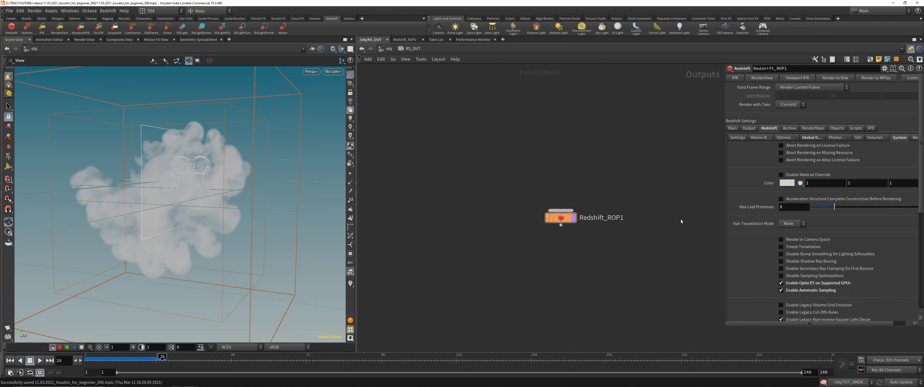
Return to the object level, open RS_MAT and add an RS Material Builder inside it
left_click(389, 50)
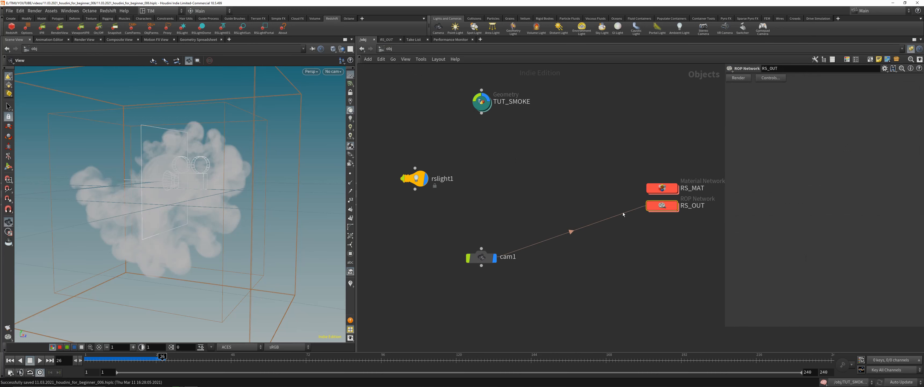
middle_click_drag(554, 220, 522, 224)
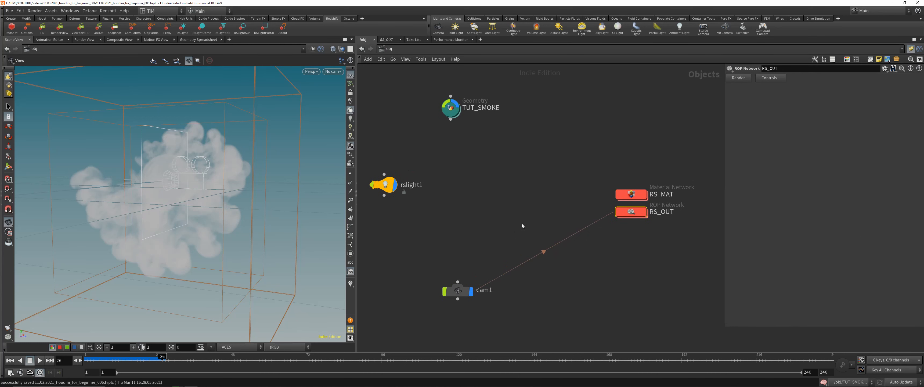
scroll(522, 224, "down", 2)
middle_click_drag(440, 220, 463, 220)
double_click(619, 203)
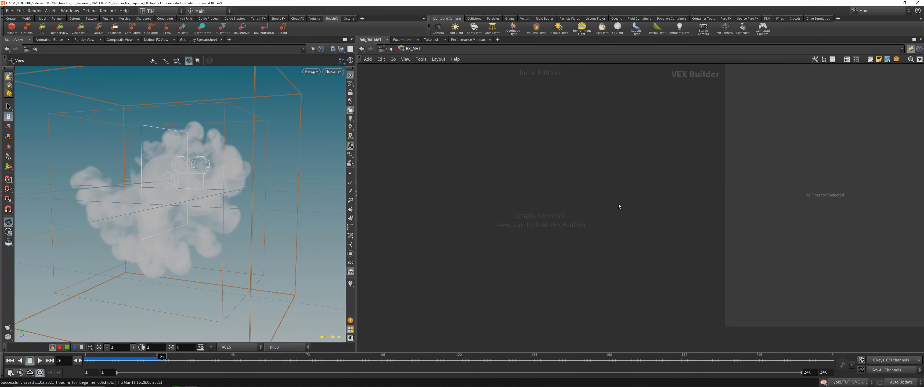
key("Tab")
type("rs")
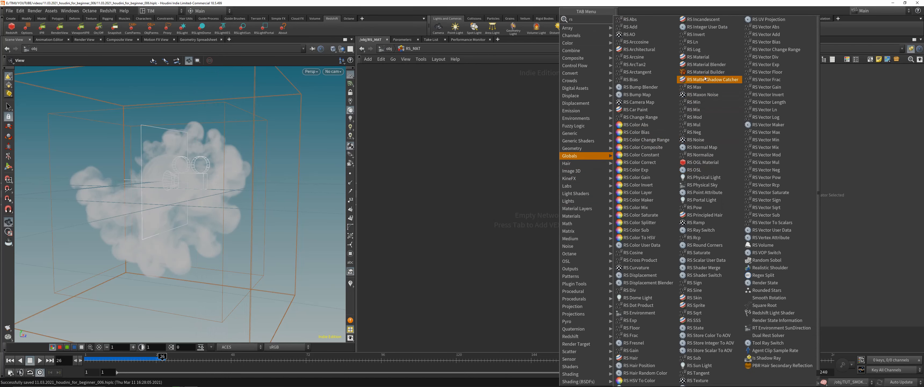
left_click(697, 72)
left_click(539, 202)
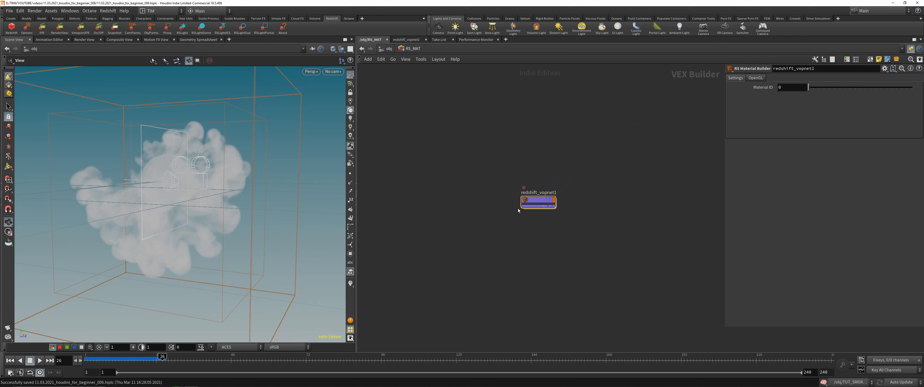
Name the material builder RS_SMOKE and delete the default Material1 node inside it
double_click(537, 190)
type("RS_")
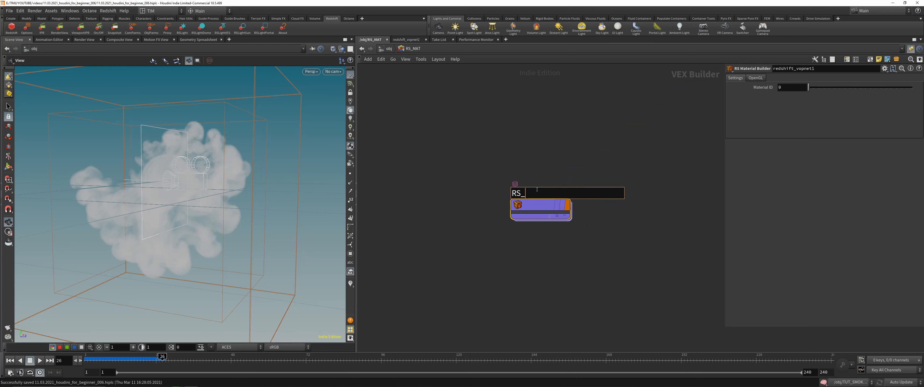
type("SMOKE")
key("Return")
double_click(531, 210)
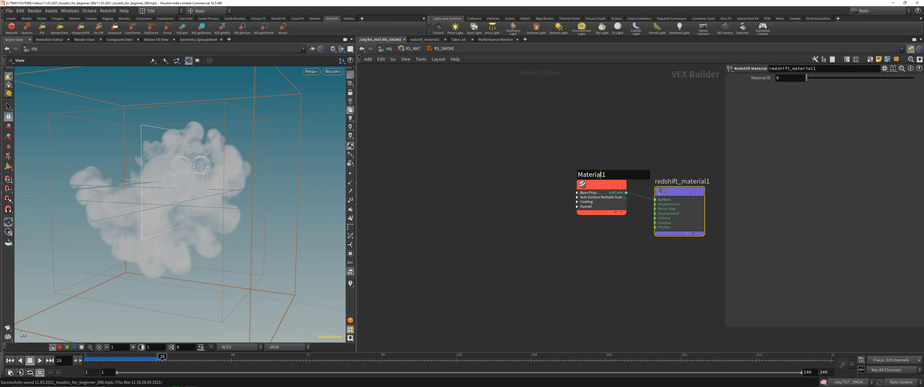
key("Delete")
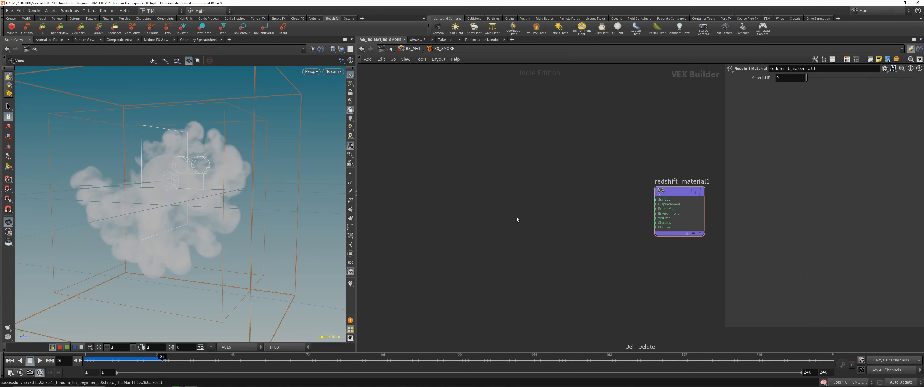
Add an RS Volume node, connect it to redshift_material1's Volume input and go back up to RS_MAT
key("Tab")
type("rts")
key("Escape")
key("Tab")
type("rsb")
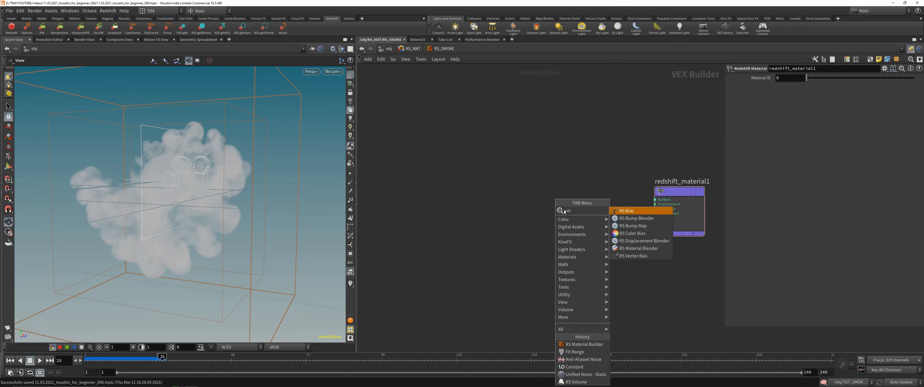
key("BackSpace")
type("v")
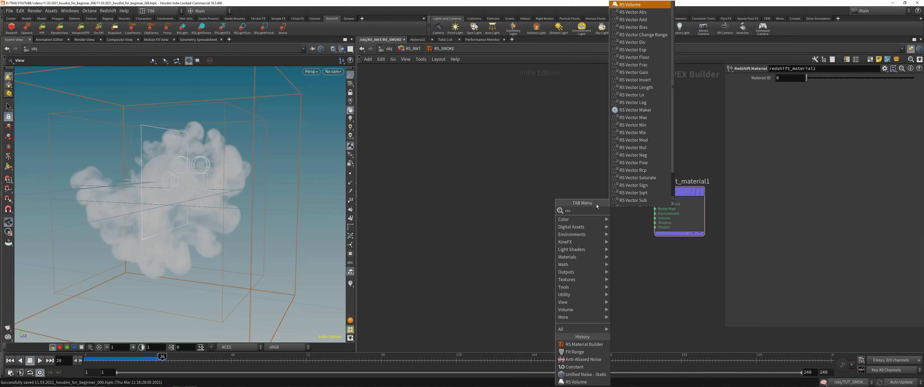
left_click(643, 20)
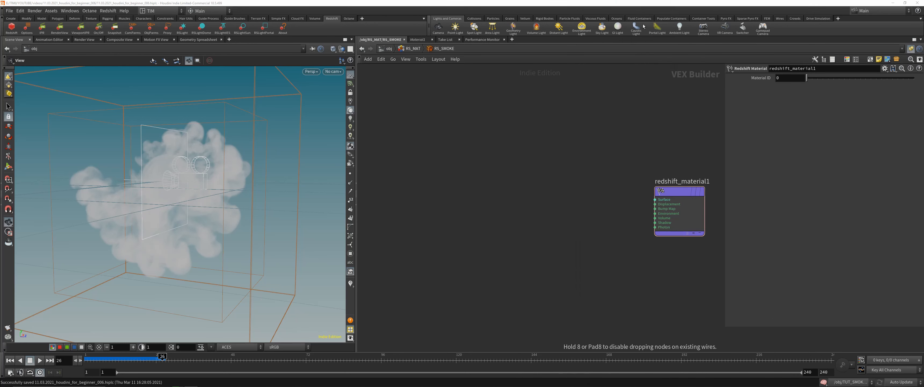
left_click(543, 204)
left_click_drag(560, 199, 654, 218)
middle_click_drag(609, 240, 572, 243)
left_click_drag(414, 136, 667, 295)
left_click(411, 48)
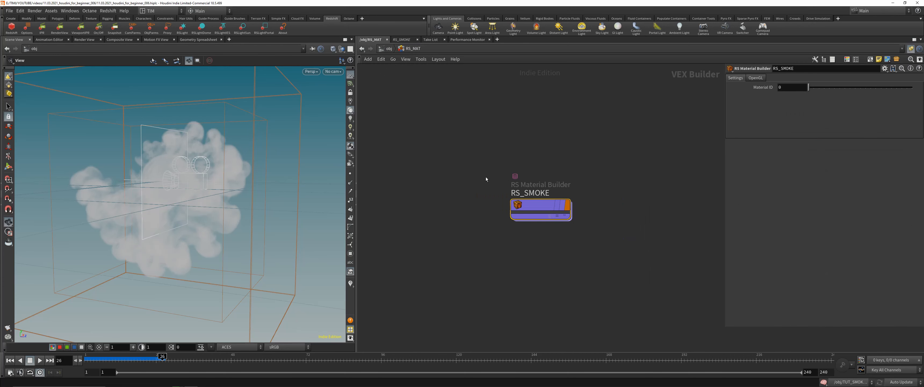
Return to the object level and assign the RS_SMOKE material from RS_MAT to the TUT_SMOKE object's render material
key("ctrl+c")
left_click(388, 48)
left_click_drag(453, 113, 518, 156)
left_click(758, 78)
left_click(823, 60)
left_click(606, 158)
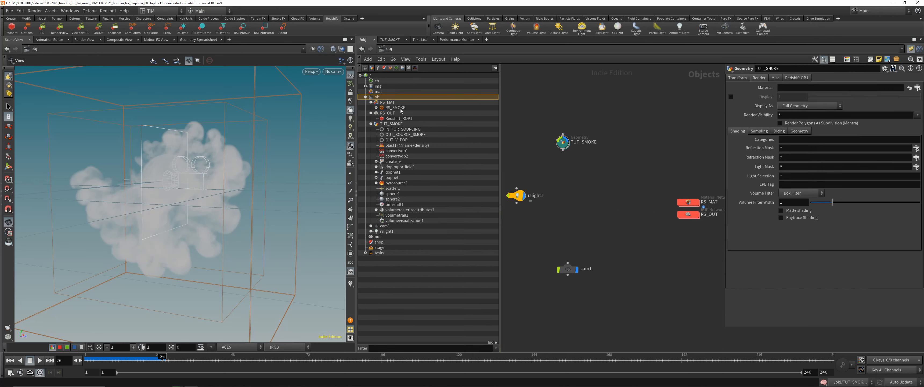
left_click_drag(775, 103, 790, 88)
left_click(917, 87)
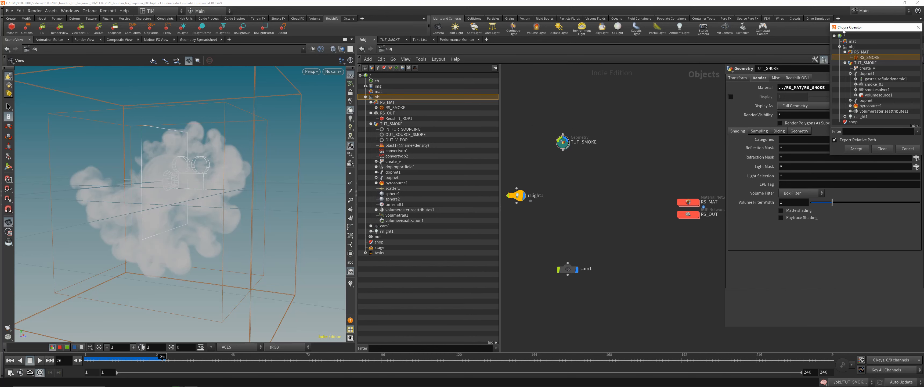
left_click_drag(842, 30, 614, 103)
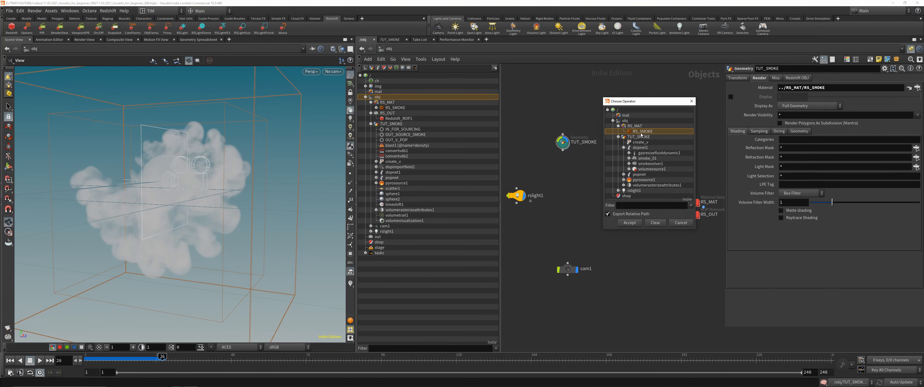
left_click(677, 222)
left_click(917, 88)
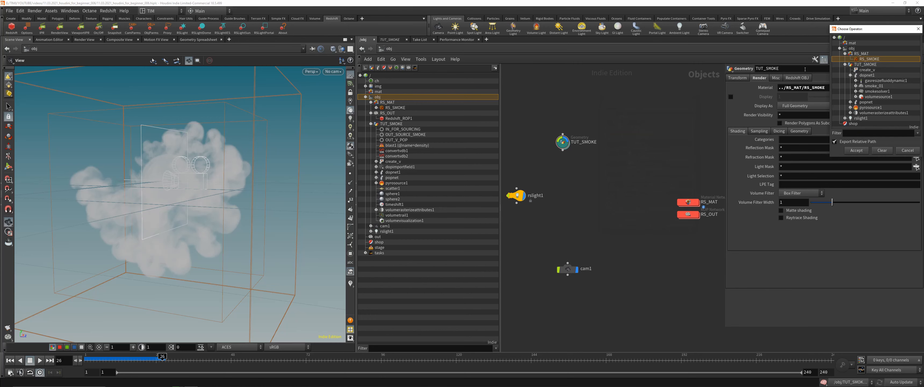
left_click_drag(868, 30, 624, 110)
left_click(663, 231)
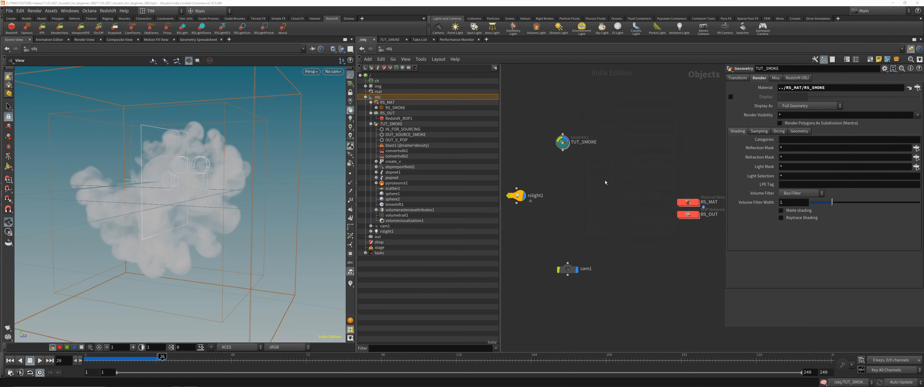
Select rslight1 and move it out of the smoke, about 1.85 along the Z axis
key("shift+w")
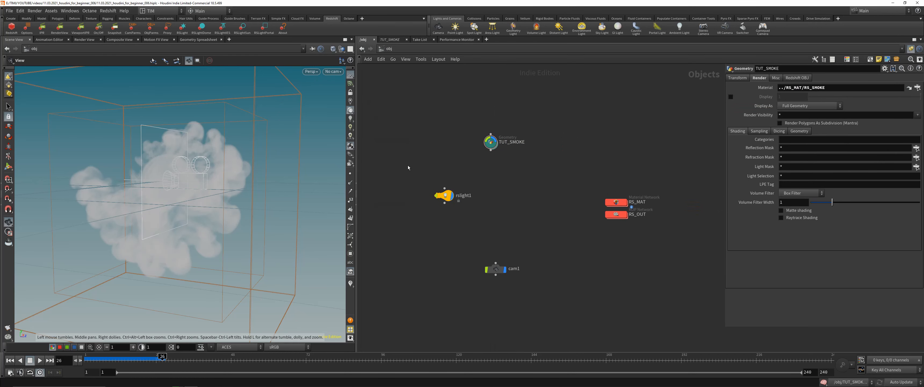
left_click(200, 135)
left_click_drag(168, 163, 190, 196)
scroll(190, 196, "down", 5)
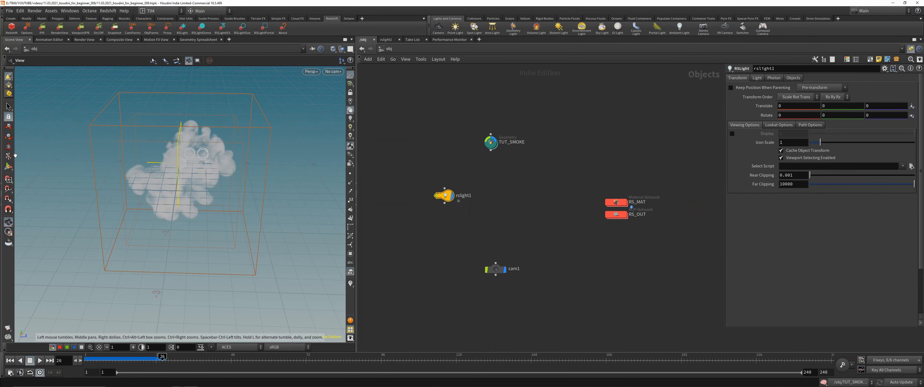
left_click(9, 167)
left_click_drag(191, 165, 316, 166)
left_click_drag(271, 183, 270, 166, "alt")
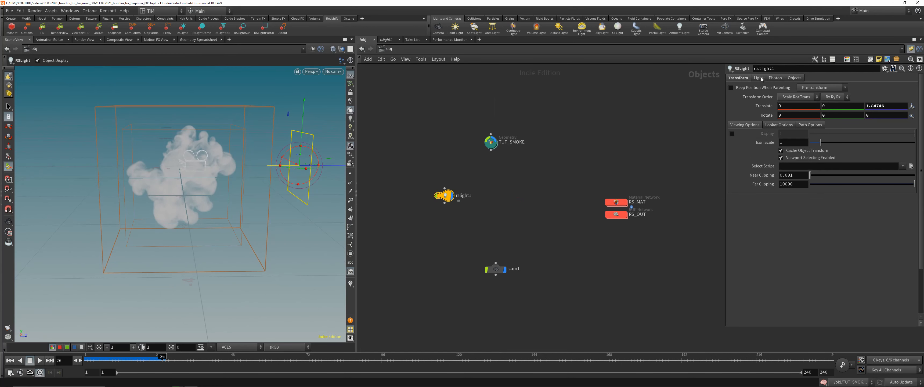
Change rslight1's area shape to Disc and set its area size to 0.8 by 1.5
left_click(758, 78)
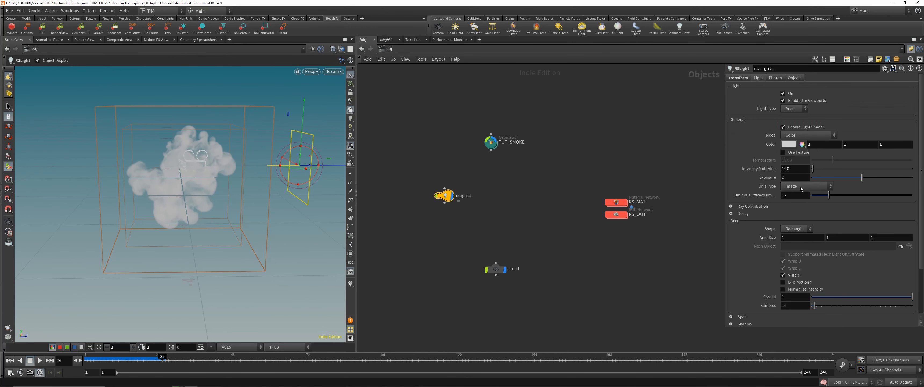
left_click(796, 229)
left_click(797, 237)
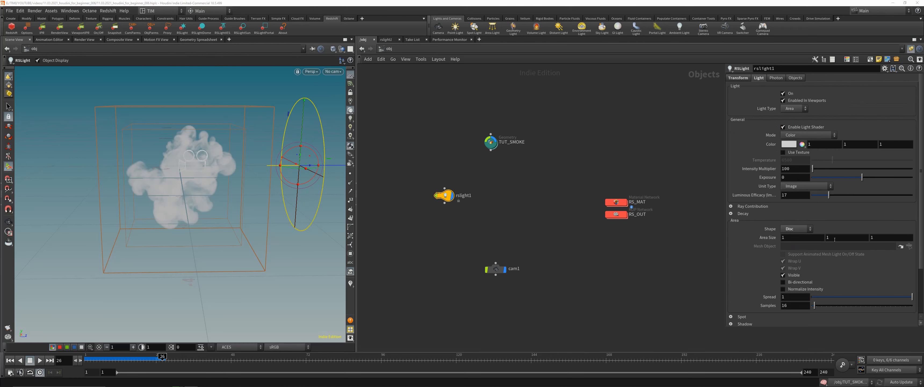
middle_click_drag(834, 239, 852, 239)
middle_click_drag(793, 237, 783, 240)
Set rslight1's volume Contribution Scale to 1 and save the scene
left_click_drag(284, 156, 309, 153, "alt")
scroll(760, 272, "down", 5)
left_click_drag(812, 282, 913, 281)
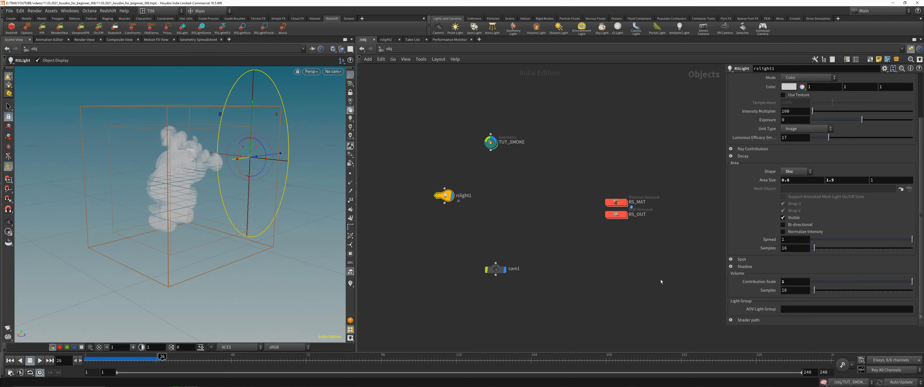
key("ctrl+s")
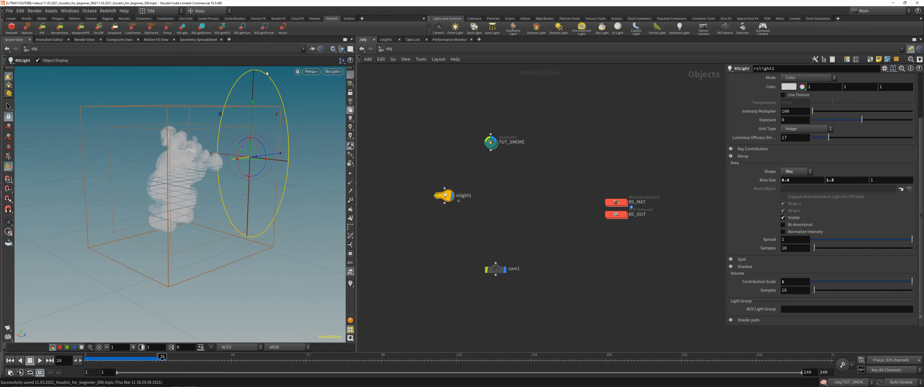
Look through cam1, lock the camera to the view and frame the whole smoke cloud
left_click(333, 71)
left_click(343, 108)
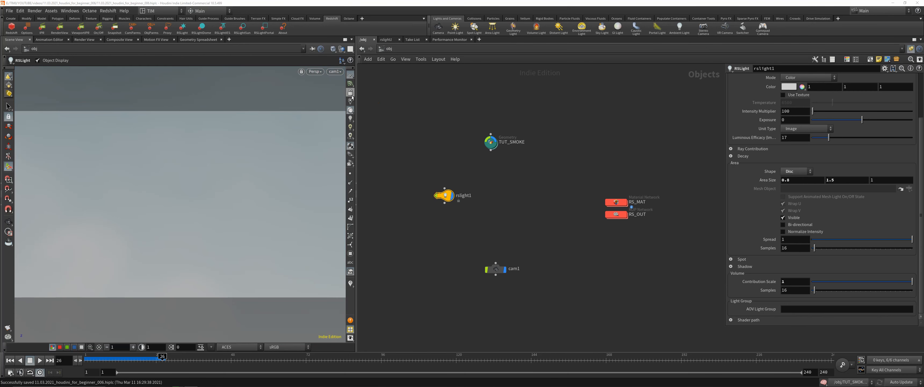
key("Escape")
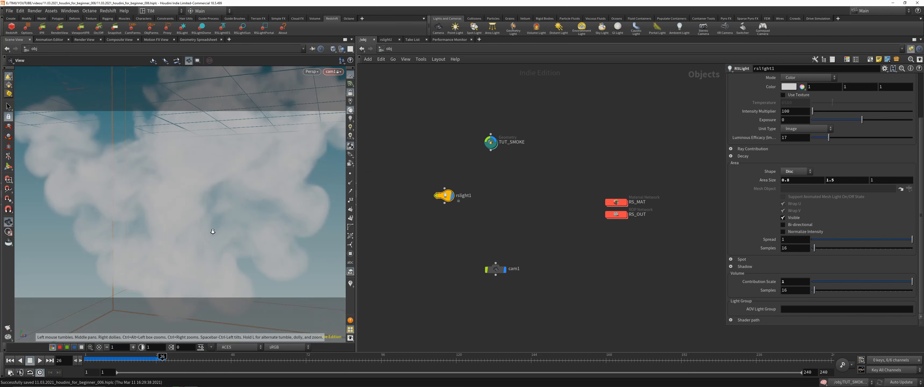
right_click_drag(251, 175, 266, 182)
middle_click_drag(266, 182, 256, 224)
right_click_drag(256, 224, 223, 177)
left_click_drag(223, 177, 214, 180)
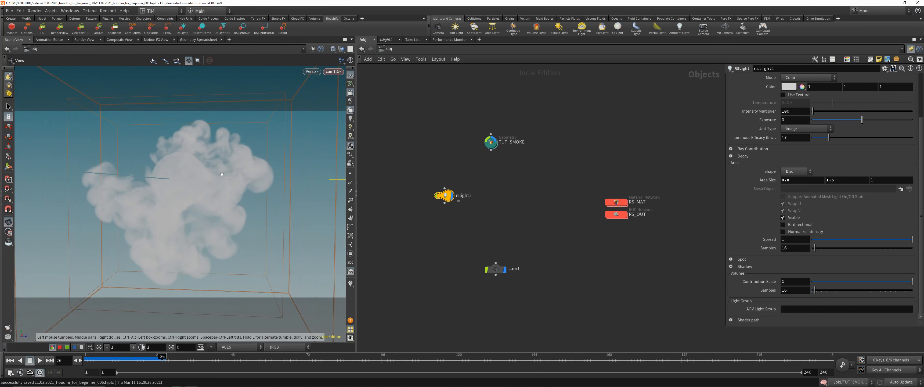
Turn off the Visible option of the rslight1 area light
left_click(404, 226)
left_click(445, 196)
left_click(792, 218)
left_click(541, 197)
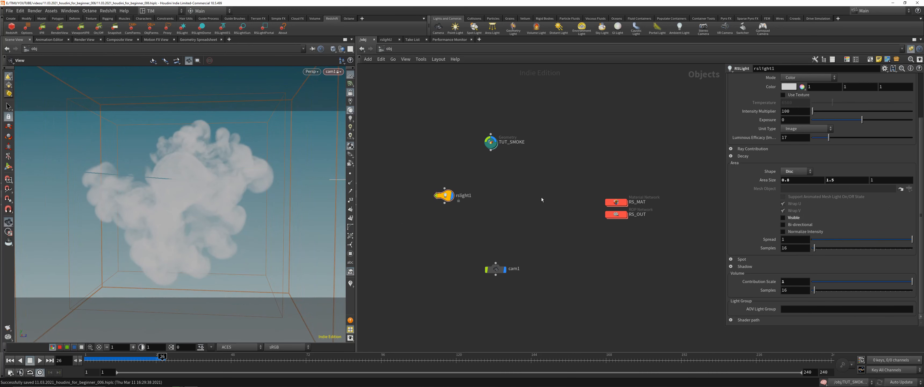
Open the Redshift Render View on the smoke, enlarge its window and move it clear of the object network
key("alt+r")
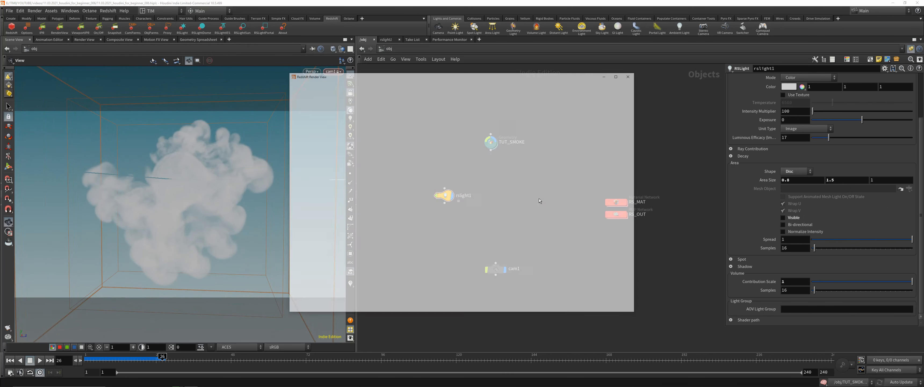
scroll(442, 196, "up", 1)
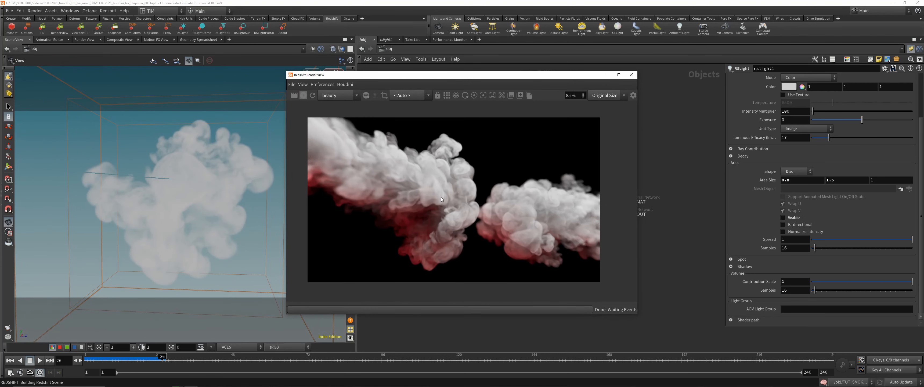
left_click_drag(344, 74, 256, 66)
left_click_drag(549, 307, 636, 318)
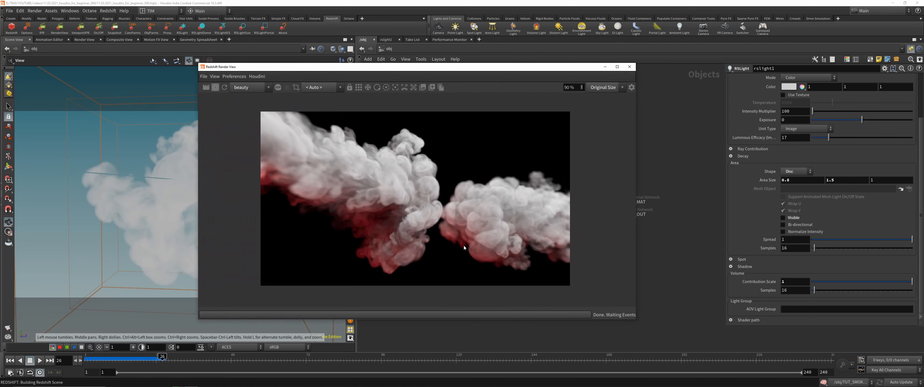
scroll(402, 206, "up", 3)
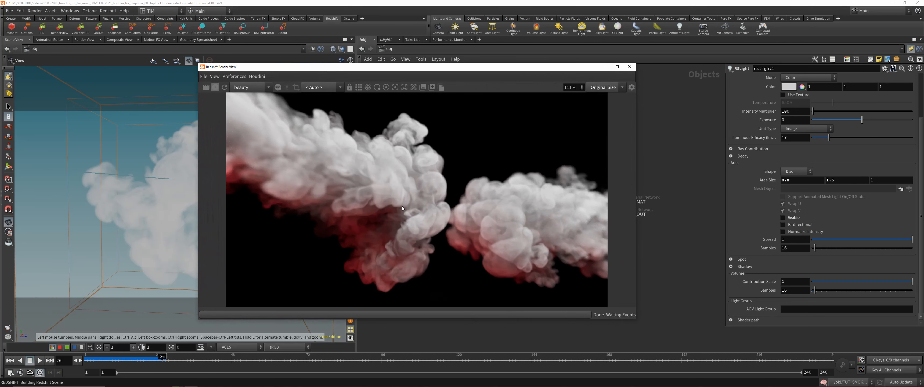
left_click(216, 75)
left_click(220, 211)
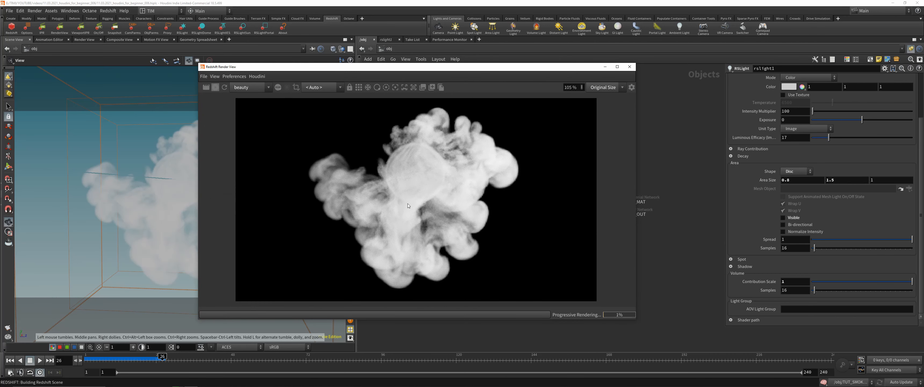
left_click_drag(381, 71, 225, 61)
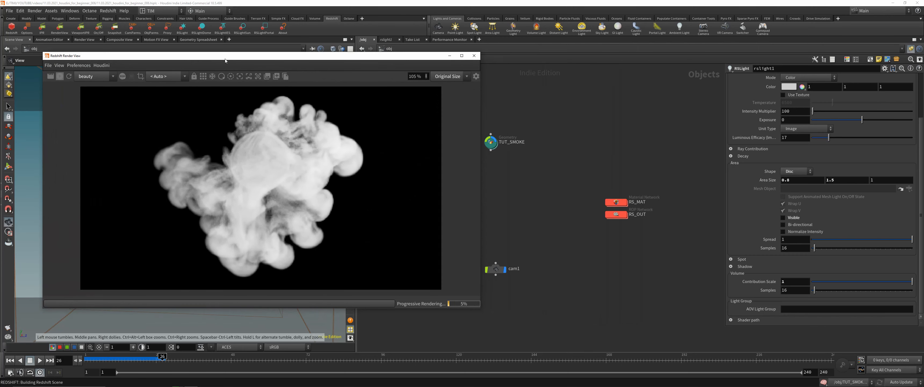
Open the RS_SMOKE material inside RS_MAT and select its Volume1 node
double_click(616, 202)
double_click(540, 201)
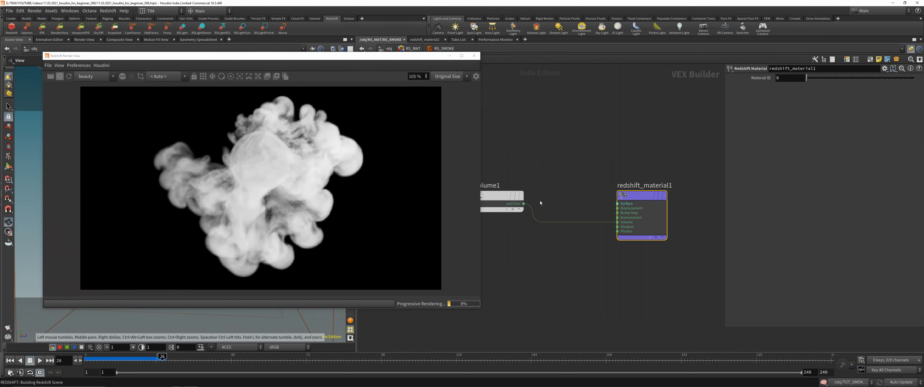
left_click(503, 196)
middle_click_drag(570, 161, 634, 155)
Try using the density channel as the scatter Color Channel of Volume1
left_click(822, 94)
key("ctrl+c")
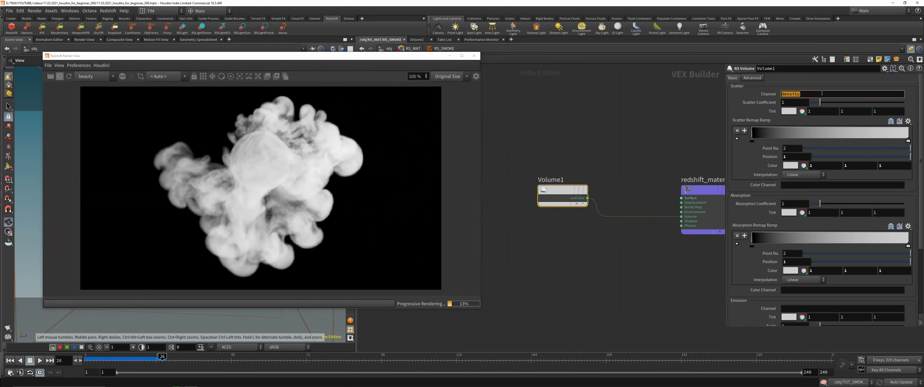
left_click_drag(537, 124, 611, 231)
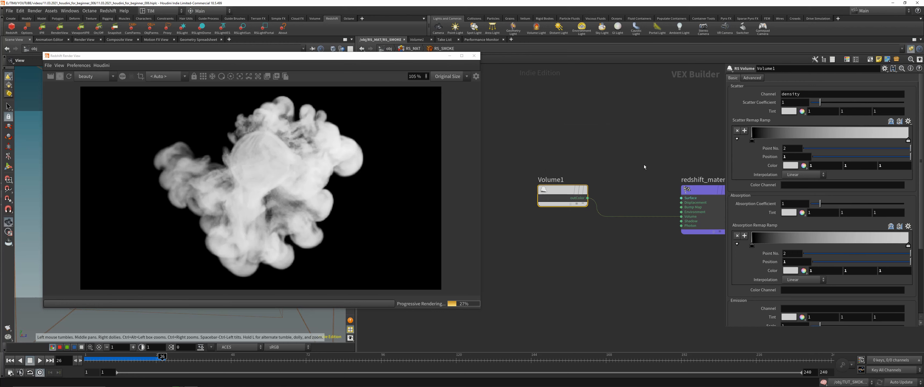
left_click(804, 185)
key("ctrl+v")
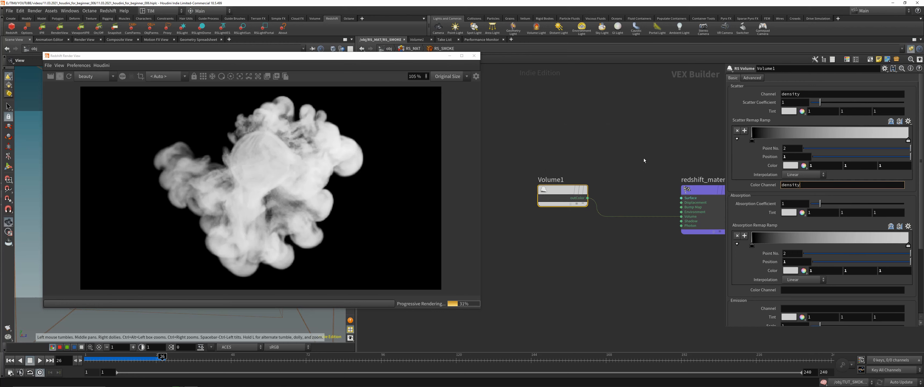
left_click(643, 158)
left_click(913, 379)
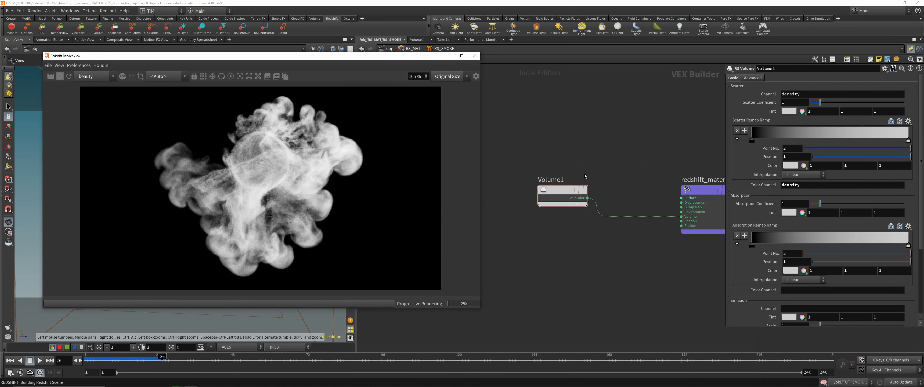
Clear the scatter Color Channel of Volume1
double_click(834, 186)
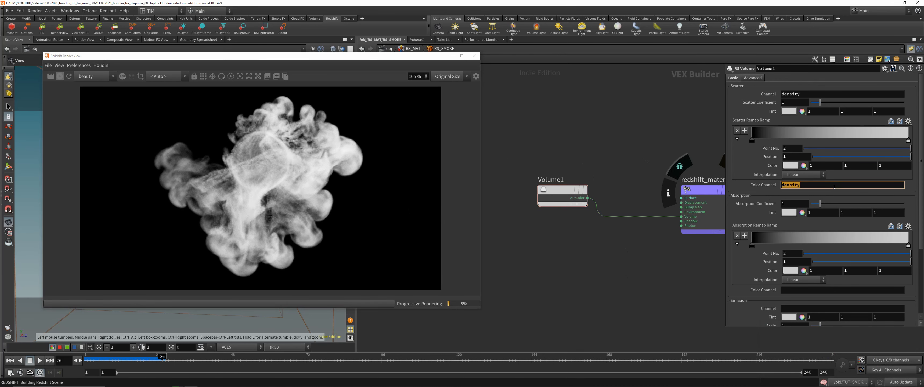
key("BackSpace")
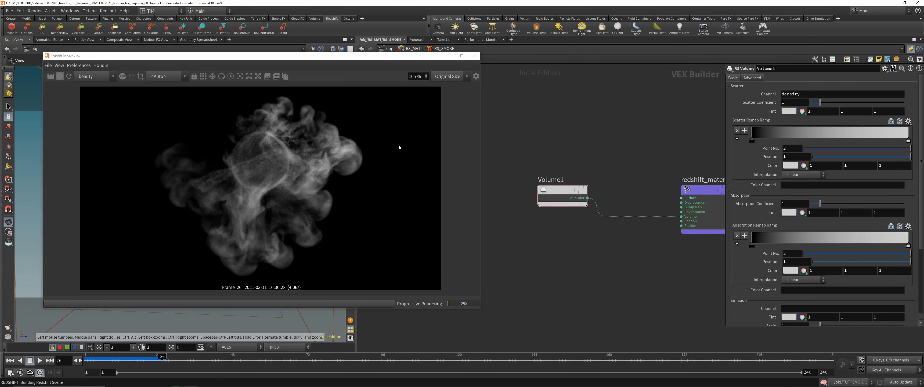
left_click(399, 144)
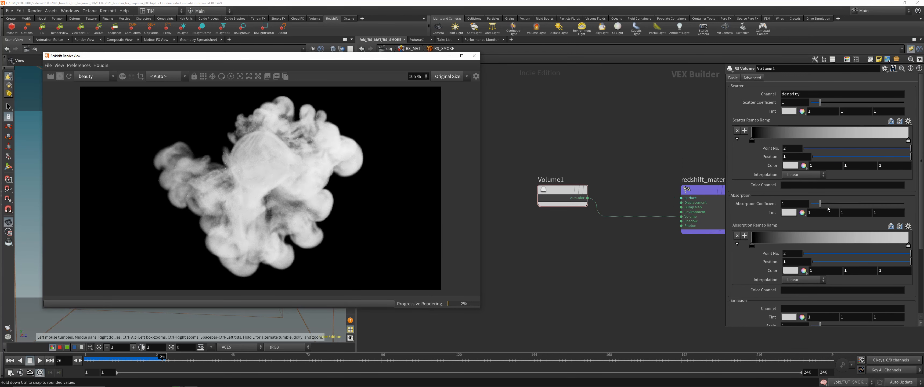
Raise Volume1's Absorption Coefficient to 10 and save the scene
left_click_drag(820, 203, 904, 203)
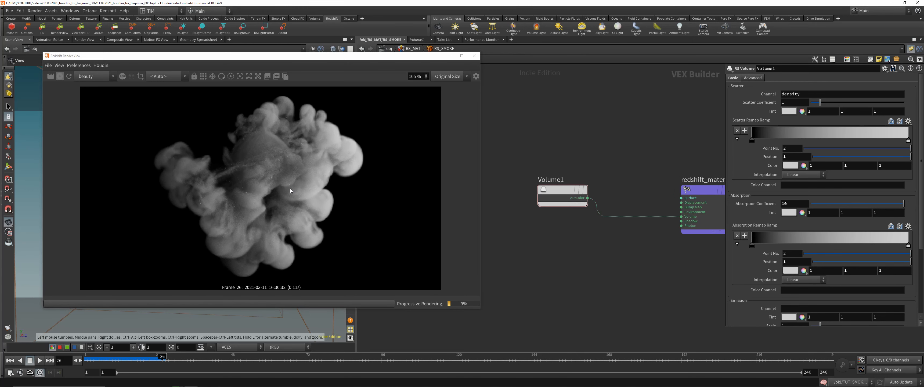
key("ctrl+s")
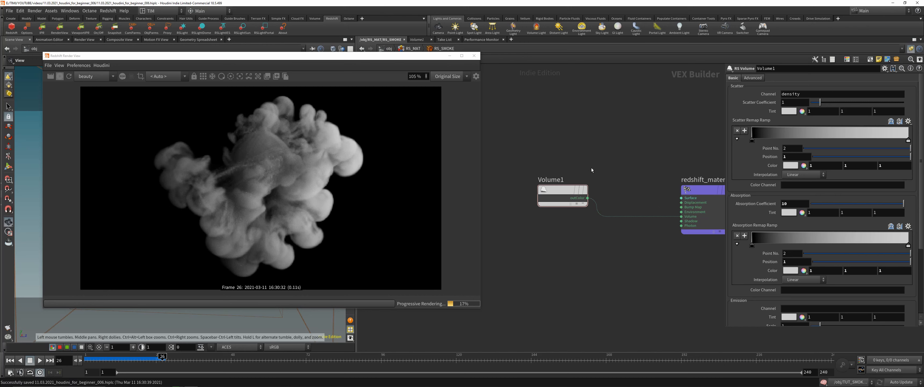
Return to the object level, open TUT_SMOKE and set the display flag on convertvdb1 instead of volumevisualization1
left_click(413, 49)
left_click(388, 49)
middle_click_drag(483, 126, 548, 123)
scroll(548, 124, "up", 1)
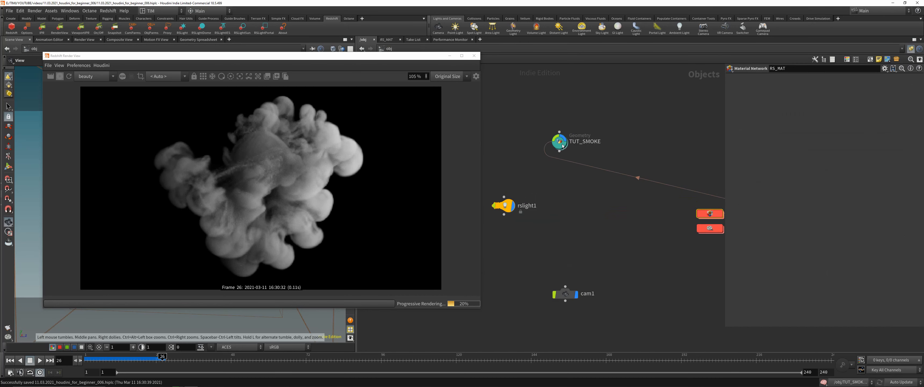
left_click(556, 146)
double_click(557, 146)
scroll(526, 241, "down", 4)
middle_click_drag(525, 242, 550, 182)
scroll(546, 148, "up", 5)
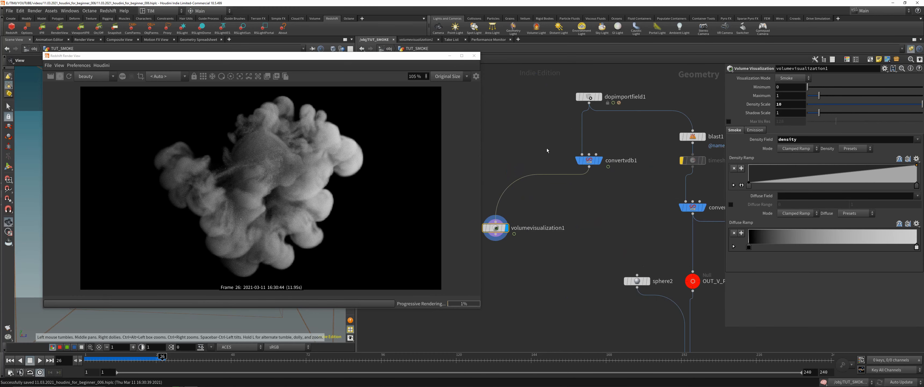
left_click(588, 161)
middle_click_drag(615, 156, 596, 189)
left_click(579, 194)
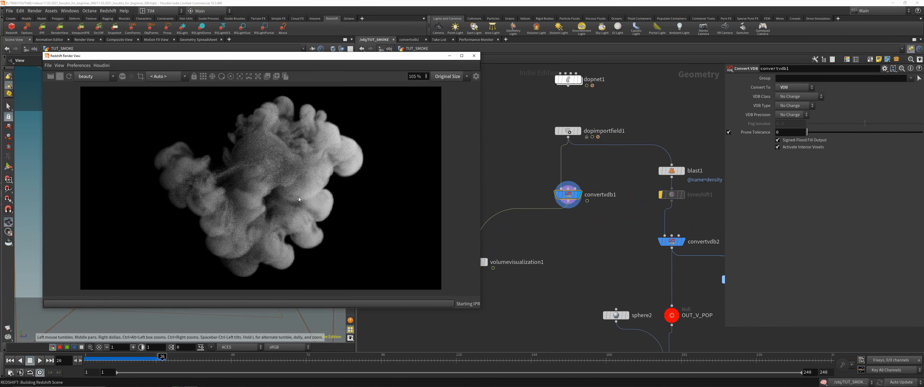
Set the display flag on dopimportfield1, select dopnet1 and minimize the Redshift Render View
left_click(578, 131)
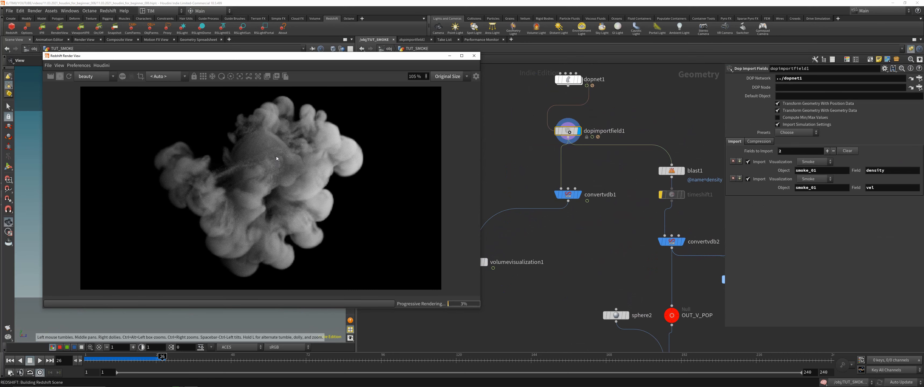
middle_click_drag(516, 115, 510, 170)
left_click(563, 134)
left_click(474, 56)
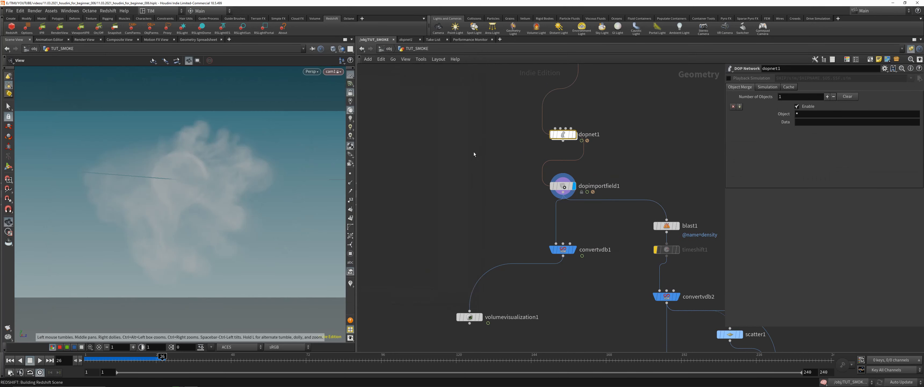
Open the create_v network and try a 3D Frequency of -4.6 on aanoise1
scroll(474, 151, "down", 4)
middle_click_drag(464, 120, 450, 222)
scroll(462, 208, "up", 4)
left_click(520, 260)
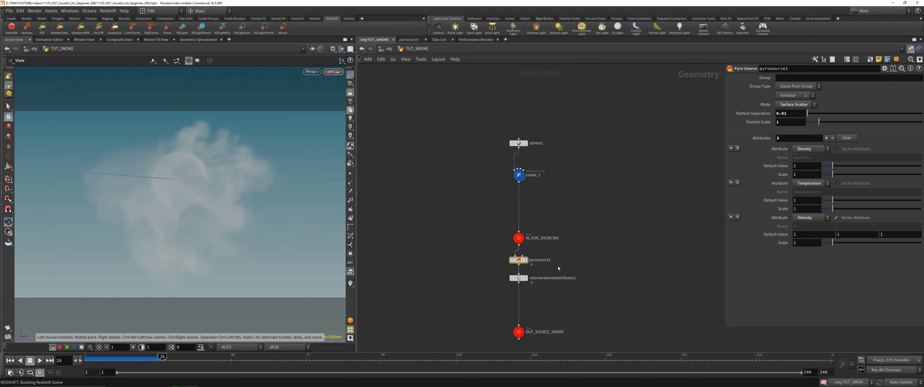
left_click(521, 278)
left_click_drag(573, 196, 579, 198)
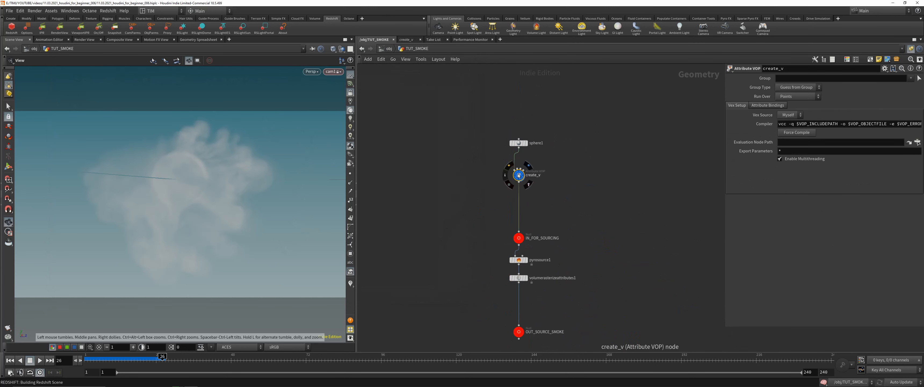
key("i")
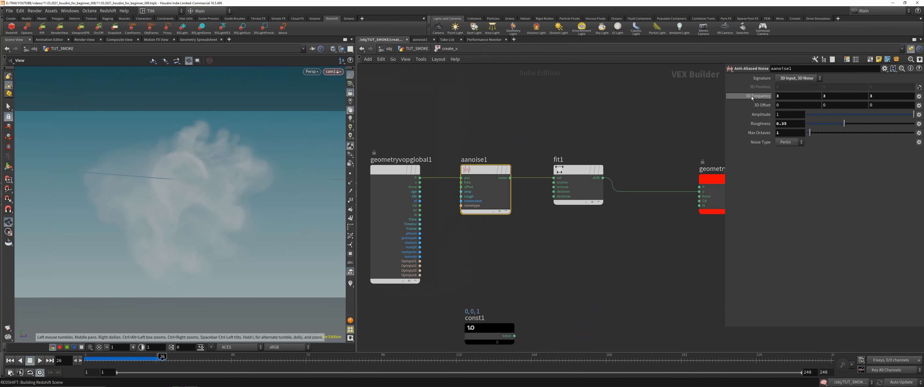
middle_click_drag(749, 96, 816, 95)
middle_click_drag(733, 94, 295, 221)
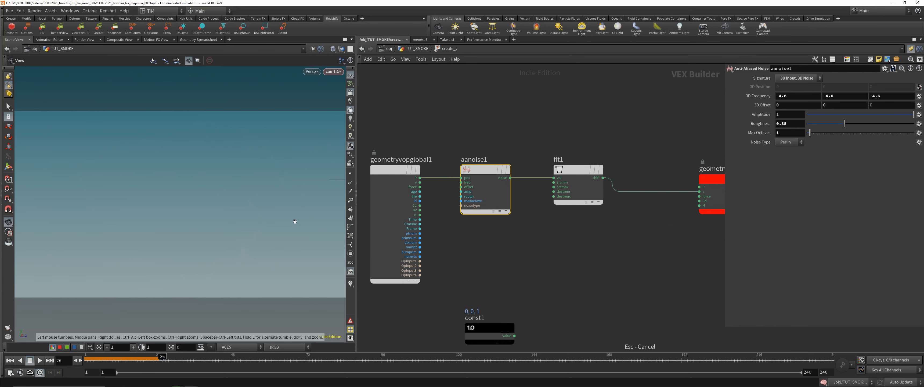
Leave the cam1 view, return to frame 1 and set the display flag on create_v
left_click(349, 93)
key("space+h")
left_click(10, 360)
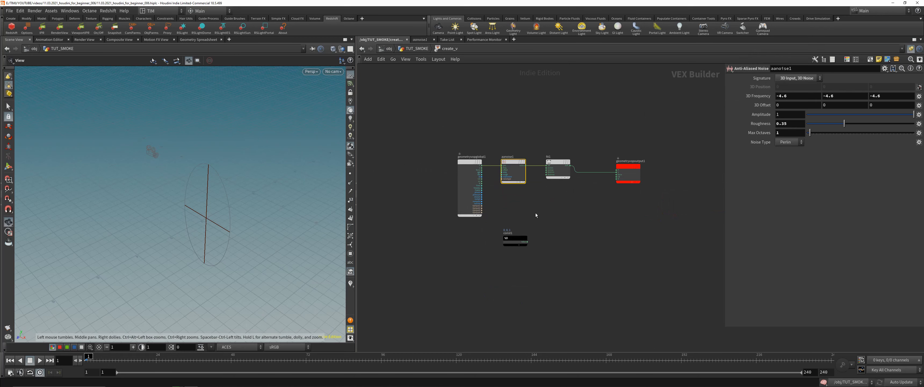
key("u")
left_click(524, 176)
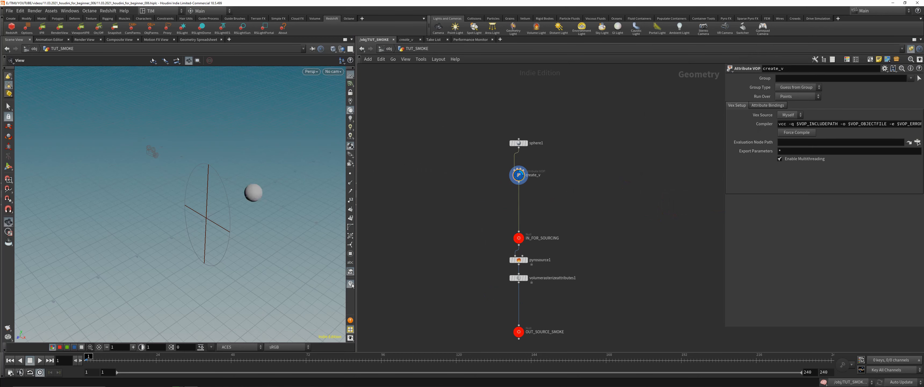
Set the 3D Frequency of aanoise1 inside create_v to 1.6 and check the sphere's velocity vectors
double_click(524, 176)
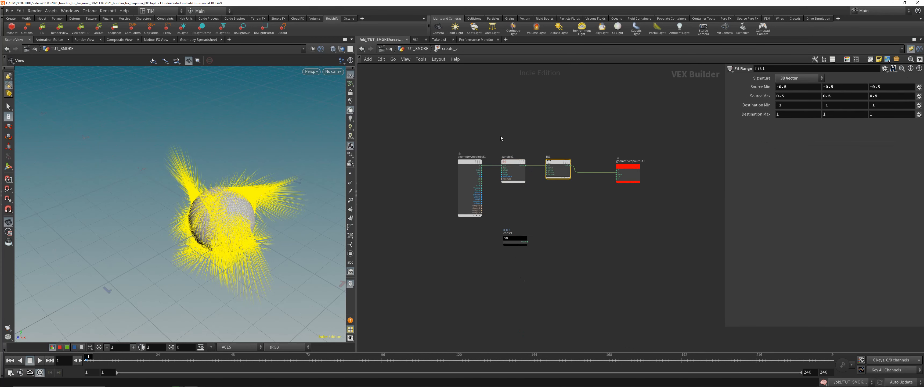
middle_click_drag(763, 95, 40, 98)
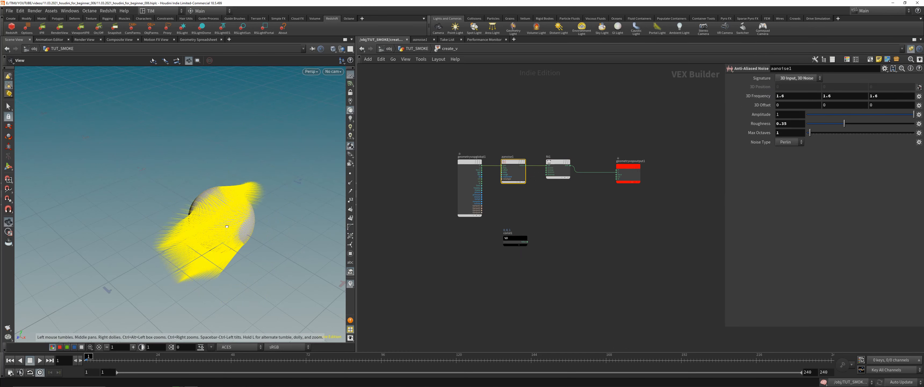
left_click_drag(215, 230, 158, 201)
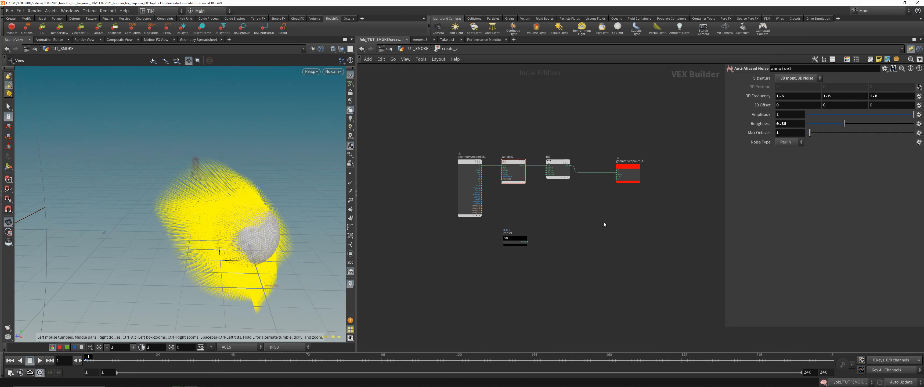
Return to TUT_SMOKE and display OUT_SOURCE_SMOKE to examine the smoke source volume
key("u")
scroll(604, 222, "down", 2)
scroll(518, 253, "up", 3)
middle_click_drag(516, 289, 490, 208)
left_click(532, 197)
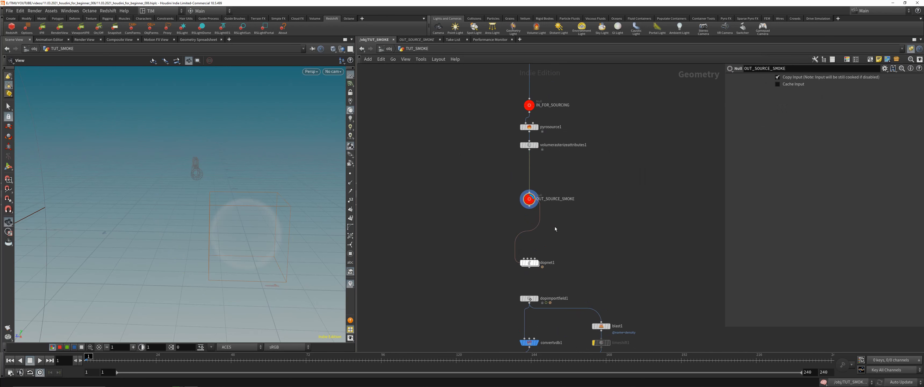
Set the Buoyancy Lift of smokesolver1 inside dopnet1 to 2 and return to TUT_SMOKE
middle_click_drag(554, 227, 540, 166)
left_click(519, 202)
double_click(516, 202)
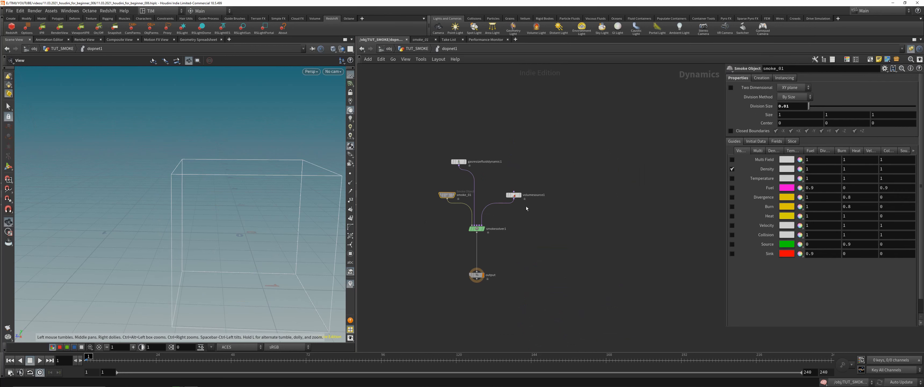
left_click(507, 231)
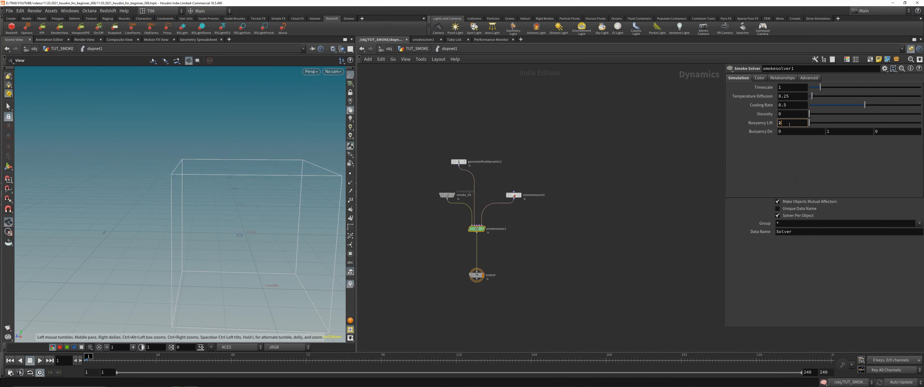
key("u")
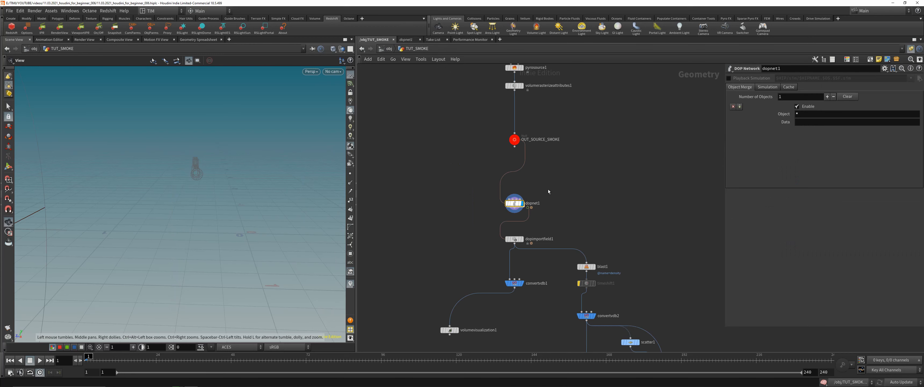
Display dopimportfield1, then raise the Division Size of smoke_01 inside dopnet1 and go back to TUT_SMOKE
left_click(493, 198)
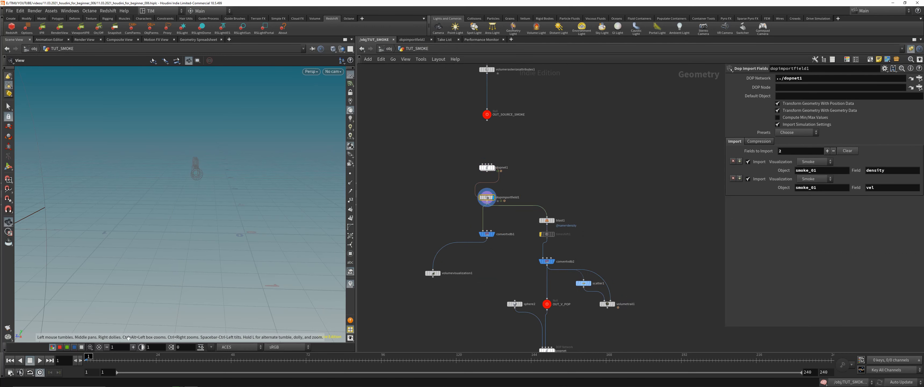
left_click(488, 168)
double_click(487, 169)
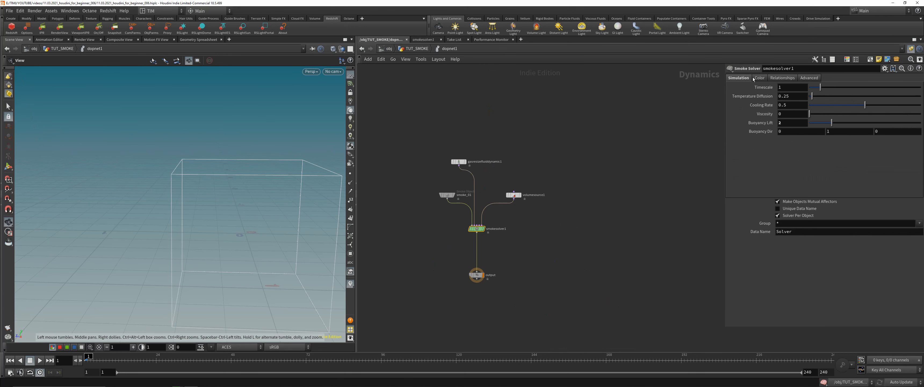
left_click(446, 195)
left_click(412, 48)
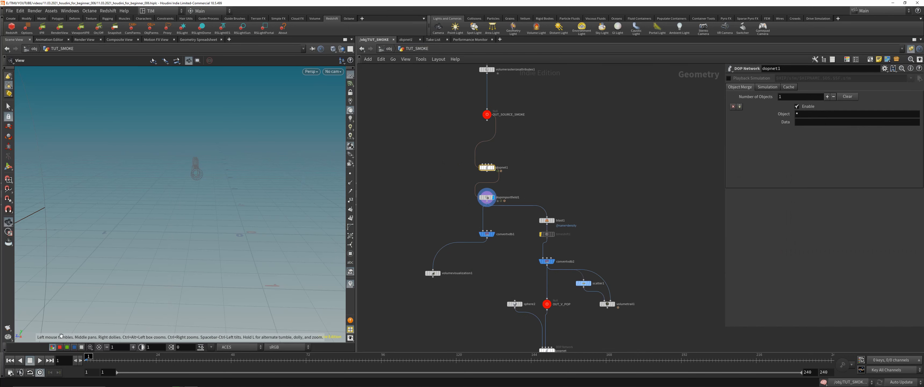
Play the simulation, view the smoke from several sides and go back to frame 6
key("Up")
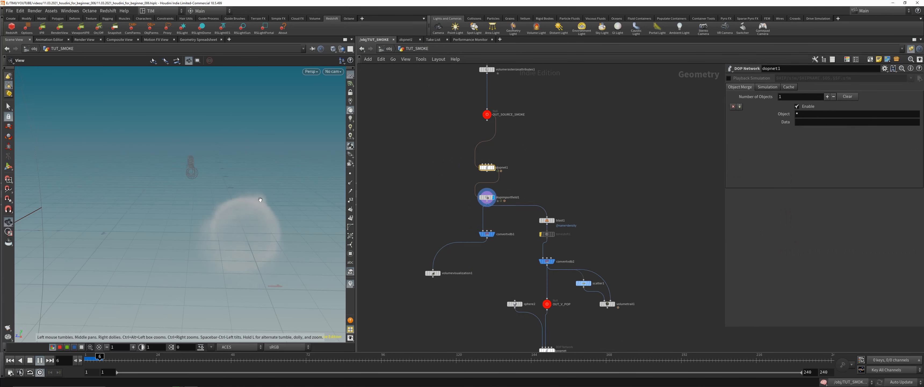
left_click_drag(228, 190, 260, 200)
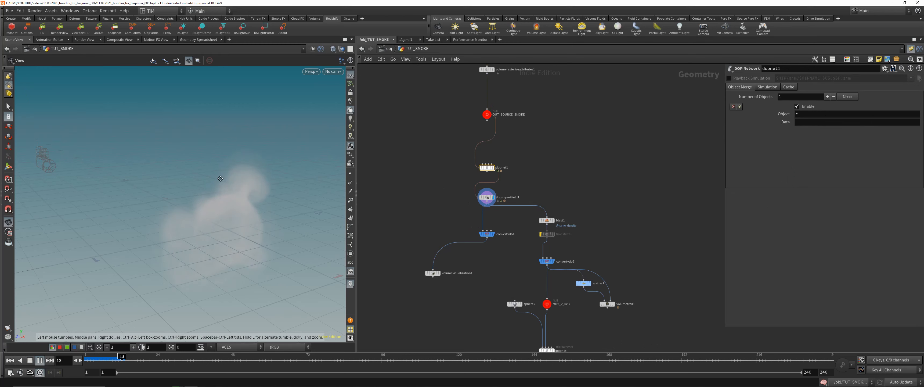
left_click_drag(220, 178, 219, 175)
right_click_drag(203, 207, 185, 281)
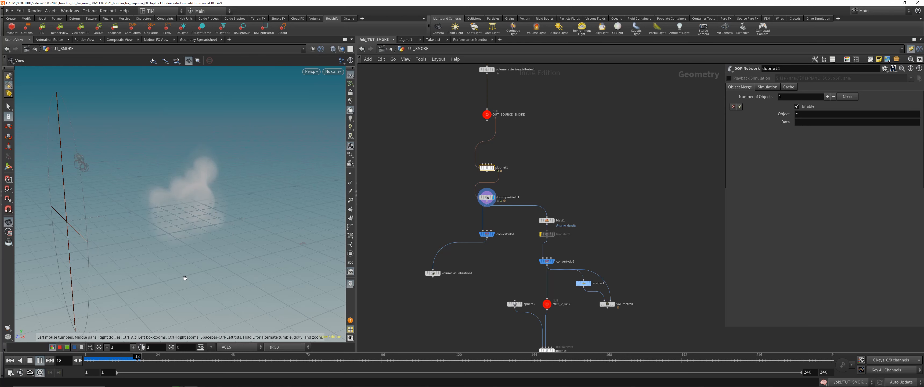
left_click(100, 360)
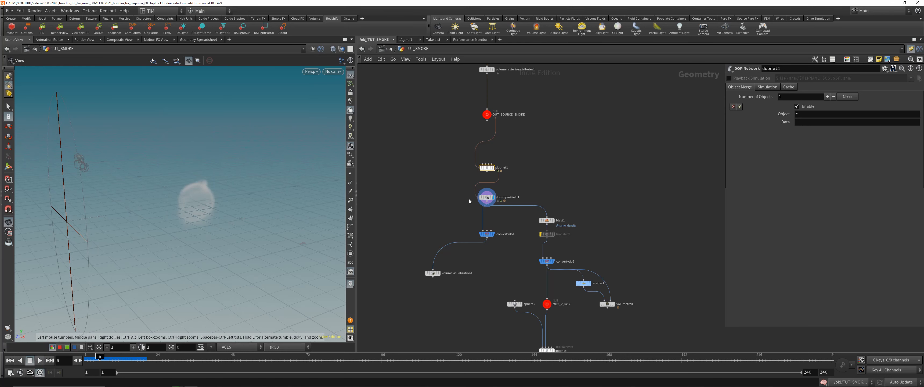
Set the Division Size of smoke_01 inside dopnet1 to 0.035 and play the simulation again
double_click(488, 168)
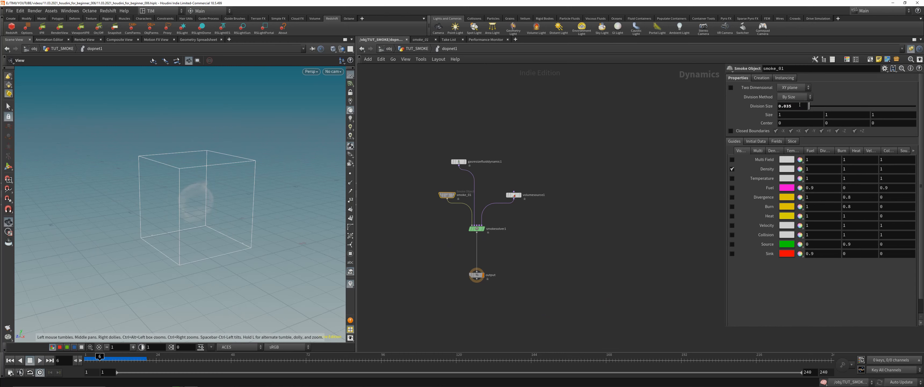
key("u")
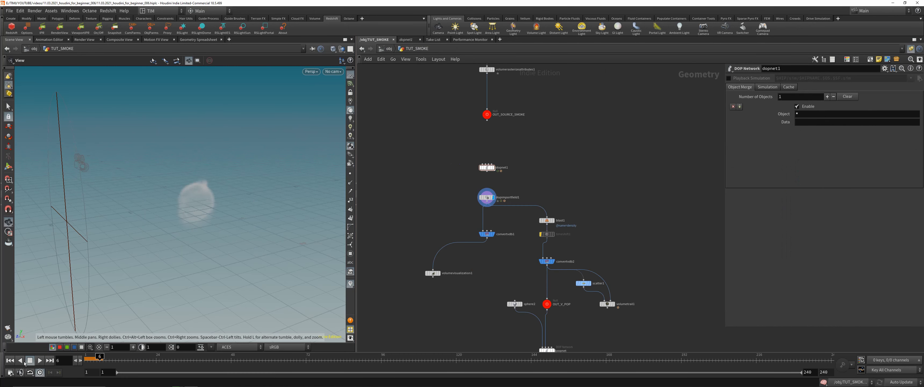
left_click(39, 360)
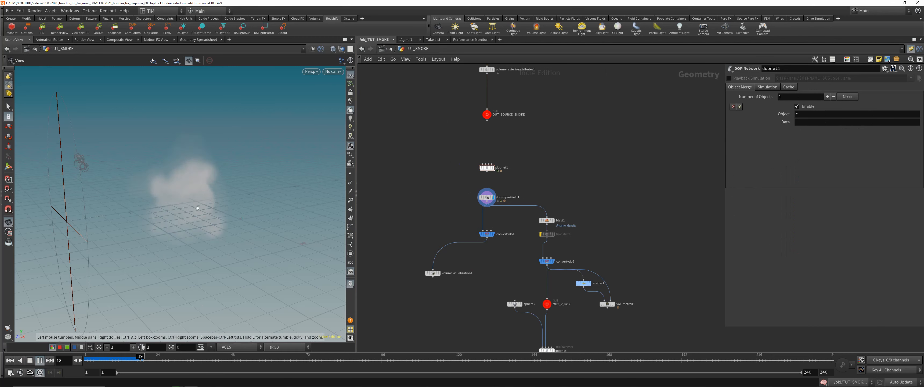
Inspect the running smoke simulation from several sides and move the timeline to frame 79
left_click_drag(197, 208, 253, 174)
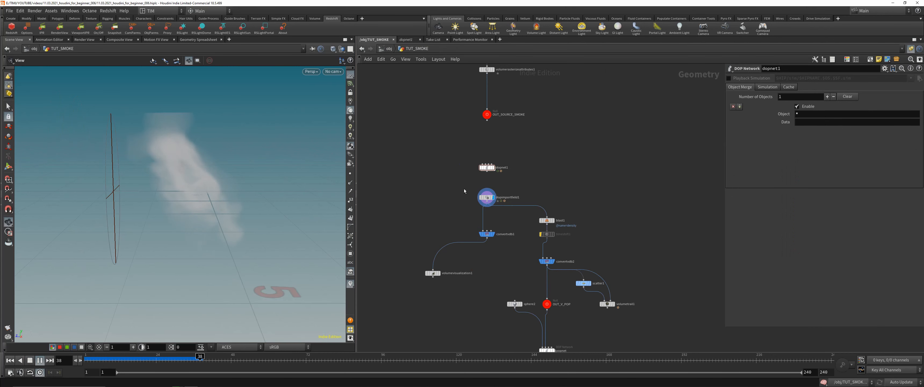
left_click(487, 197)
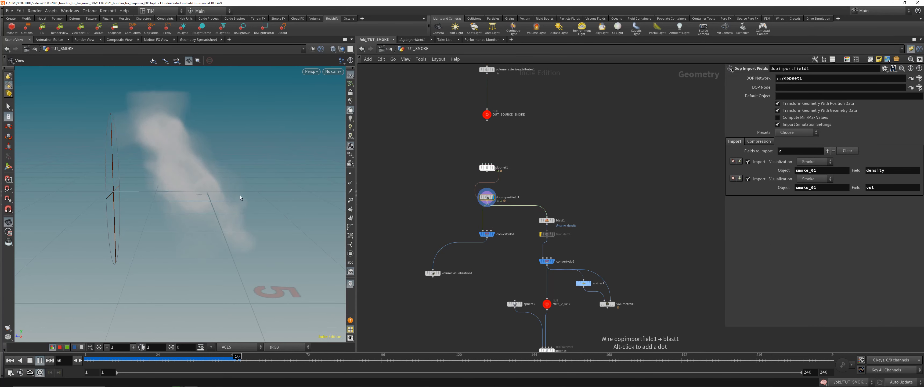
left_click_drag(240, 197, 229, 170)
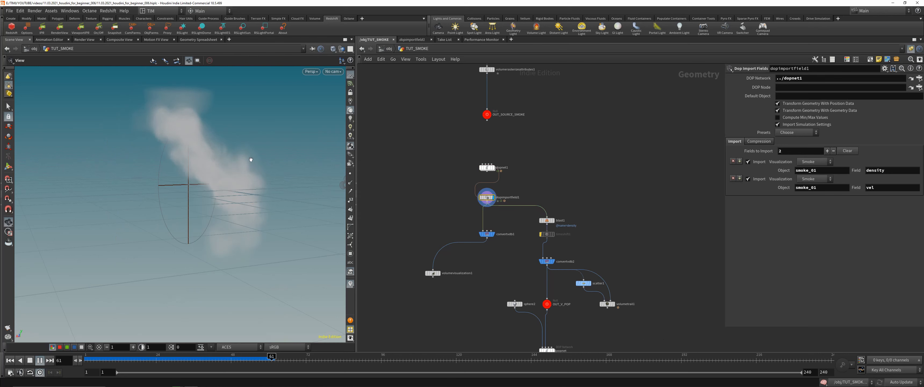
middle_click_drag(252, 192, 222, 213)
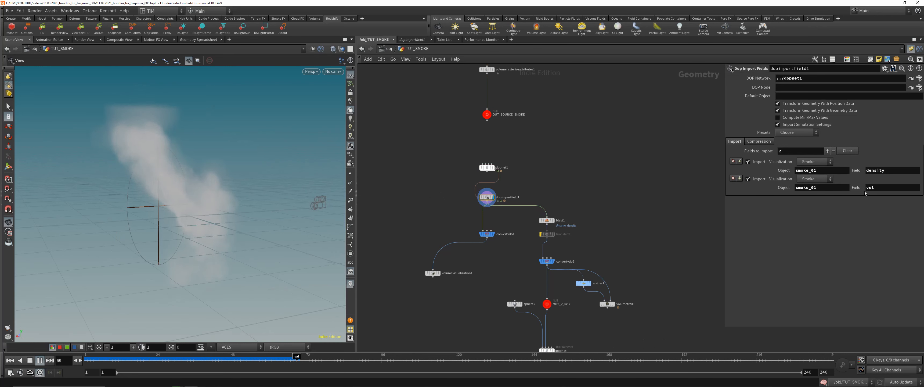
left_click_drag(296, 358, 328, 358)
mouse_move(546, 221)
left_mouse_down("alt")
mouse_move(431, 229)
mouse_move(515, 210)
mouse_move(529, 221)
left_mouse_up("alt")
key("y")
scroll(455, 223, "up", 4)
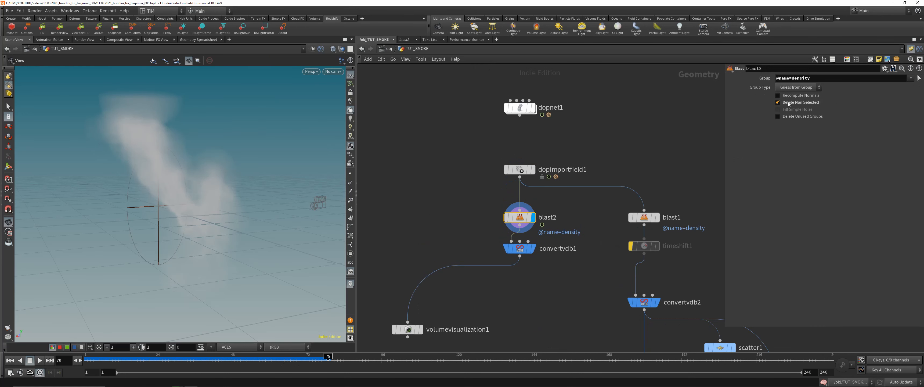
middle_click_drag(439, 253, 457, 208)
Set the display flag on convertvdb1 and save the scene
left_click(536, 204)
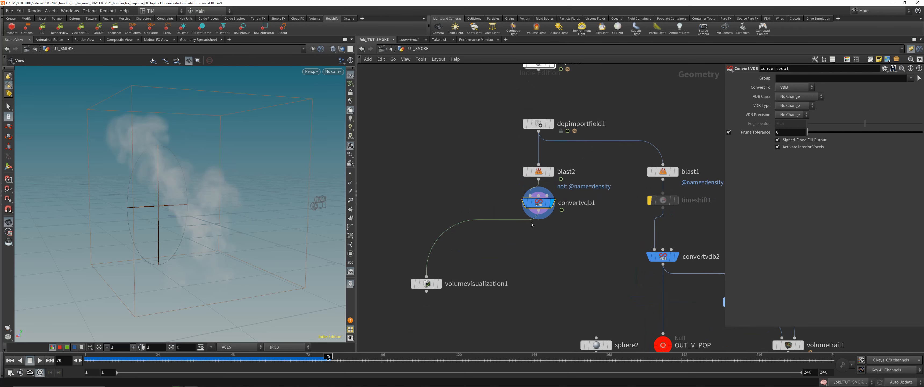
key("ctrl+s")
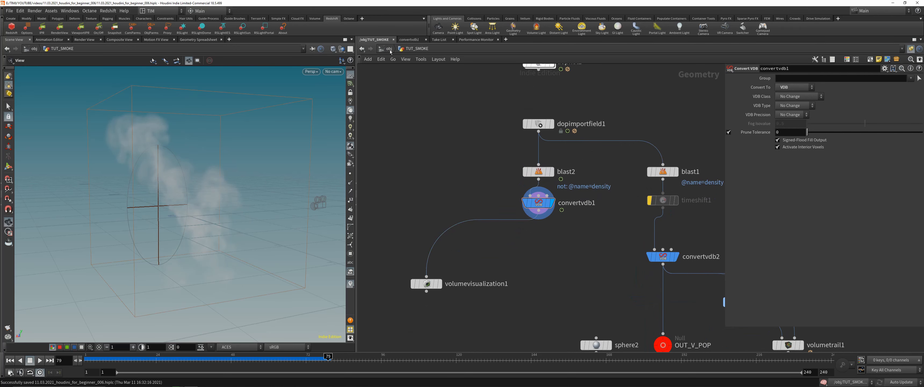
Look through cam1 with the camera locked to the view, reframe it on the smoke and bring back the Redshift Render View
left_click(333, 71)
left_click(358, 108)
left_click(349, 92)
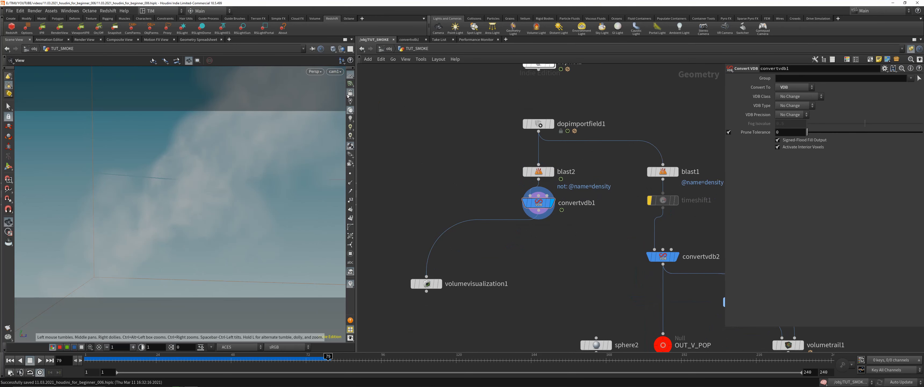
right_click_drag(244, 190, 193, 225)
left_click_drag(193, 225, 199, 224)
key("alt+Tab")
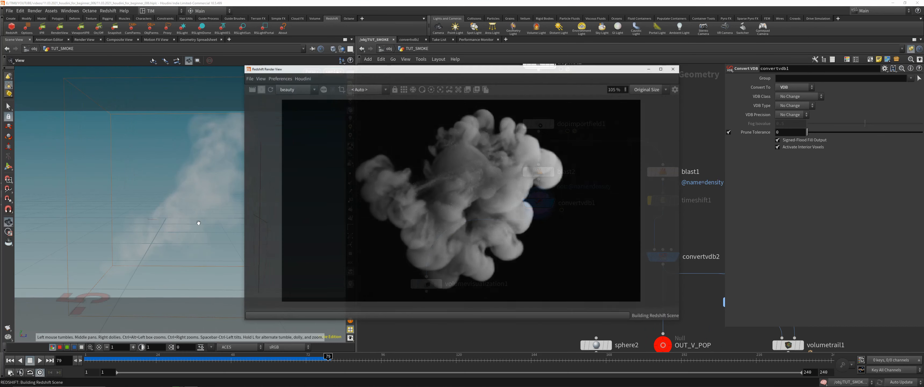
left_click_drag(449, 69, 279, 83)
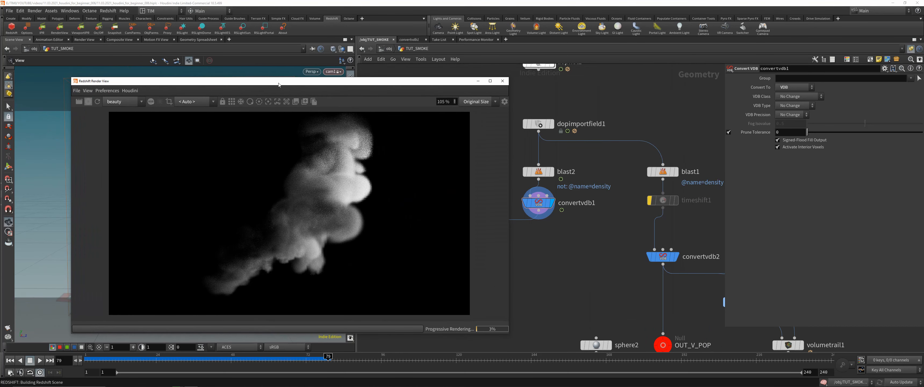
Reopen the TUT_SMOKE network, disable the vel field import on dopimportfield1 and delete blast2
left_click(389, 49)
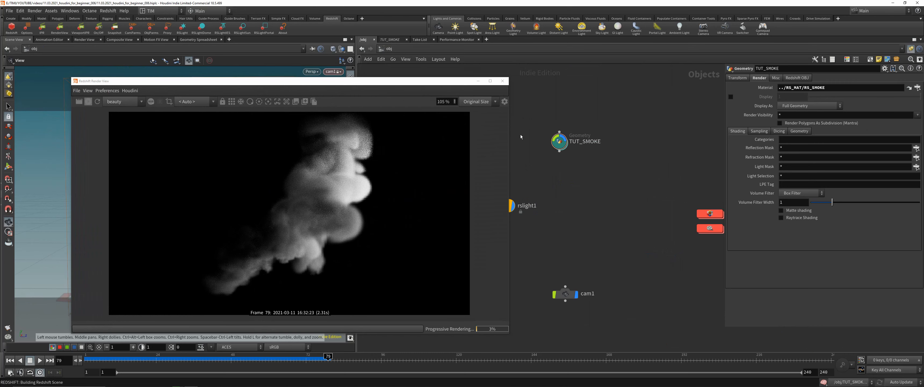
left_click(503, 82)
double_click(559, 142)
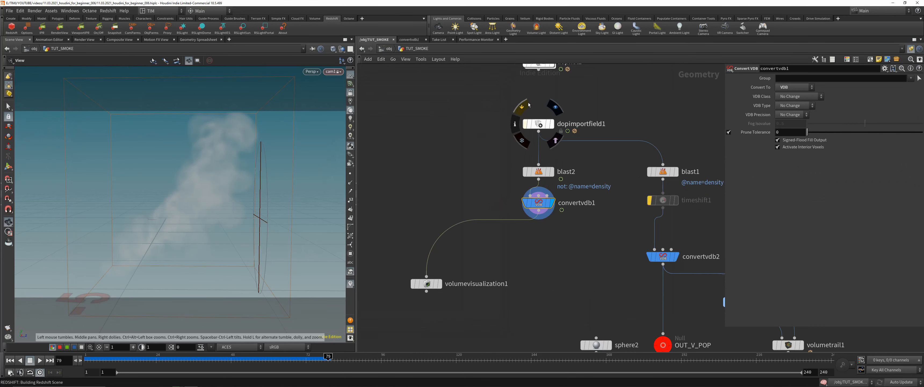
middle_click_drag(475, 105, 467, 147)
left_click(544, 164)
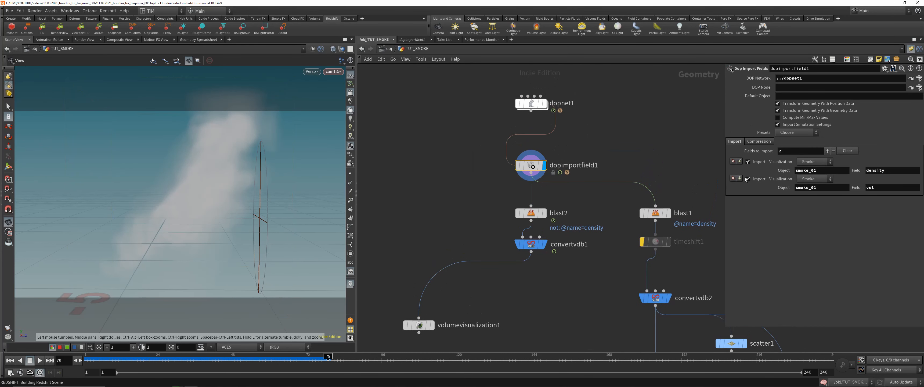
left_click(574, 222)
key("Delete")
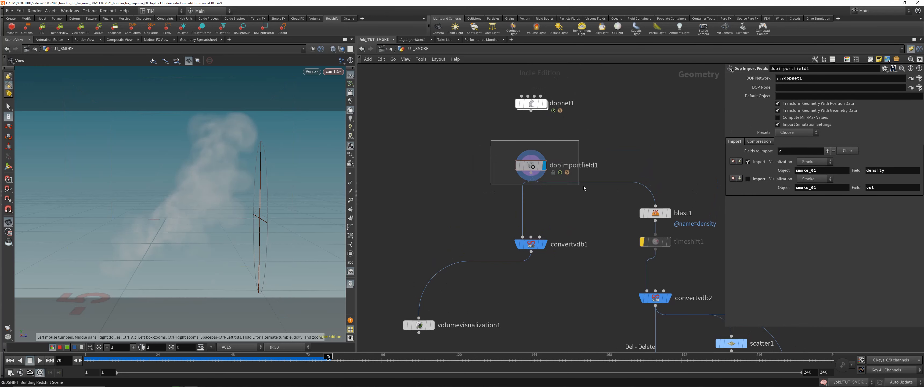
Adjust the Division Size of smoke_01 inside dopnet1 and return to the TUT_SMOKE network
left_click(533, 104)
double_click(534, 105)
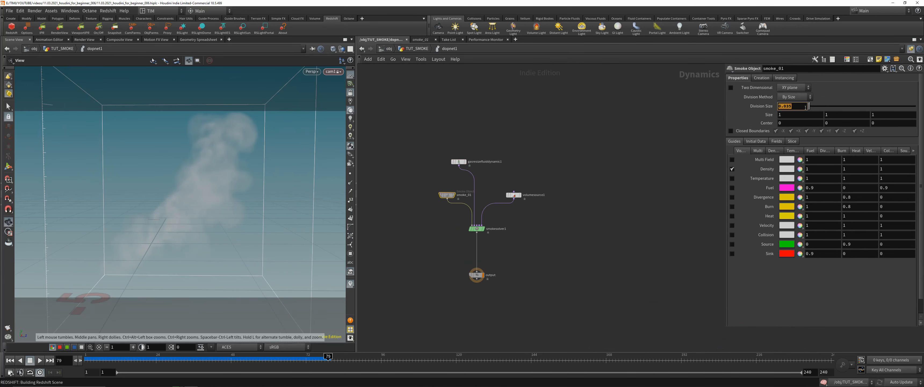
left_click(416, 48)
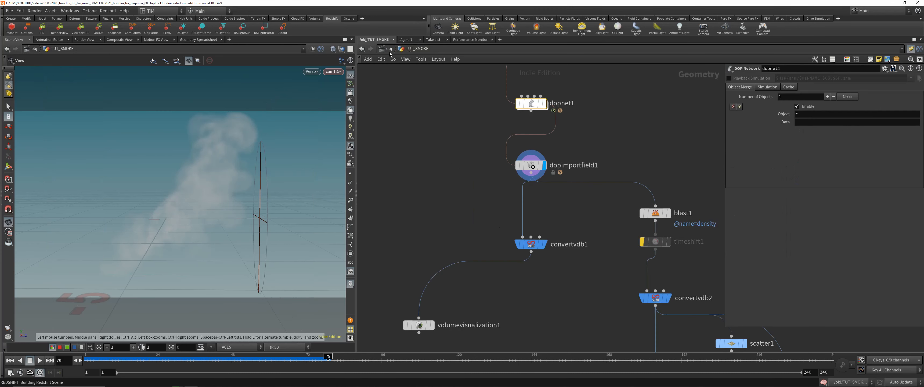
Display volumevisualization1 and rerun the smoke simulation from the first frame up to frame 38
middle_click_drag(421, 65, 427, 99)
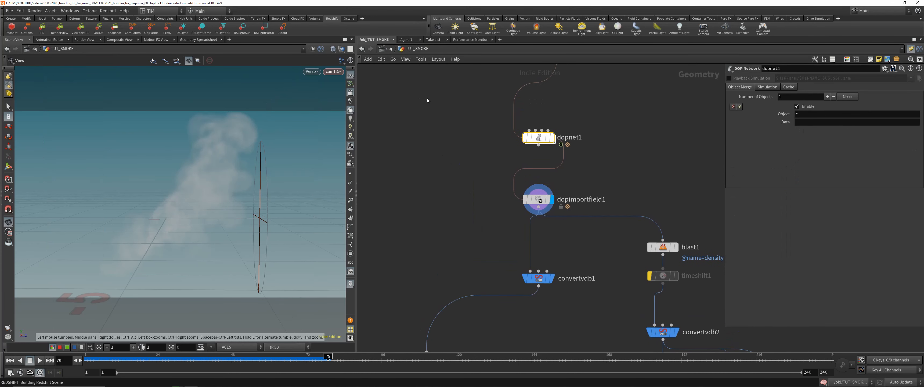
middle_click_drag(492, 258, 472, 176)
scroll(472, 176, "down", 1)
left_click(508, 188)
left_click(504, 123)
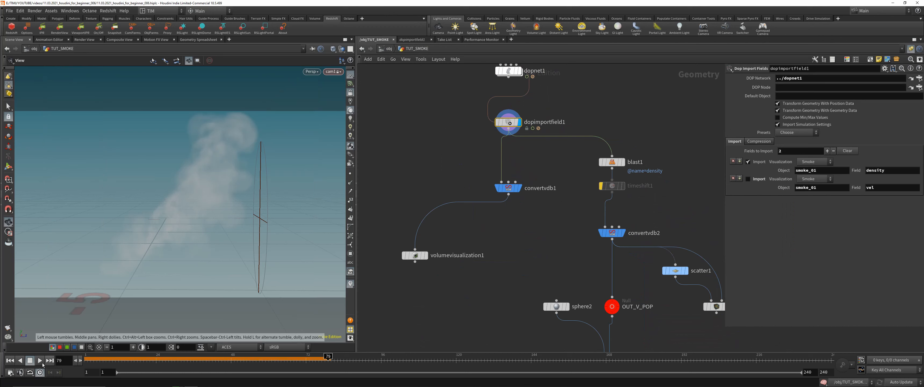
left_click(8, 362)
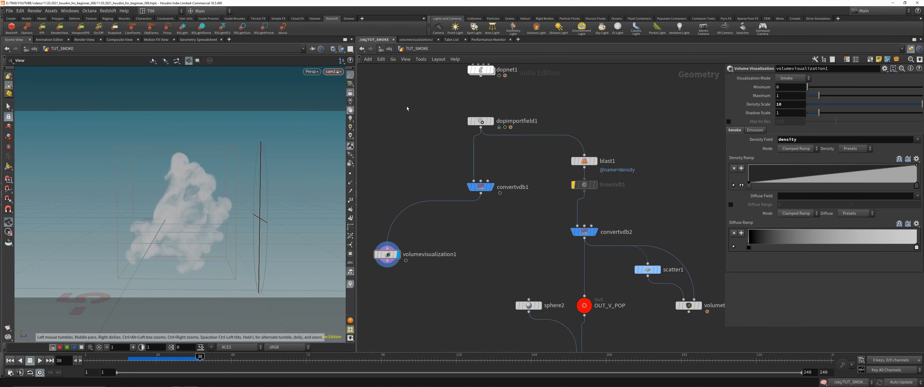
Go up to object level, render frame 38 in the Redshift Render View and reframe cam1 on the smoke
left_click(381, 50)
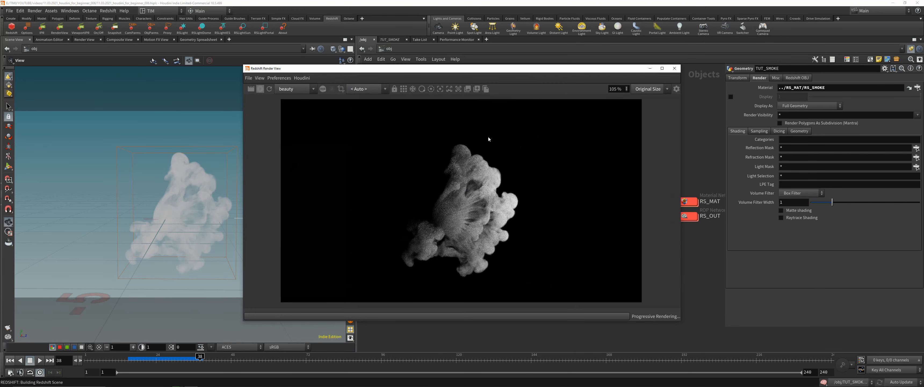
left_click_drag(464, 69, 498, 60)
scroll(215, 172, "up", 3)
scroll(196, 194, "up", 5)
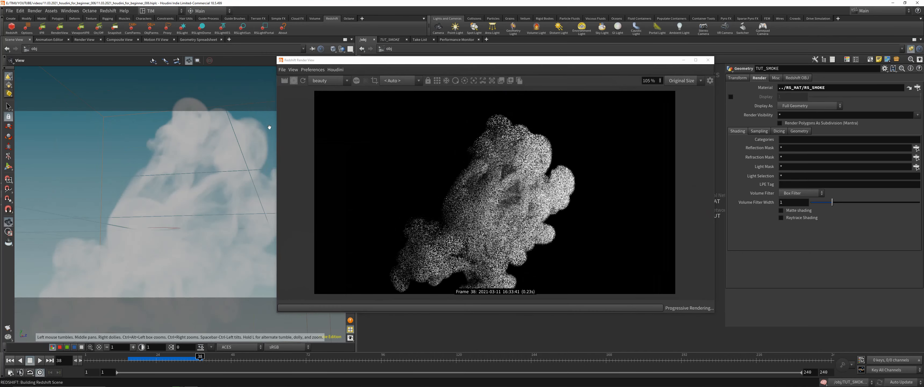
scroll(209, 162, "down", 5)
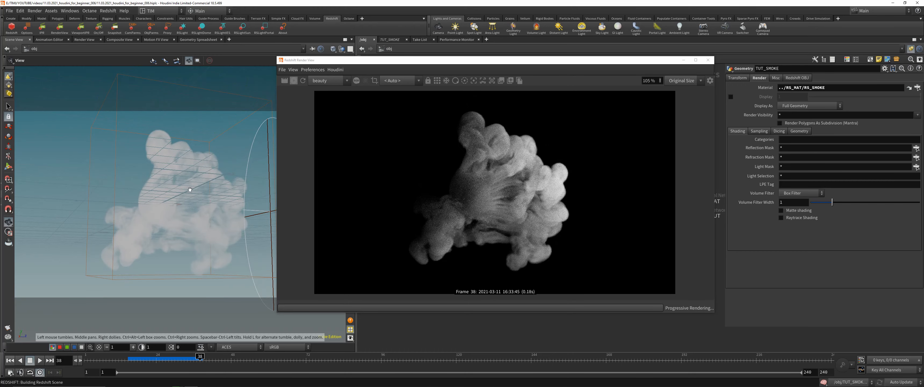
left_click_drag(486, 63, 225, 68)
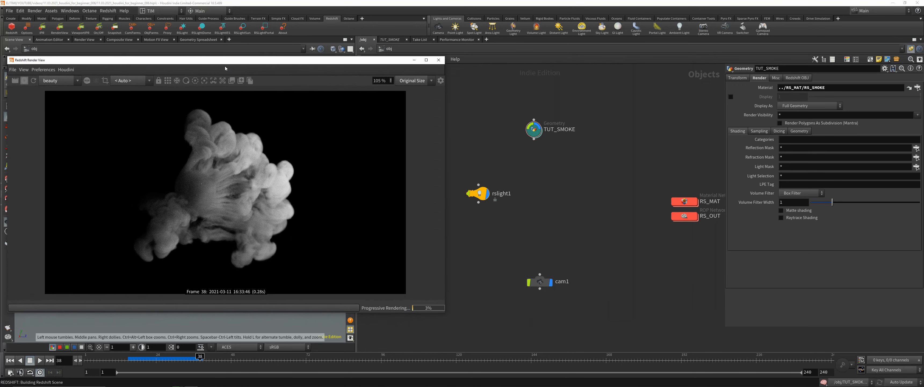
Close the render view, select rslight1, leave the camera view and move the light farther from the smoke
left_click(438, 60)
left_click(246, 217)
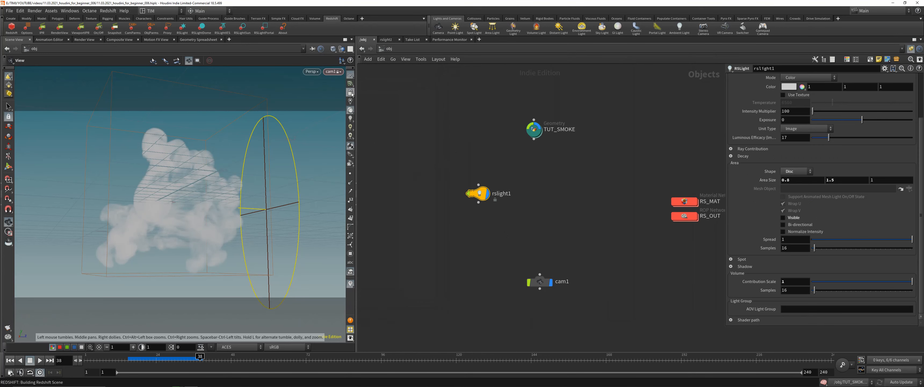
key("g")
left_click_drag(245, 217, 225, 173)
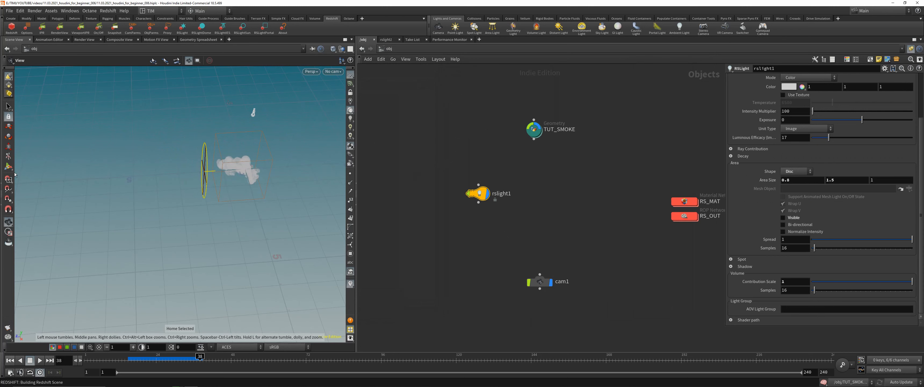
left_click(9, 166)
middle_click_drag(216, 191, 148, 239, "alt")
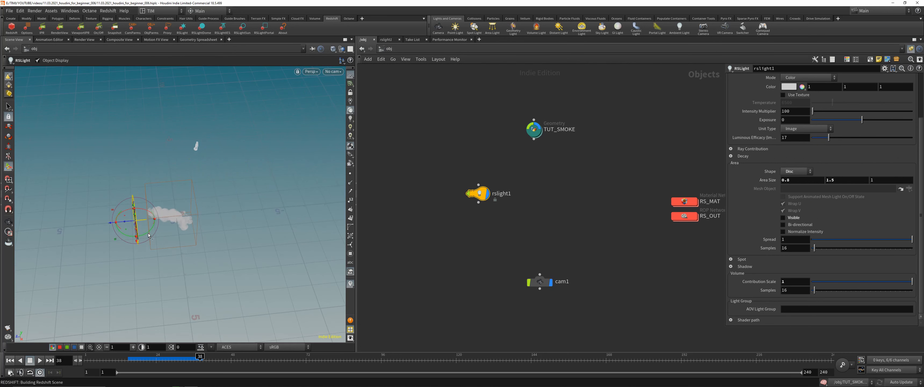
left_click_drag(149, 234, 130, 221)
middle_click_drag(85, 247, 143, 227, "alt")
left_click_drag(144, 228, 120, 223, "alt")
middle_click_drag(120, 223, 161, 186, "alt")
left_click_drag(161, 186, 163, 200, "alt")
left_click_drag(229, 207, 282, 243)
Duplicate rslight1 as rslight2 and place the copy on the opposite side of the smoke
left_click_drag(480, 194, 468, 237, "alt")
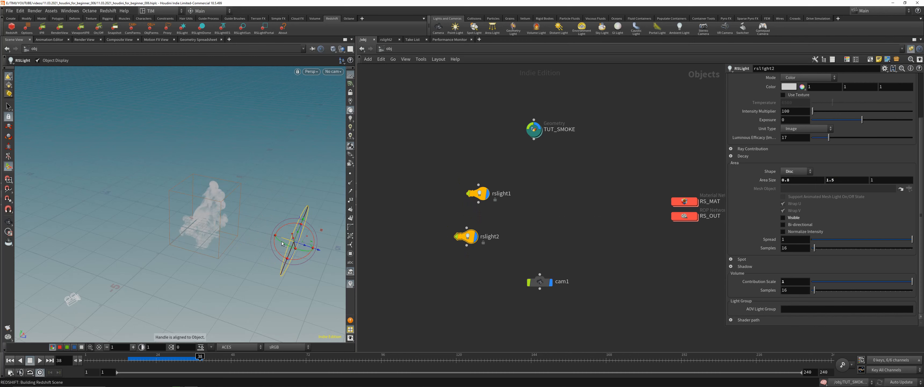
left_click_drag(282, 244, 335, 247)
left_click_drag(281, 235, 266, 195)
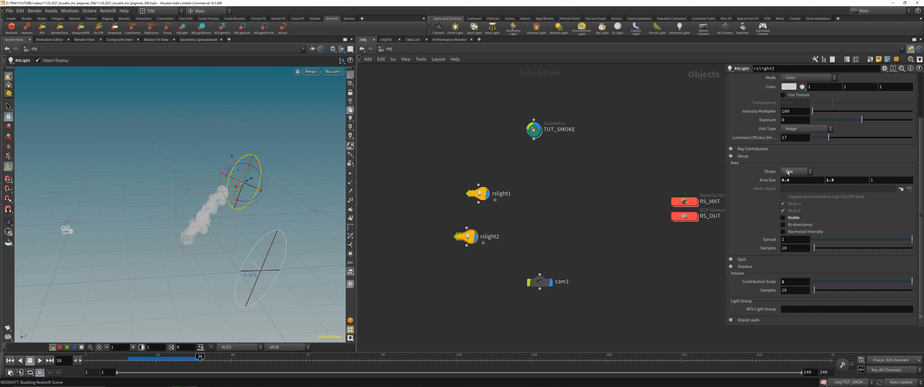
Set rslight2's Exposure to -2 and its color to orange (1, 0.5, 0)
scroll(788, 172, "up", 3)
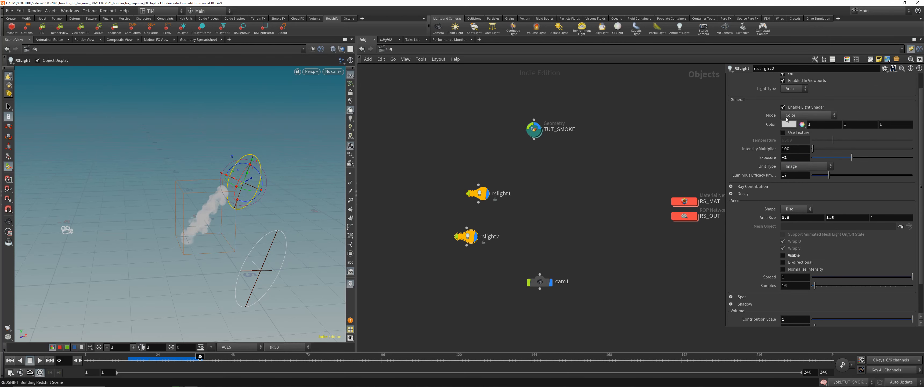
left_click(787, 124)
left_click(515, 127)
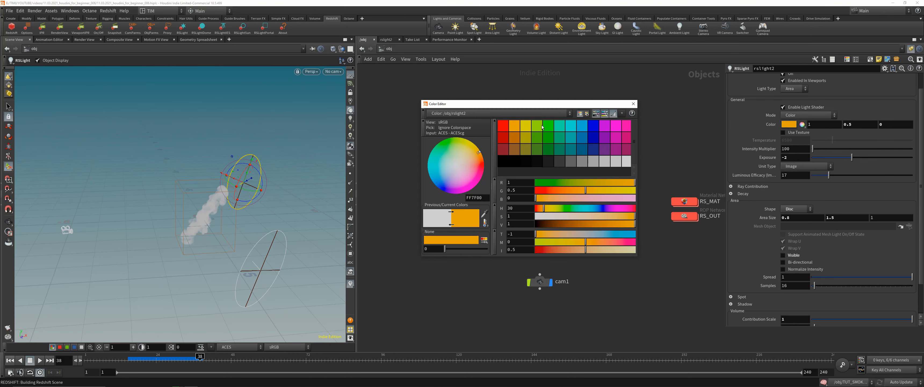
left_click(634, 105)
Look through cam1 again and place the Redshift Render View clear of the light parameters
left_click(331, 73)
left_click(337, 106)
key("alt+Tab")
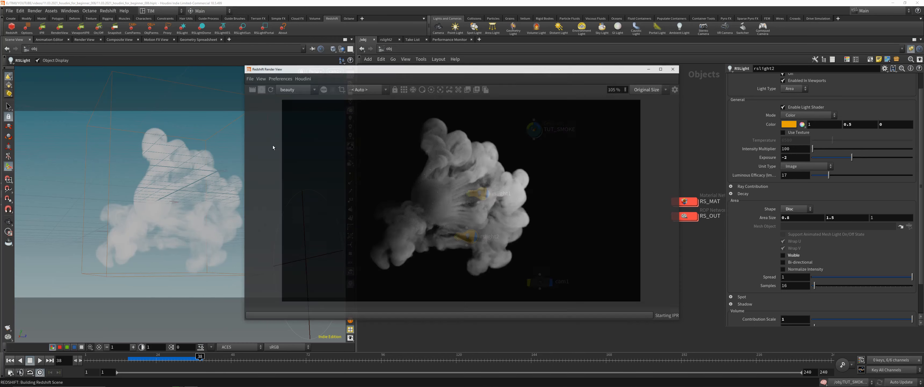
left_click_drag(499, 68, 329, 69)
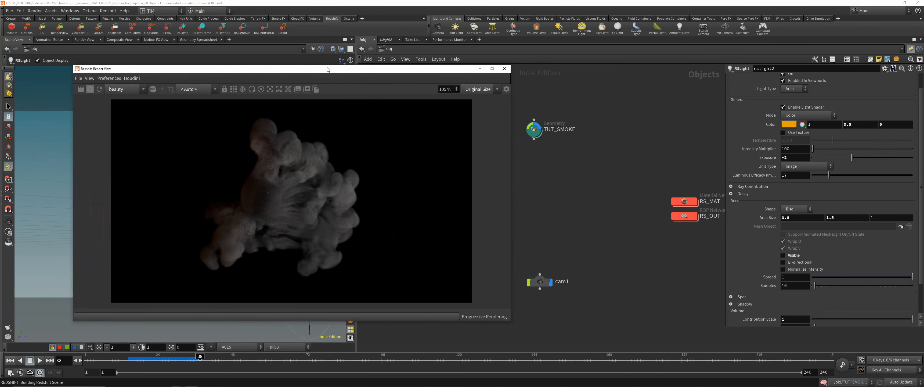
Raise rslight2's Exposure to 0 and fine-tune it to 0.6
double_click(794, 158)
type("0")
key("Return")
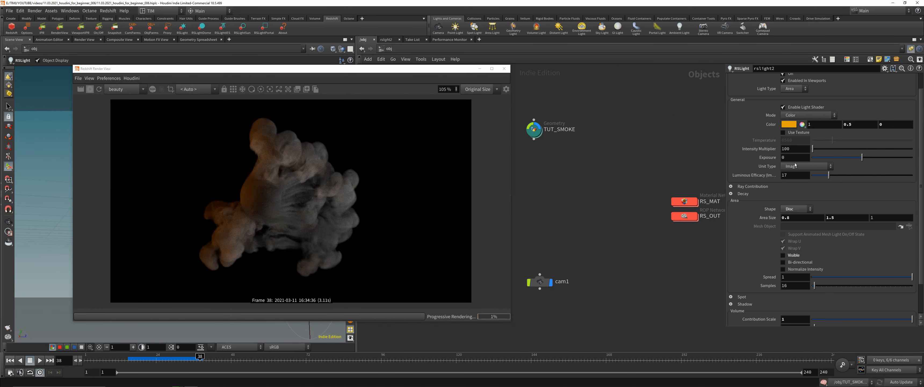
middle_click_drag(787, 158, 819, 158)
Try an Exposure of 5 on rslight1 and settle on 1
middle_click_drag(615, 182, 682, 176)
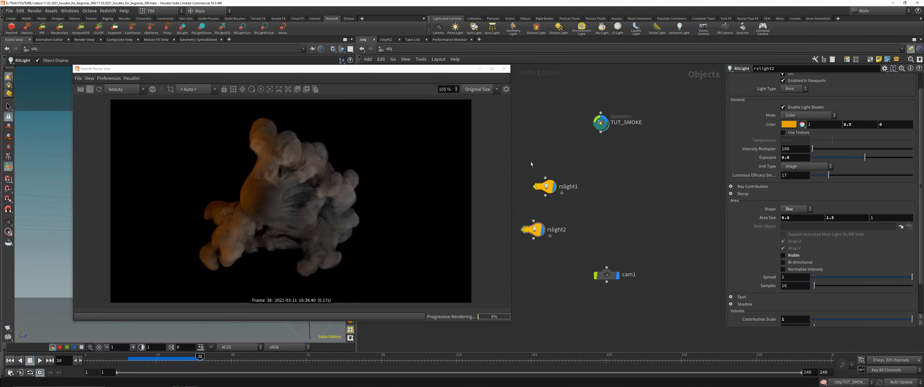
left_click(544, 185)
left_click(797, 158)
type("5")
key("Return")
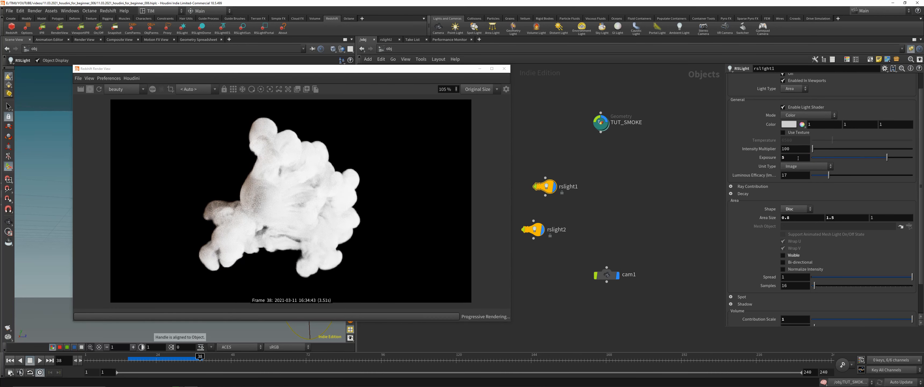
type("1")
key("Return")
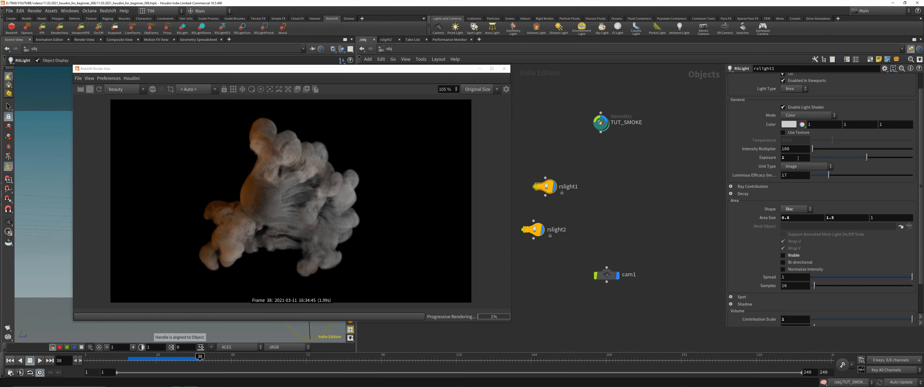
Open the RS_SMOKE material builder inside RS_MAT to access its Volume1 shader
middle_click_drag(629, 186, 564, 183)
double_click(695, 194)
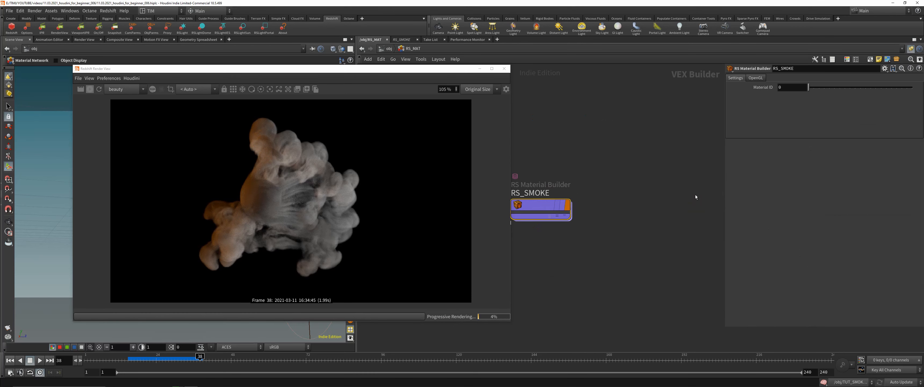
double_click(550, 207)
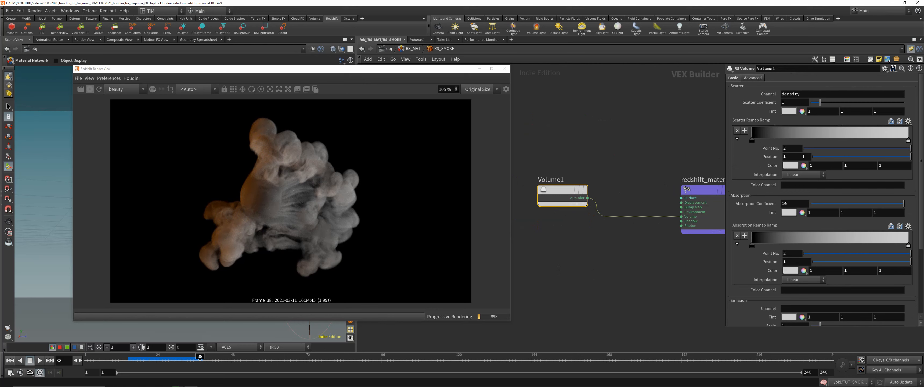
Try density as Volume1's scatter Color Channel and clear it again
left_click(815, 95)
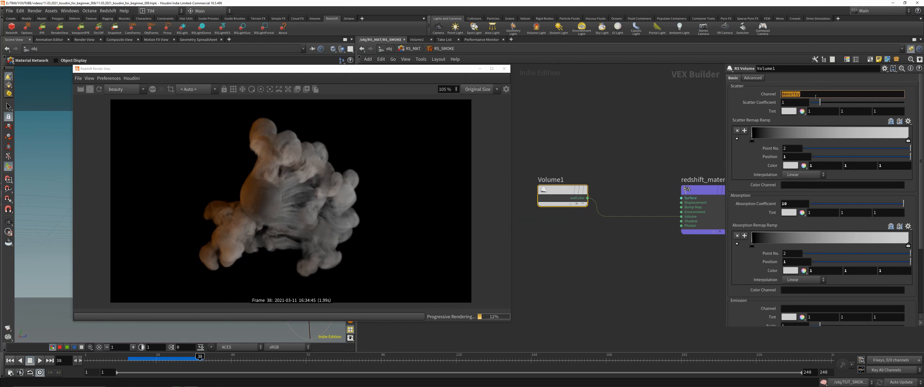
key("ctrl+c")
left_click(797, 184)
key("ctrl+v")
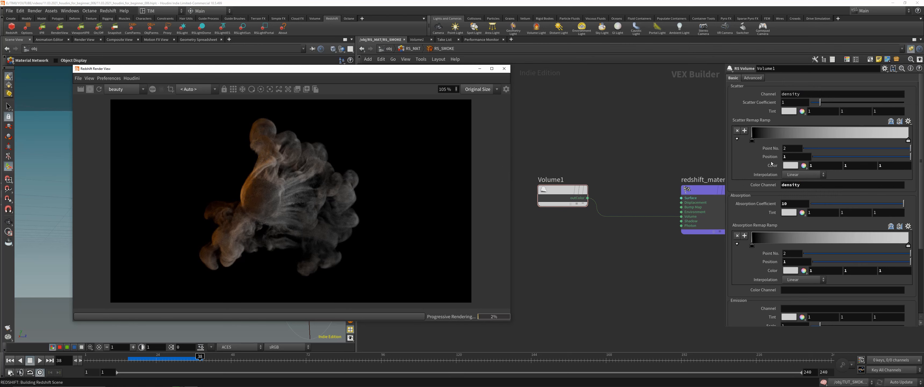
double_click(824, 185)
key("BackSpace")
key("Return")
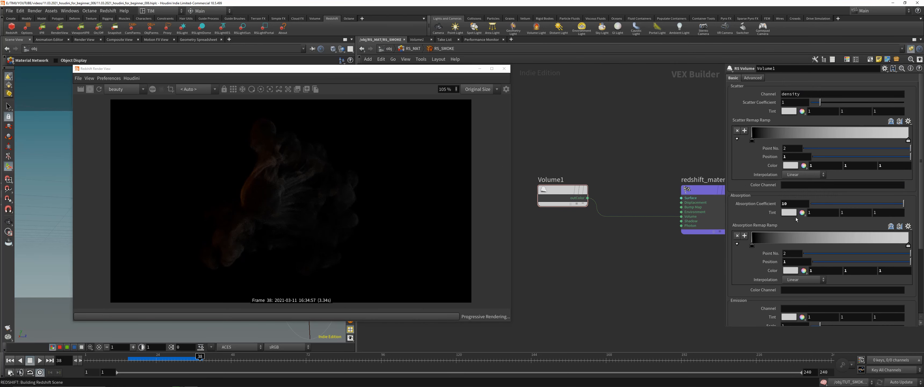
Test Volume1's Absorption Coefficient with other values, including 25, and set it back to 10
left_click_drag(840, 208, 802, 205)
left_click(350, 196)
key("ctrl+z")
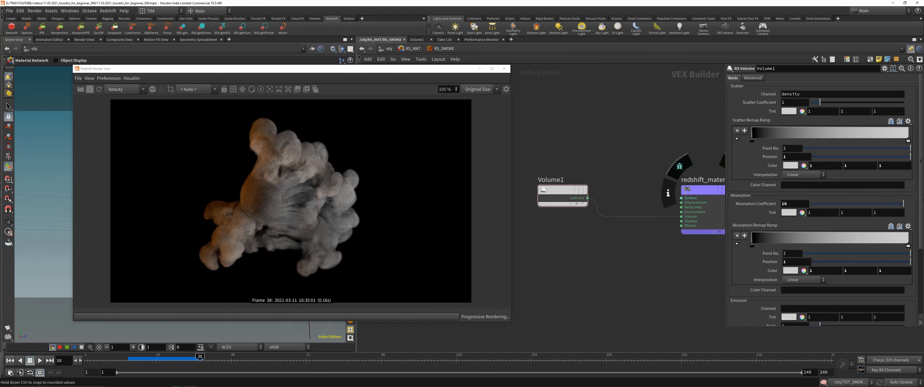
left_click(799, 205)
type("25")
key("Return")
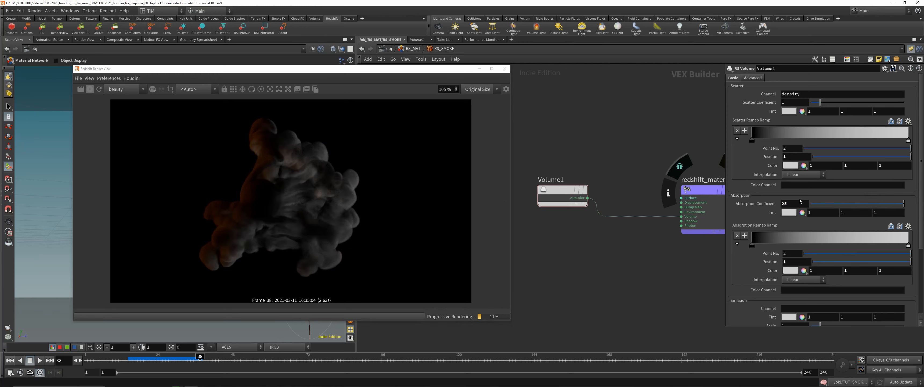
left_click(805, 206)
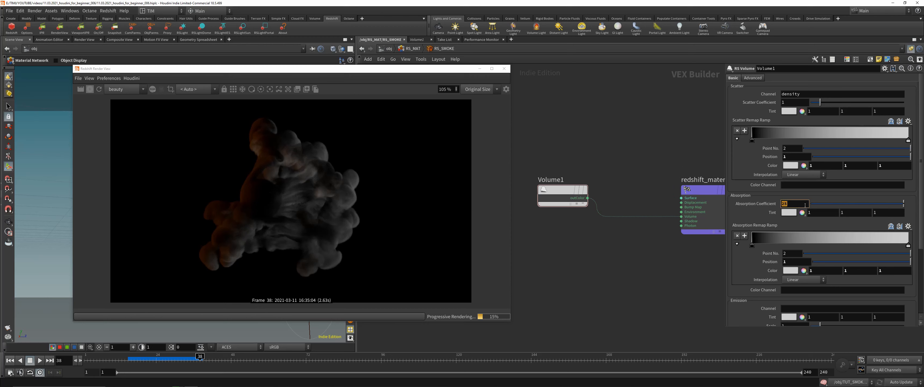
type("10")
key("Return")
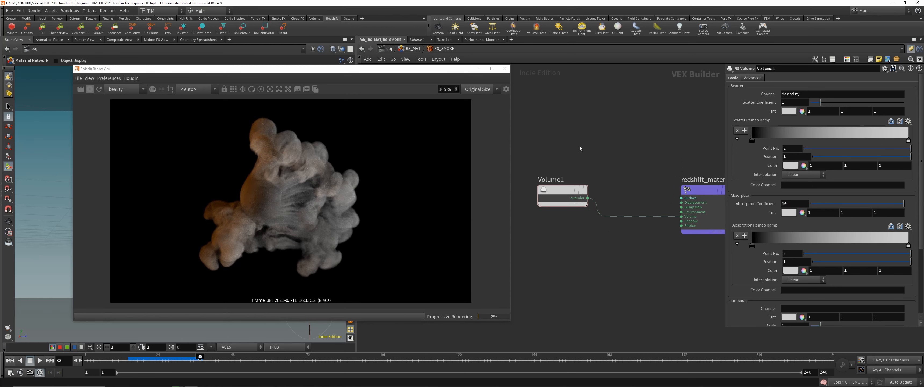
Return to the object level and raise rslight1's Exposure to 2.3
left_click(373, 186)
left_click(413, 49)
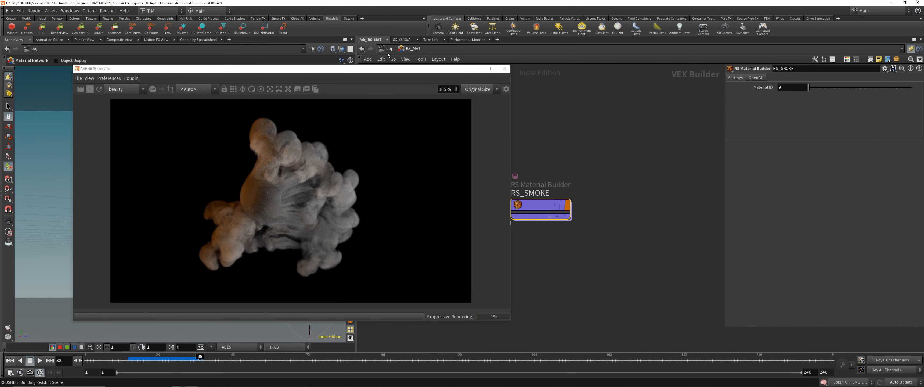
left_click(389, 49)
middle_click_drag(551, 199, 651, 189)
left_click(582, 171)
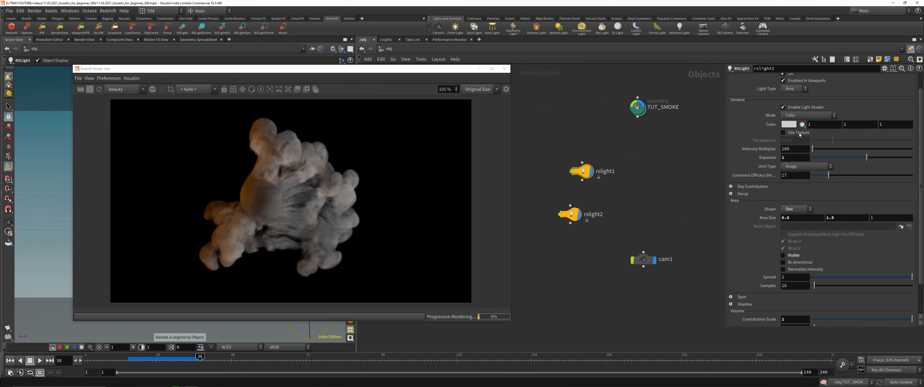
middle_click_drag(789, 157, 835, 153)
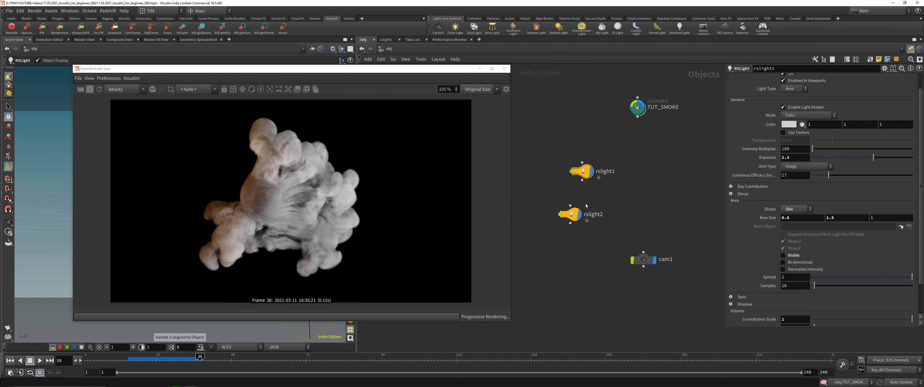
Set rslight2's Exposure to 2.7 and enlarge the first value of its Area Size to 3.5
left_click_drag(529, 194, 590, 228)
middle_click_drag(789, 157, 864, 156)
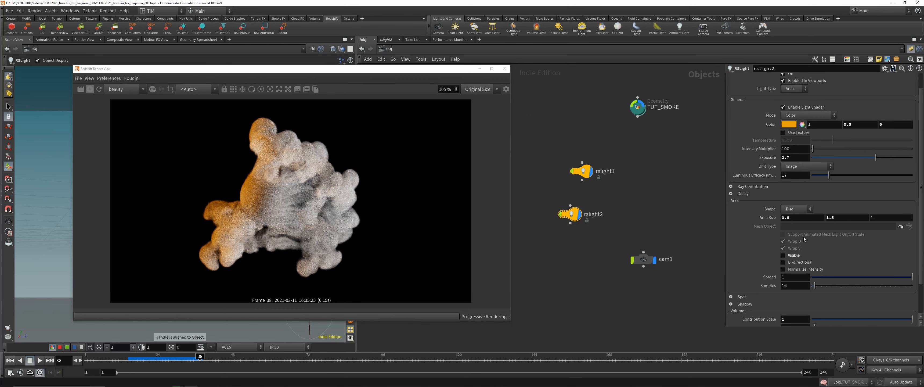
middle_click_drag(786, 217, 831, 216)
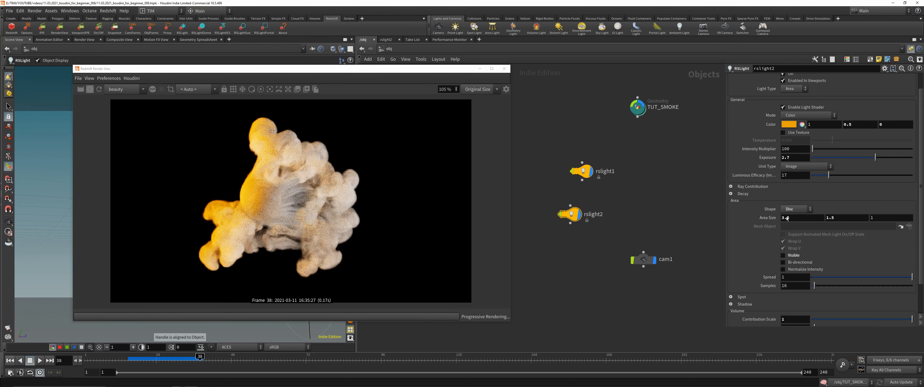
double_click(612, 172)
left_click(679, 169)
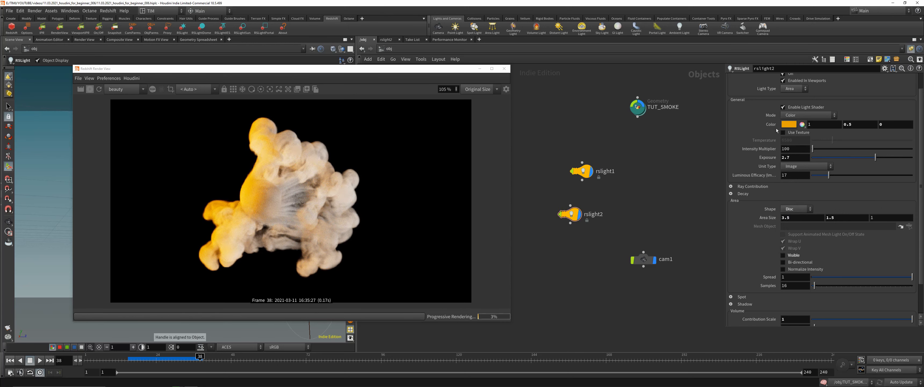
Change rslight2's light color to pure blue (0, 0, 1)
left_click(789, 125)
left_click(593, 126)
left_click_drag(584, 104, 730, 134)
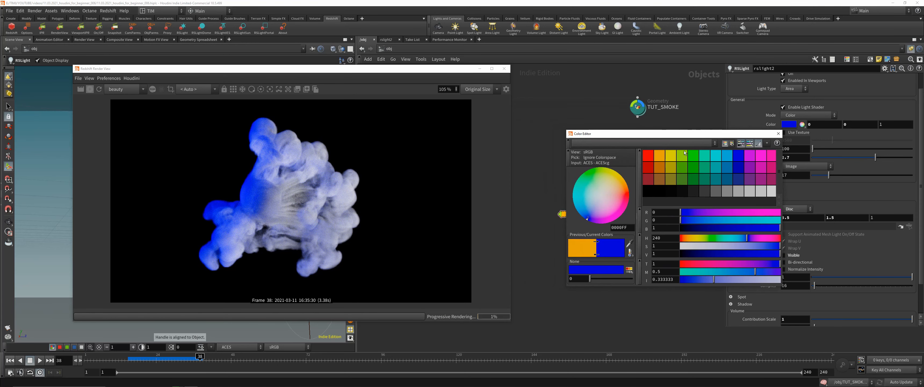
left_click(777, 133)
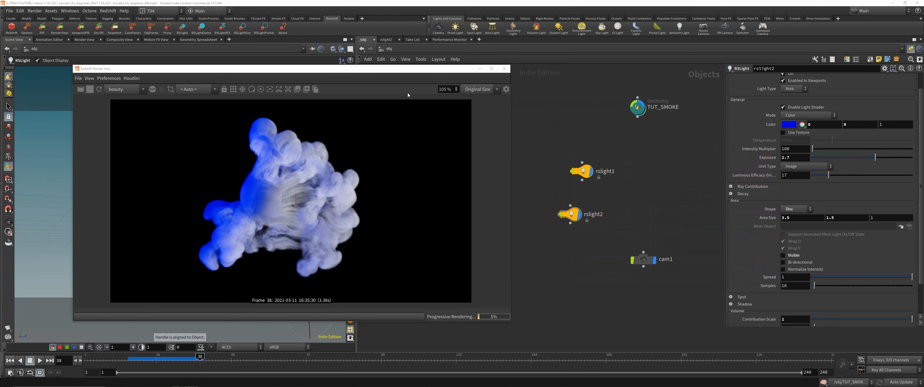
Enable depth of field in cam1's Redshift camera settings
left_click_drag(376, 70, 343, 64)
left_click(644, 259)
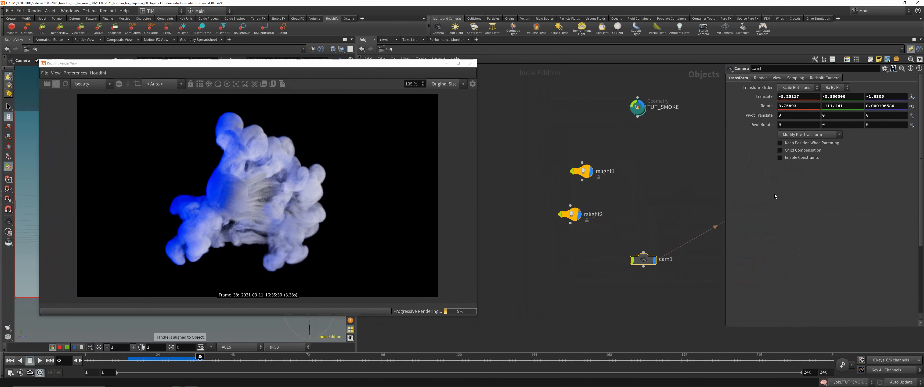
left_click(824, 78)
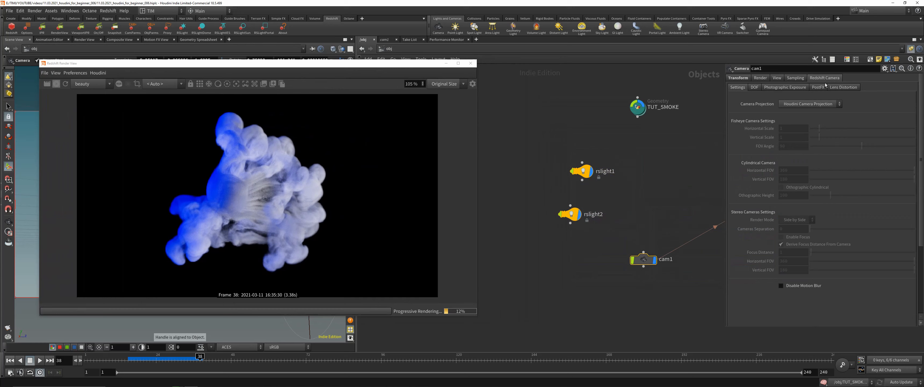
left_click(754, 88)
left_click(781, 104)
Copy cam1's sampling Focus Distance parameter and reference it in the Redshift DOF Focus Distance as ch("focus")
left_click(795, 79)
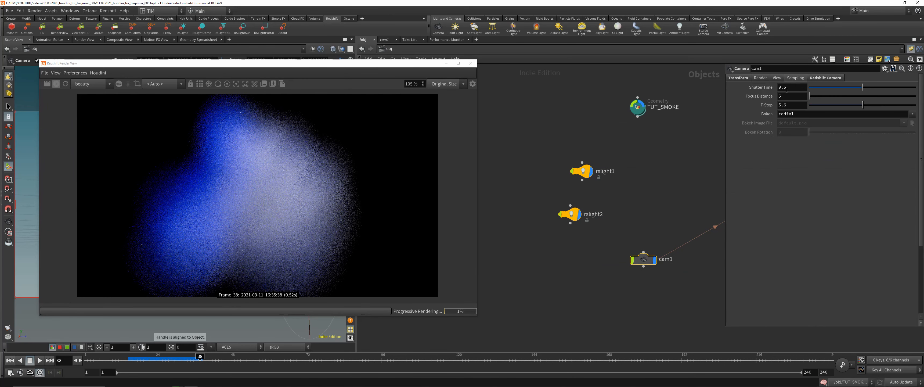
right_click(757, 96)
left_click(780, 145)
left_click(820, 78)
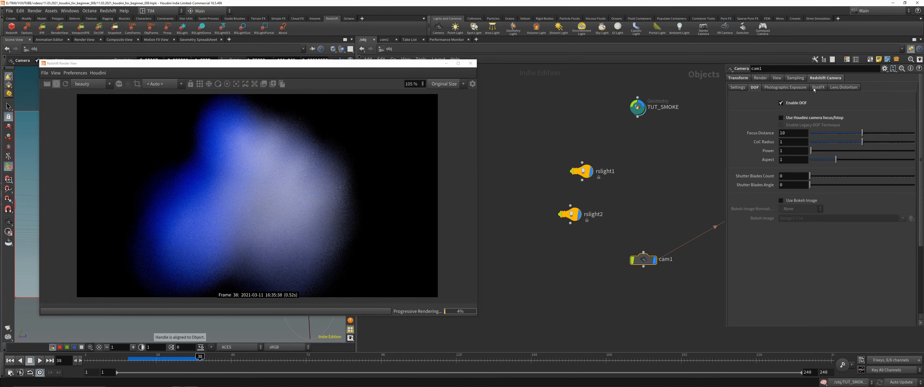
right_click(757, 133)
left_click(789, 207)
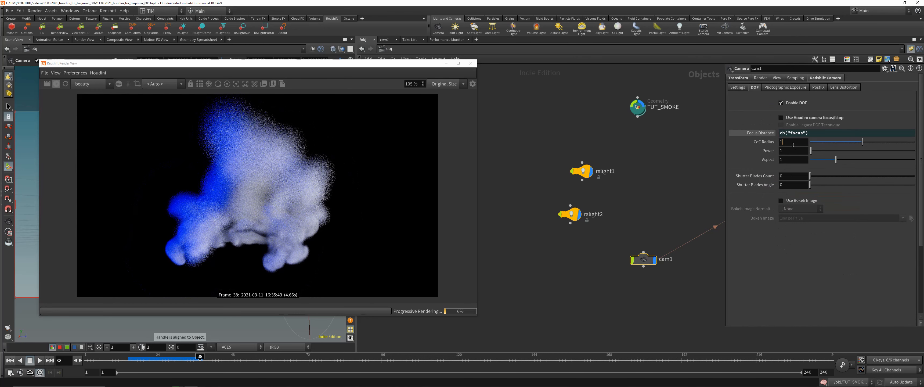
Set cam1's CoC Radius to 0.25 and reframe the smoke slightly through the camera
key("BackSpace")
type("0.25")
key("Return")
left_click_drag(371, 64, 751, 51)
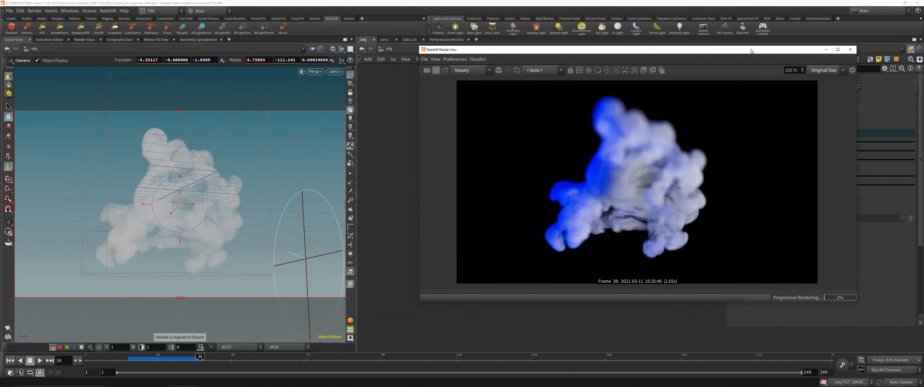
key("Escape")
left_click_drag(183, 200, 187, 183)
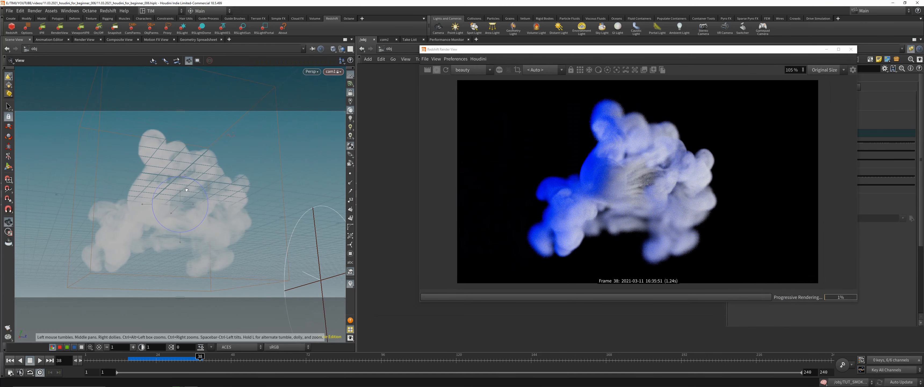
left_click_drag(596, 50, 255, 69)
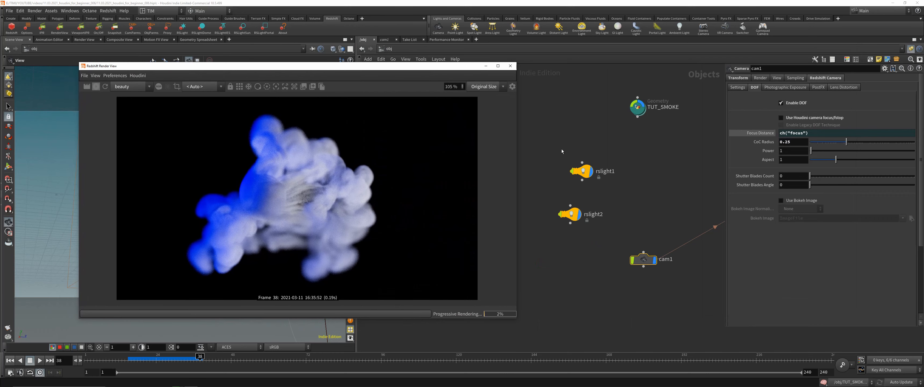
Desaturate rslight2's blue light color to about 0.243, 0.243, 1
left_click(570, 214)
left_click(789, 125)
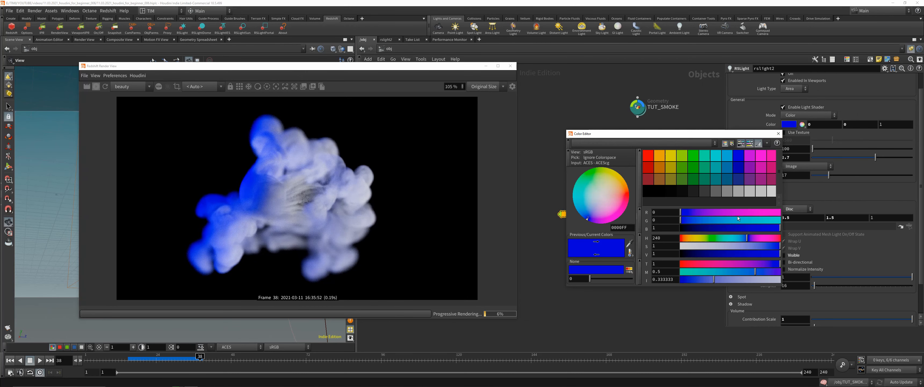
left_click_drag(764, 245, 755, 247)
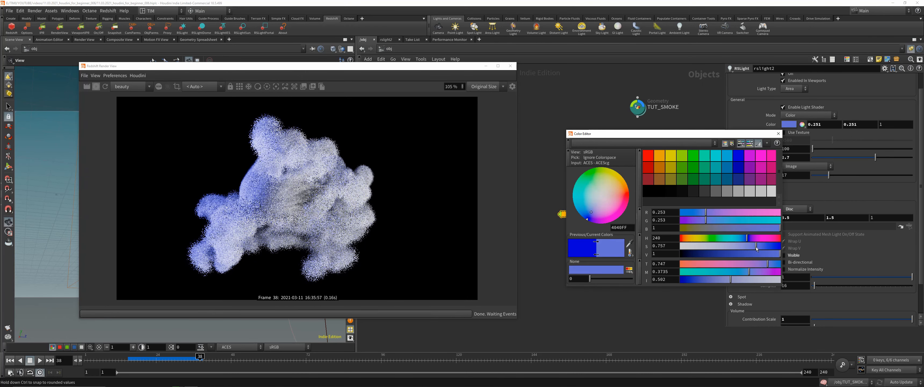
key("ctrl+s")
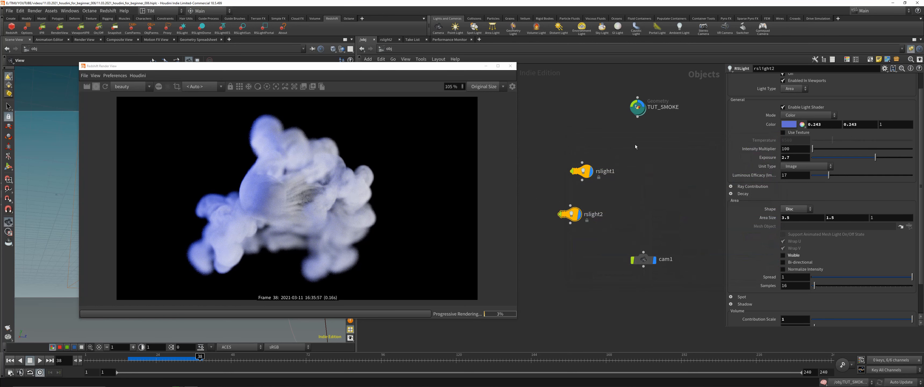
Reduce cam1's CoC Radius to 0.15 and save the scene
left_click(636, 215)
left_click(643, 259)
left_click(790, 142)
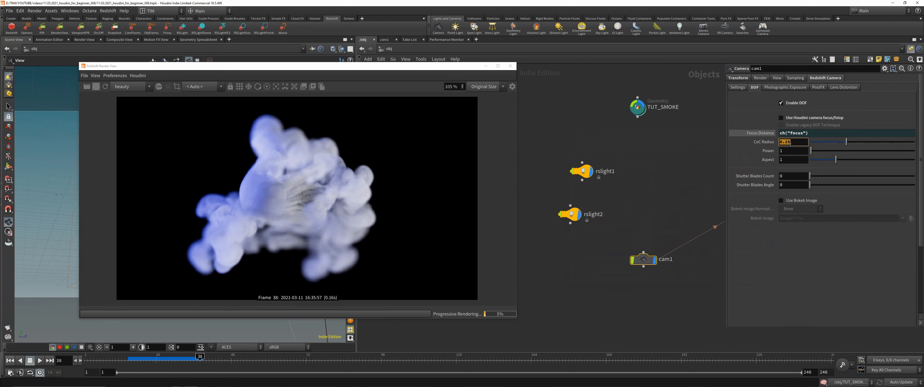
type("0.15")
key("Return")
key("ctrl+s")
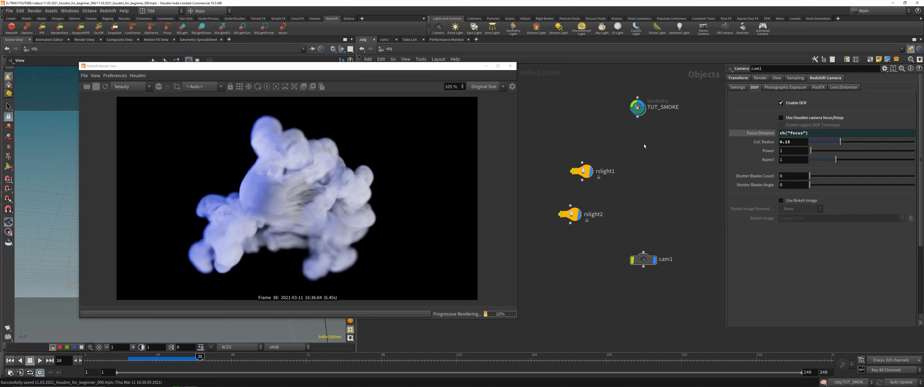
key("l")
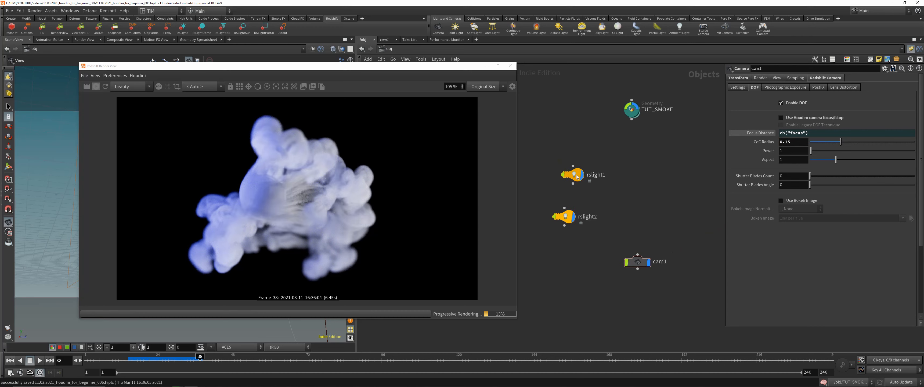
left_click(564, 177)
scroll(611, 187, "down", 3)
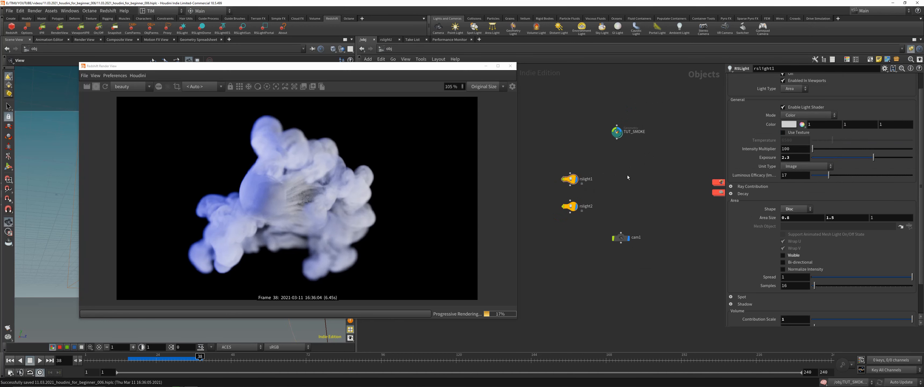
middle_click_drag(620, 181, 613, 185)
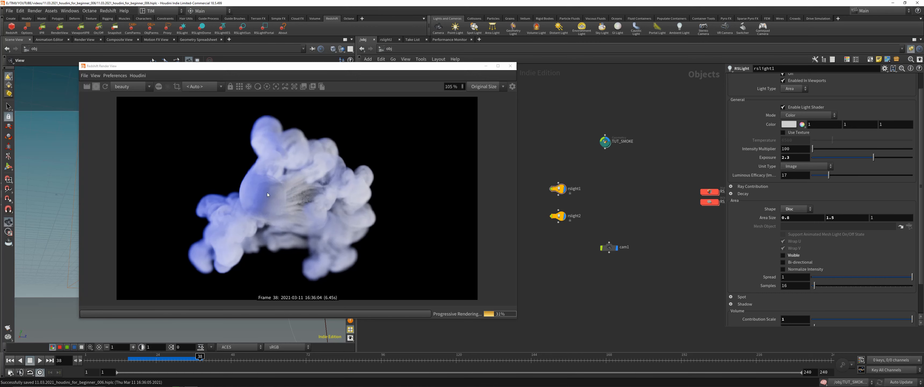
Close the render view, open the TUT_SMOKE network and look at the smoke outside the cam1 view
left_click(510, 66)
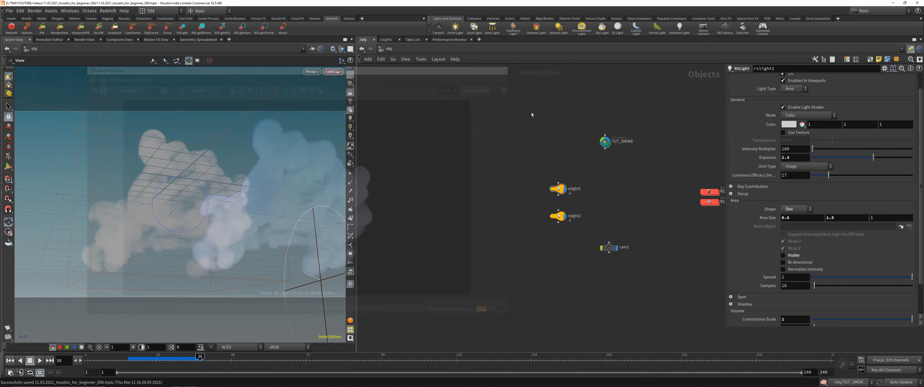
double_click(605, 141)
left_click(351, 95)
left_click_drag(283, 154, 392, 186)
left_click_drag(272, 192, 229, 187)
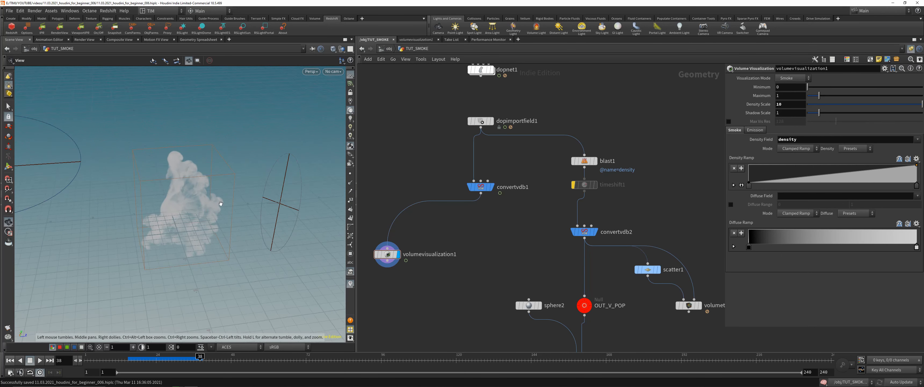
scroll(229, 188, "up", 2)
scroll(513, 267, "down", 2)
middle_click_drag(453, 257, 516, 243)
scroll(516, 244, "up", 3)
left_click_drag(468, 243, 395, 229)
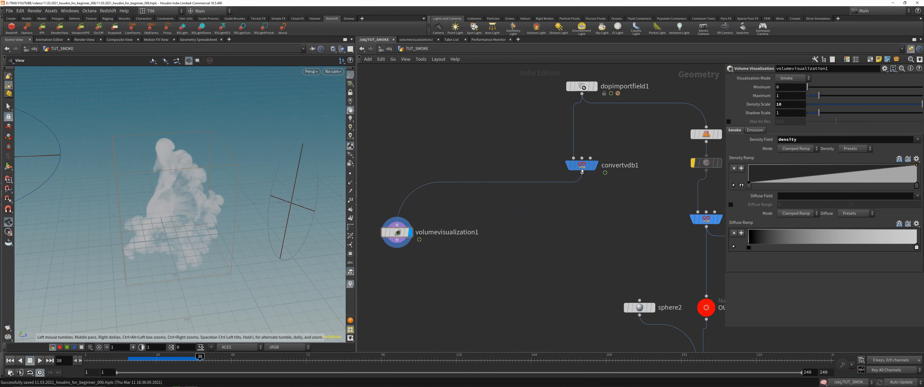
Display convertvdb1 and branch a Transform node off its output
left_click_drag(581, 166, 565, 184)
key("shift+r")
middle_click_drag(588, 222, 540, 216)
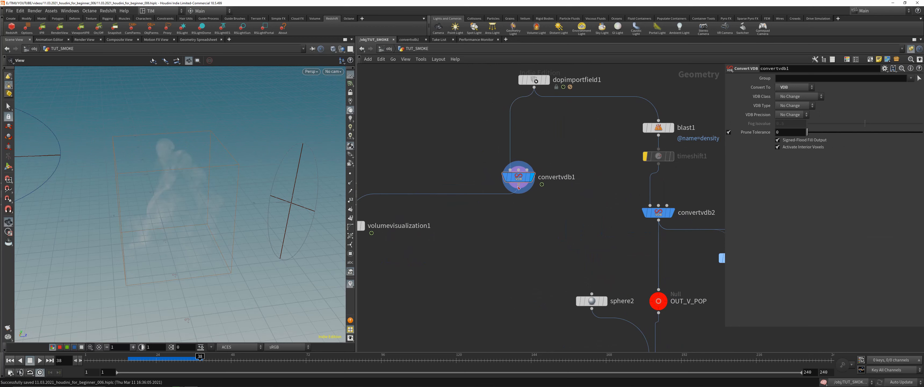
key("Tab")
type("tra")
left_click(597, 36)
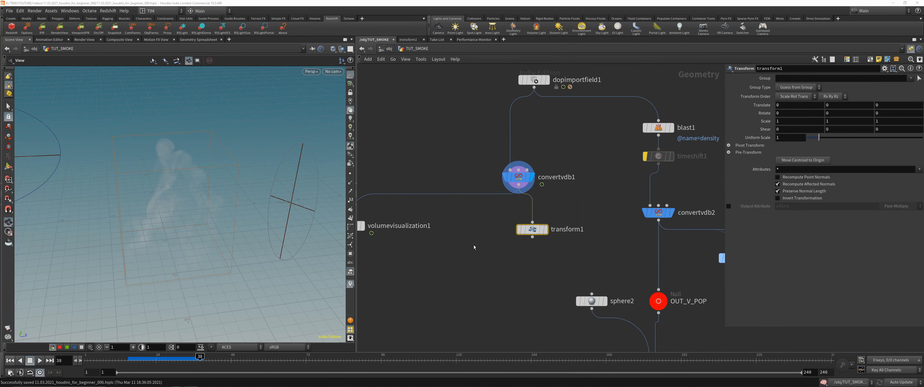
Display transform1, rotate the smoke copy 180 degrees around Y and move it about 2.7 along Z
key("shift+r")
left_click(7, 168)
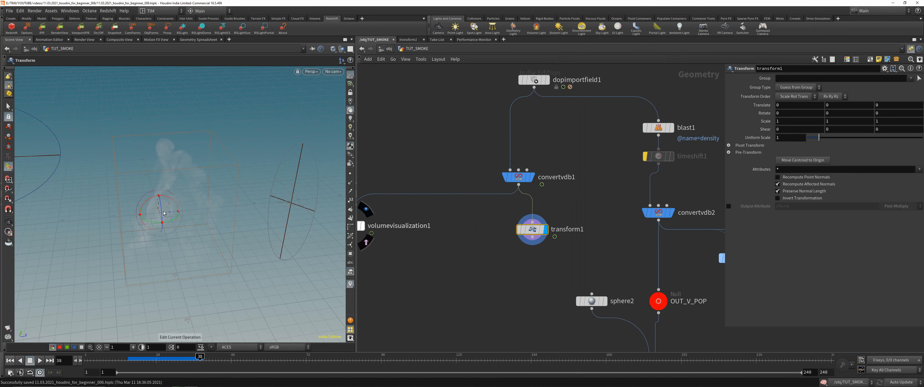
left_click_drag(165, 213, 315, 189)
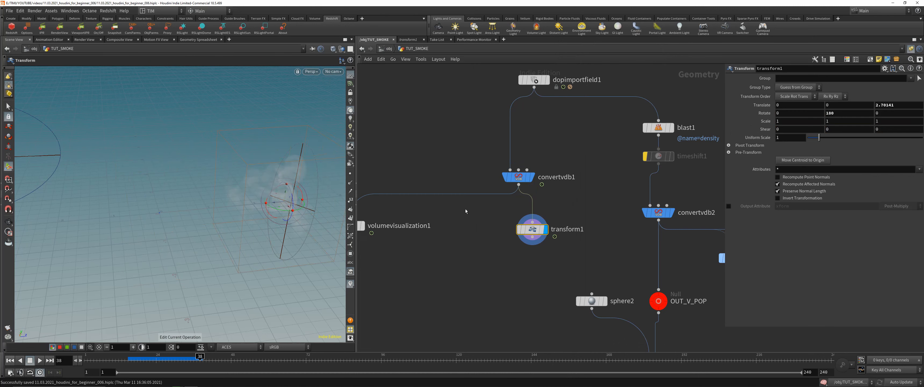
Merge convertvdb1 with transform1 and reposition the smoke copy at about 0.32 in X and 2.17 in Z
left_click_drag(472, 153, 553, 234)
key("alt+m")
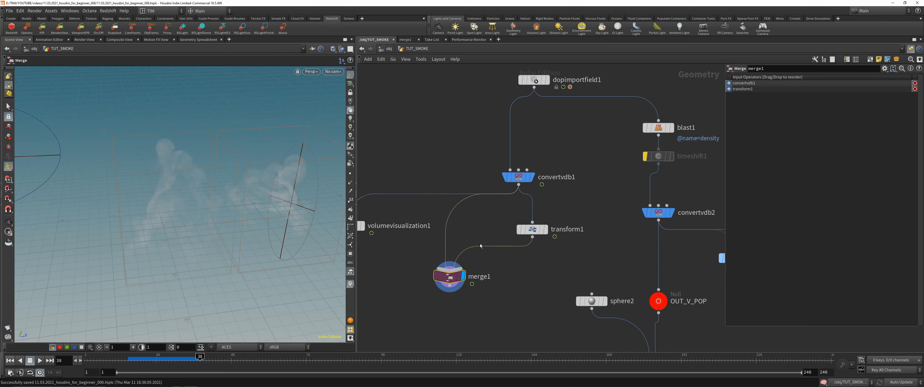
left_click_drag(247, 208, 212, 225, "alt")
left_click(526, 229)
left_click_drag(212, 225, 187, 162, "alt")
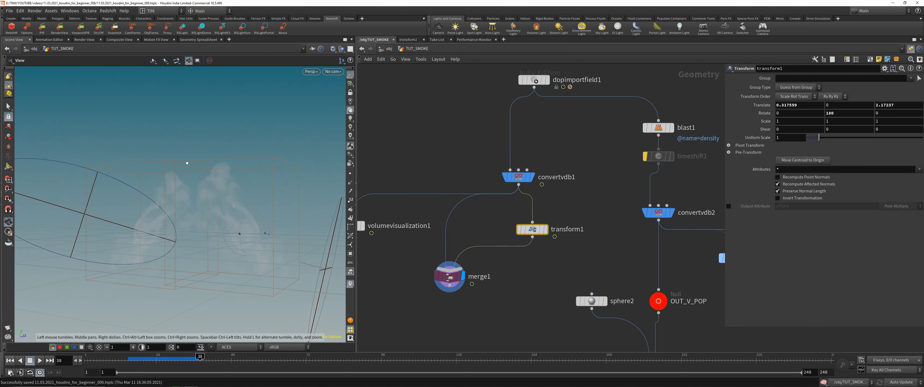
Return to the object level, look through cam1, go to frame 36 and render the merged smoke in the Redshift render view
left_click(388, 48)
left_click(333, 72)
left_click(338, 106)
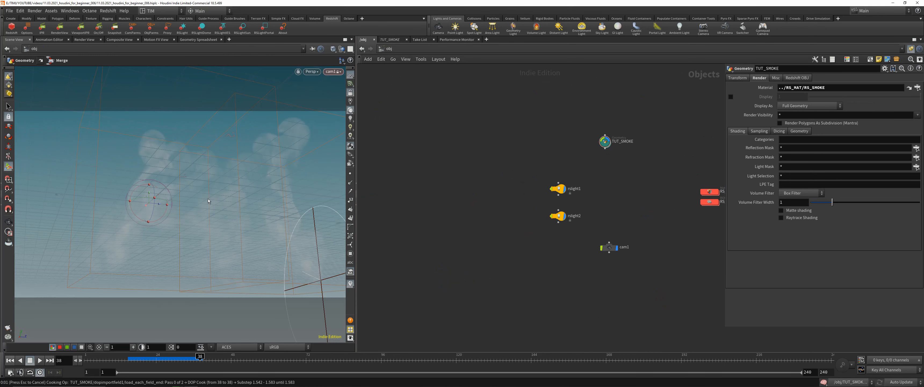
key("Escape")
left_click(194, 361)
key("alt+Tab")
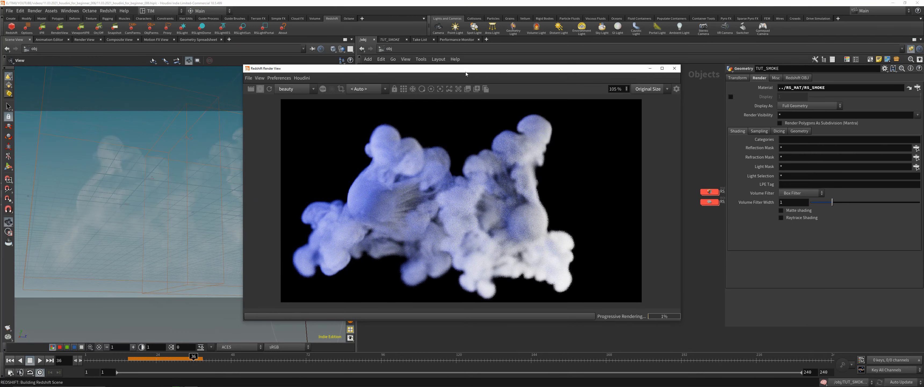
Move the cam1 view closer to the smoke, then reposition and shrink the render view so the light nodes are accessible
left_click_drag(466, 68, 501, 67)
left_click_drag(181, 194, 185, 196)
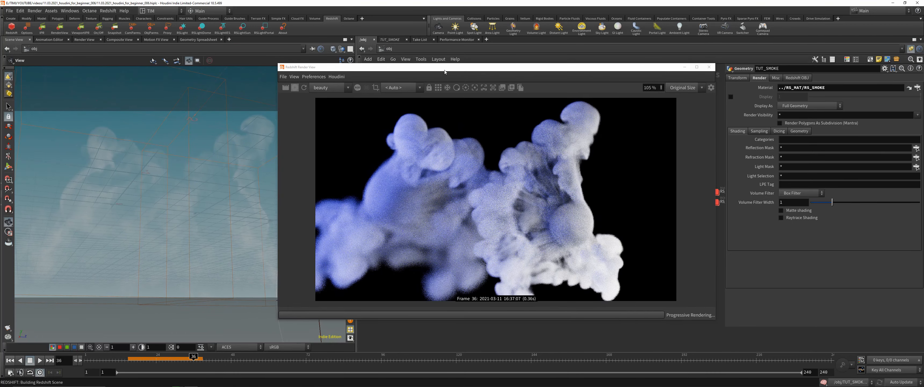
left_click_drag(466, 67, 351, 54)
scroll(388, 155, "up", 1)
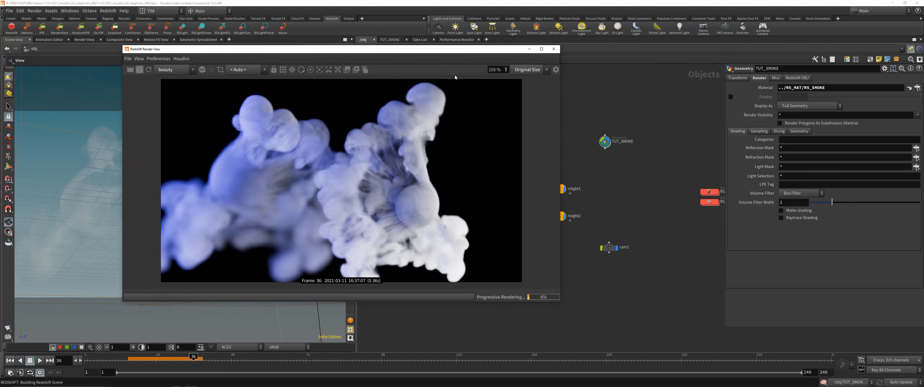
left_click_drag(559, 46, 495, 84)
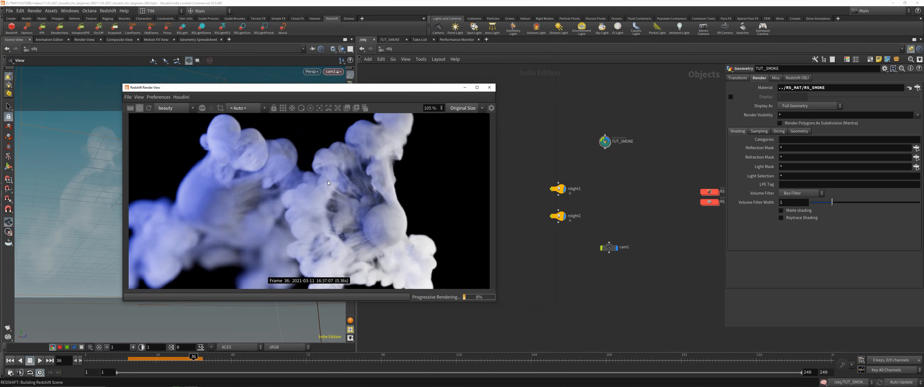
scroll(329, 183, "down", 3)
Set rslight2's colour to a soft purple with RGB 0.636, 0.272, 1
left_click_drag(536, 175, 597, 212)
left_click(557, 215)
left_click(788, 124)
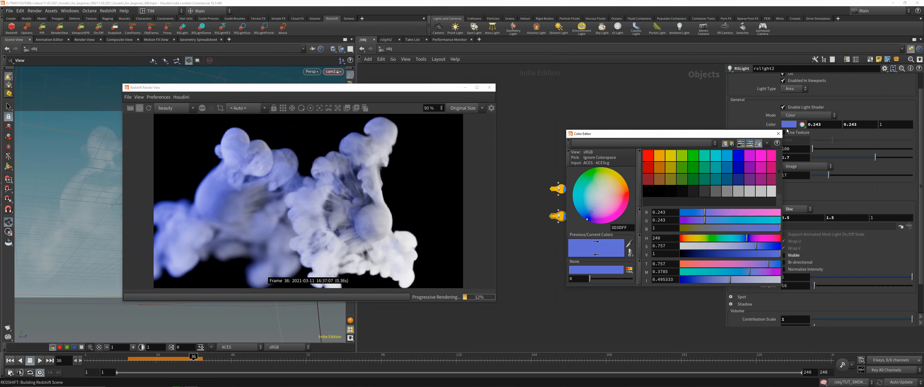
left_click(715, 157)
left_click(749, 155)
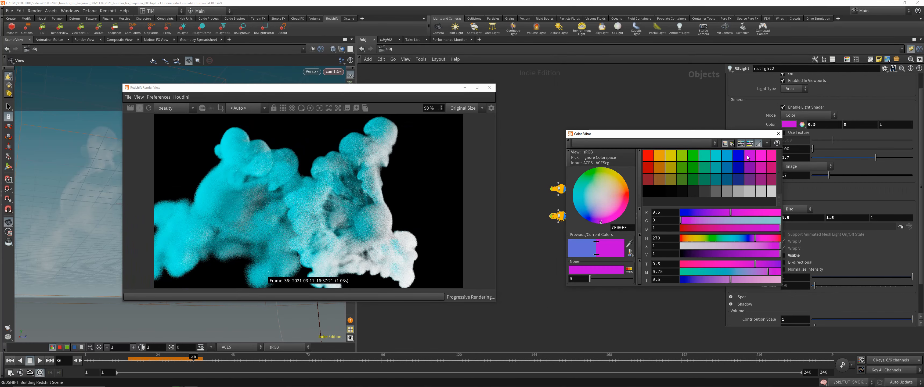
left_click_drag(778, 246, 752, 246)
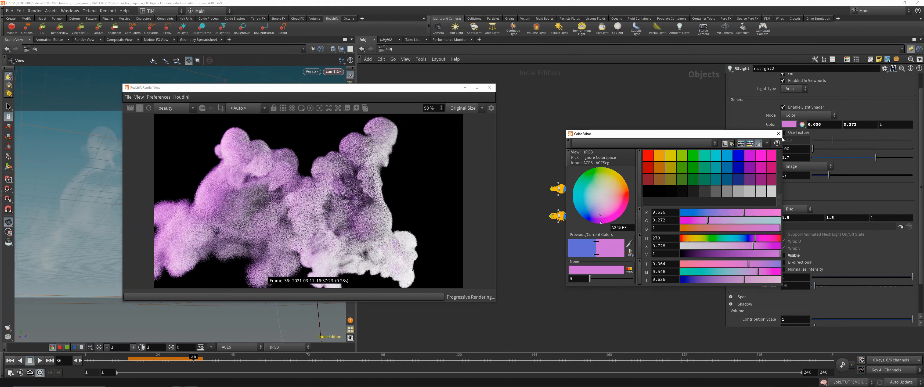
left_click(777, 133)
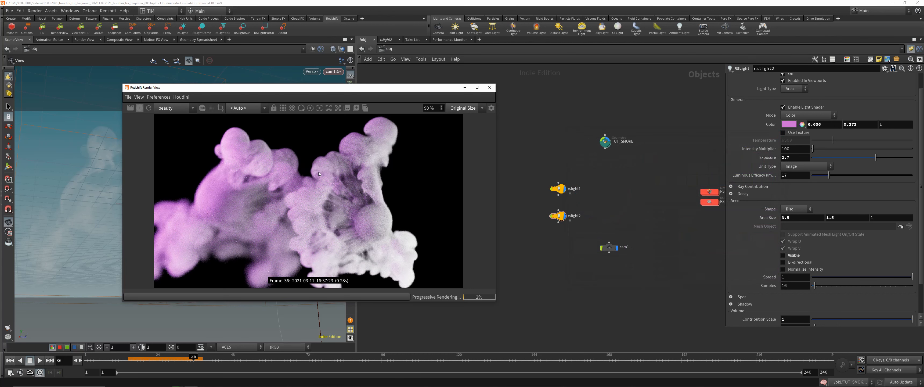
Nudge the rslight2 node closer to rslight1 and set its light colour to a muted orange, about RGB 0.819, 0.468, 0.117
scroll(318, 172, "down", 1)
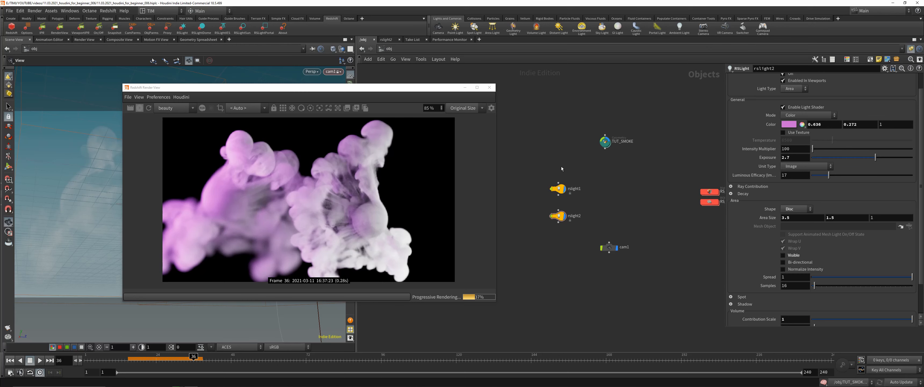
left_click_drag(557, 215, 584, 197)
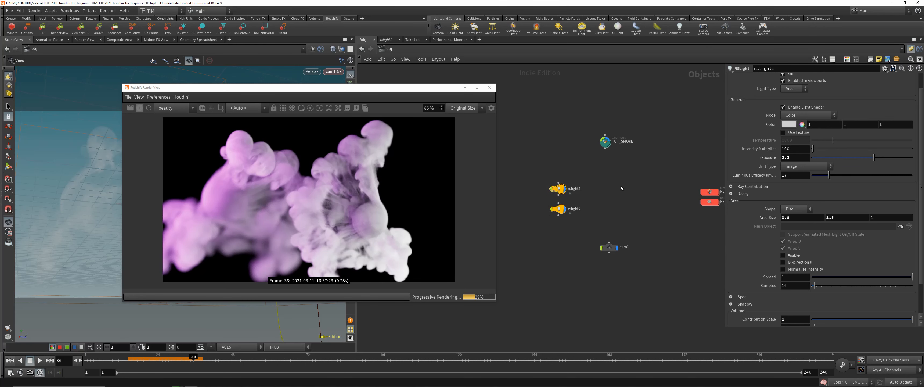
left_click_drag(527, 201, 598, 221)
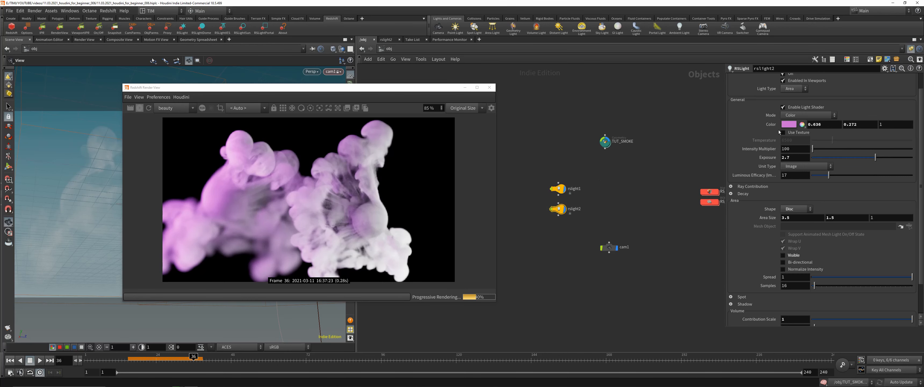
left_click(784, 126)
left_click(671, 157)
left_click(660, 157)
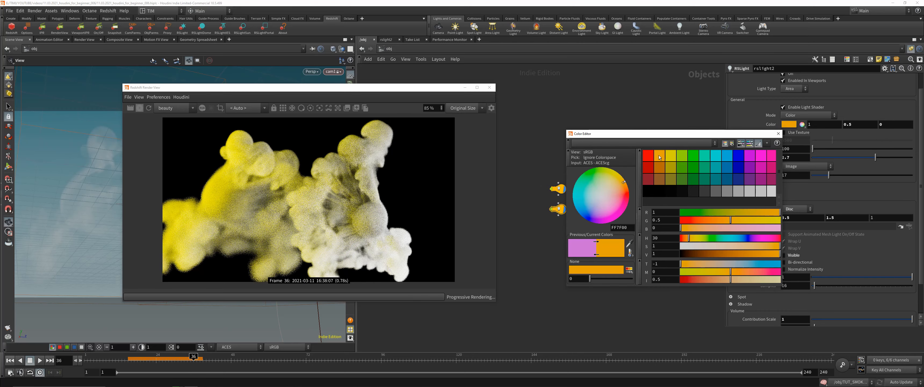
left_click(766, 246)
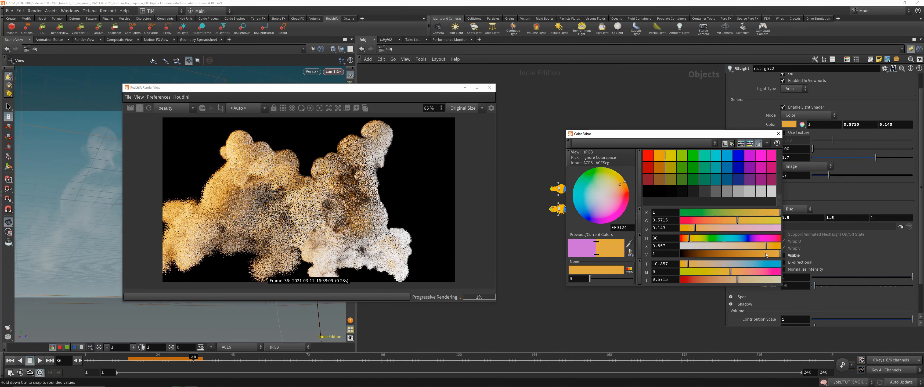
left_click(762, 253)
left_click(778, 134)
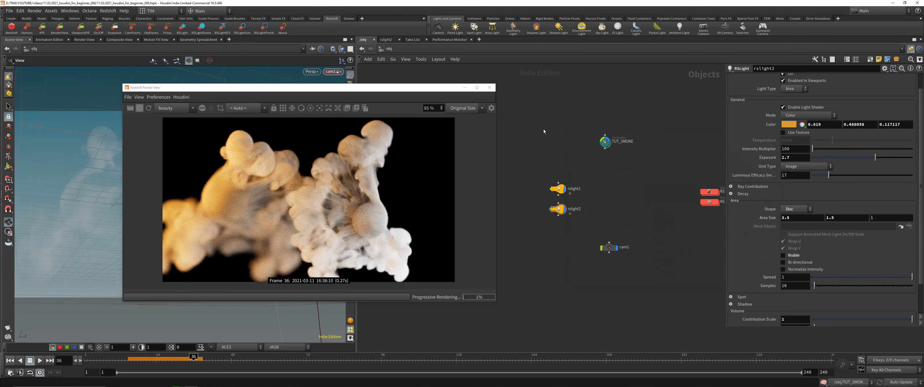